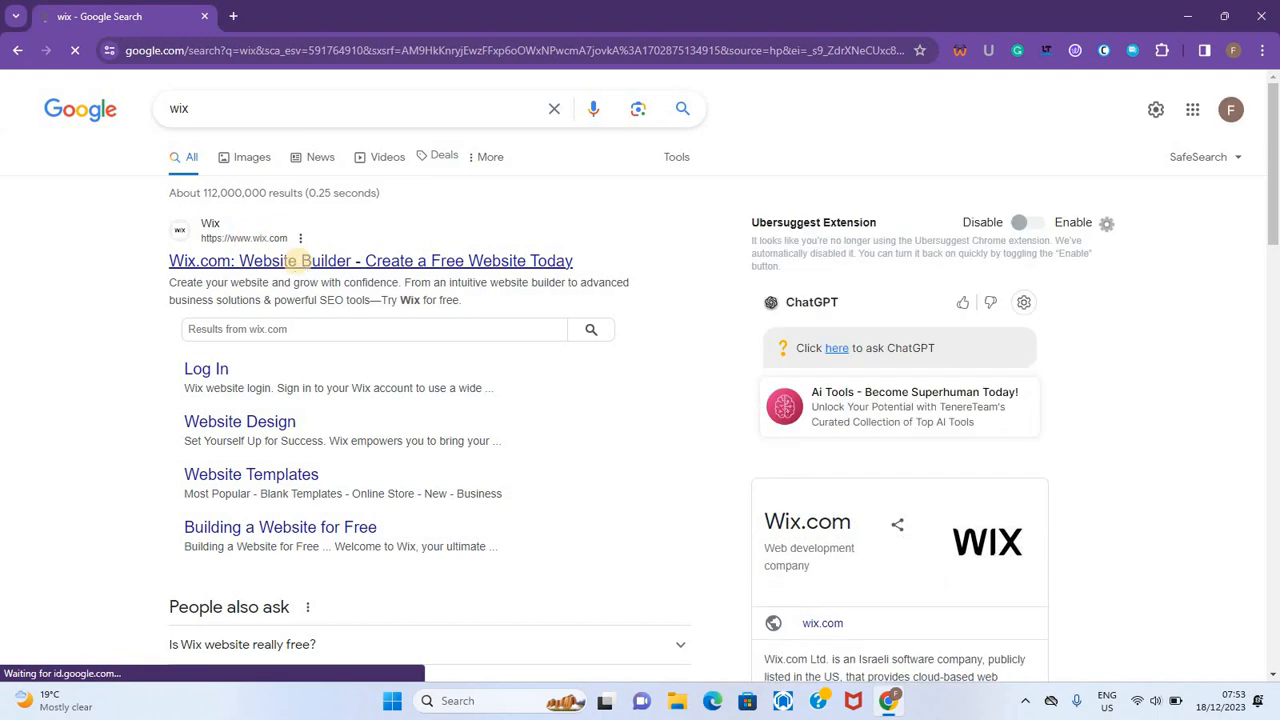
# - Open the Wix.com website from the search results and look over its homepage
pyautogui.click(300, 265)
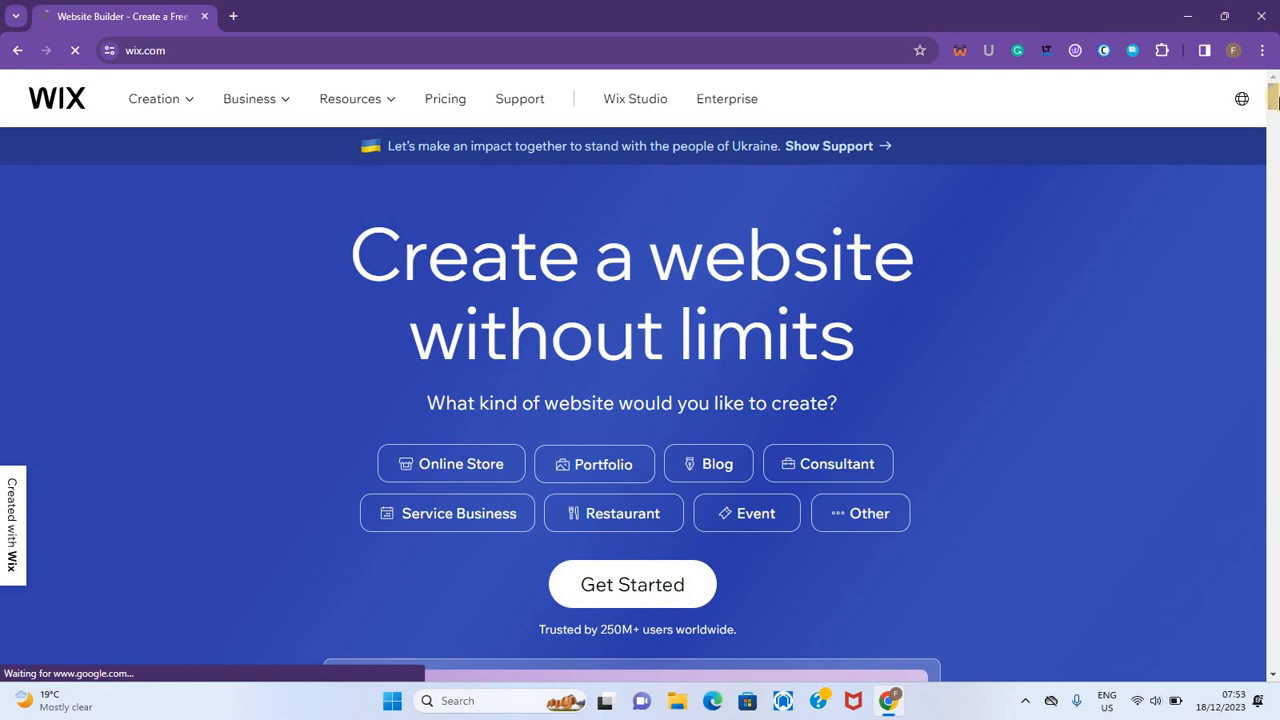
pyautogui.moveTo(1279, 103); pyautogui.dragTo(1279, 147)
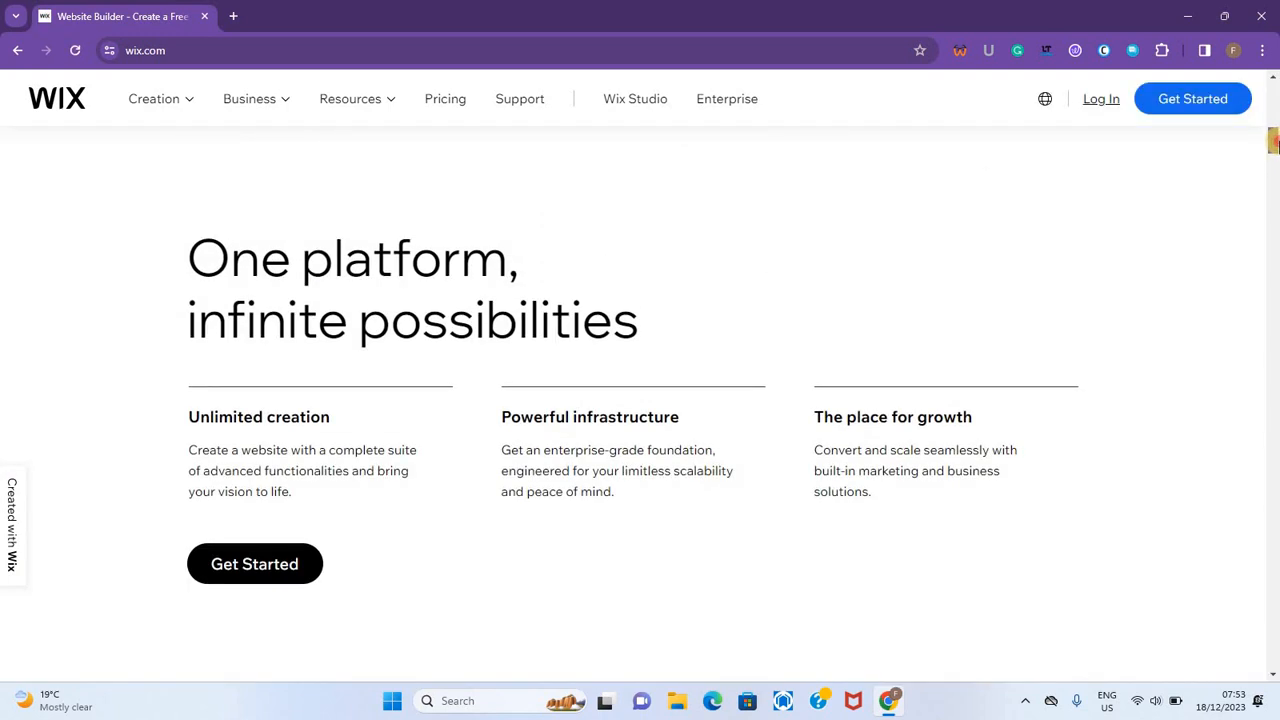
pyautogui.scroll(-10, 1273, 143)
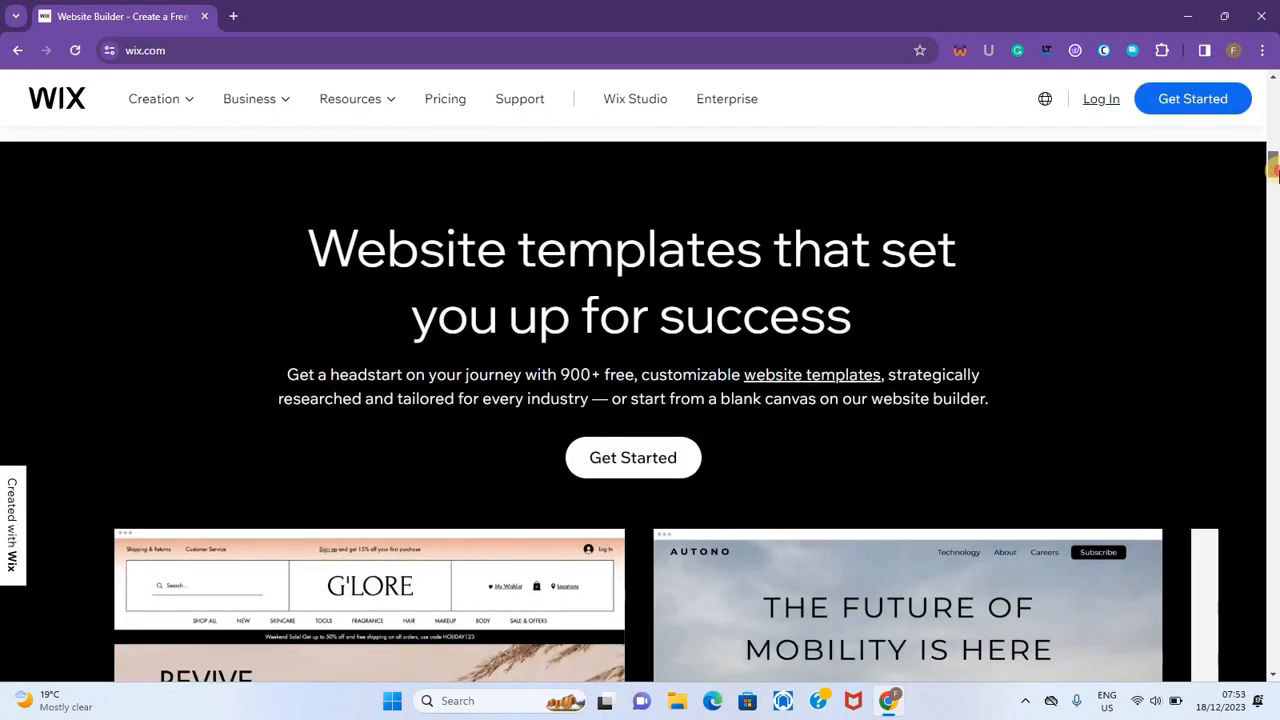
pyautogui.scroll(15, 1276, 168)
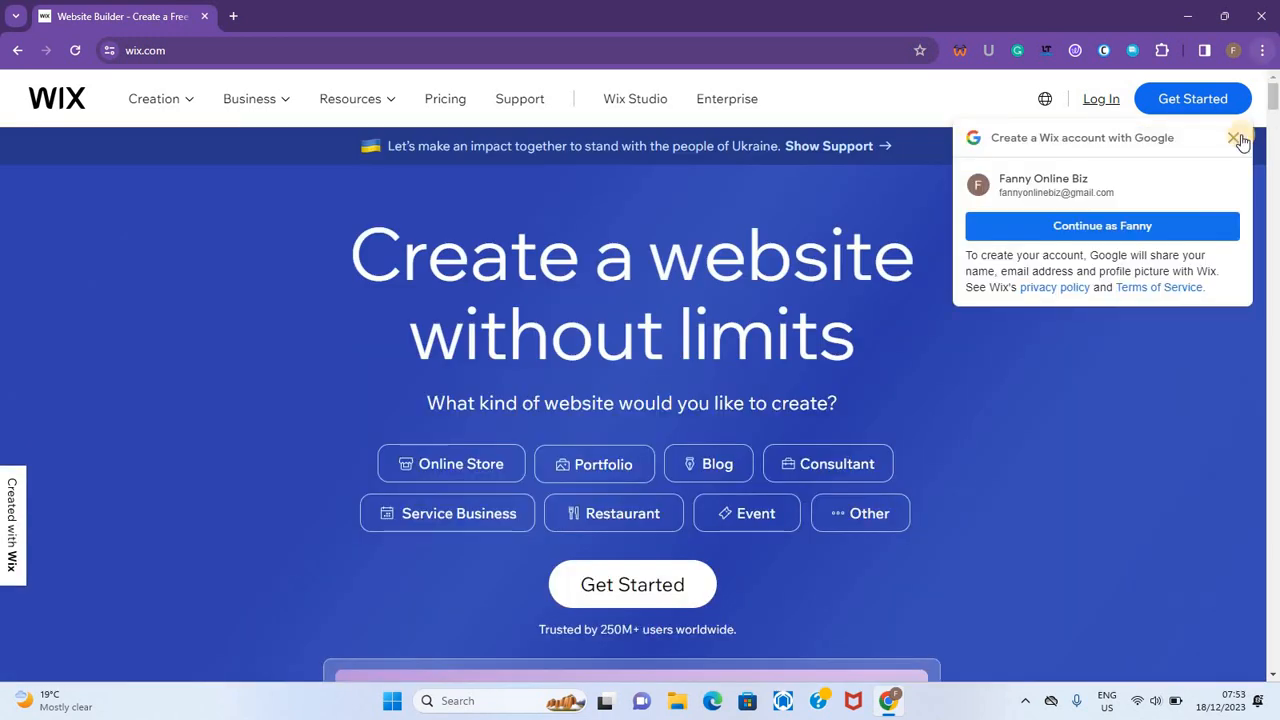
# - Start creating a website from the homepage and sign up by continuing with the Google account
pyautogui.click(678, 590)
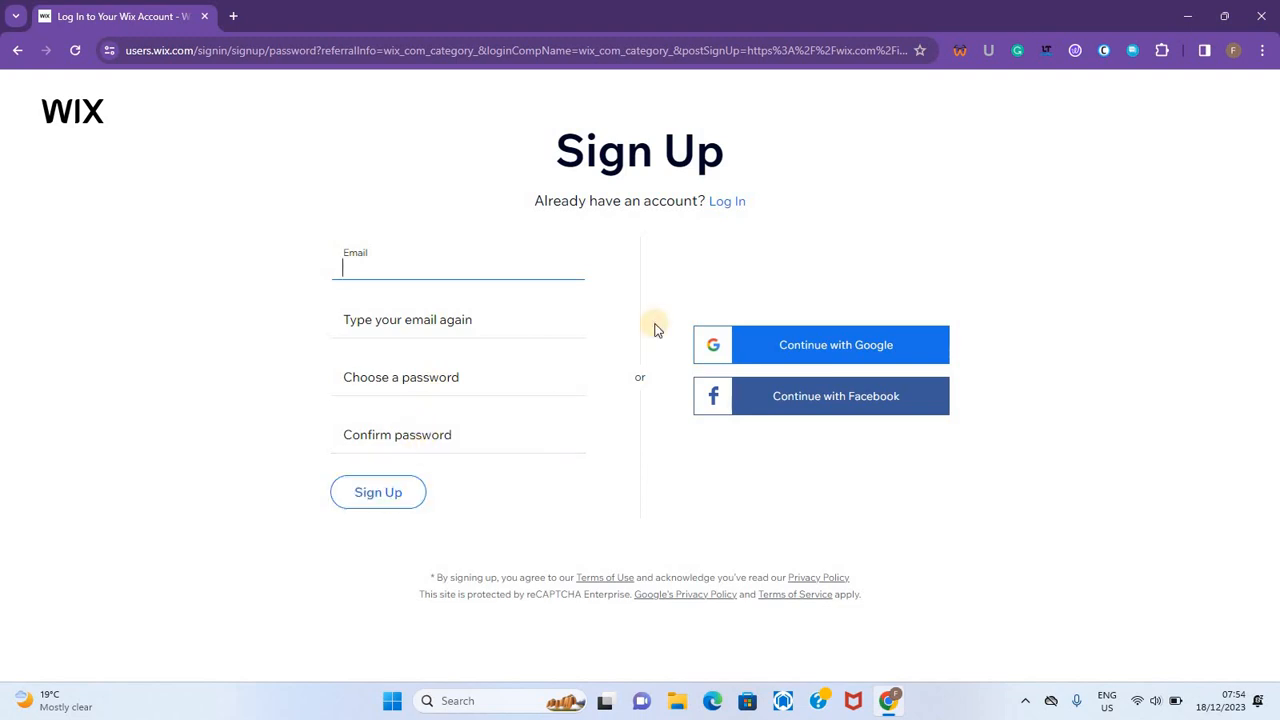
pyautogui.click(816, 352)
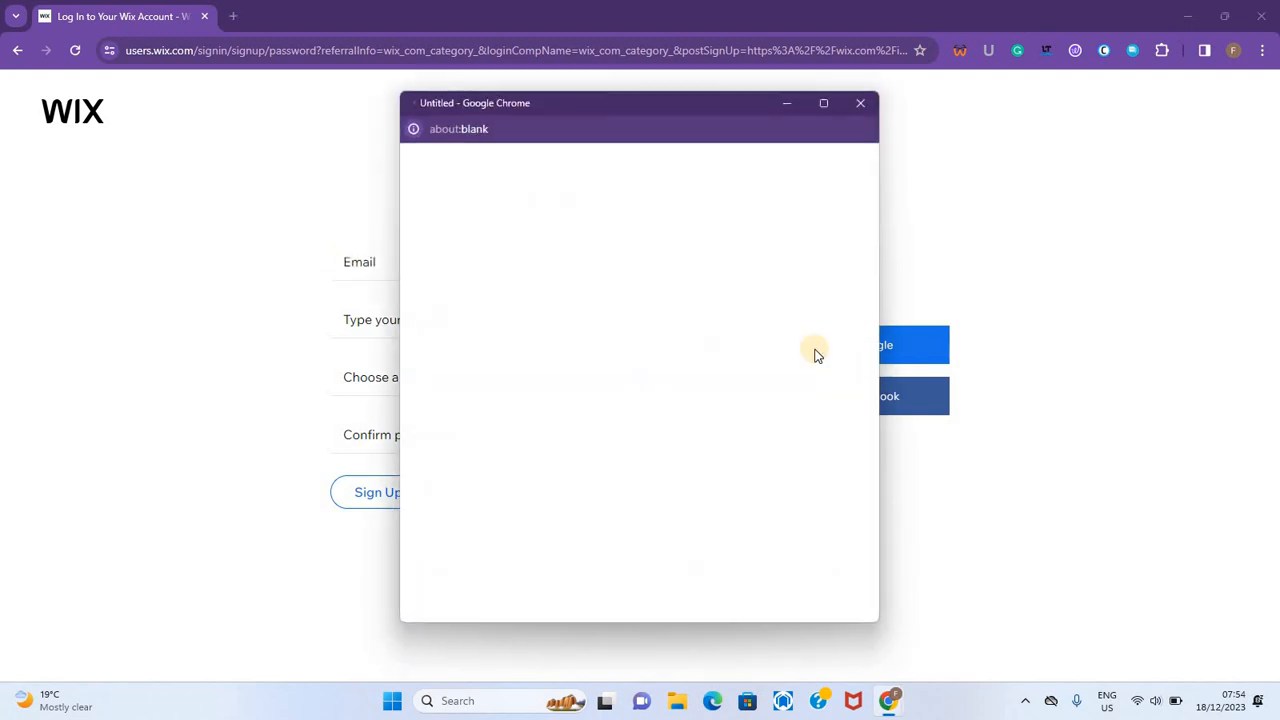
pyautogui.click(650, 350)
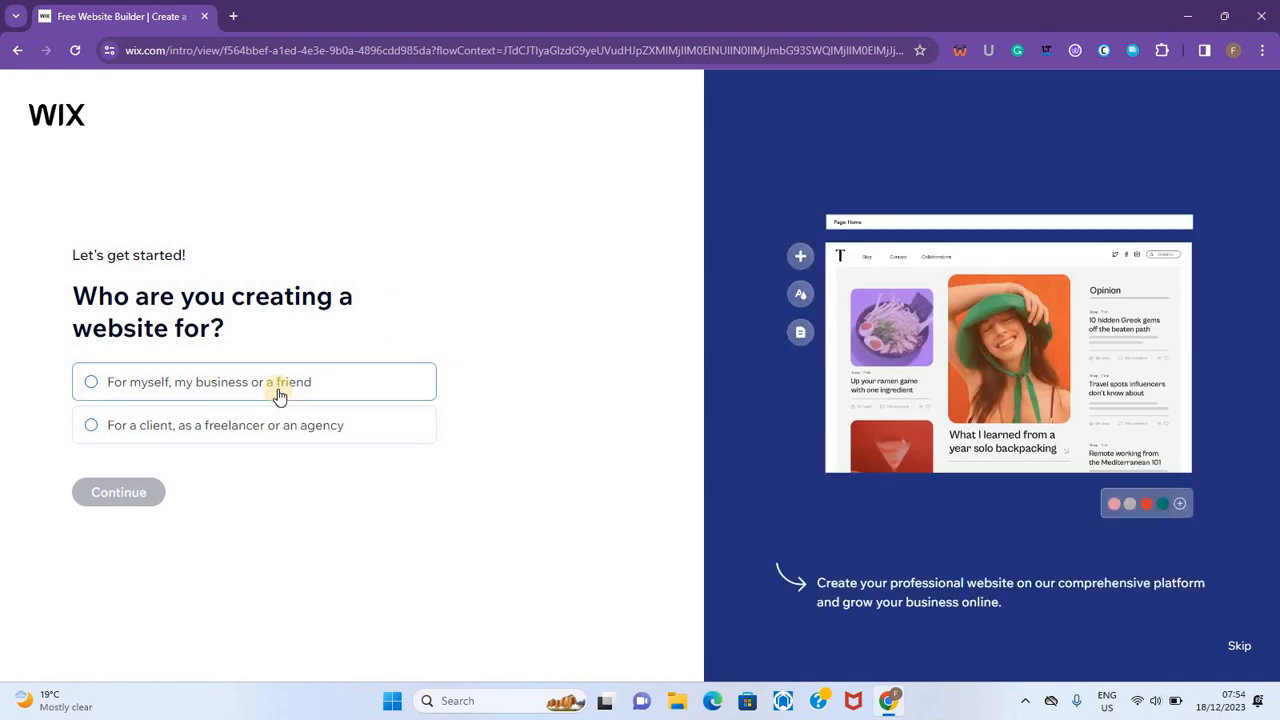
# - State that the website is for myself, my business or a friend, and choose the basic setup instead of the AI chat
pyautogui.click(278, 389)
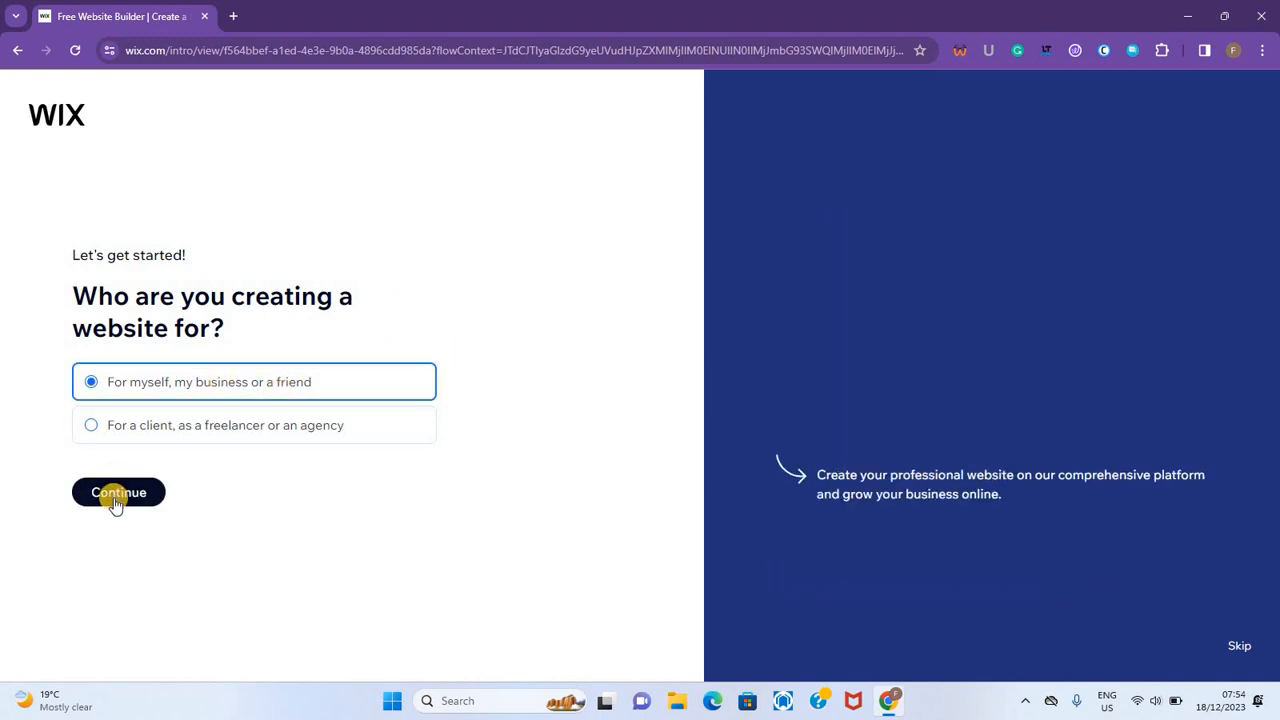
pyautogui.click(114, 495)
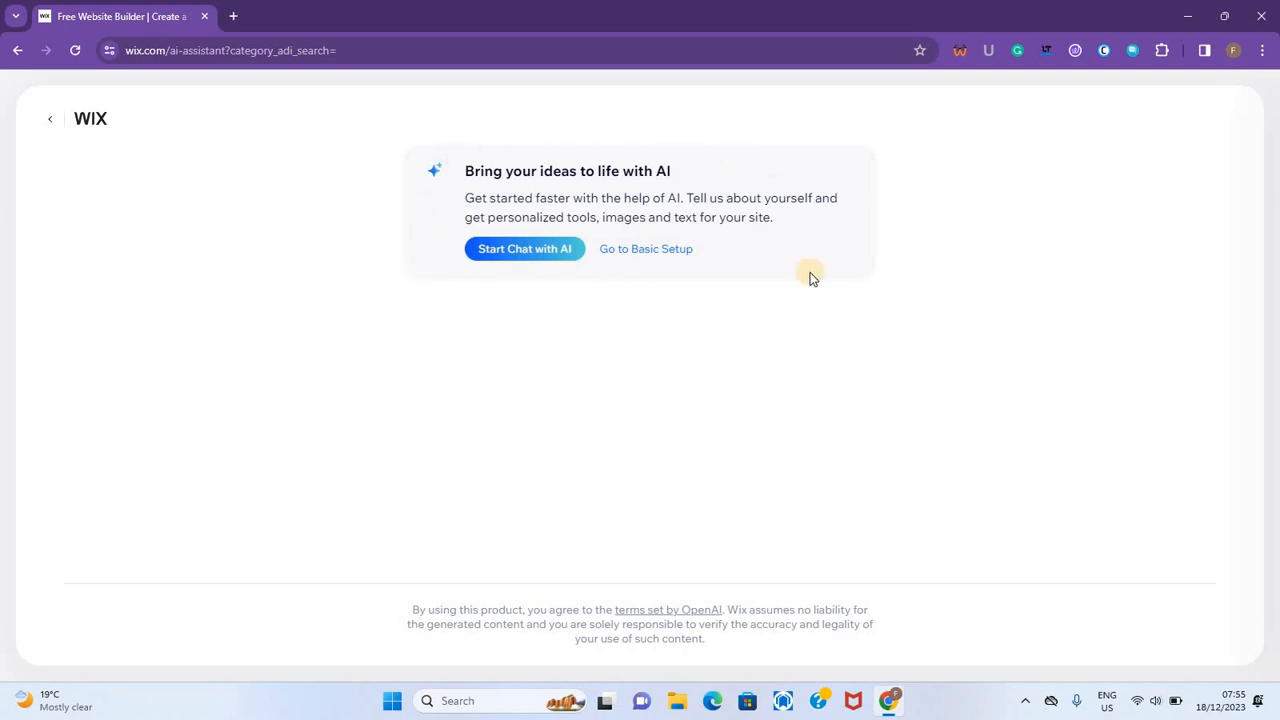
pyautogui.click(640, 252)
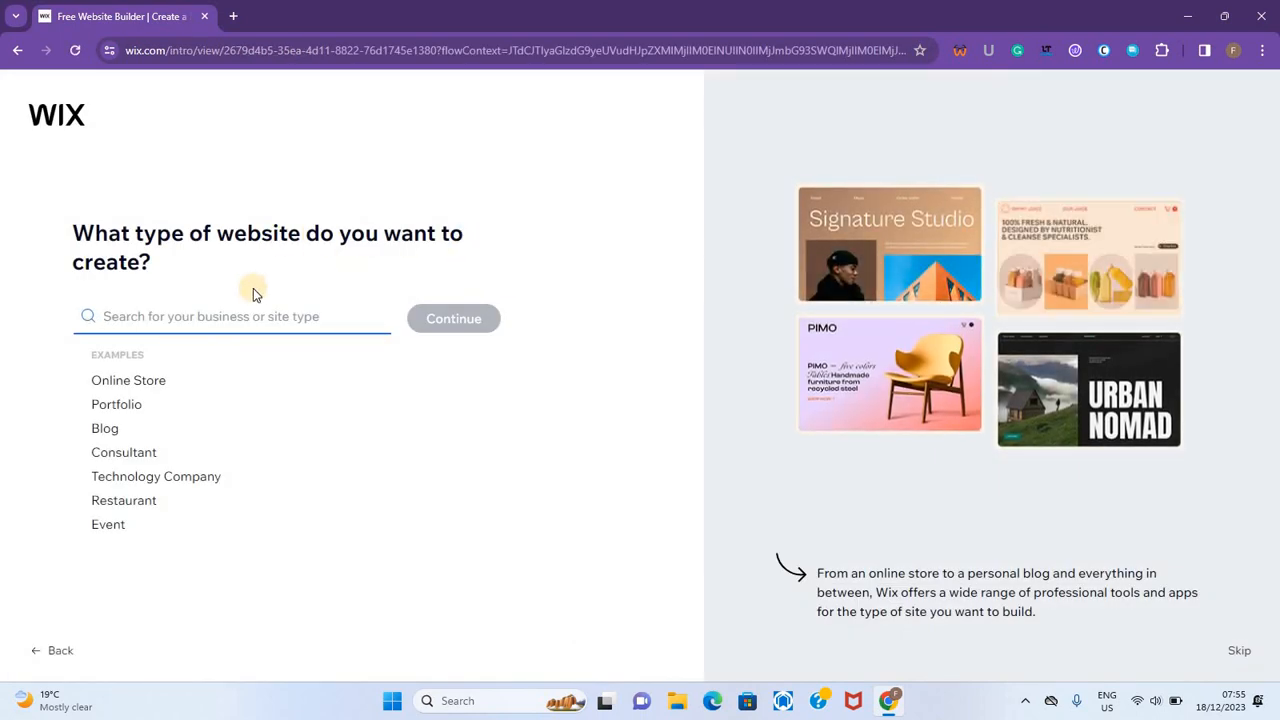
# - Search for "busi" and choose Business as the type of website to create
pyautogui.write('busi')
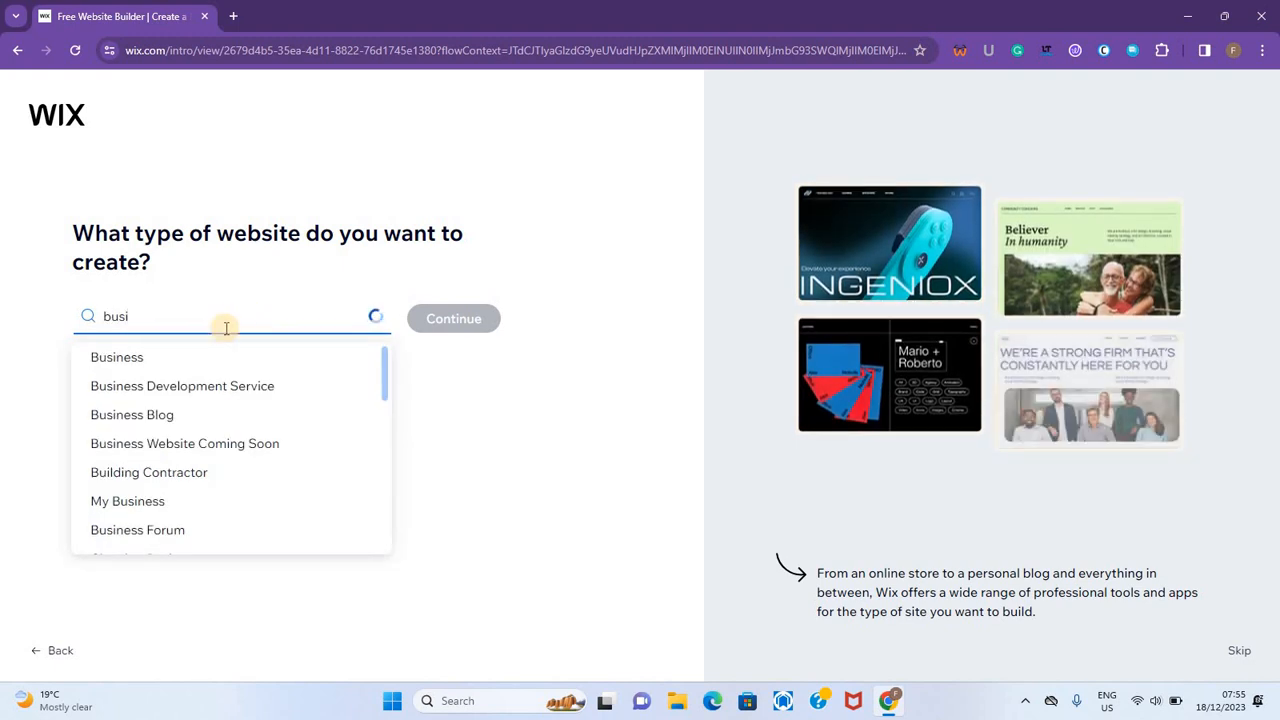
pyautogui.click(225, 357)
pyautogui.click(469, 320)
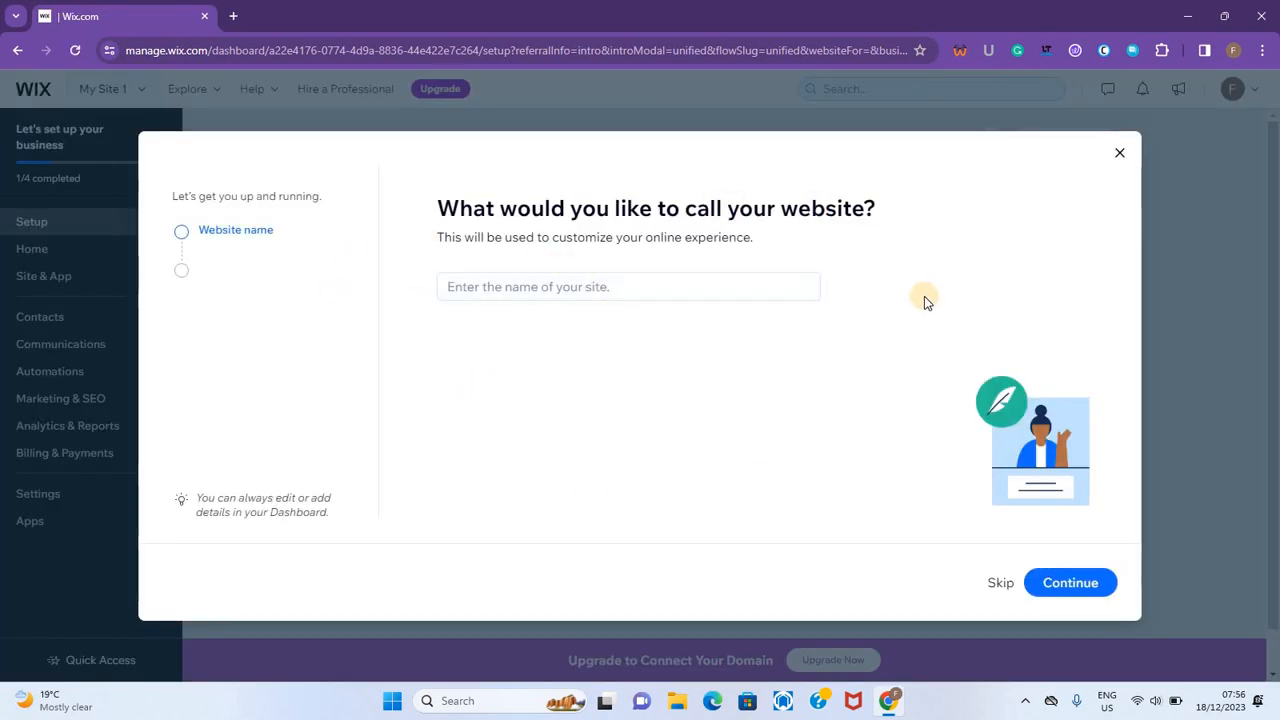
# - Name the website "Fanny's Laundry" and proceed to the site goals
pyautogui.click(730, 290)
pyautogui.write('Fanny')
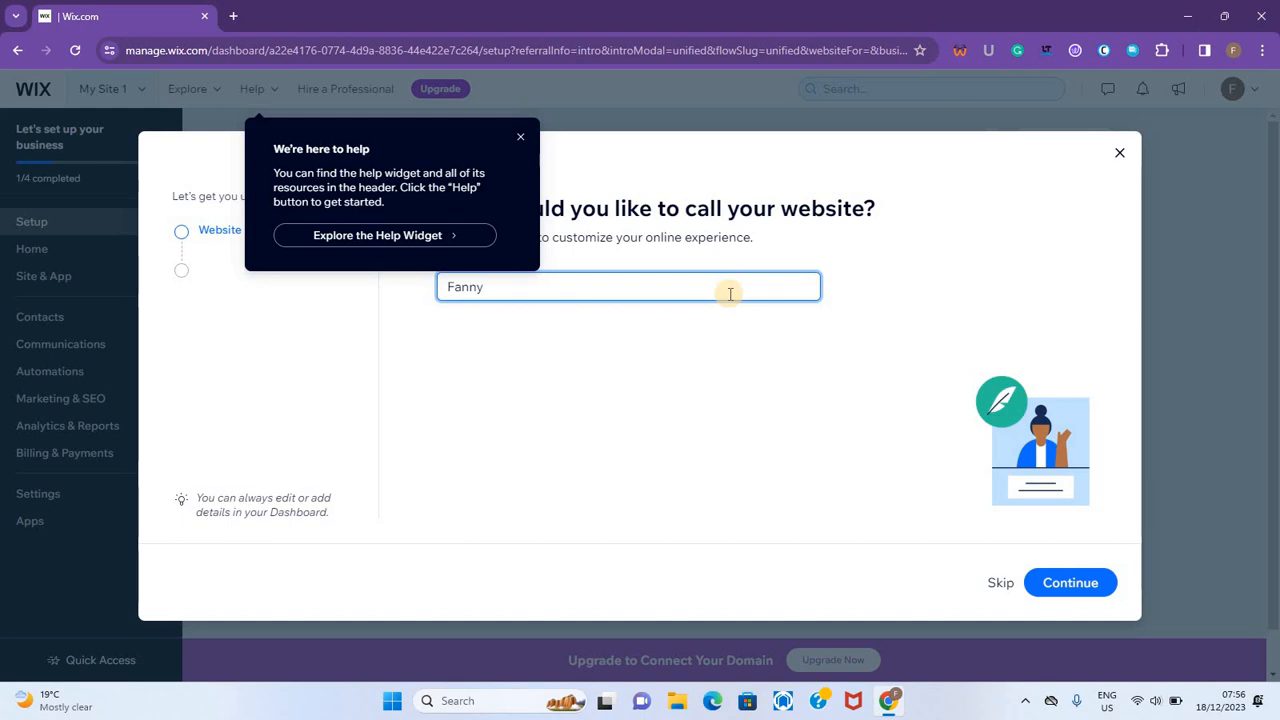
pyautogui.write("'s Laundry")
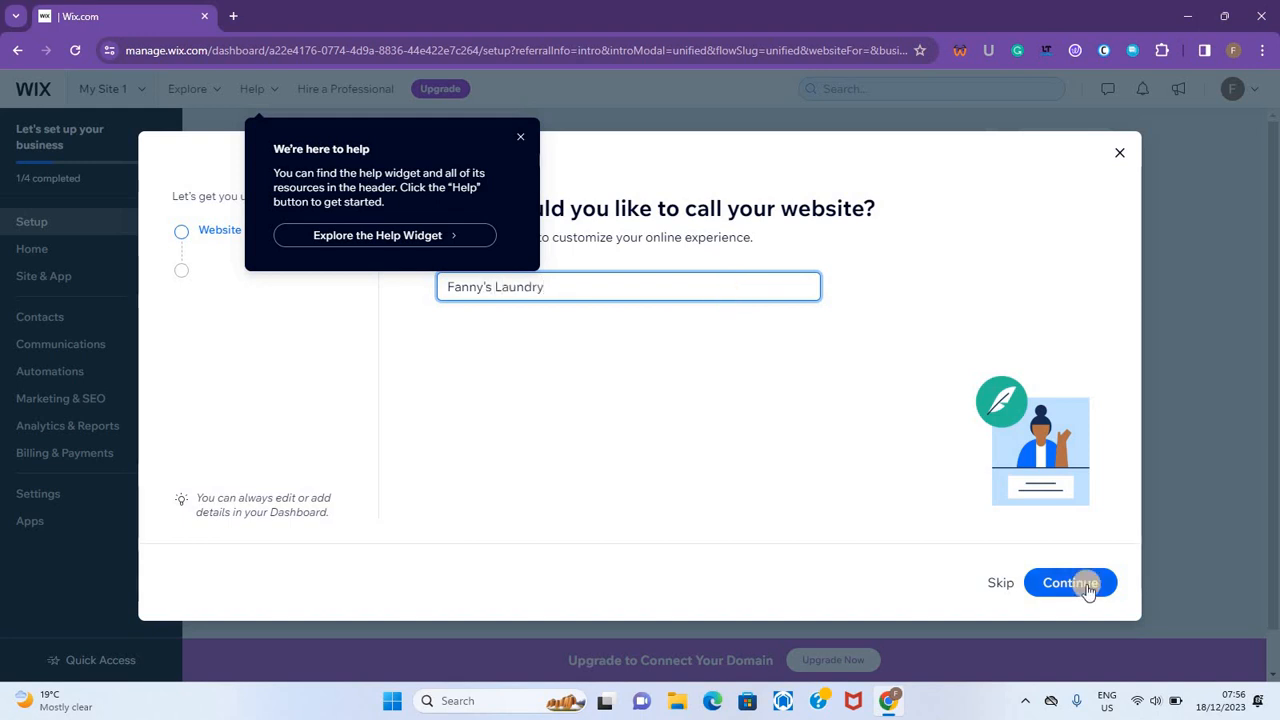
pyautogui.click(1082, 584)
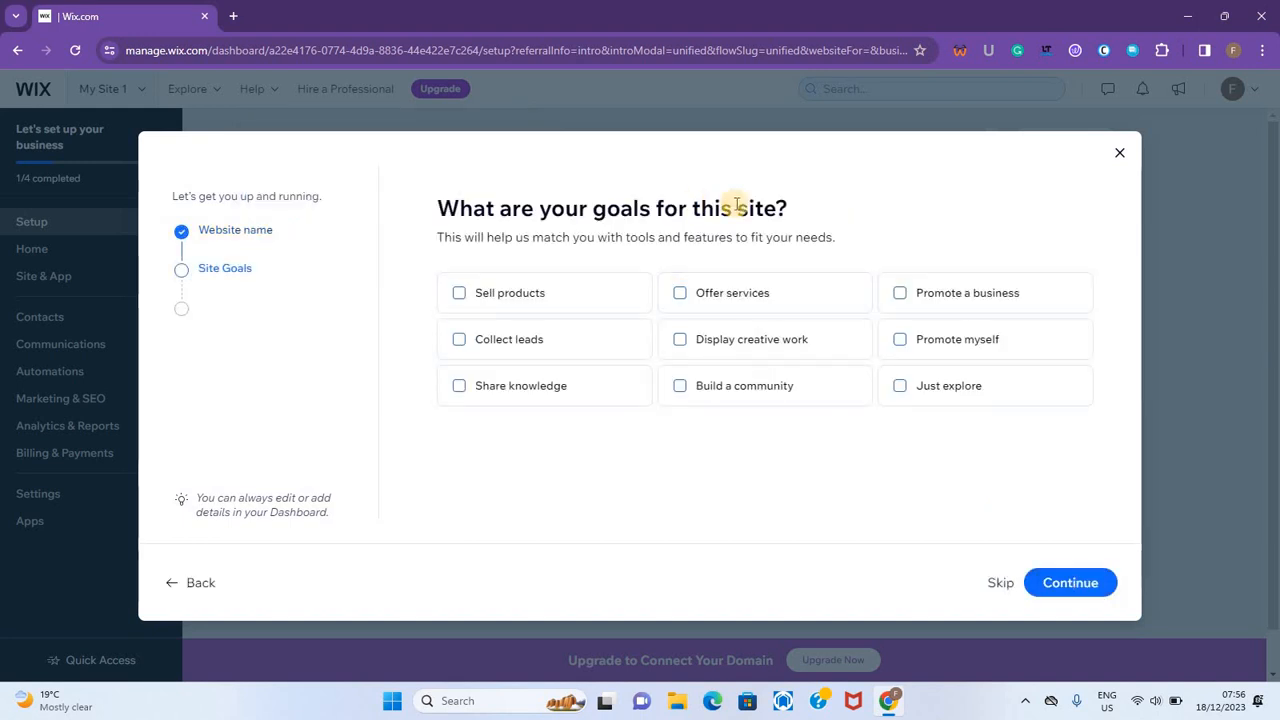
# - Select Offer services, Promote a business, Collect leads and Build a community as the site goals, and proceed to the apps
pyautogui.click(678, 297)
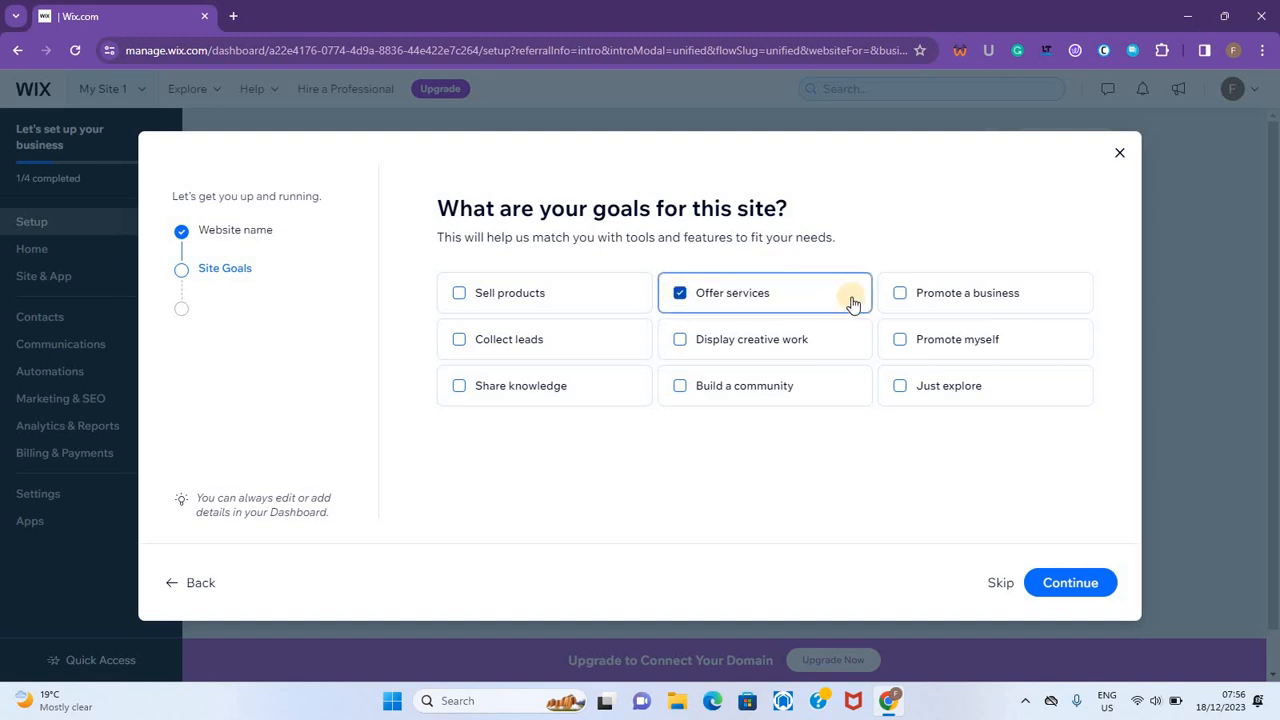
pyautogui.click(903, 294)
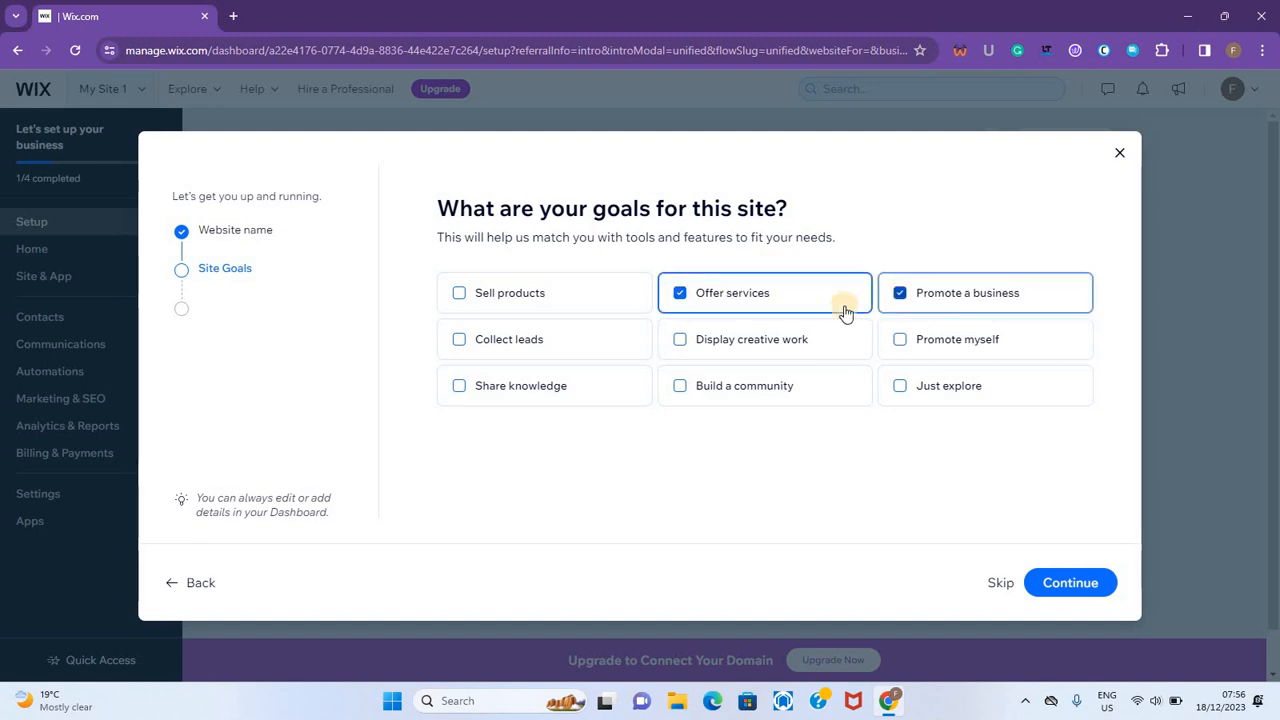
pyautogui.click(565, 332)
pyautogui.click(697, 400)
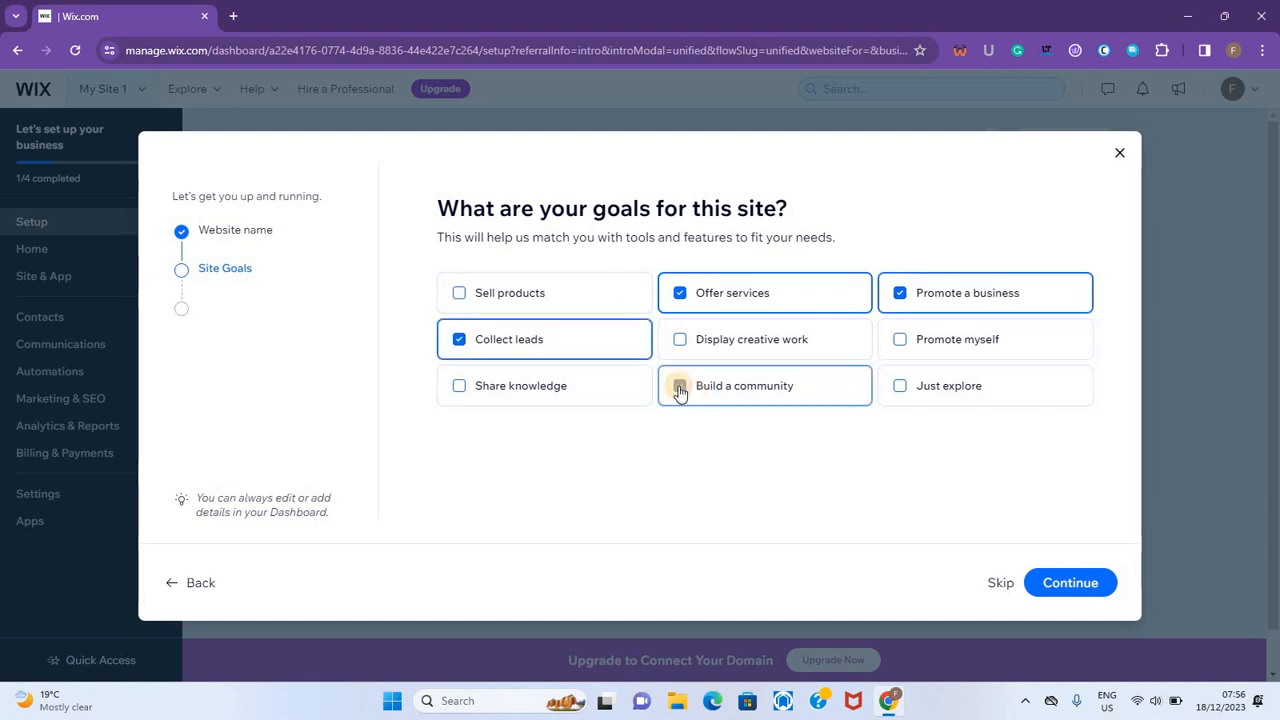
pyautogui.click(1088, 583)
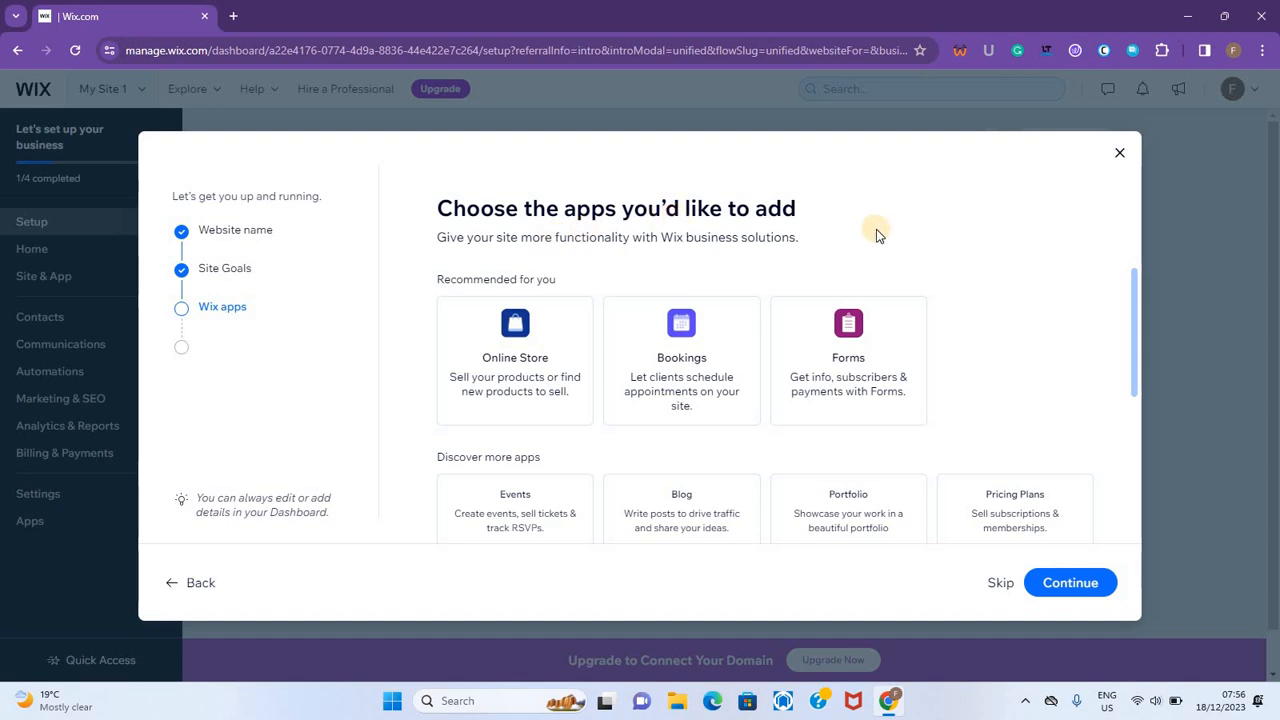
# - Add the Bookings, Blog and Forms apps to the site and finish the setup questions to reach the dashboard
pyautogui.scroll(-1, 708, 368)
pyautogui.click(708, 368)
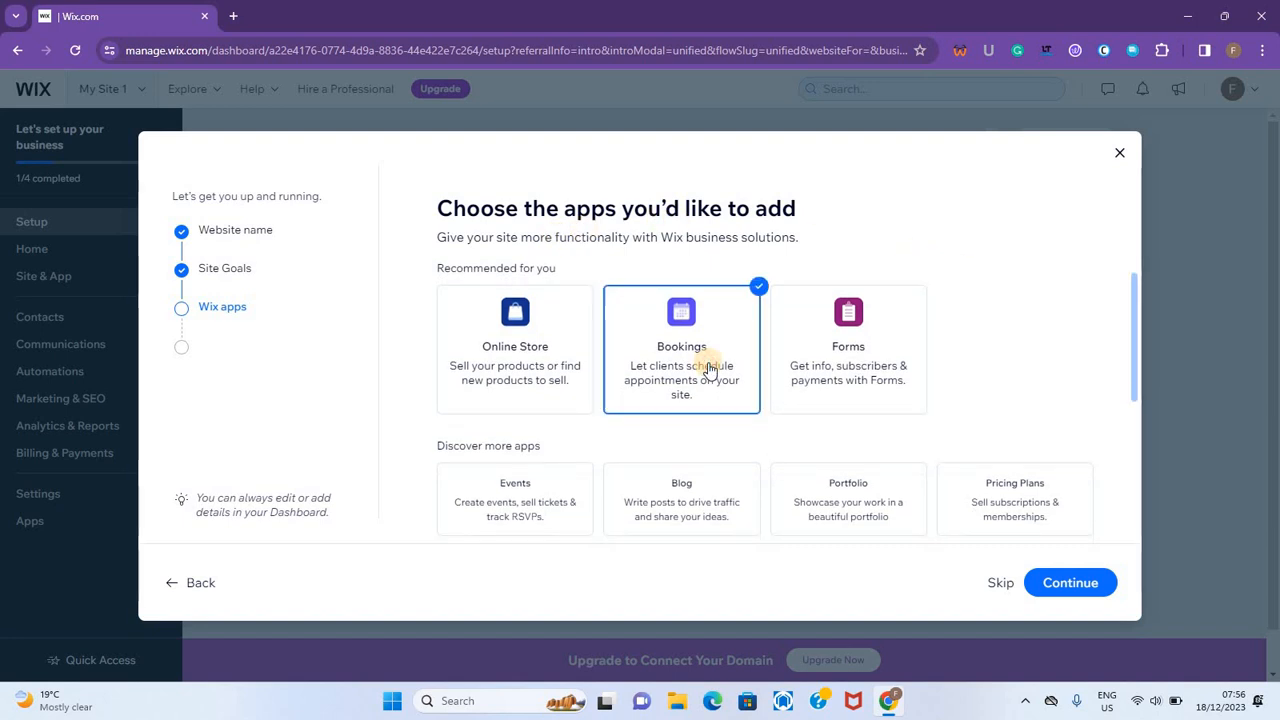
pyautogui.scroll(-2, 722, 403)
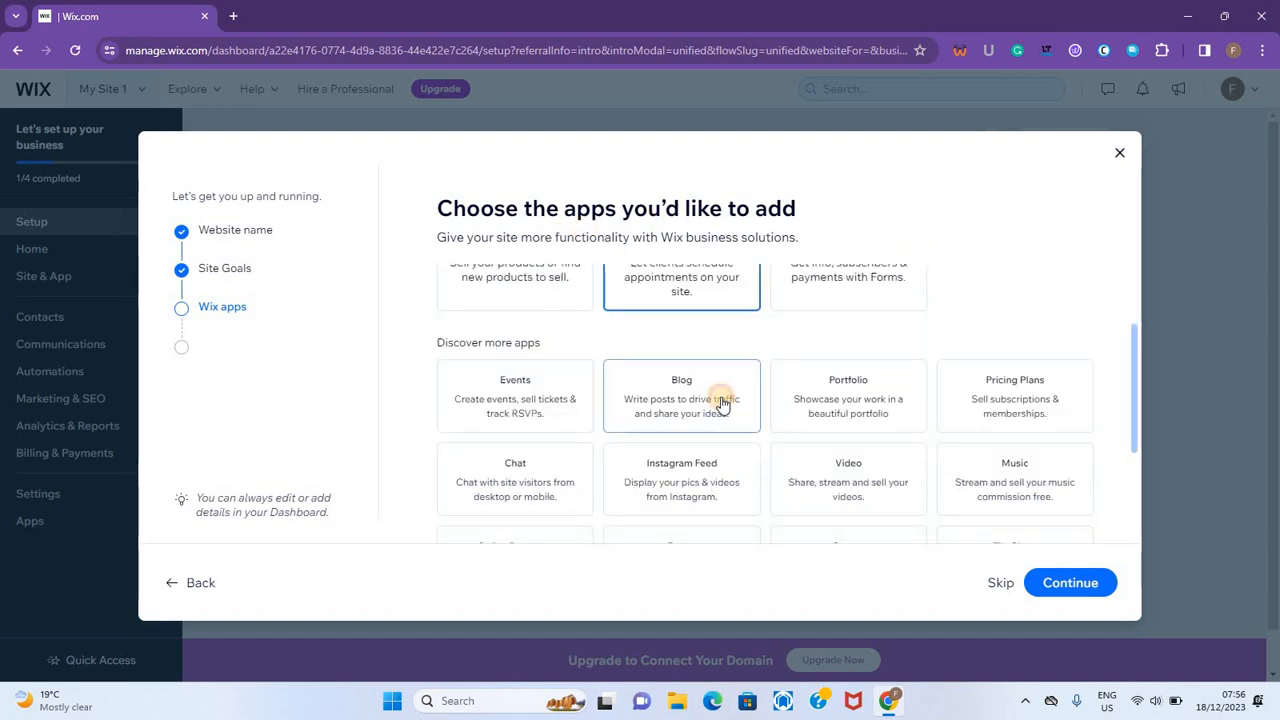
pyautogui.click(722, 403)
pyautogui.scroll(1, 860, 310)
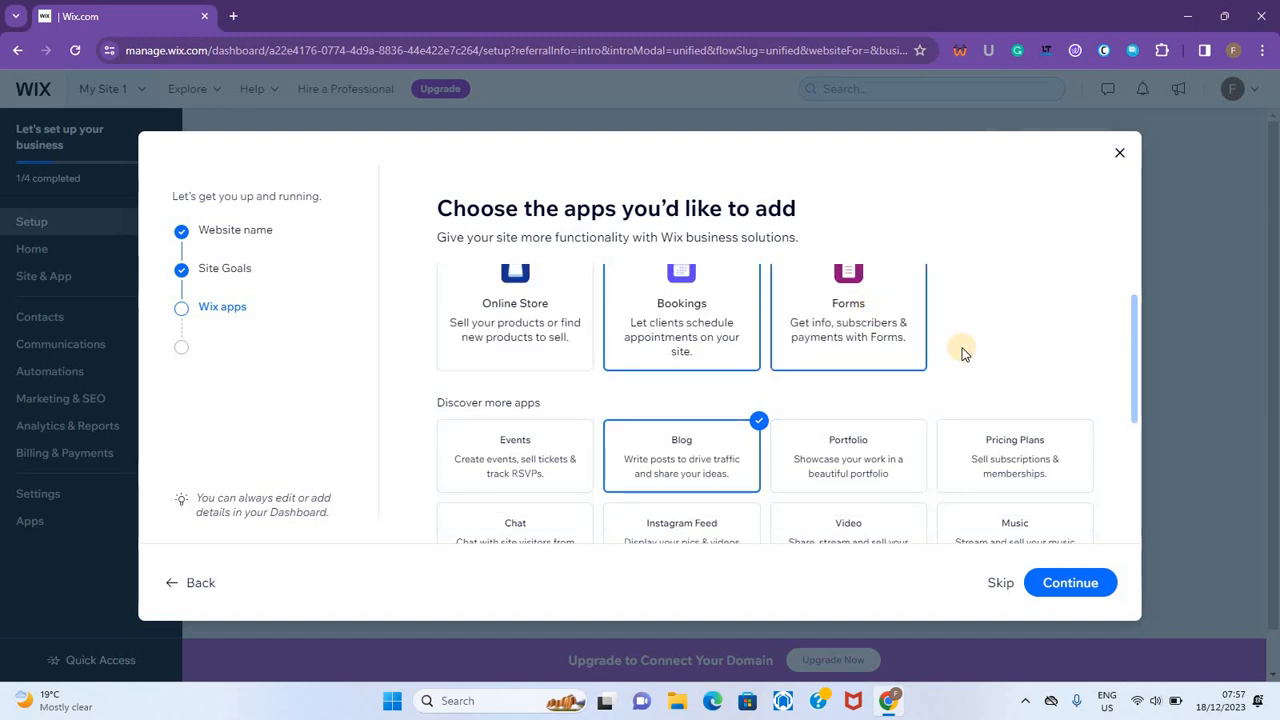
pyautogui.scroll(-1, 1020, 450)
pyautogui.click(1097, 587)
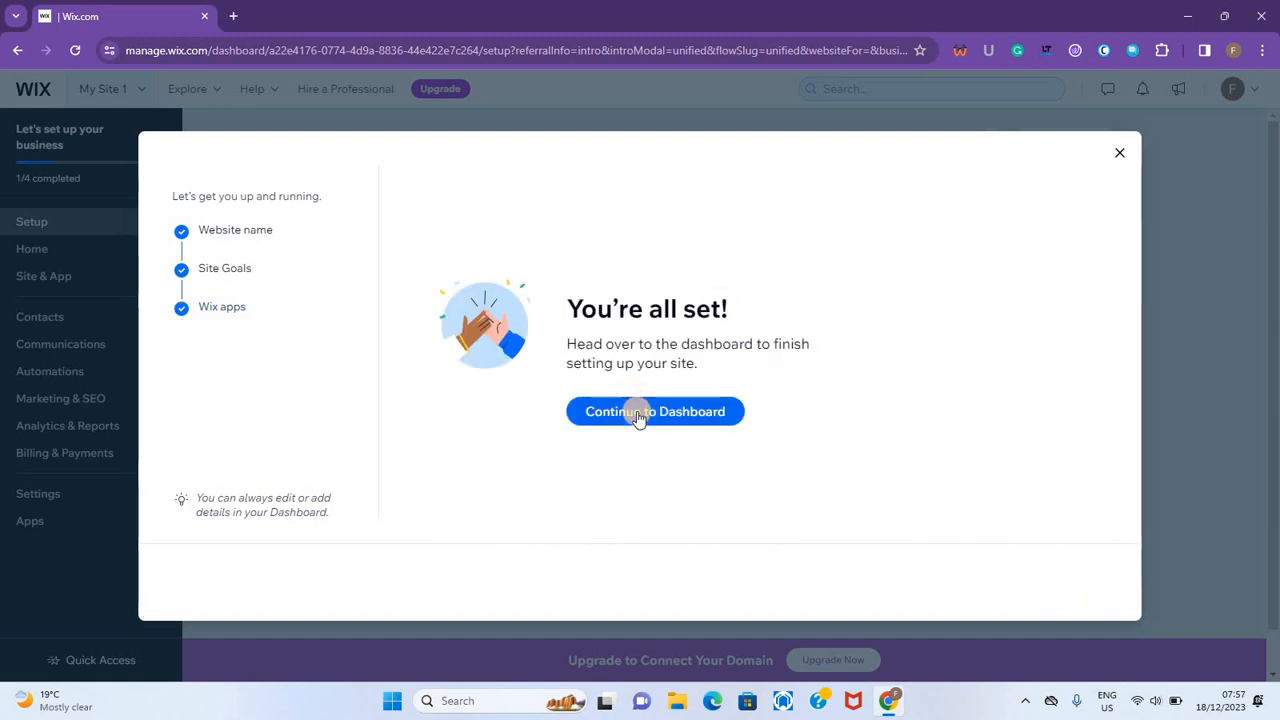
pyautogui.click(640, 412)
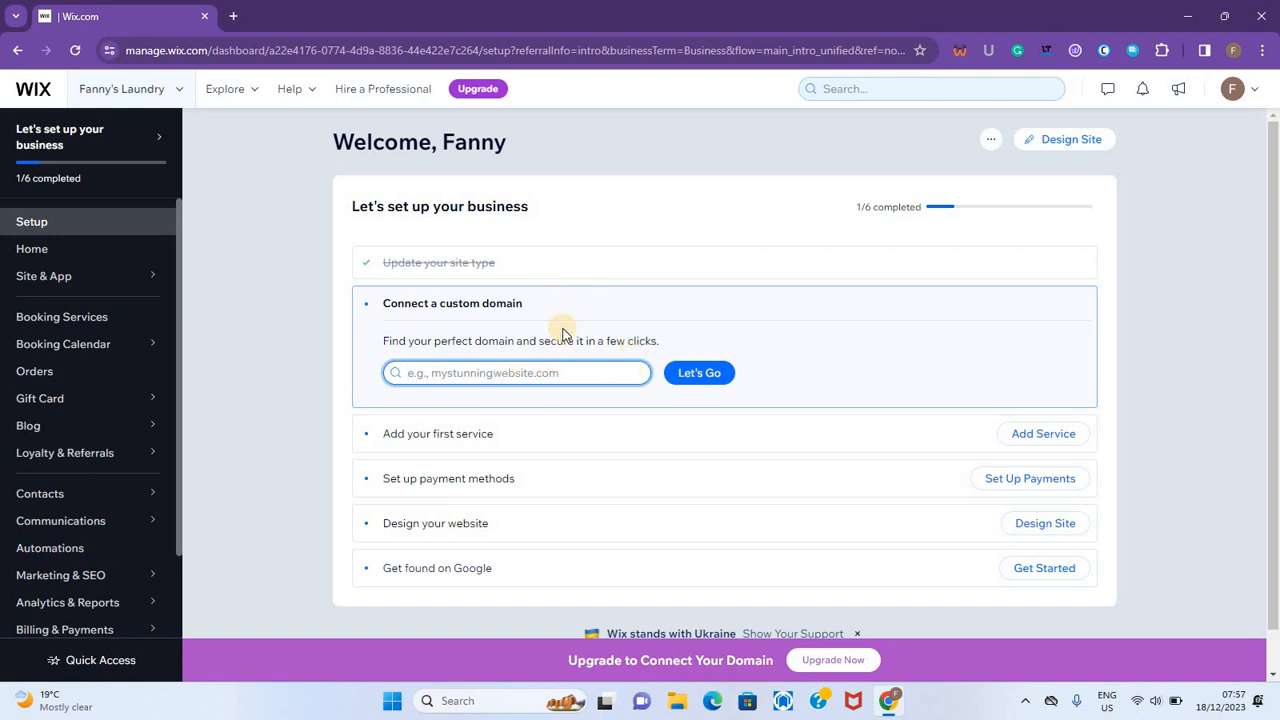
# - Browse the templates for adding the first service and open the Price Estimate appointment template for editing
pyautogui.click(1040, 437)
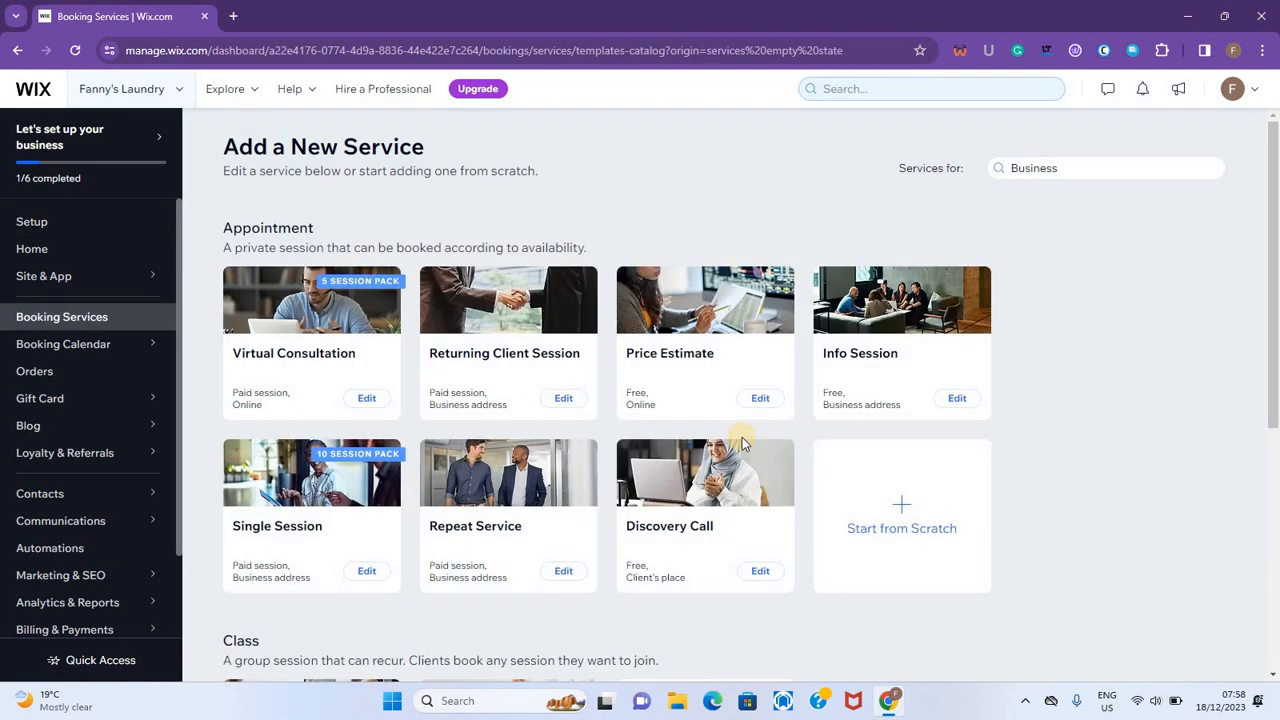
pyautogui.scroll(-1, 743, 444)
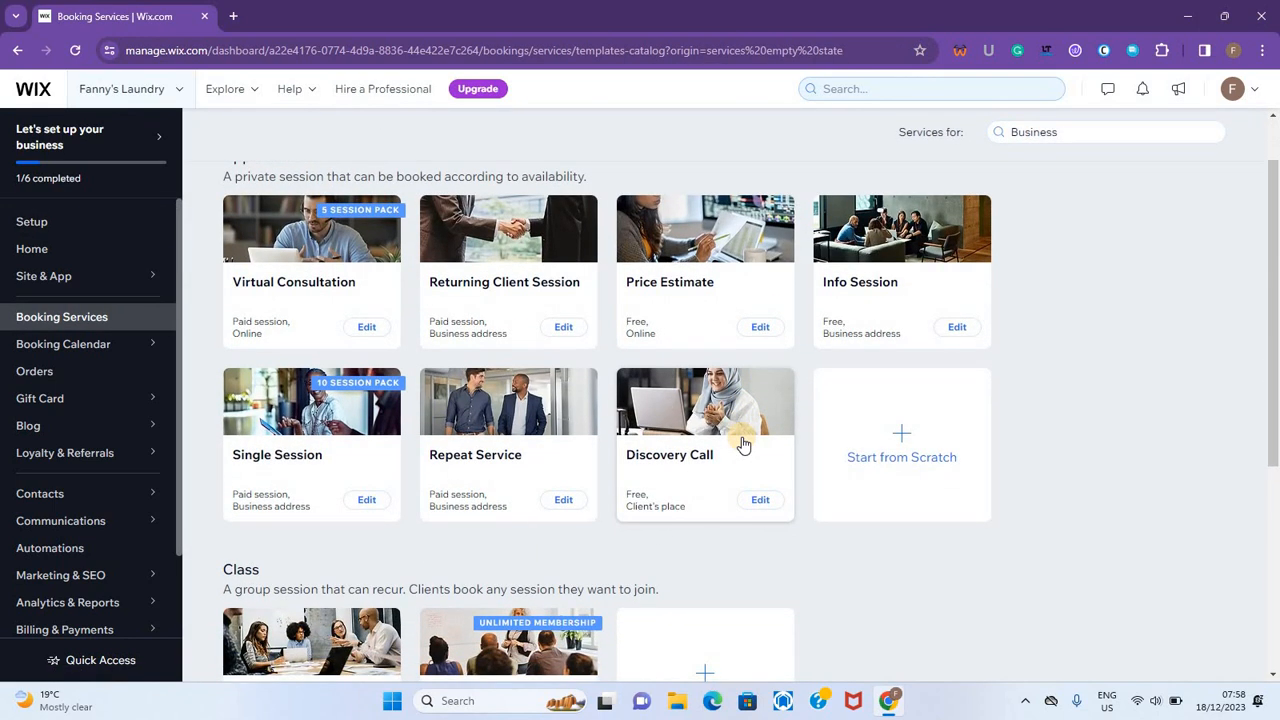
pyautogui.scroll(-1, 740, 443)
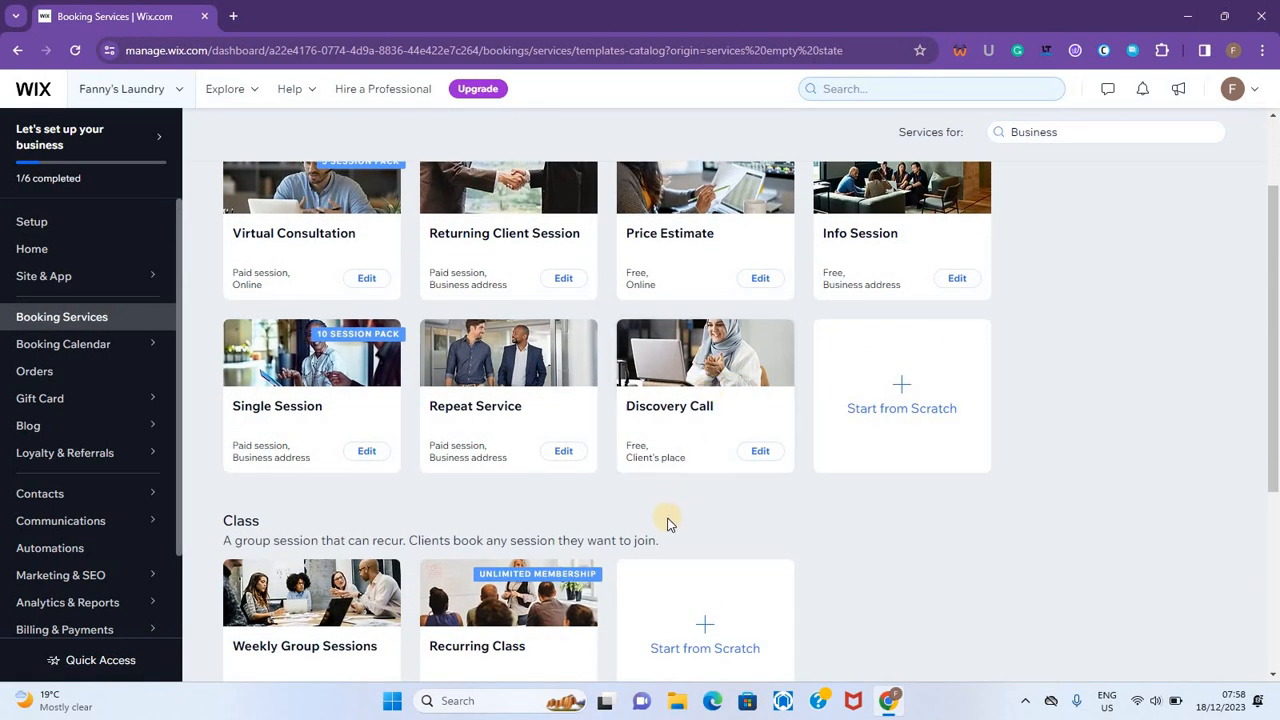
pyautogui.scroll(-3, 670, 513)
pyautogui.scroll(-1, 667, 518)
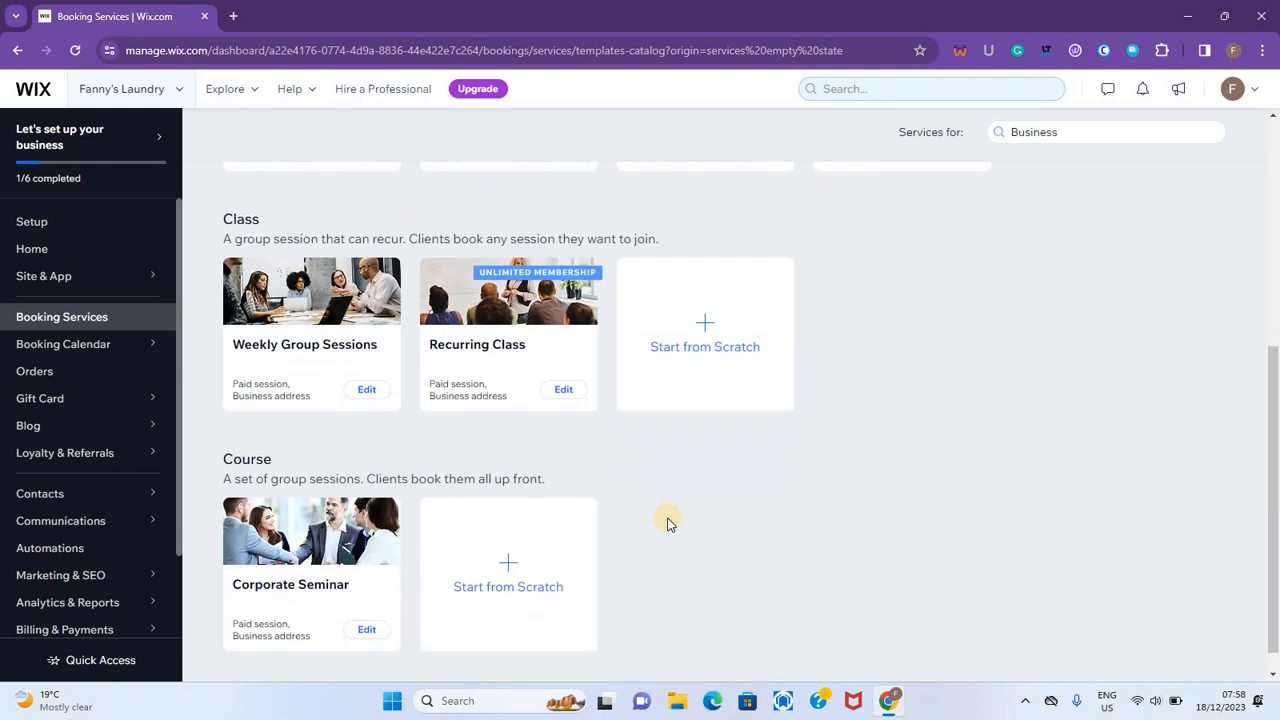
pyautogui.scroll(5, 667, 520)
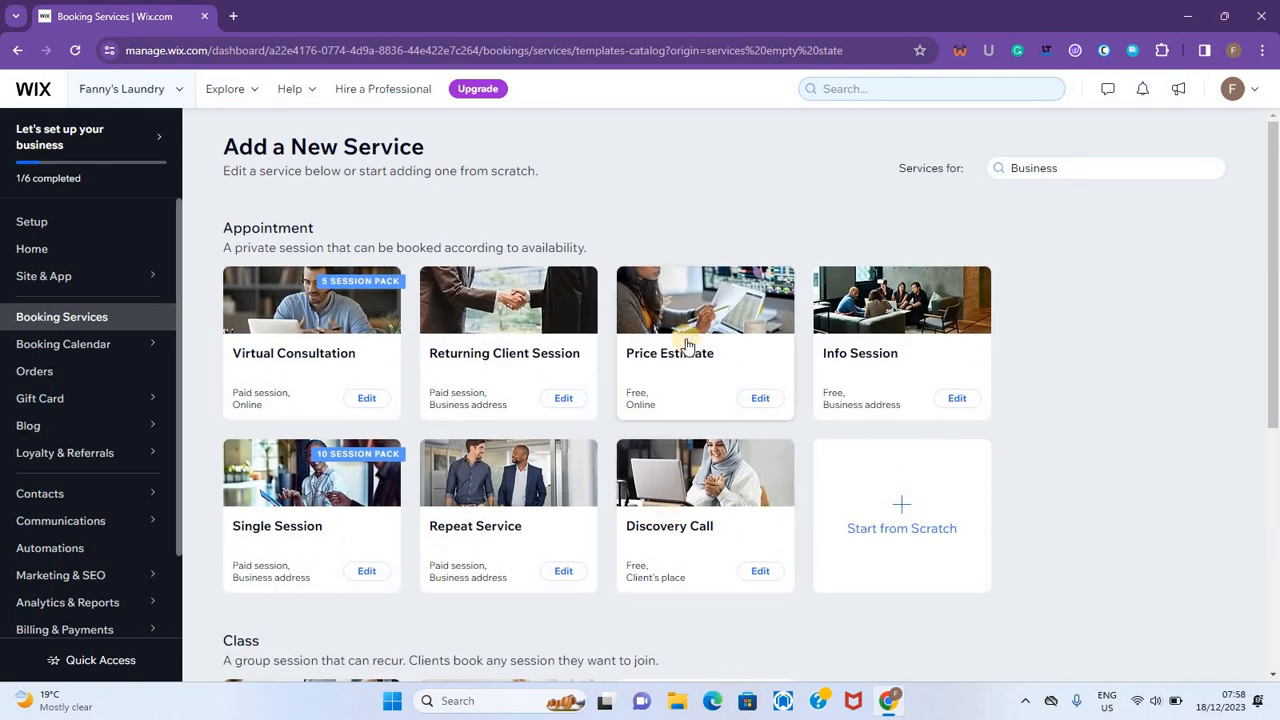
pyautogui.click(687, 345)
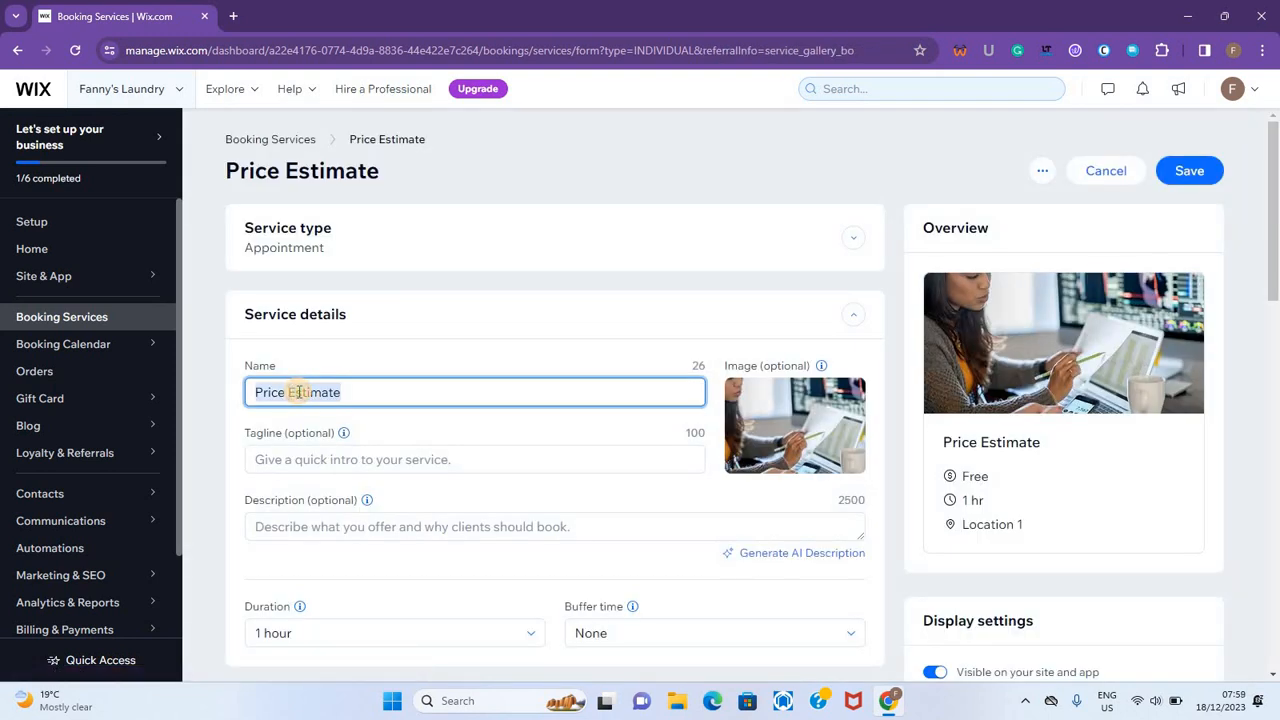
# - Rename the service "Carpet Cleaning Price Estimate"
pyautogui.write('Cleaning')
pyautogui.write('Price Estimate')
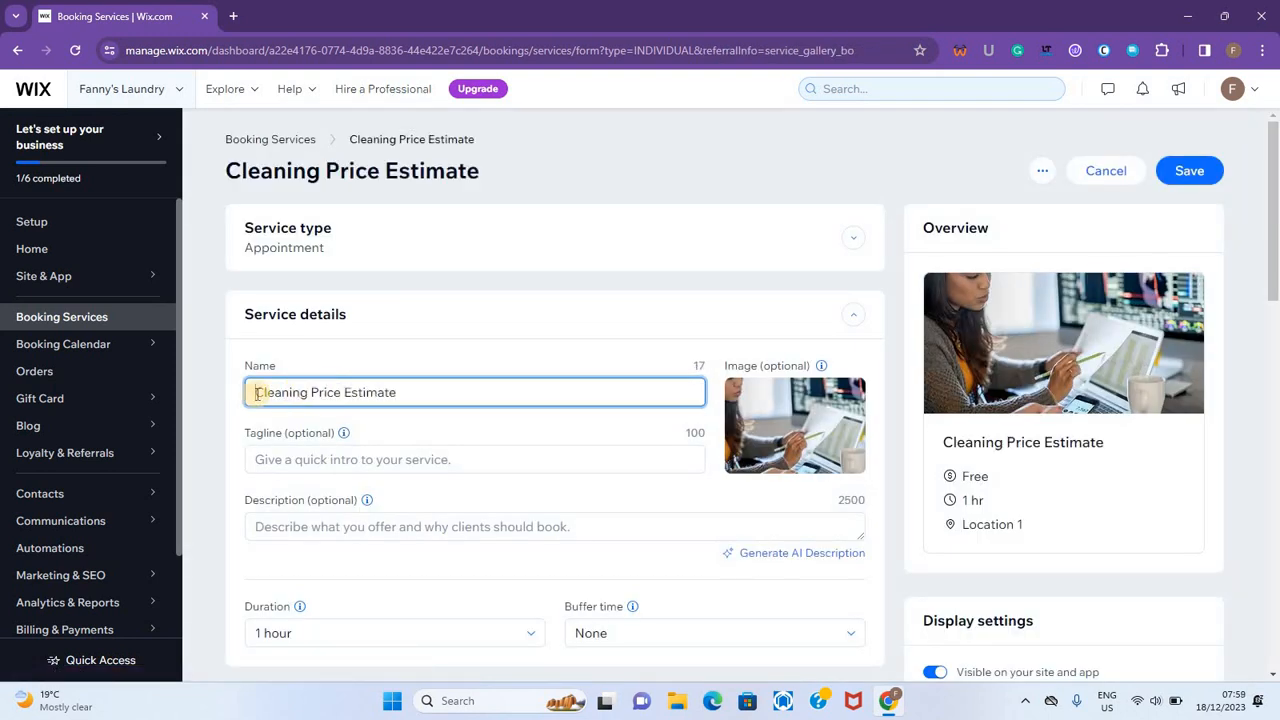
pyautogui.click(257, 393)
pyautogui.write('Carpet')
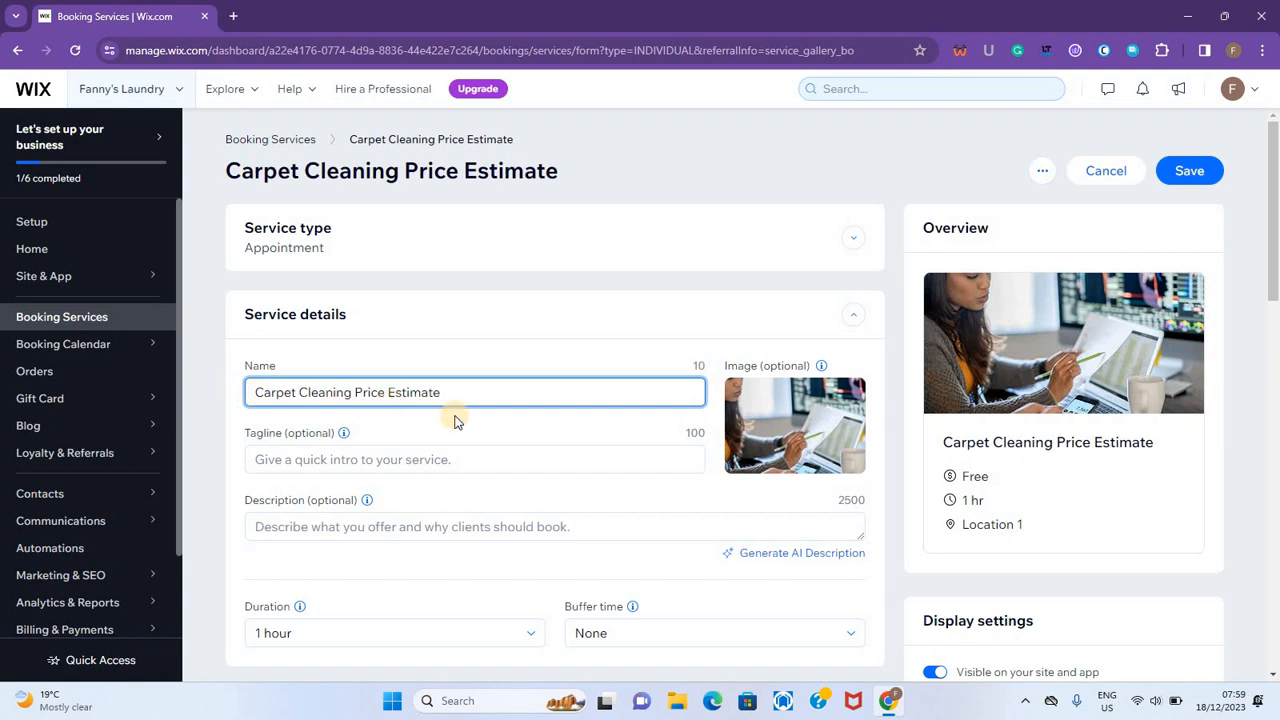
# - Set the service tagline to "Get an estimate for Carpet Cleaning Price Estimate" and try to generate an AI description
pyautogui.scroll(-1, 455, 416)
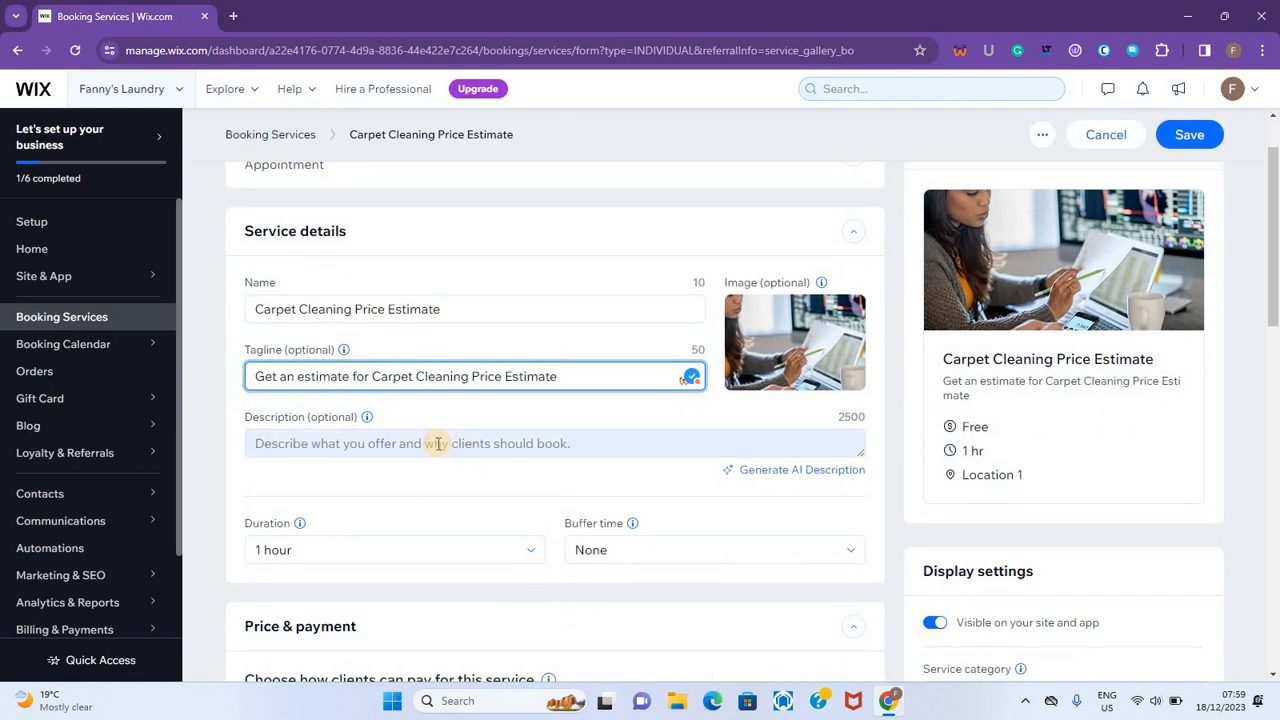
pyautogui.click(437, 443)
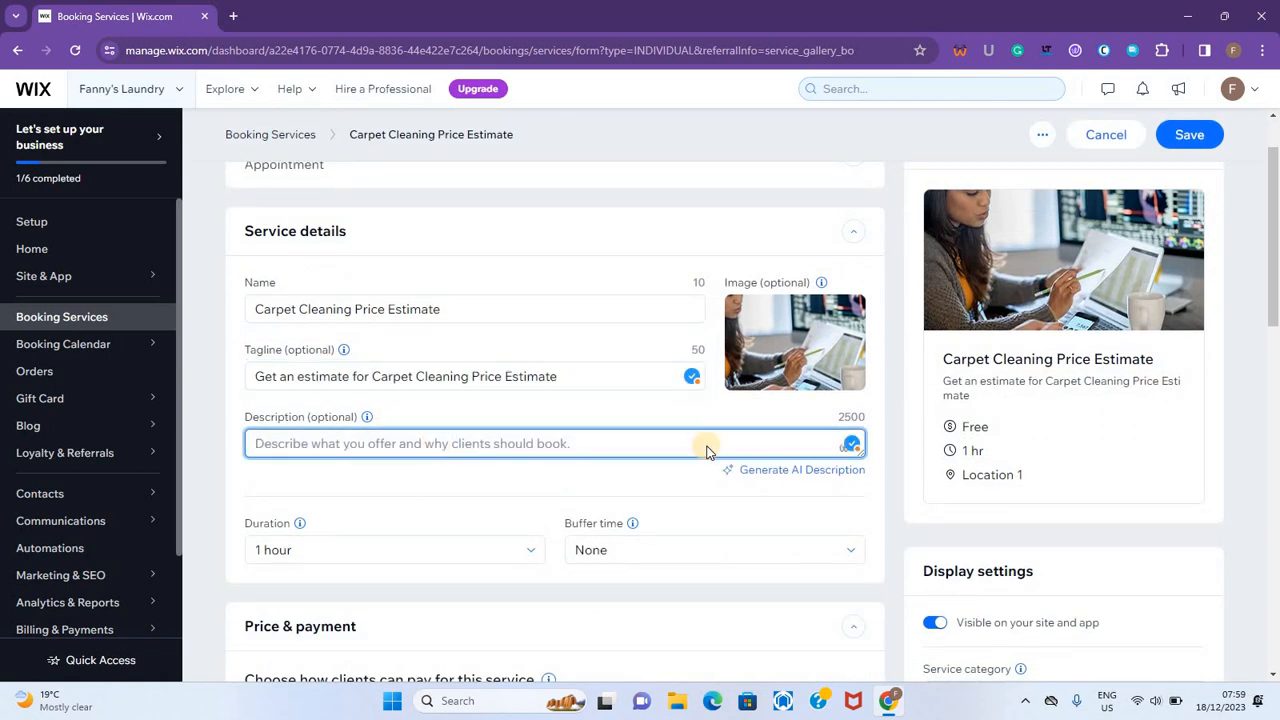
pyautogui.click(805, 475)
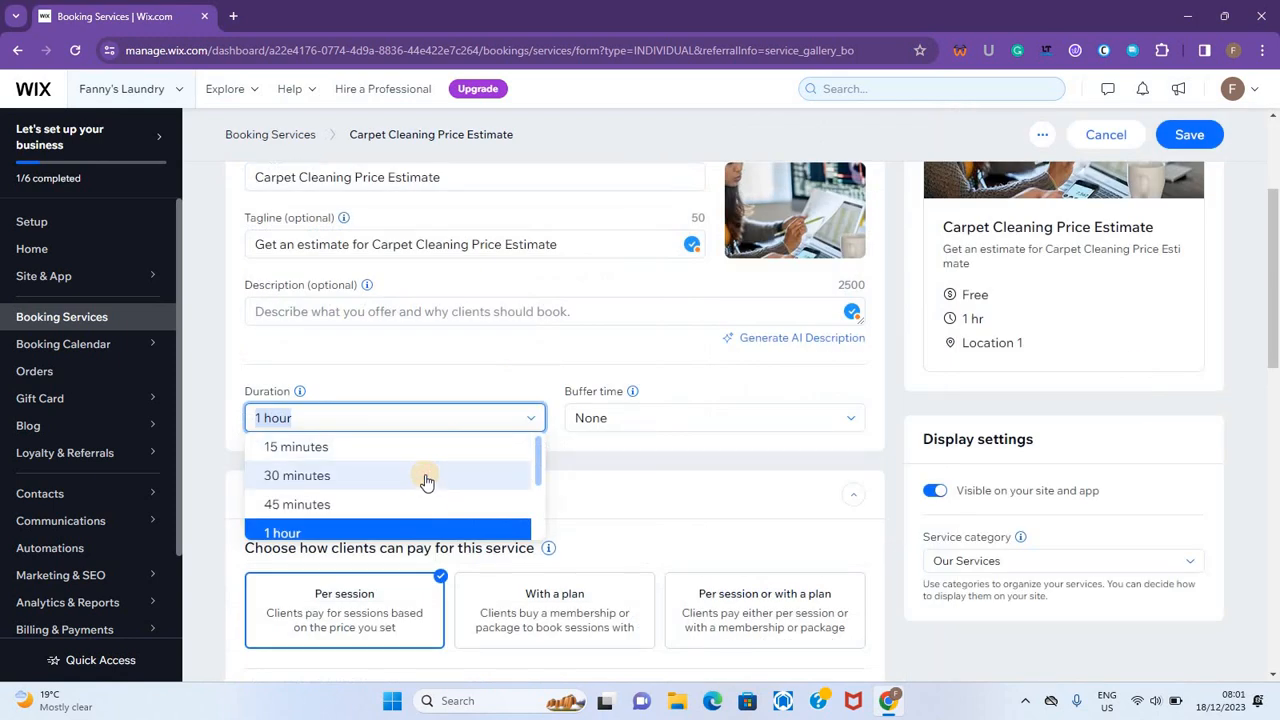
# - Set the carpet cleaning service's duration to 30 minutes, review its payment, location and staff settings, and save the service
pyautogui.click(425, 477)
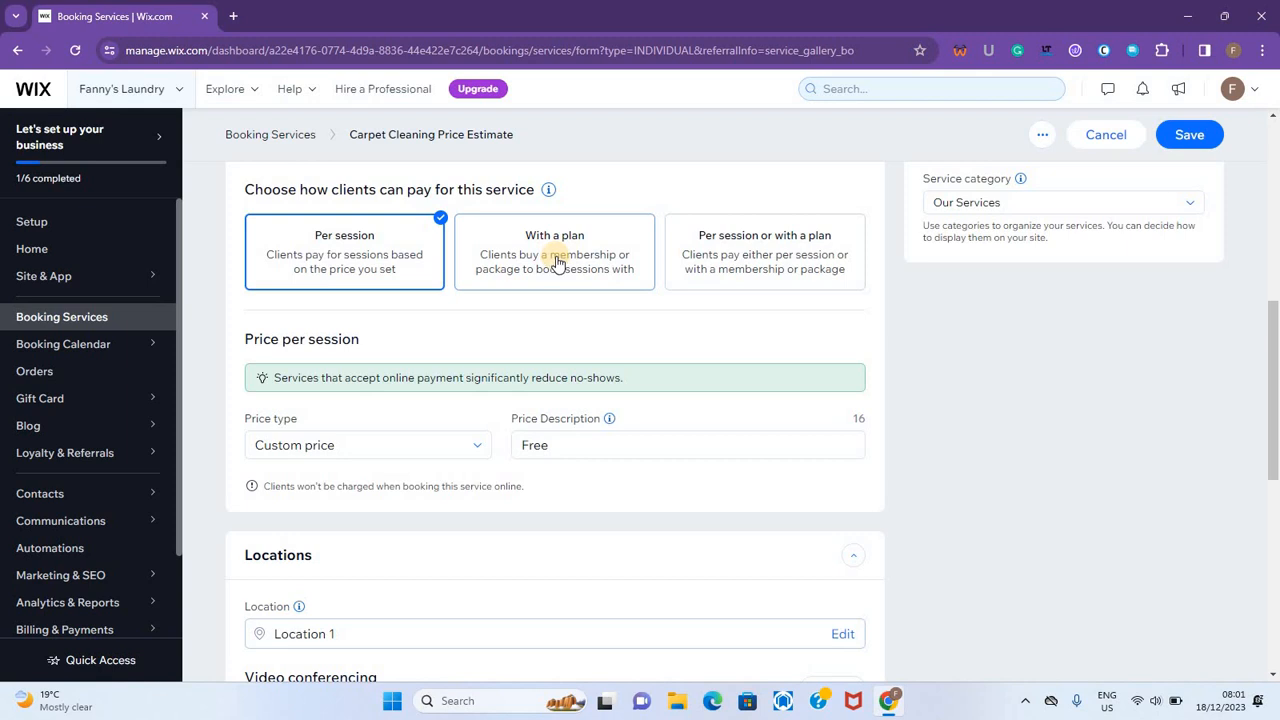
pyautogui.scroll(-1, 477, 414)
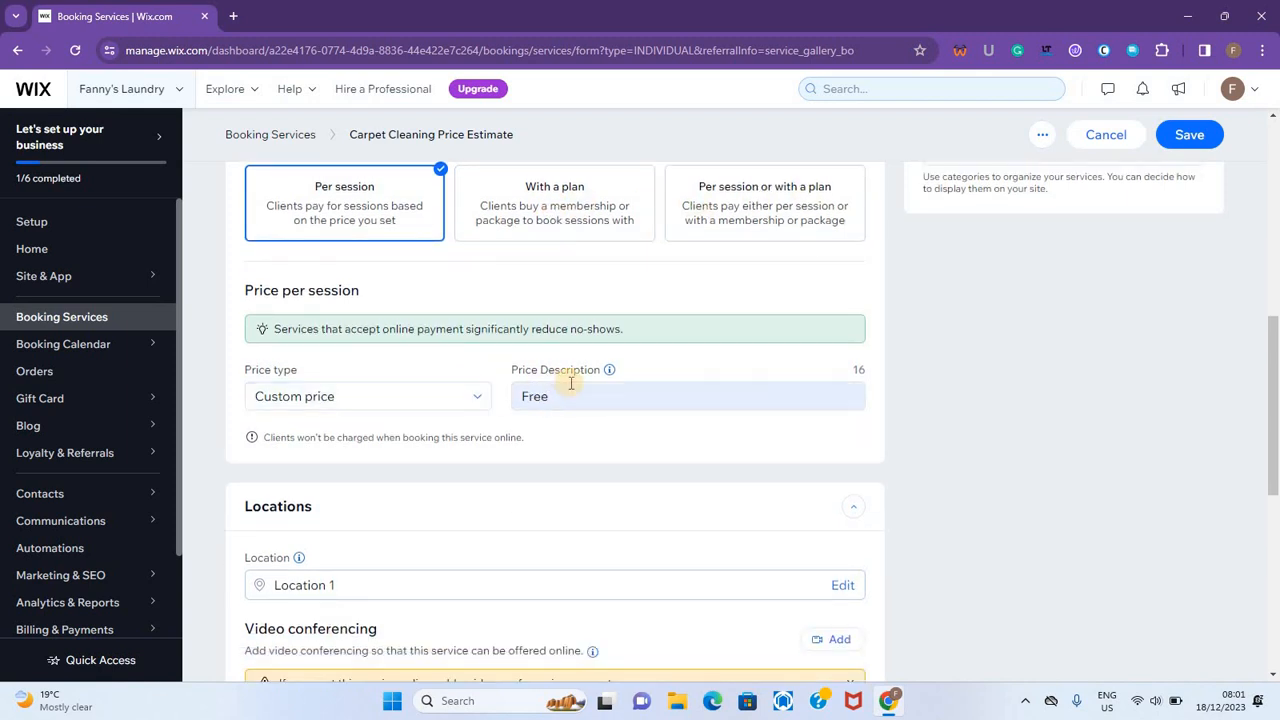
pyautogui.scroll(-4, 700, 480)
pyautogui.click(532, 428)
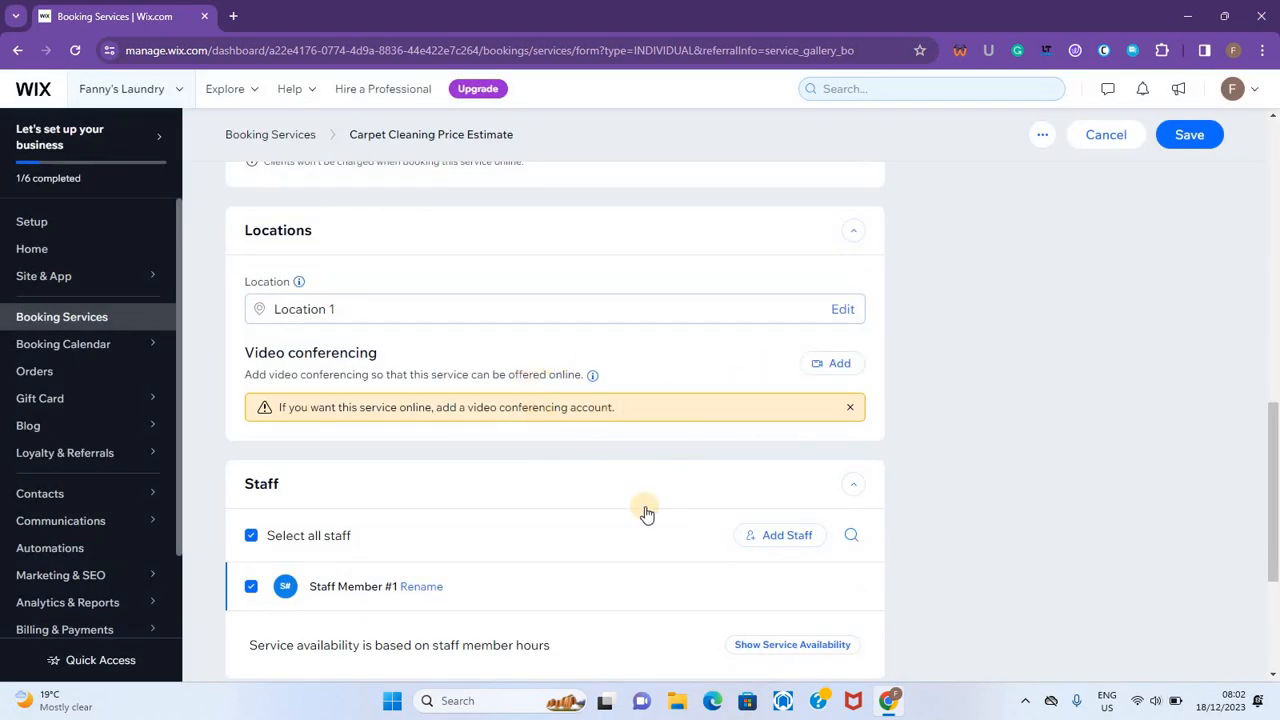
pyautogui.scroll(-3, 645, 512)
pyautogui.click(1188, 629)
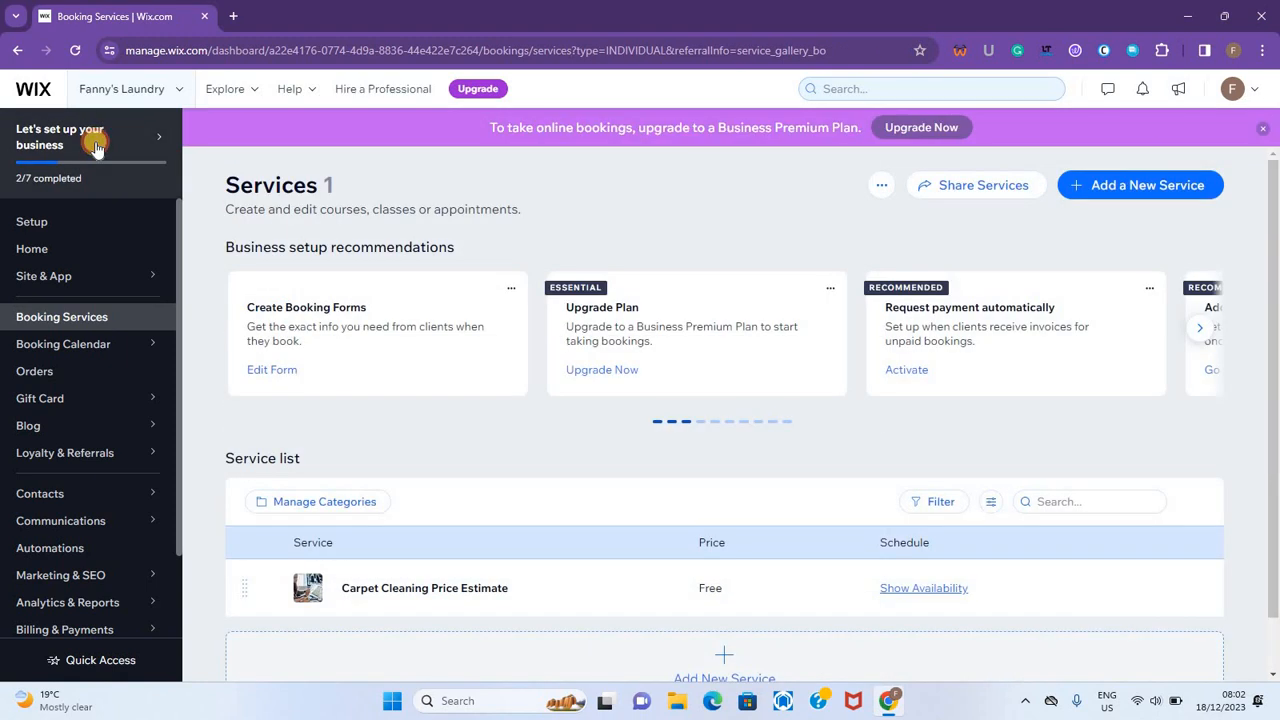
# - Add Saturday to the default working hours from 09:00 to 12:00 and save the hours
pyautogui.click(97, 147)
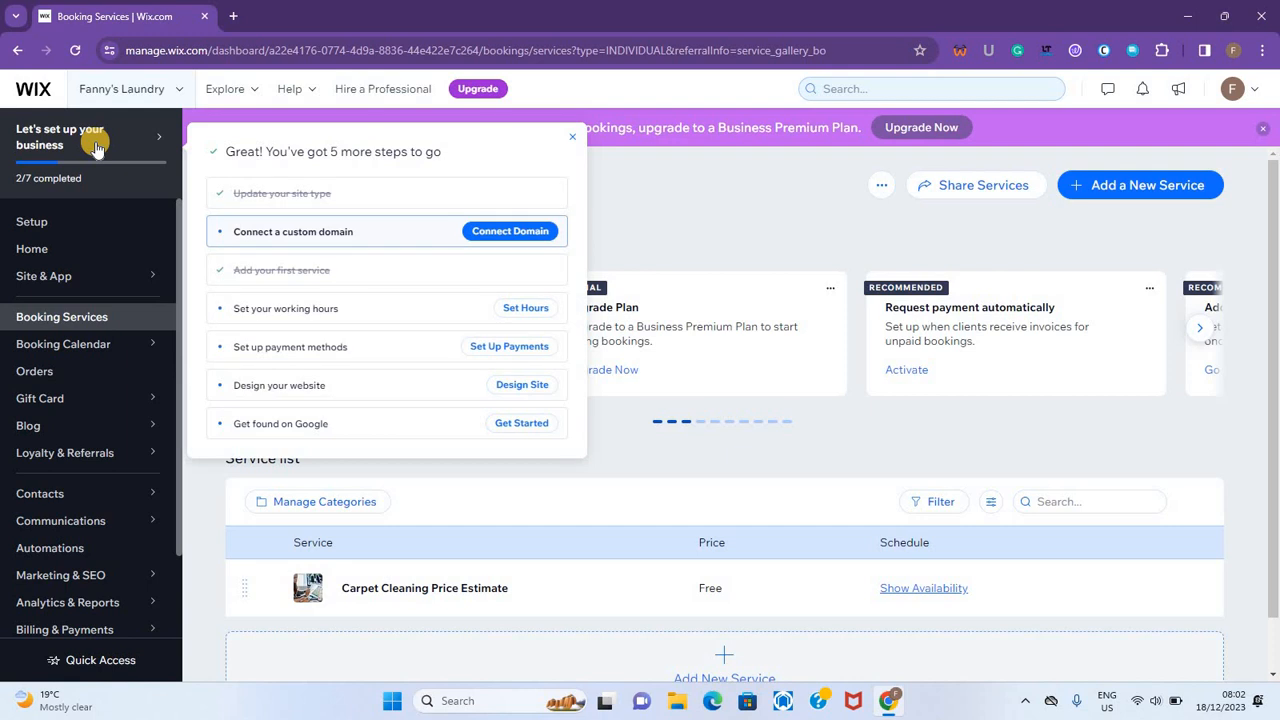
pyautogui.click(519, 312)
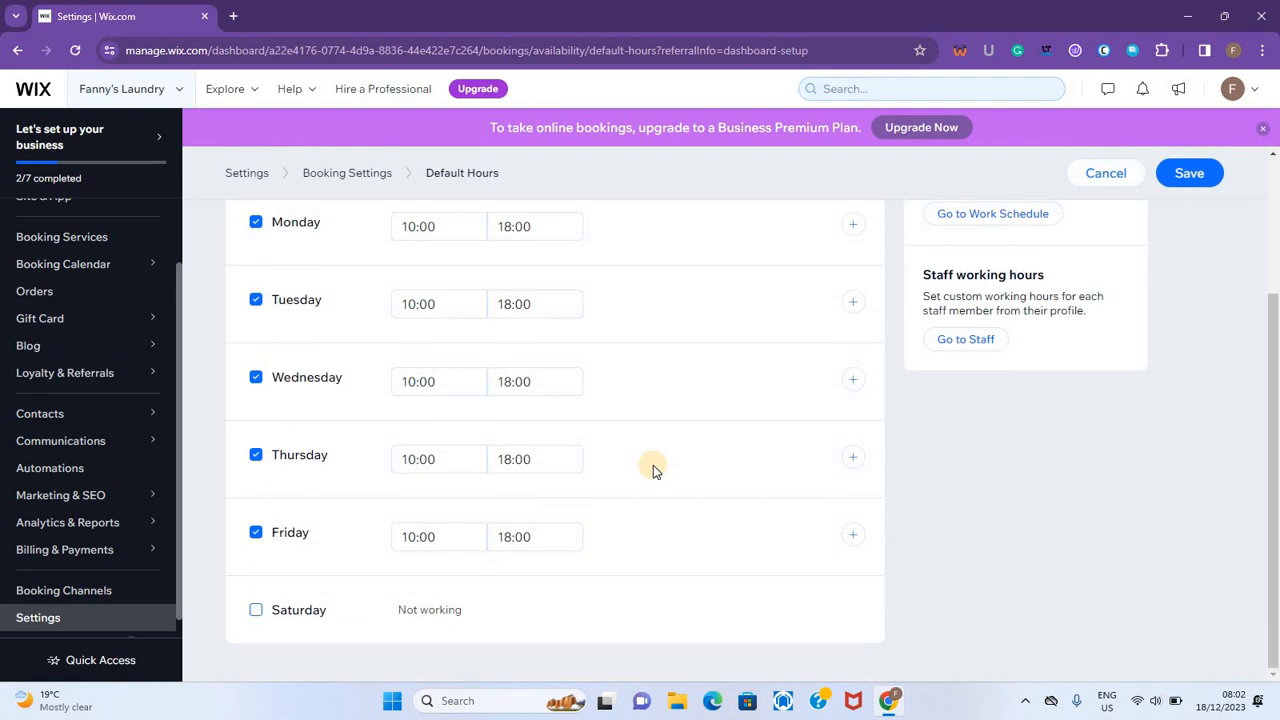
pyautogui.click(256, 611)
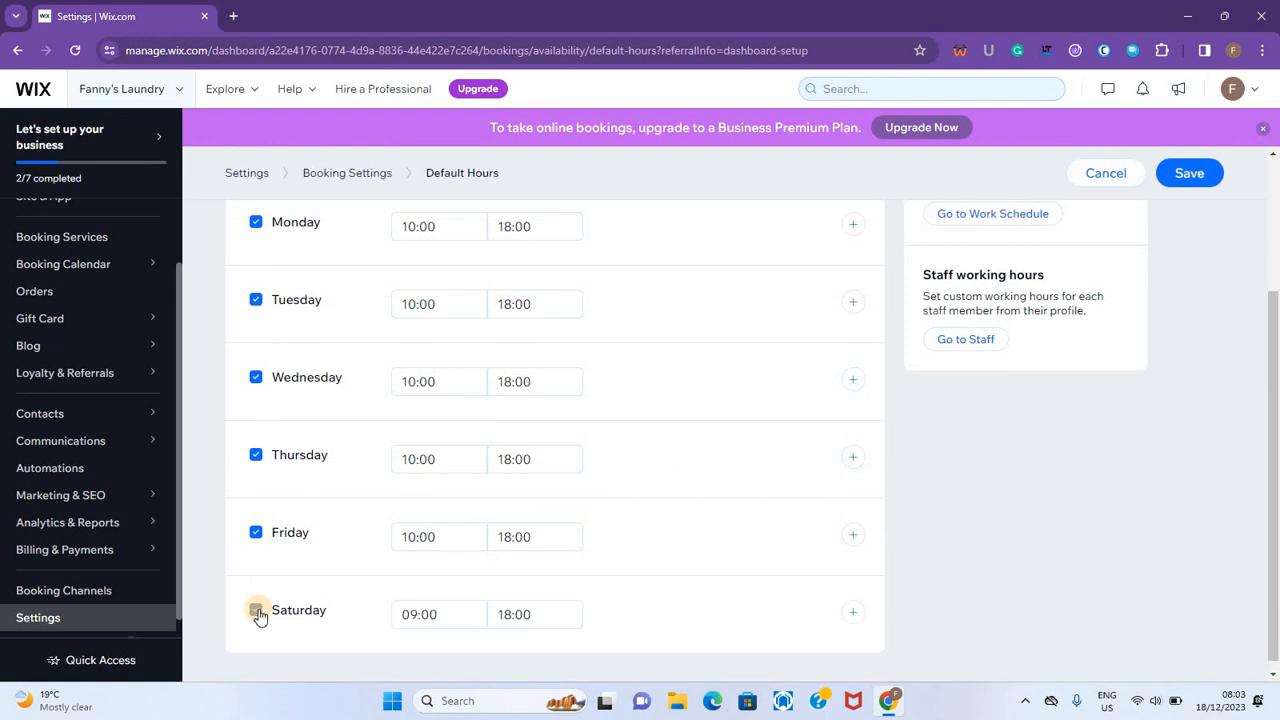
pyautogui.click(510, 616)
pyautogui.write('12')
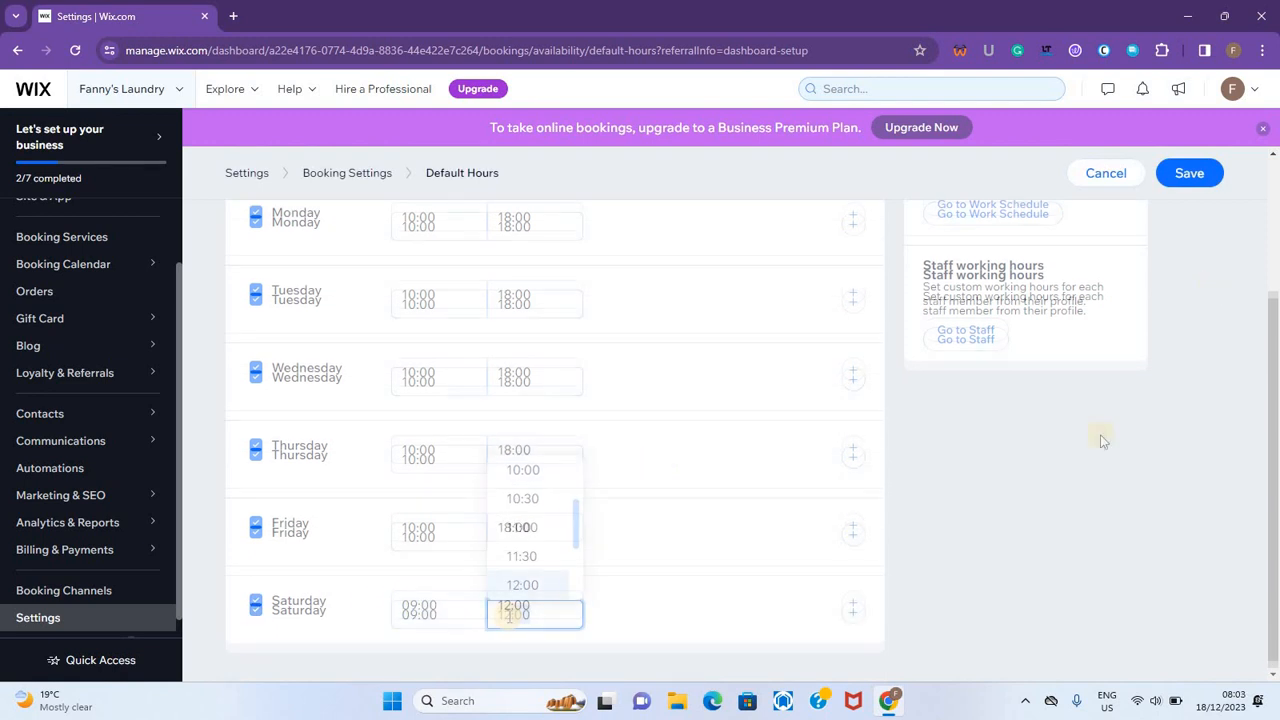
pyautogui.click(1188, 175)
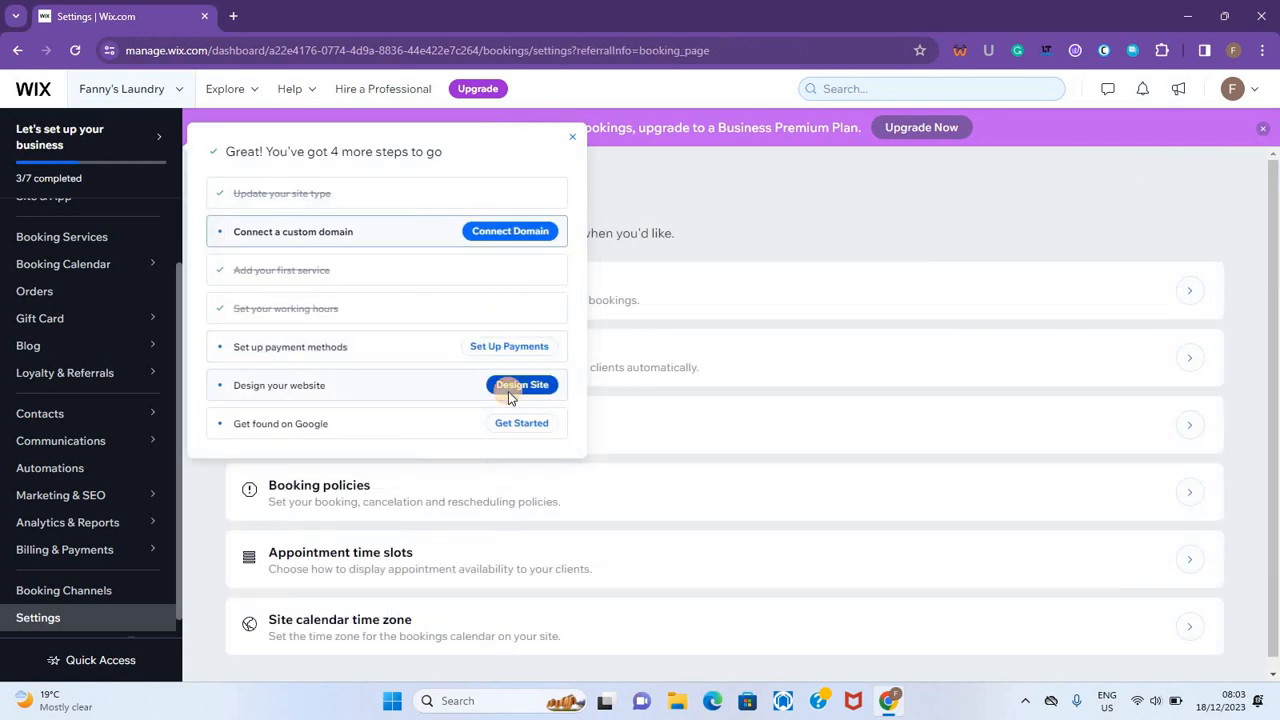
# - Start the website design by letting Wix create the site, and fill in the business address in the site info
pyautogui.click(508, 391)
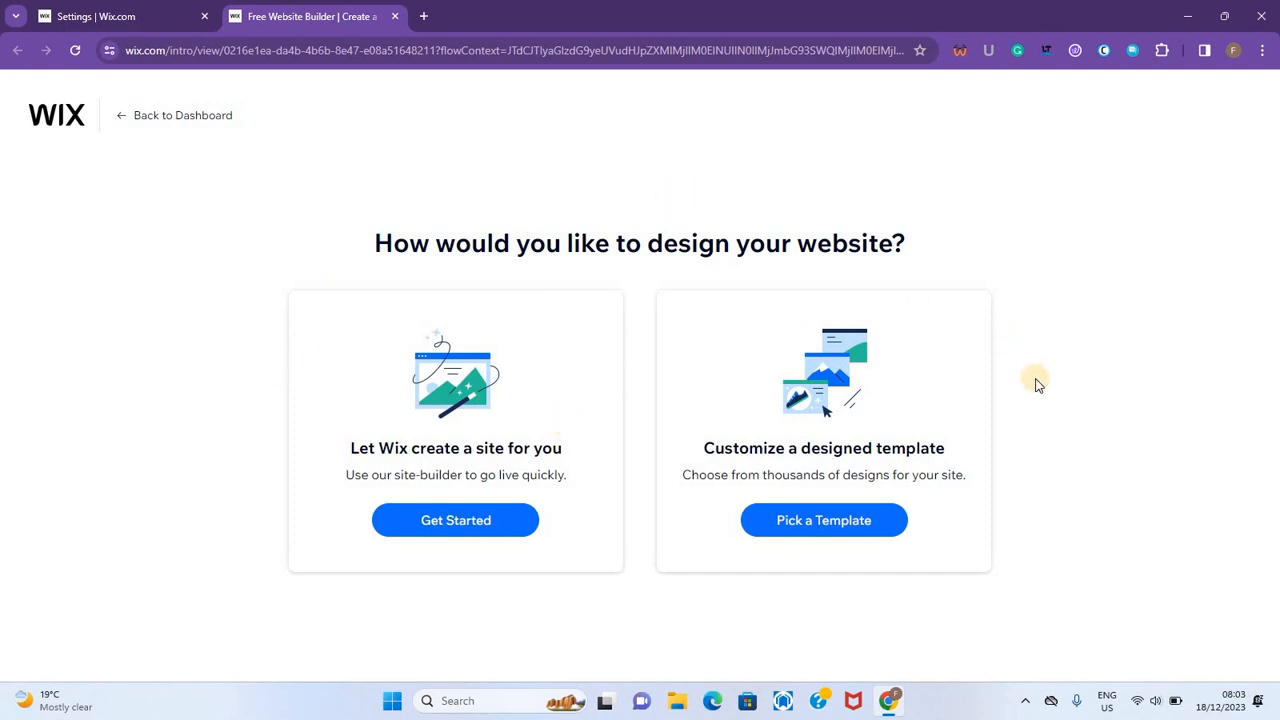
pyautogui.click(492, 520)
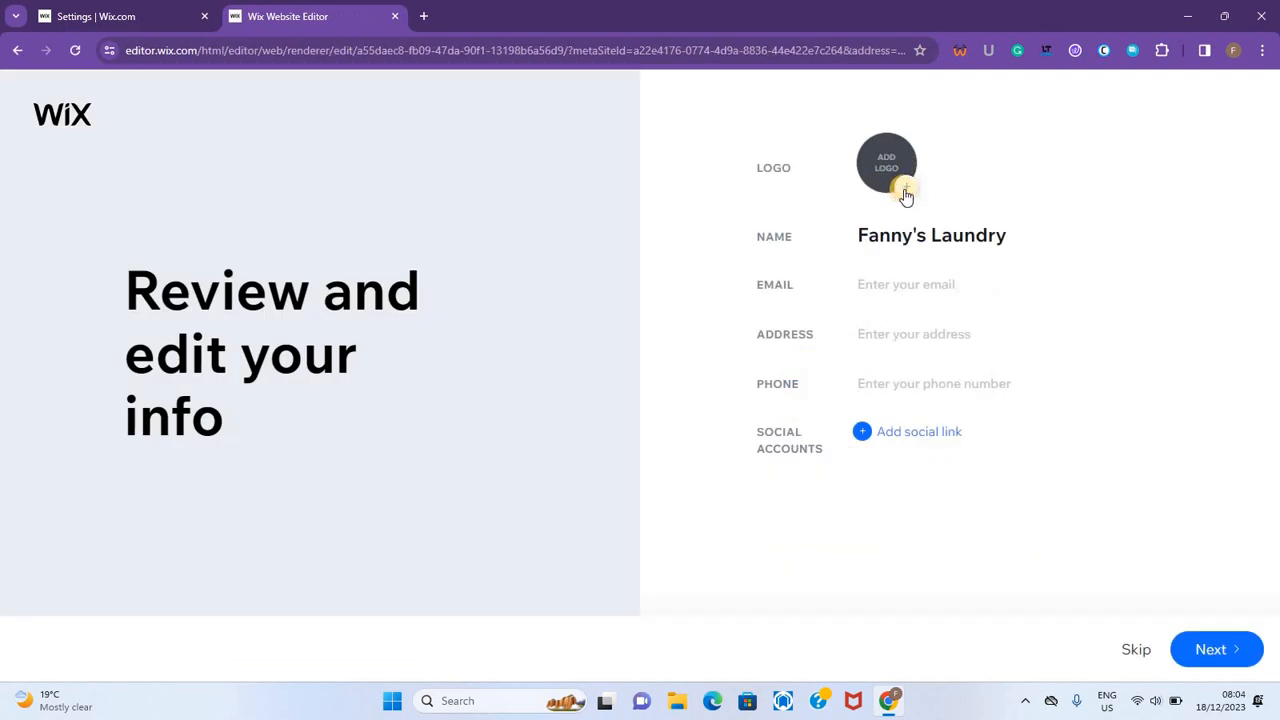
pyautogui.click(905, 197)
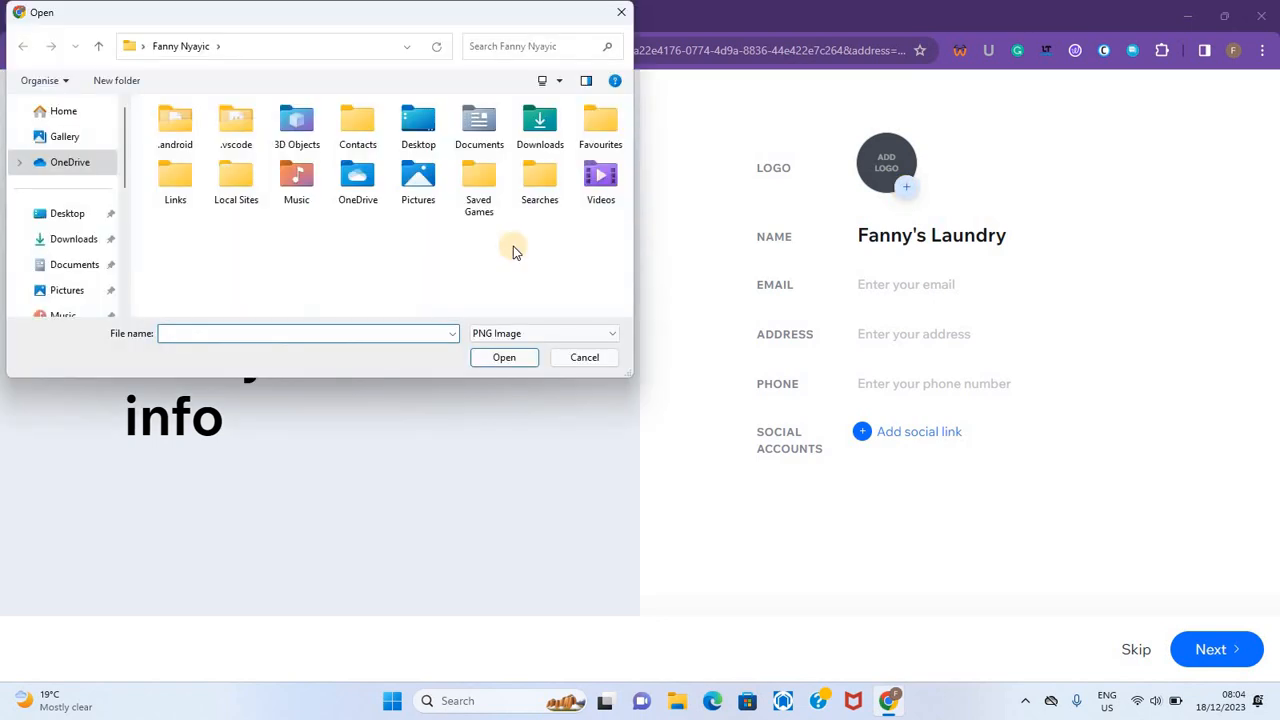
pyautogui.click(620, 11)
pyautogui.click(899, 332)
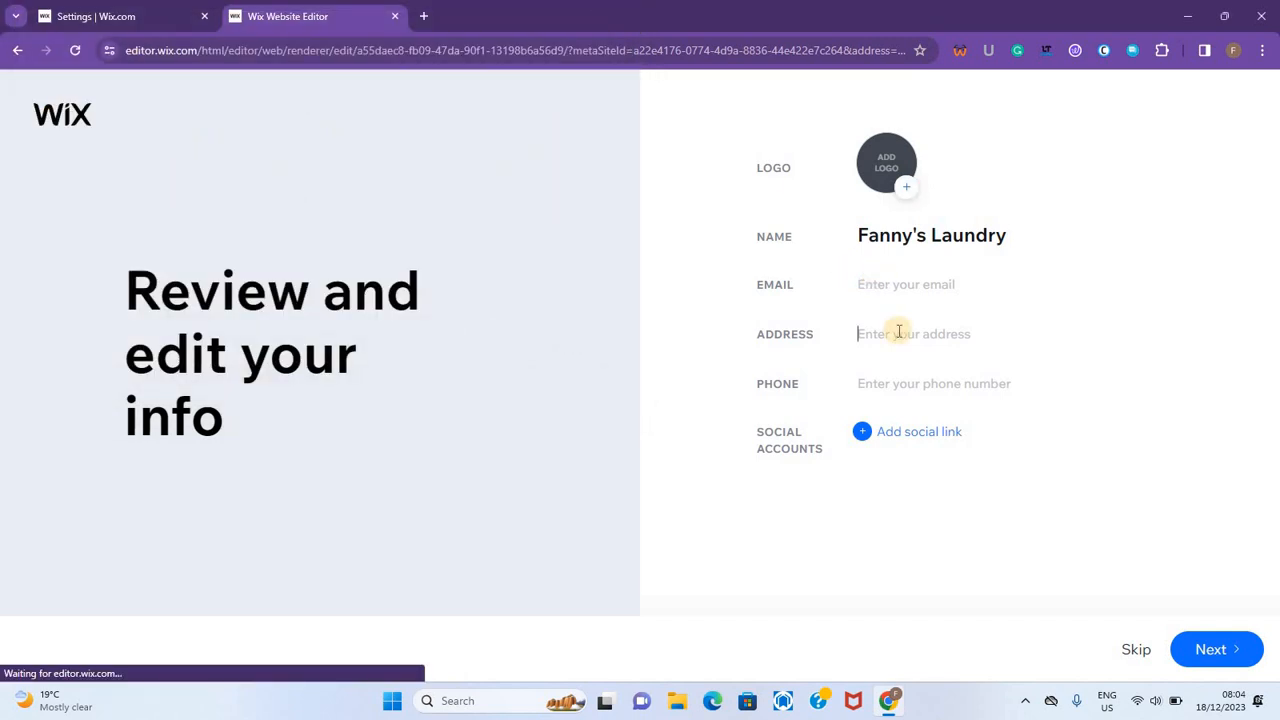
pyautogui.write('Kampala')
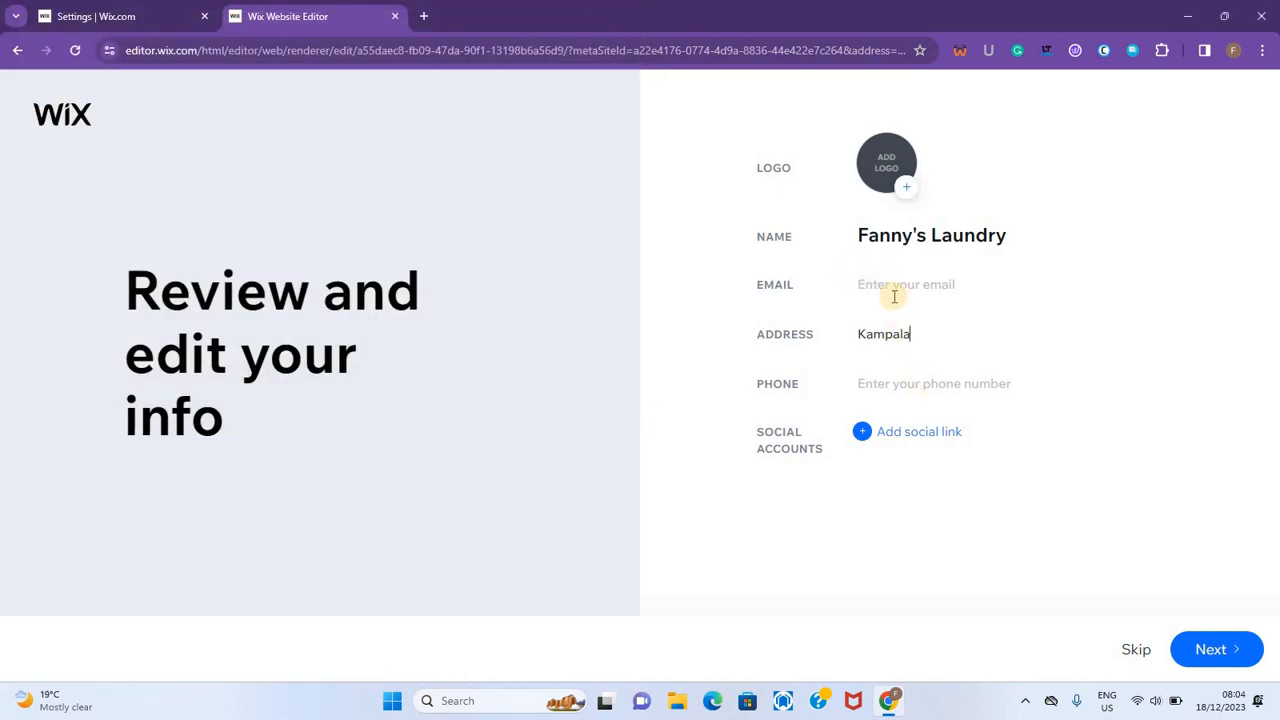
pyautogui.click(911, 288)
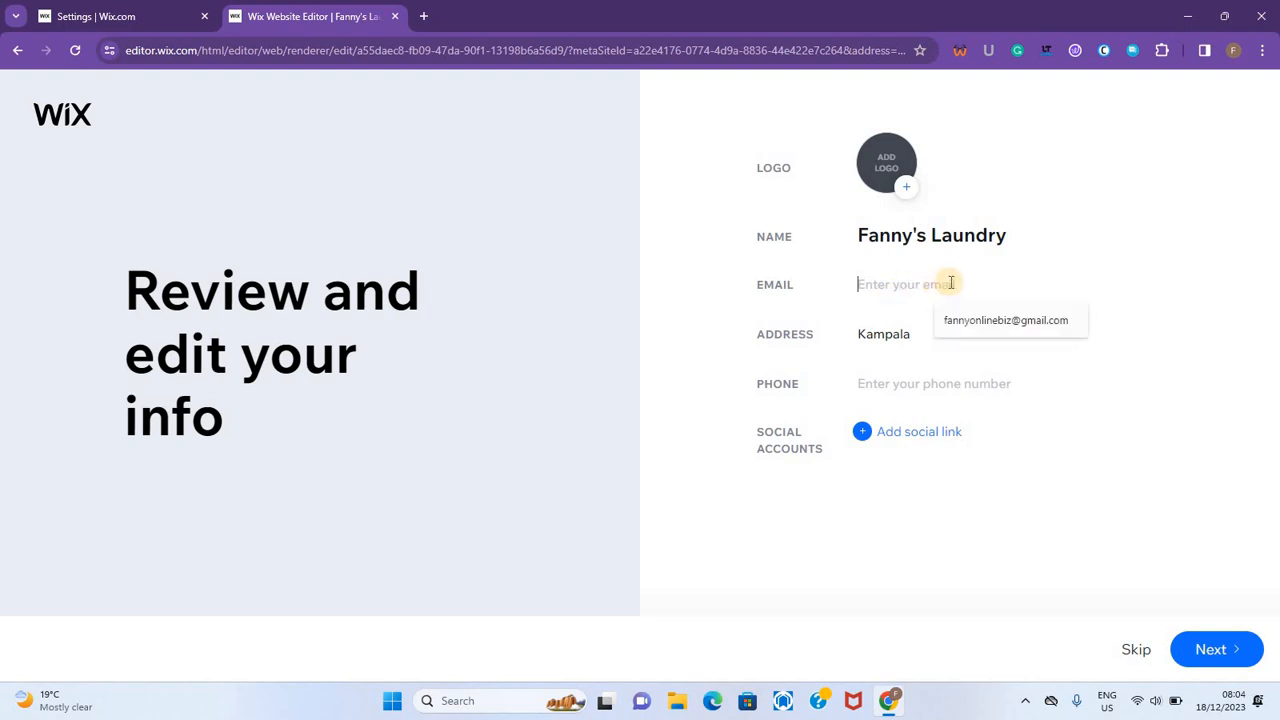
pyautogui.click(1220, 652)
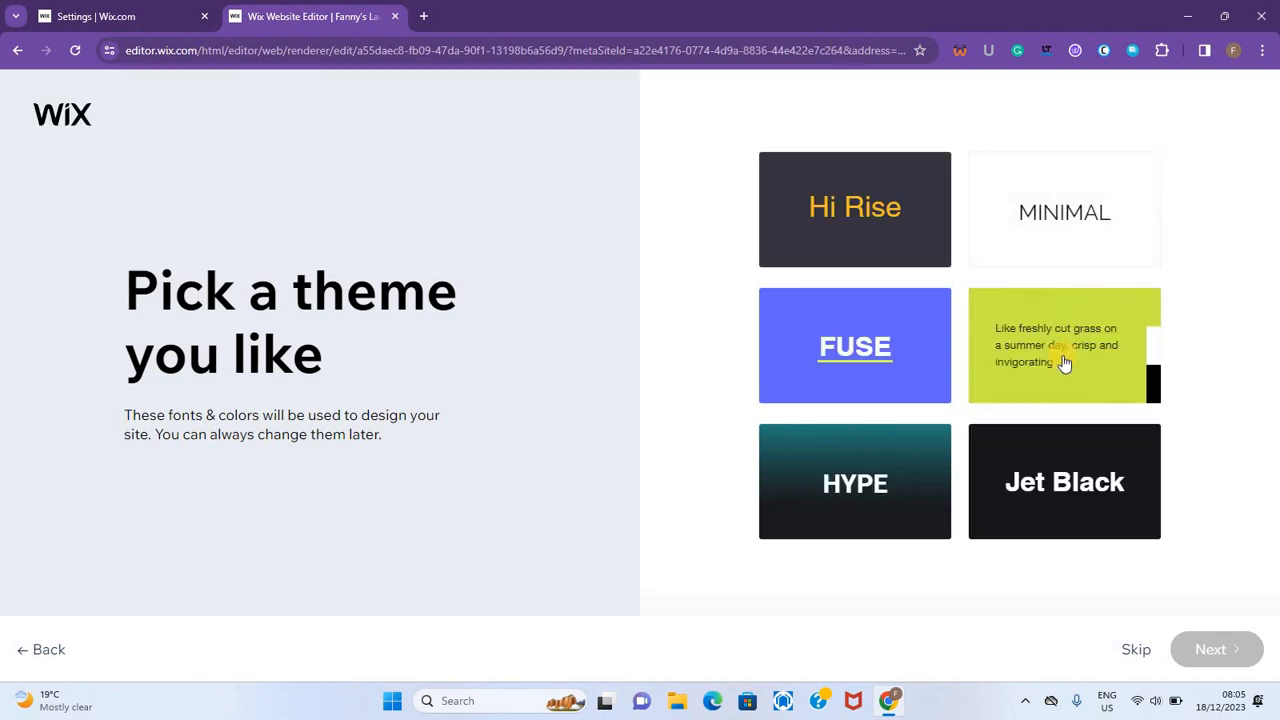
# - Choose the lime-green theme and the homepage design with the Welcome heading beside the glass-partitioned office photo
pyautogui.click(1065, 362)
pyautogui.click(1218, 652)
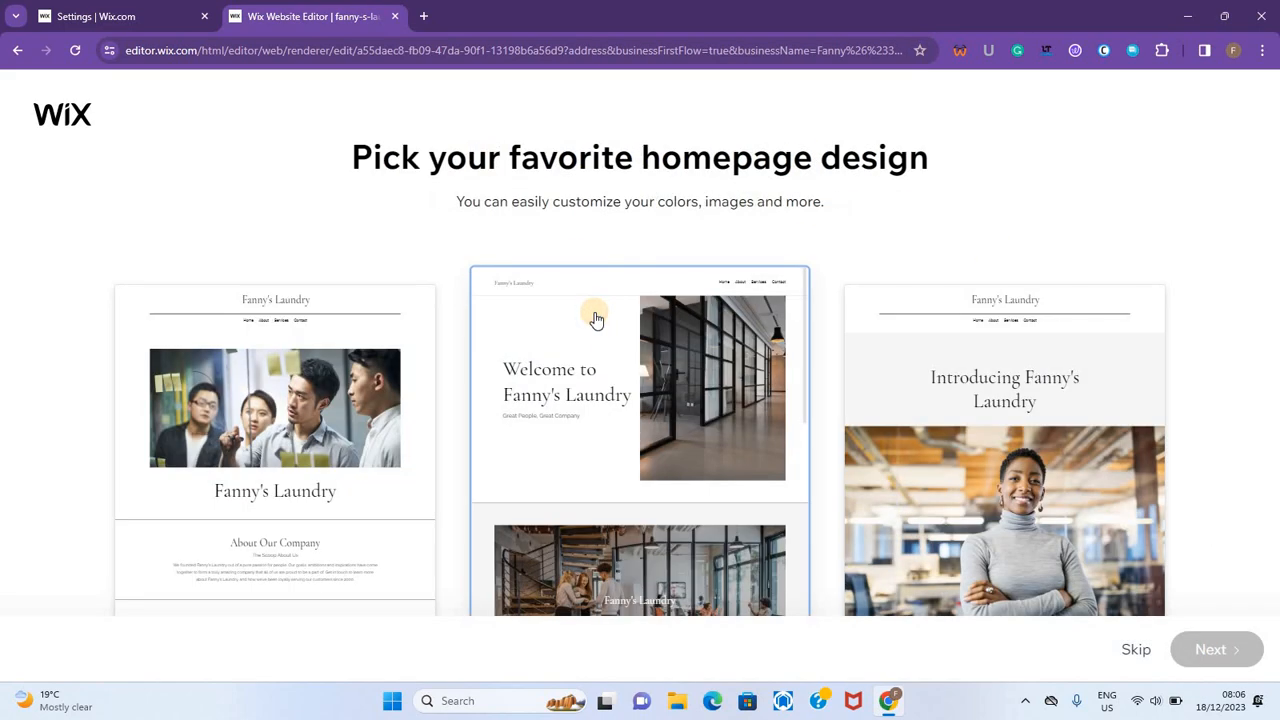
pyautogui.click(595, 318)
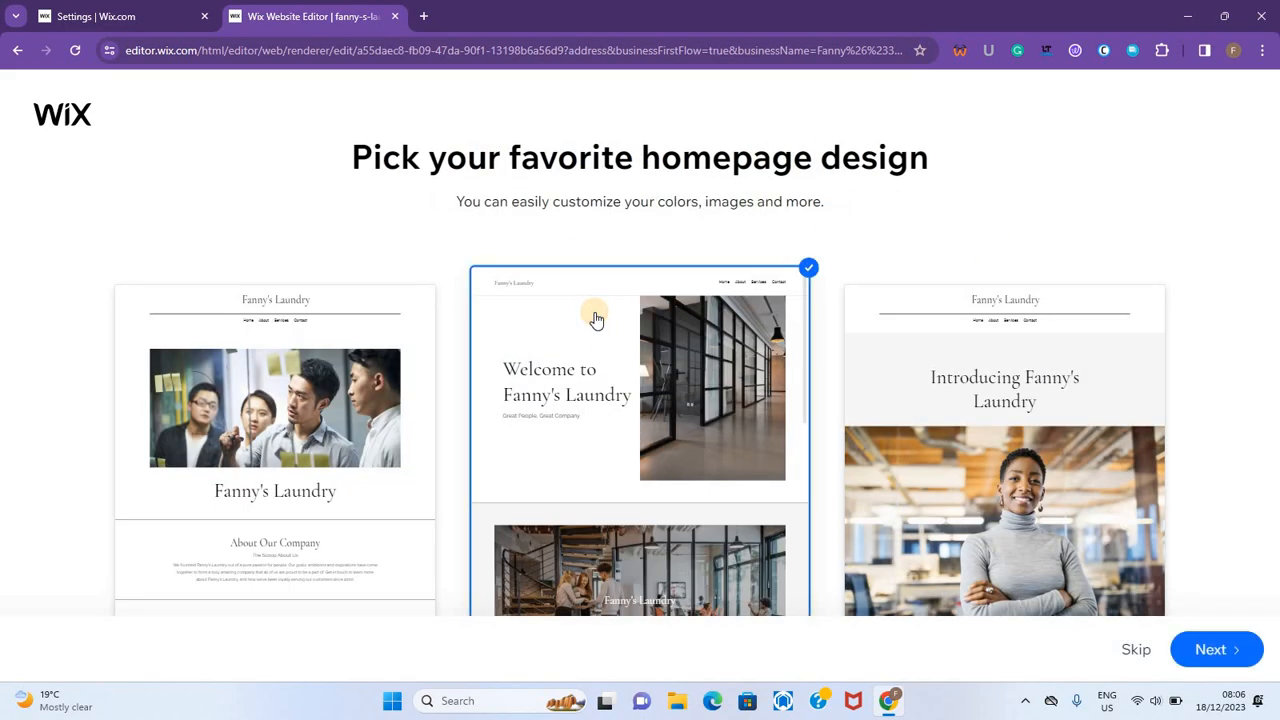
pyautogui.click(1214, 652)
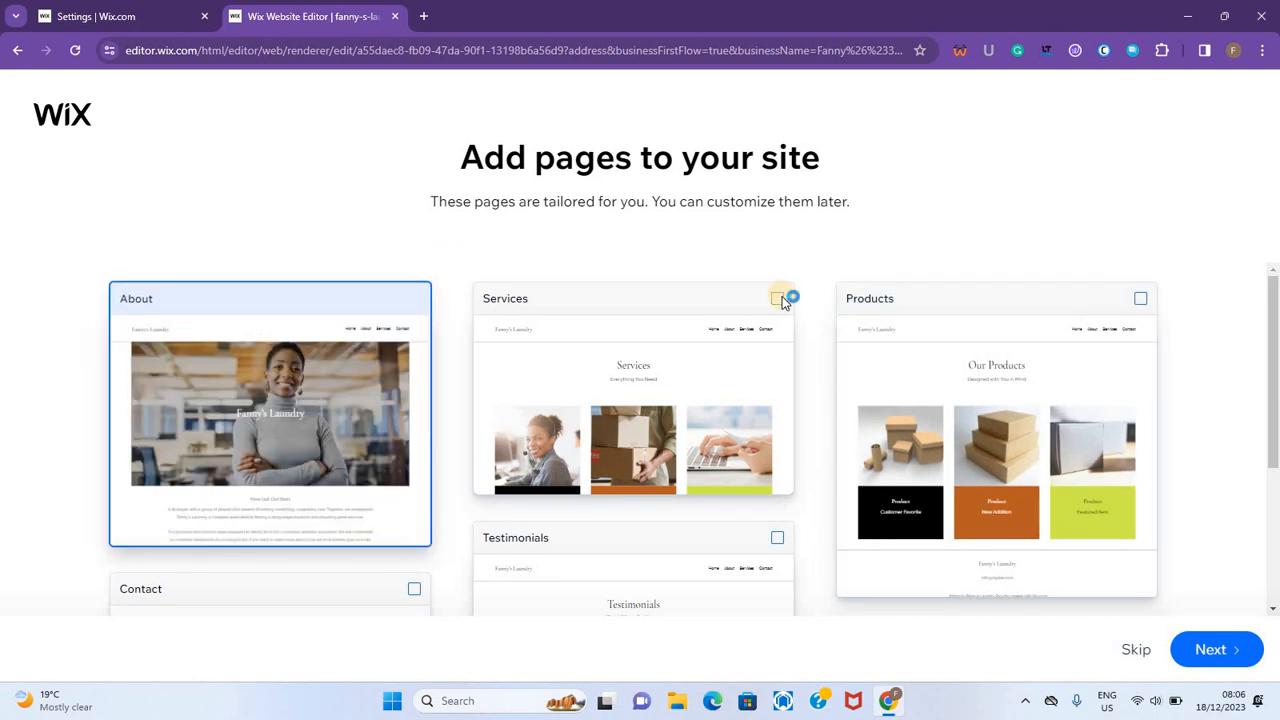
# - Add the About, Services, Contact and Testimonials pages to the site and finish the site creation
pyautogui.click(778, 300)
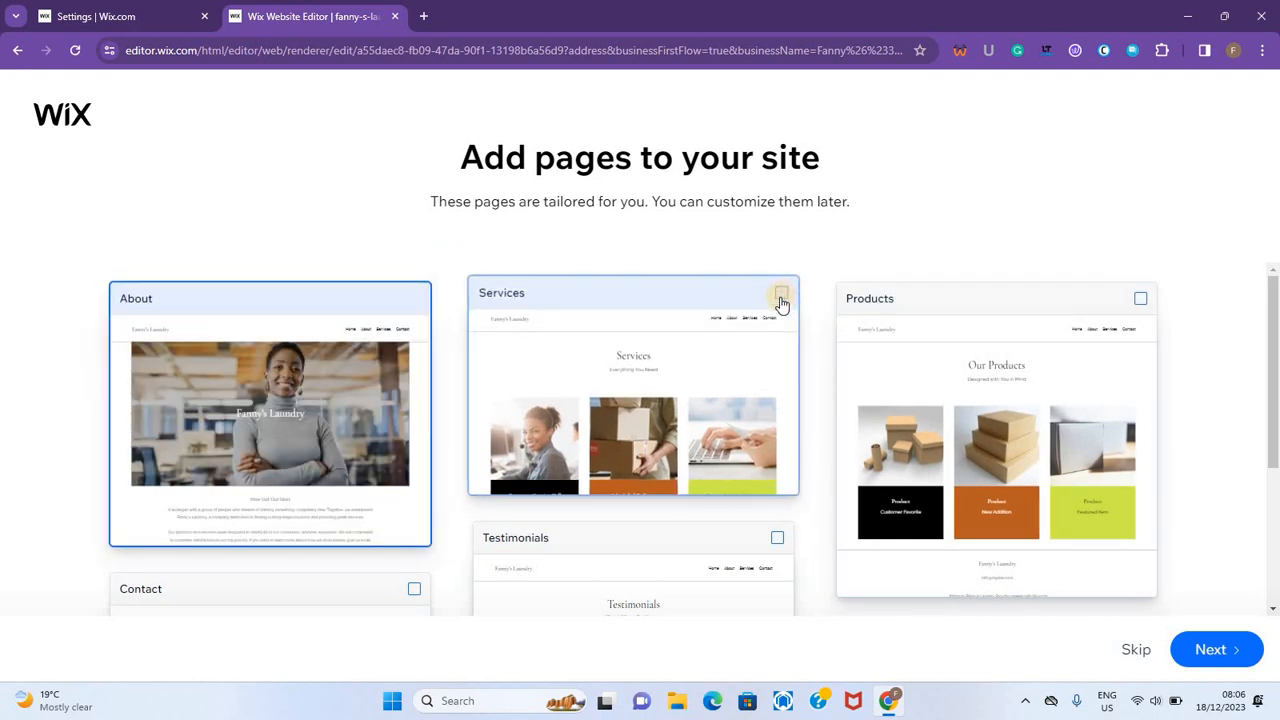
pyautogui.click(415, 589)
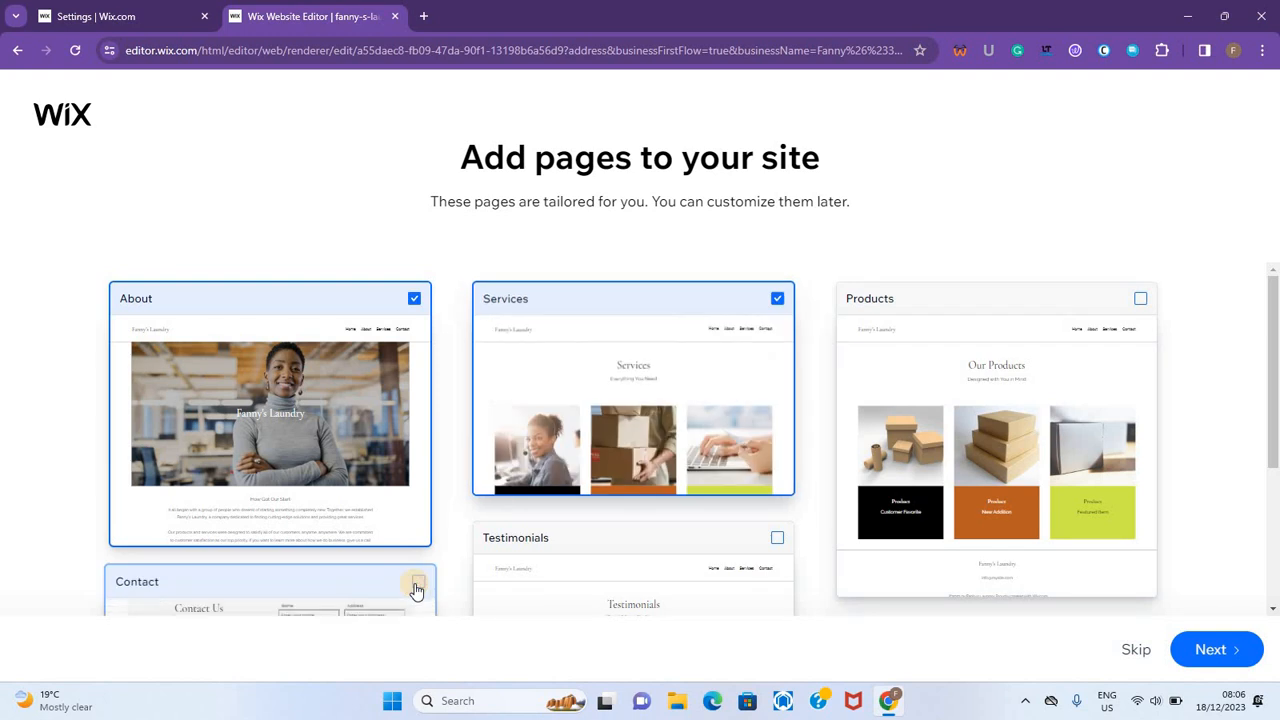
pyautogui.click(780, 540)
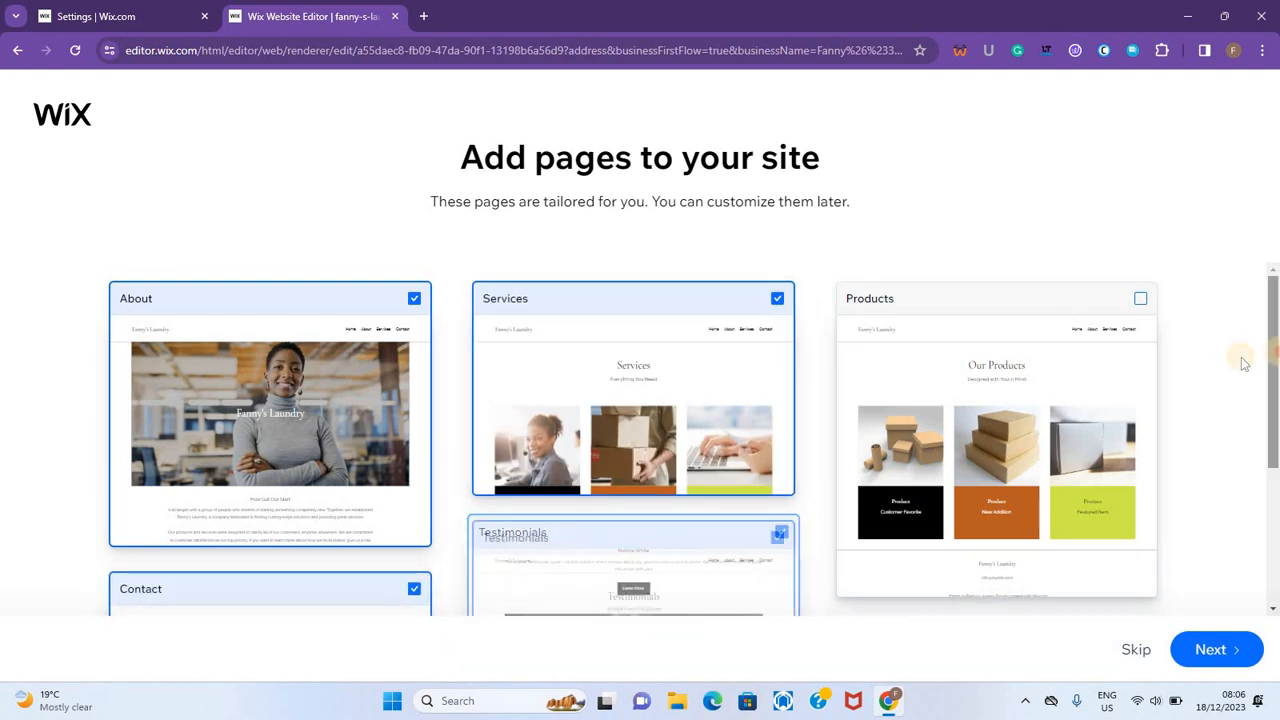
pyautogui.moveTo(1273, 370); pyautogui.dragTo(1278, 334)
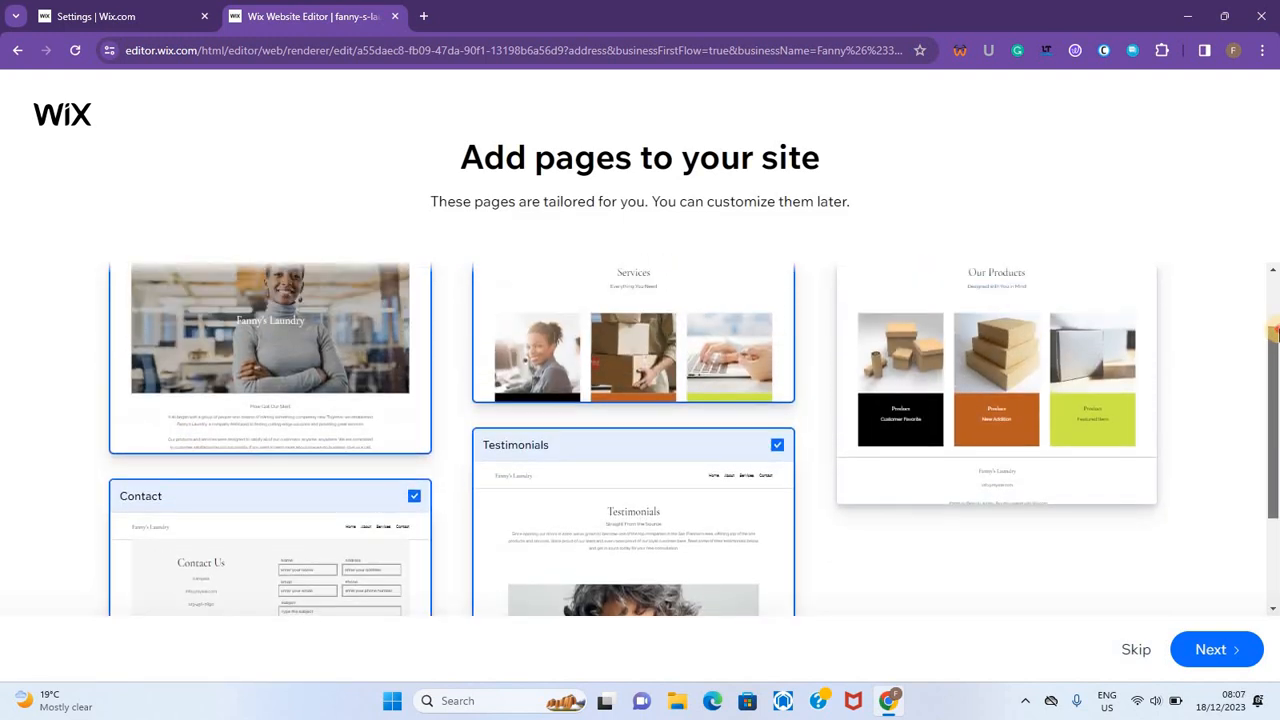
pyautogui.scroll(1, 1277, 332)
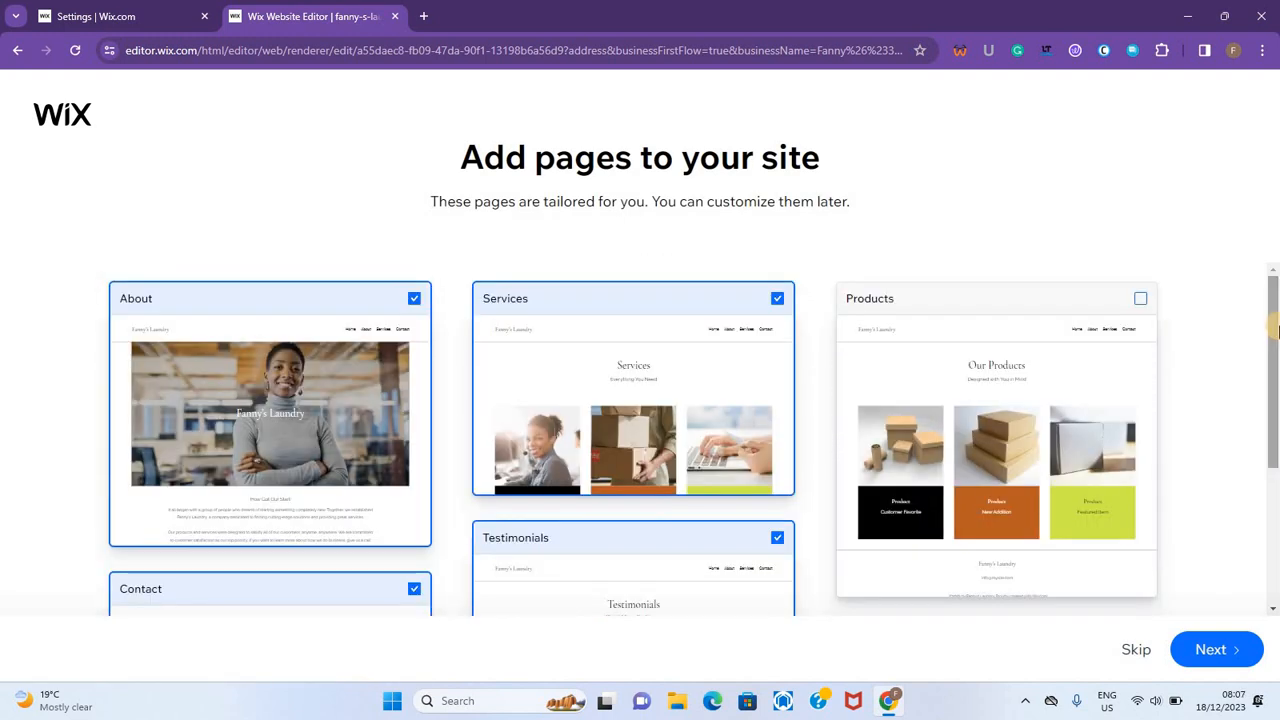
pyautogui.click(1229, 650)
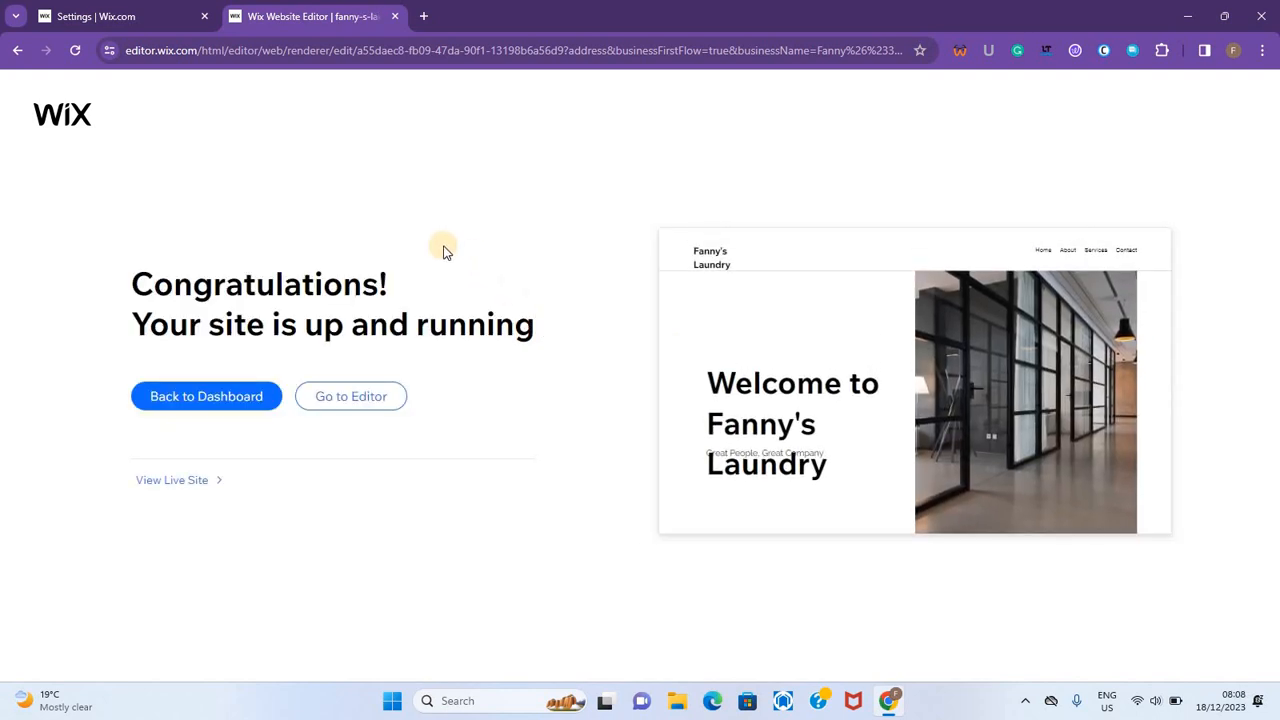
# - View the live site and look through its home page
pyautogui.click(173, 481)
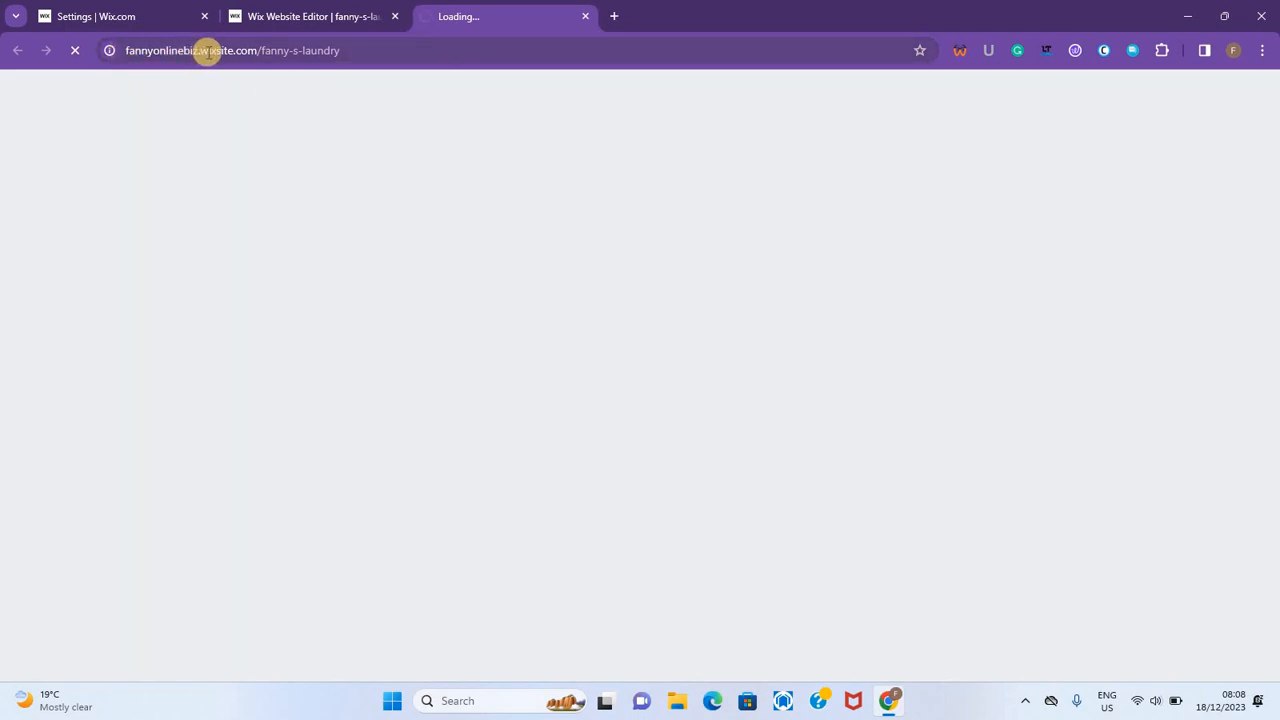
pyautogui.scroll(-10, 1276, 352)
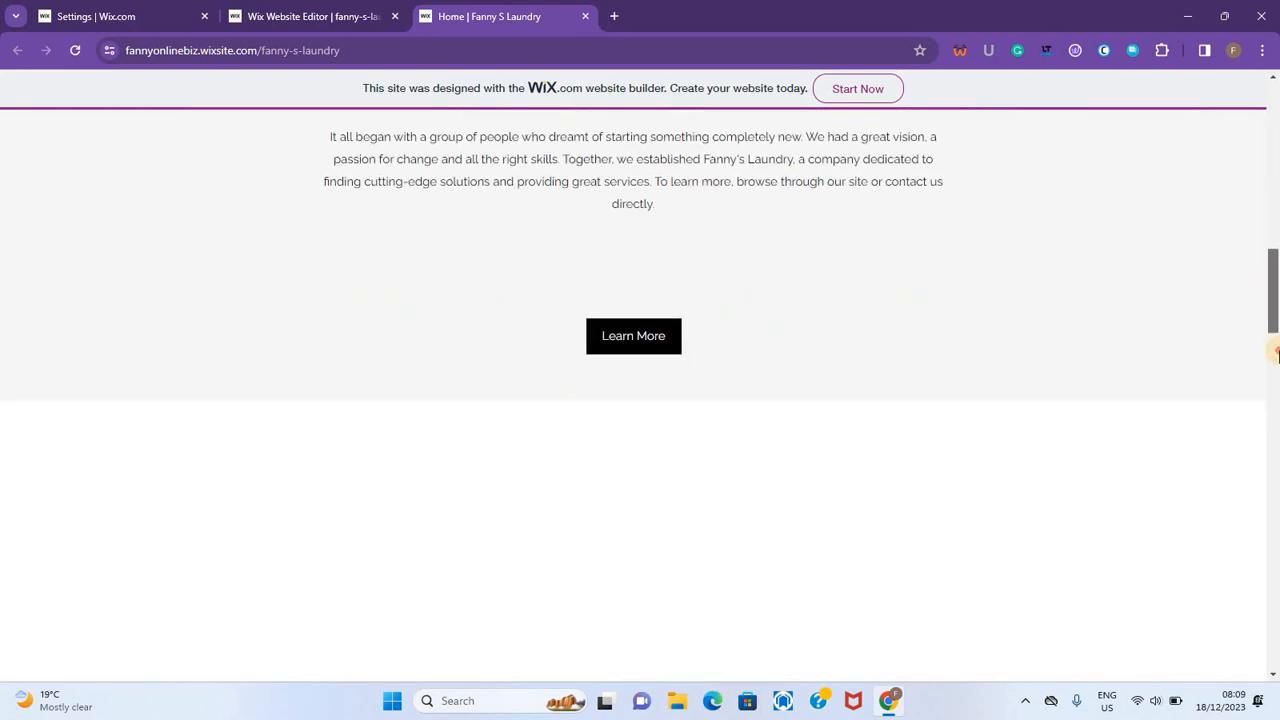
pyautogui.moveTo(1277, 352); pyautogui.dragTo(1273, 115)
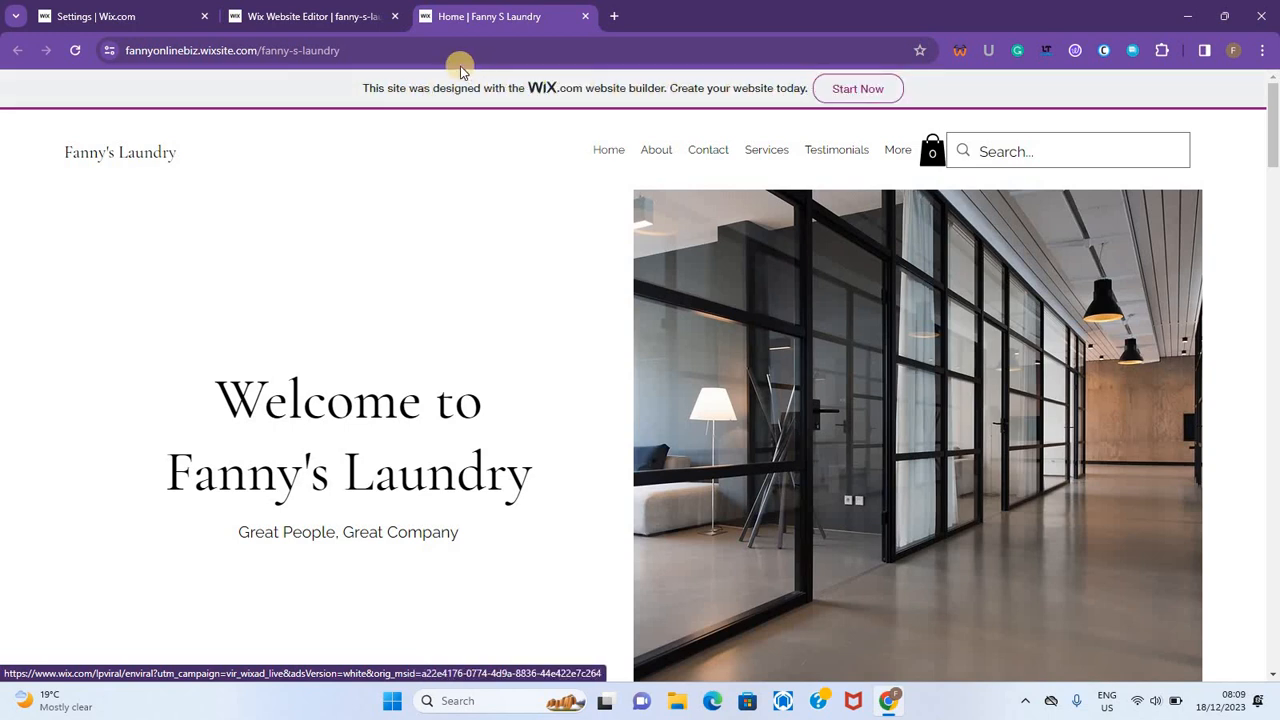
# - Open the new site in the editor and bring up Quick Edit for the page content
pyautogui.click(356, 16)
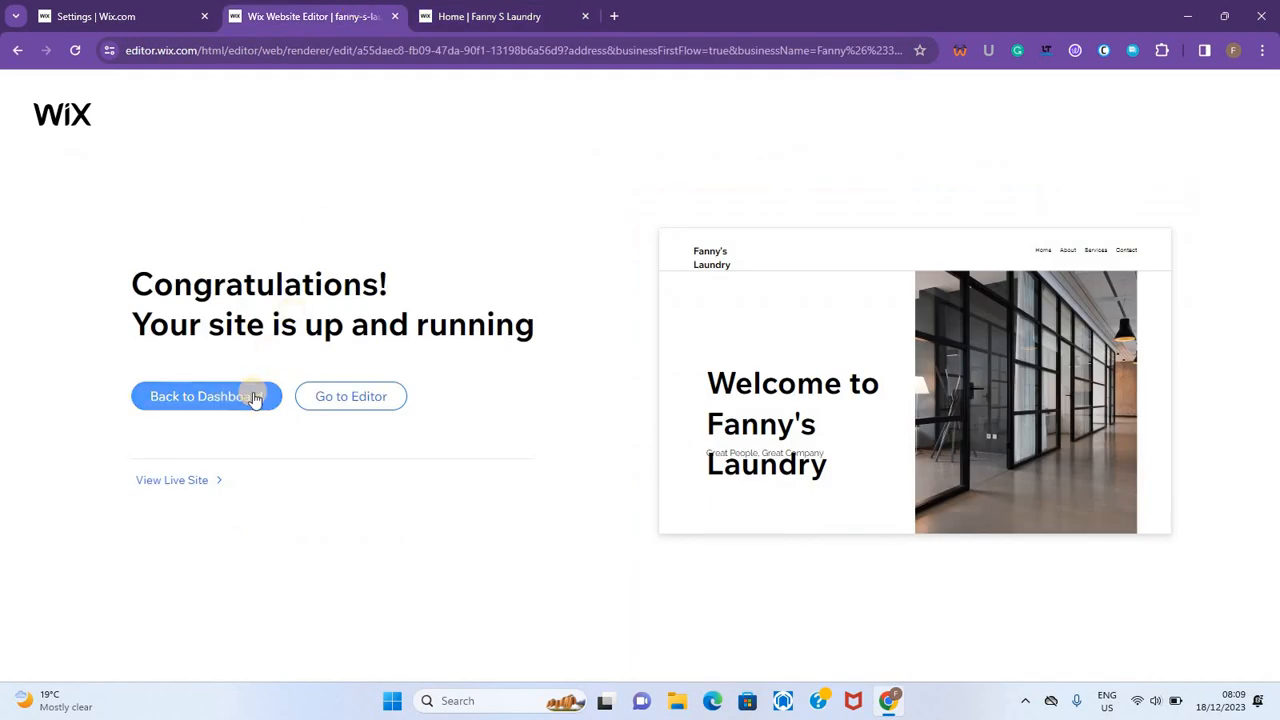
pyautogui.click(339, 396)
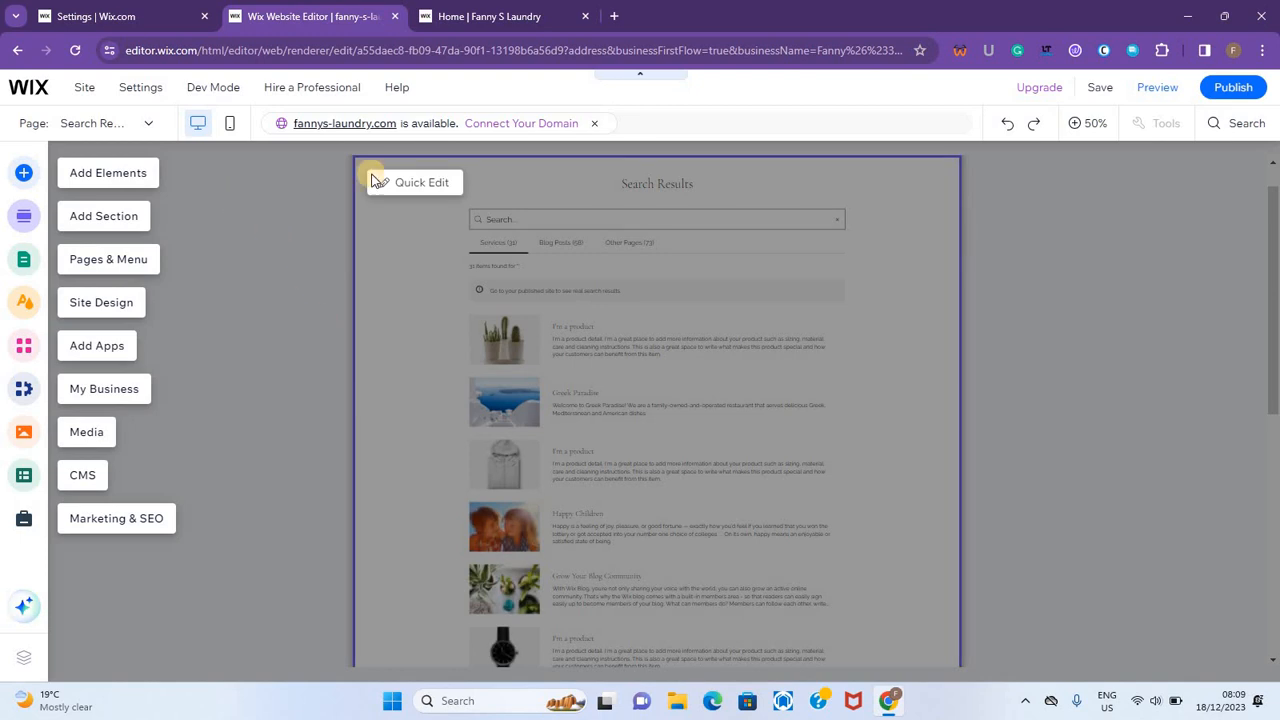
pyautogui.click(432, 182)
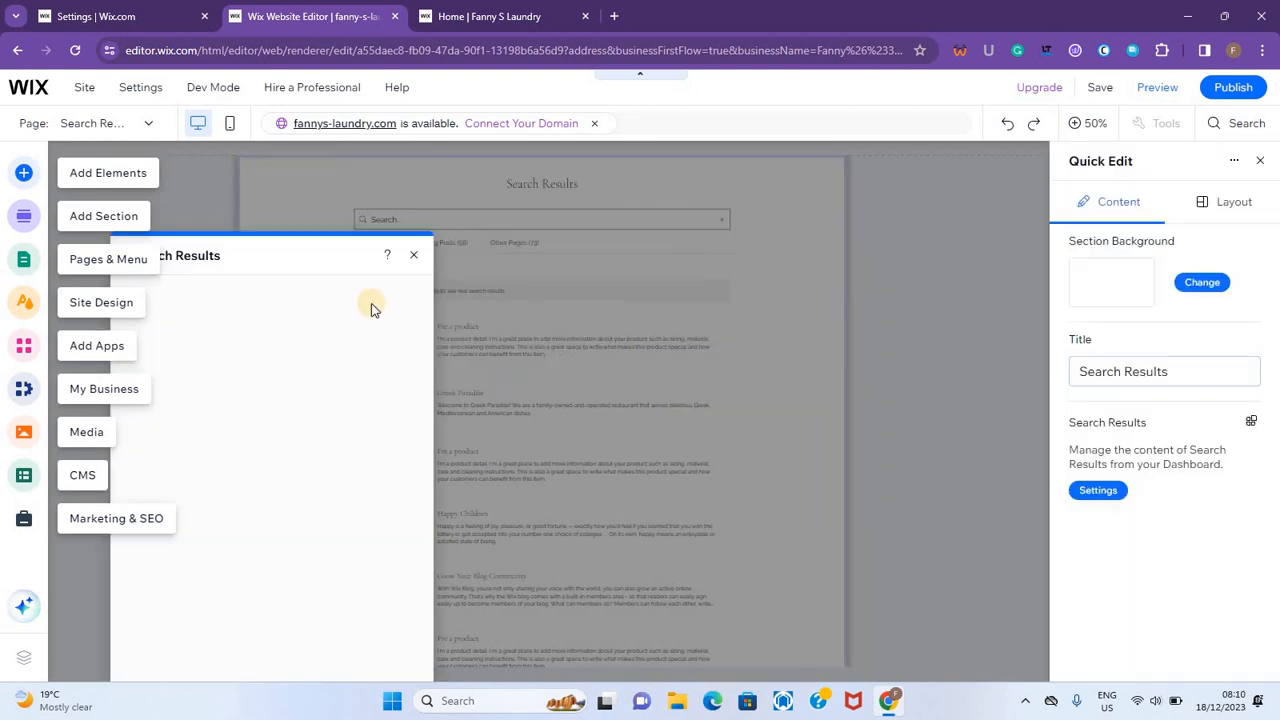
pyautogui.click(411, 259)
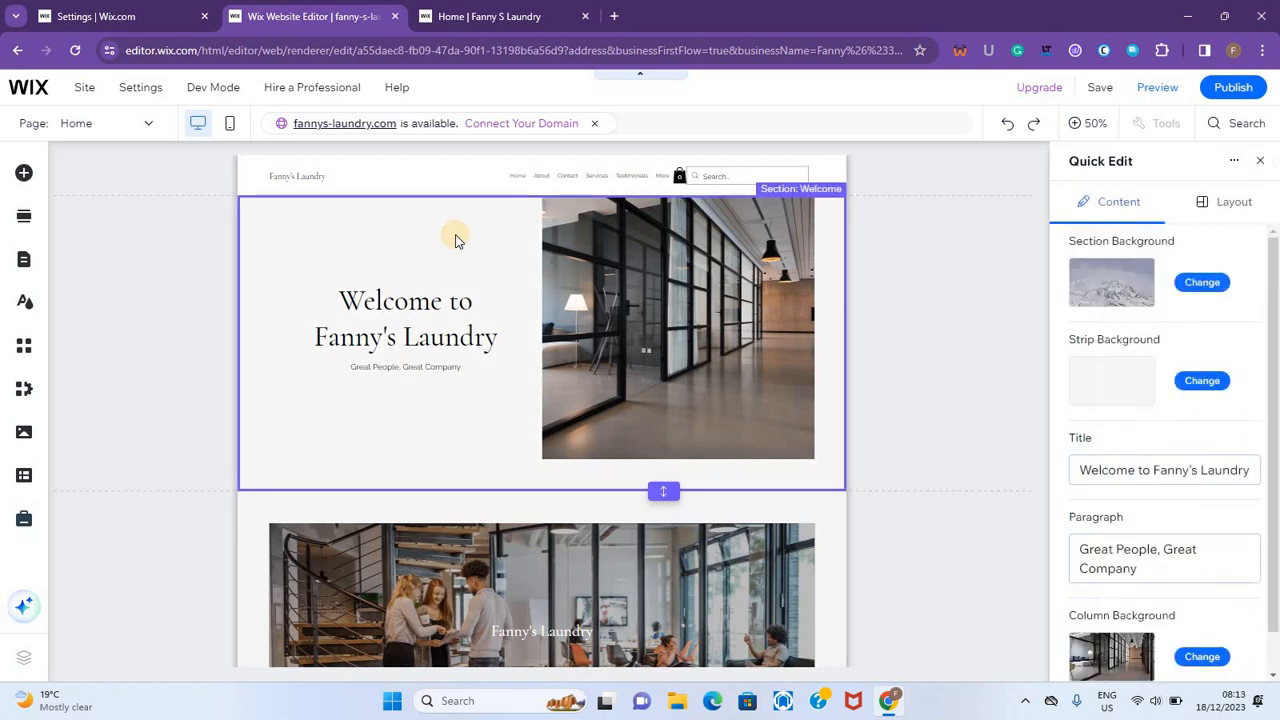
# - Set the strip background of the home page's Welcome section to the light grey theme color #F7F7F7
pyautogui.moveTo(1208, 388)
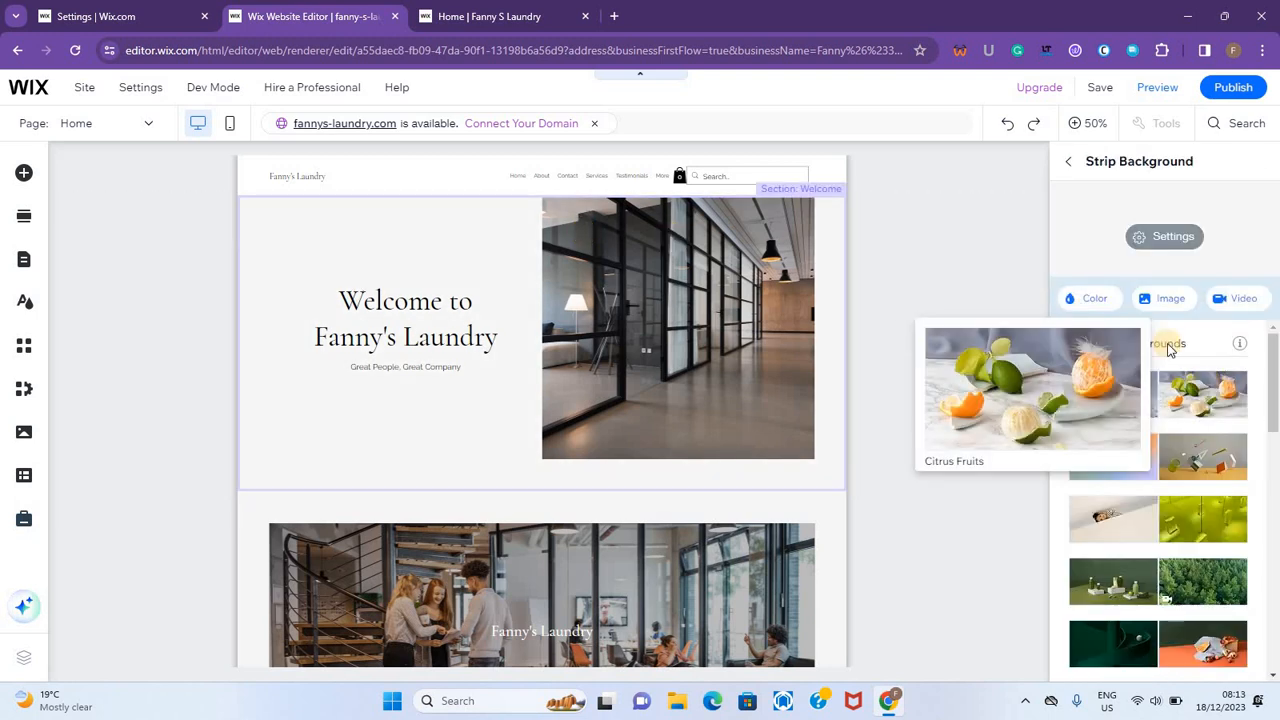
pyautogui.click(1090, 300)
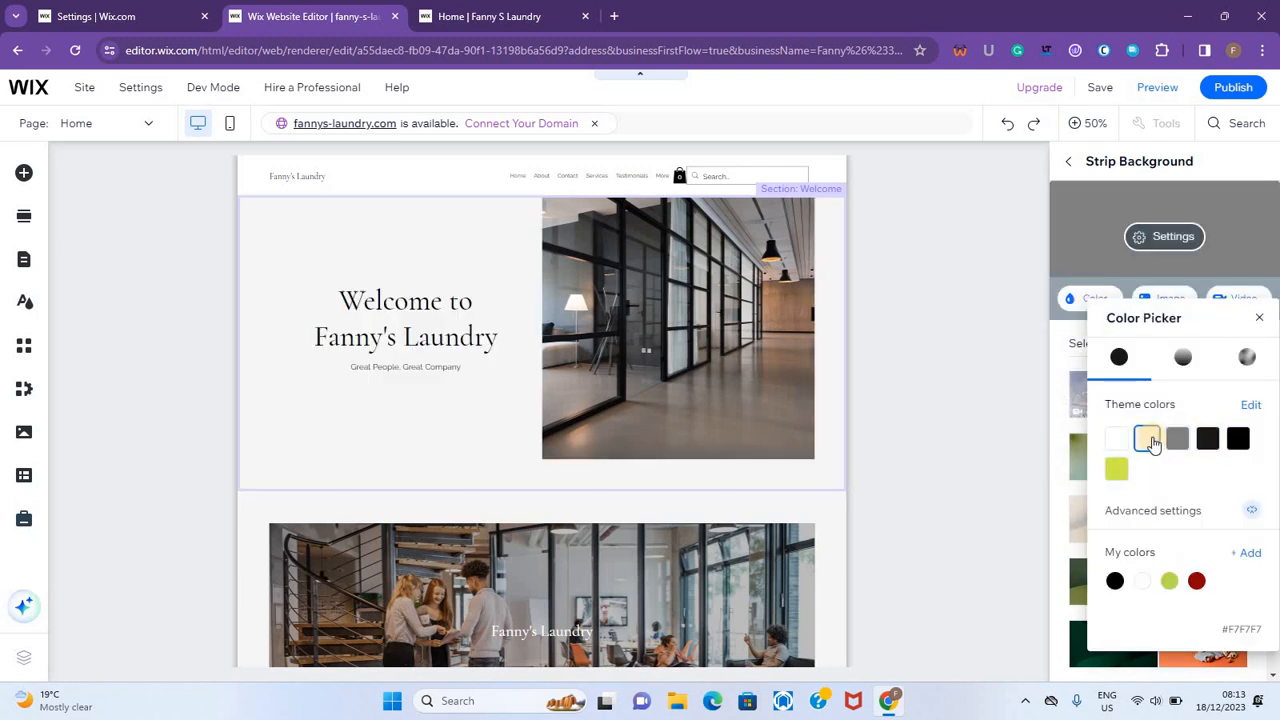
pyautogui.click(1153, 444)
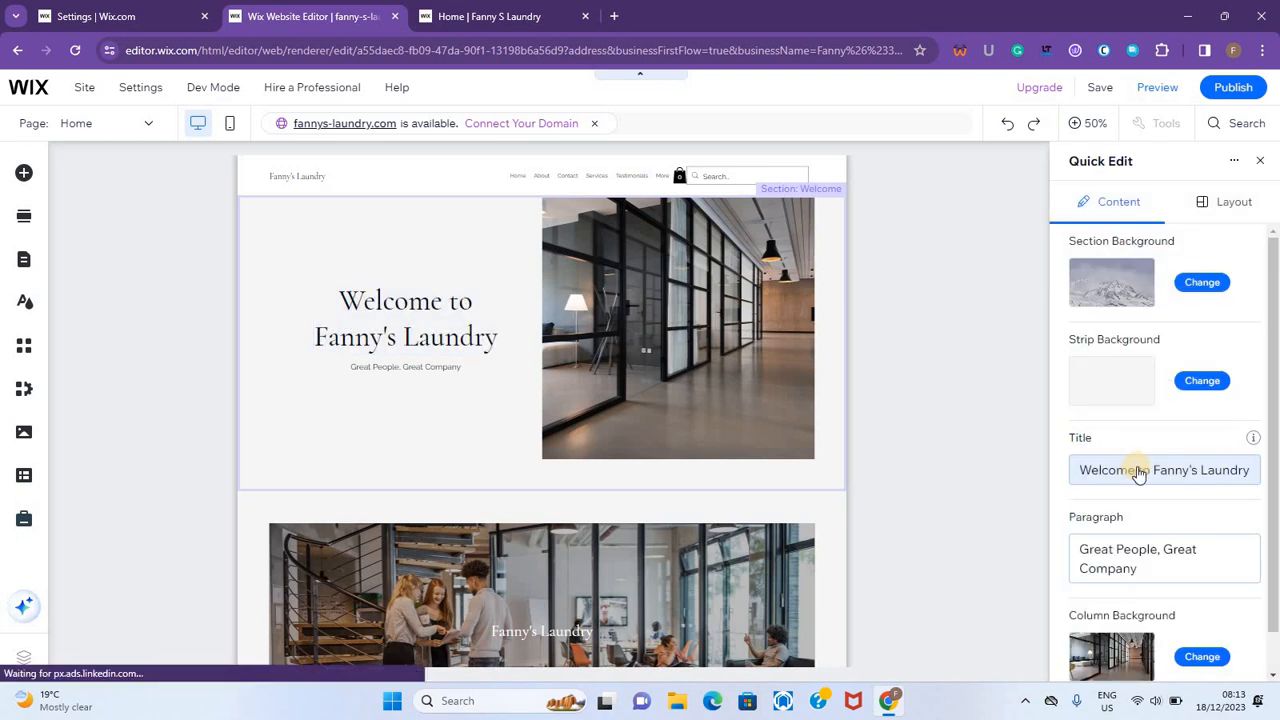
# - Change the paragraph under the Welcome section's title to "Get your Cleaning Done Fast"
pyautogui.click(1138, 472)
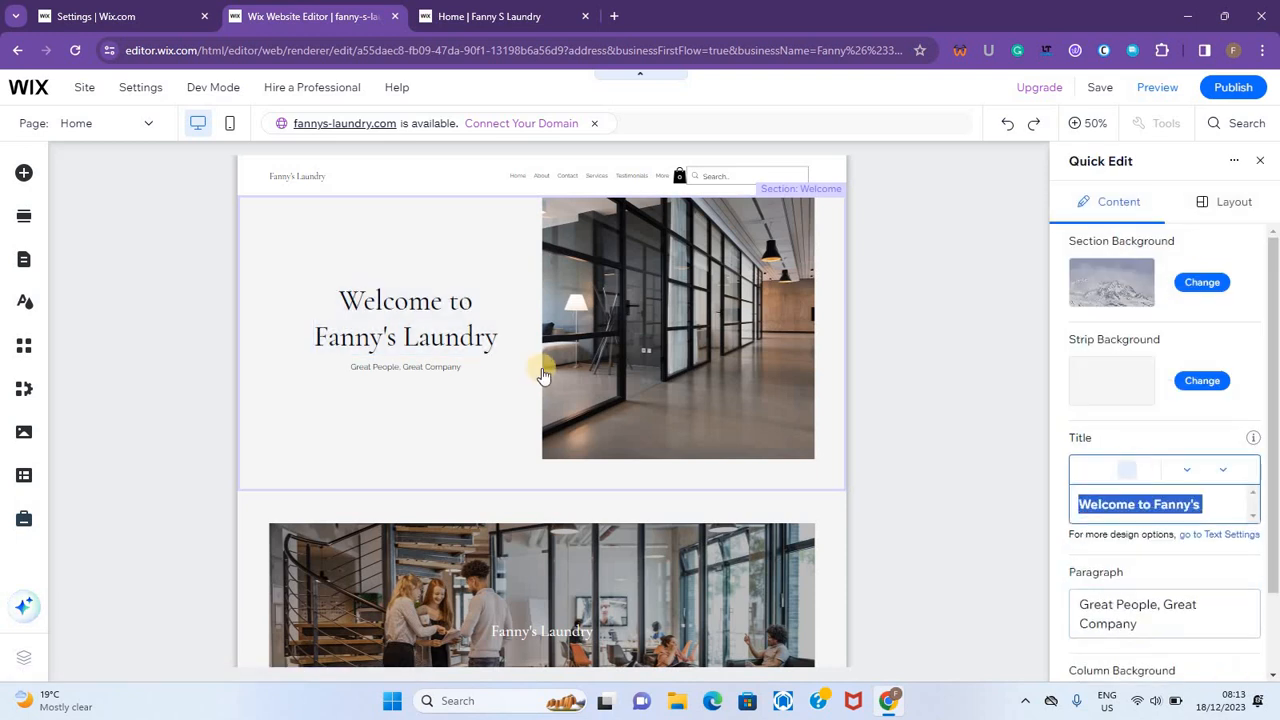
pyautogui.click(441, 314)
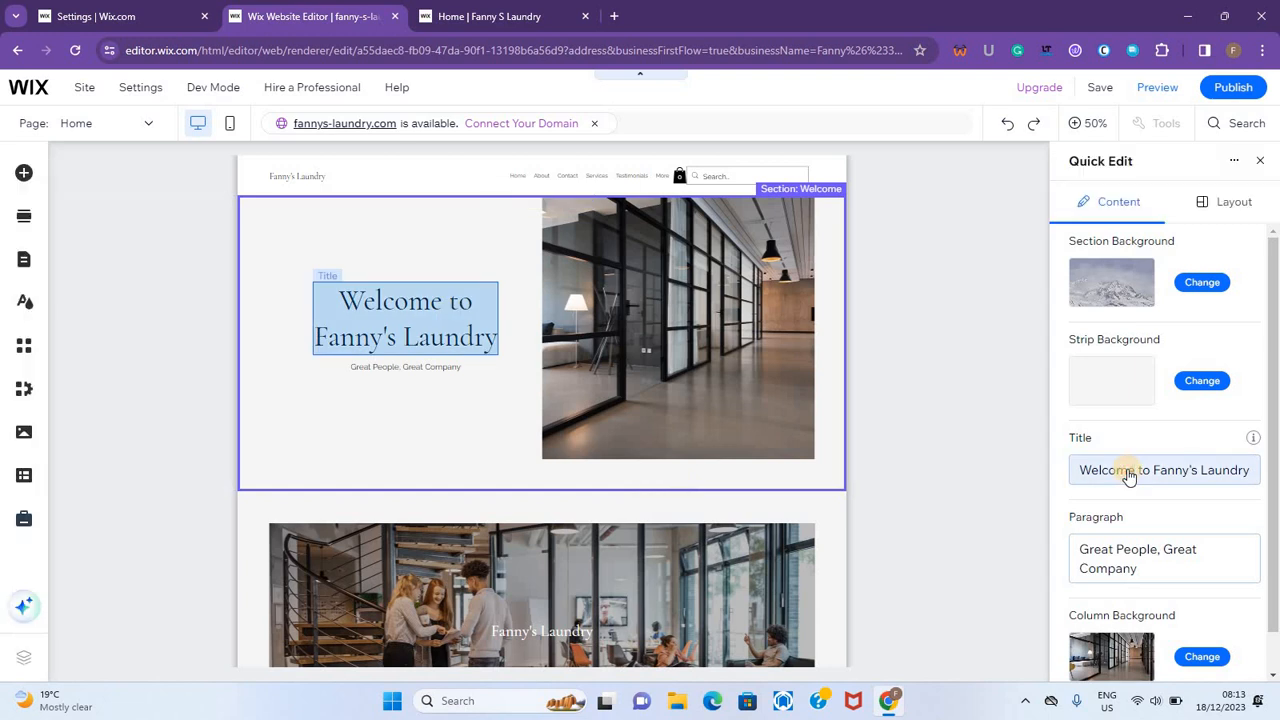
pyautogui.click(1162, 584)
pyautogui.write('Get your Cle')
pyautogui.write('aning')
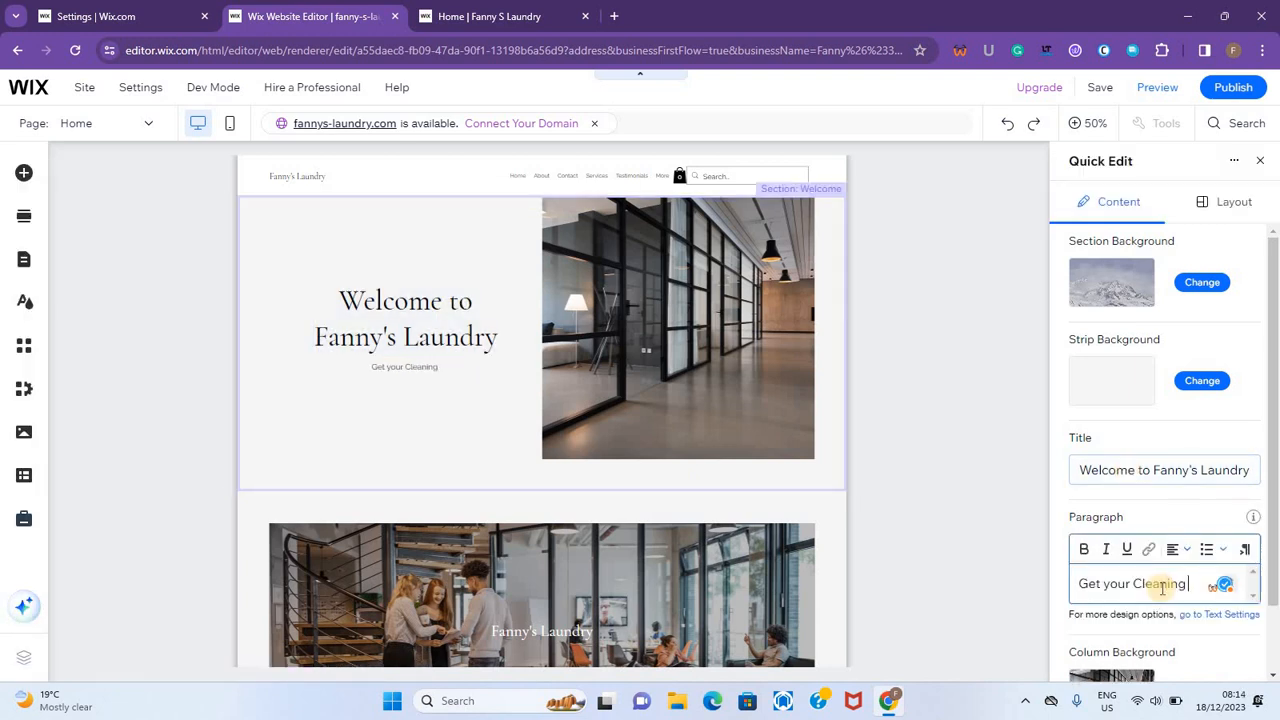
pyautogui.write(' Done Fast')
pyautogui.scroll(-1, 1150, 600)
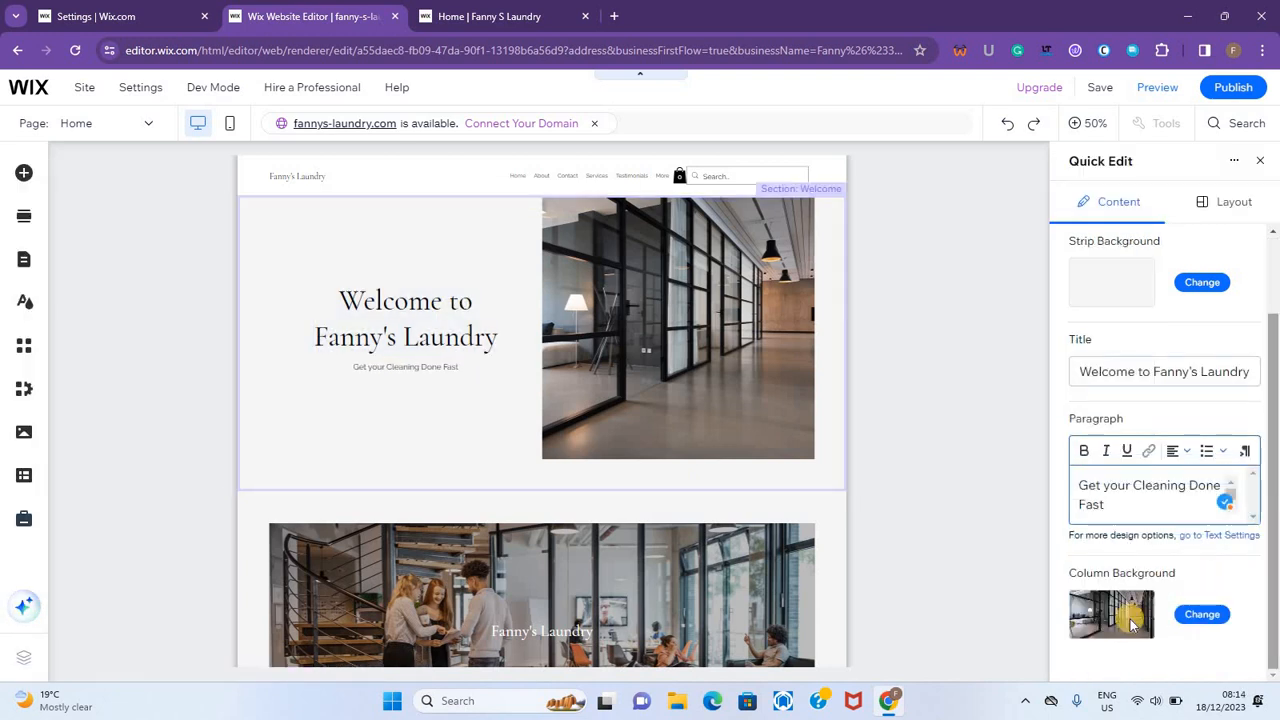
# - Replace the Welcome section's column background with the Wix image of a blue bucket of cleaning supplies, found by searching "cleaning"
pyautogui.click(1205, 617)
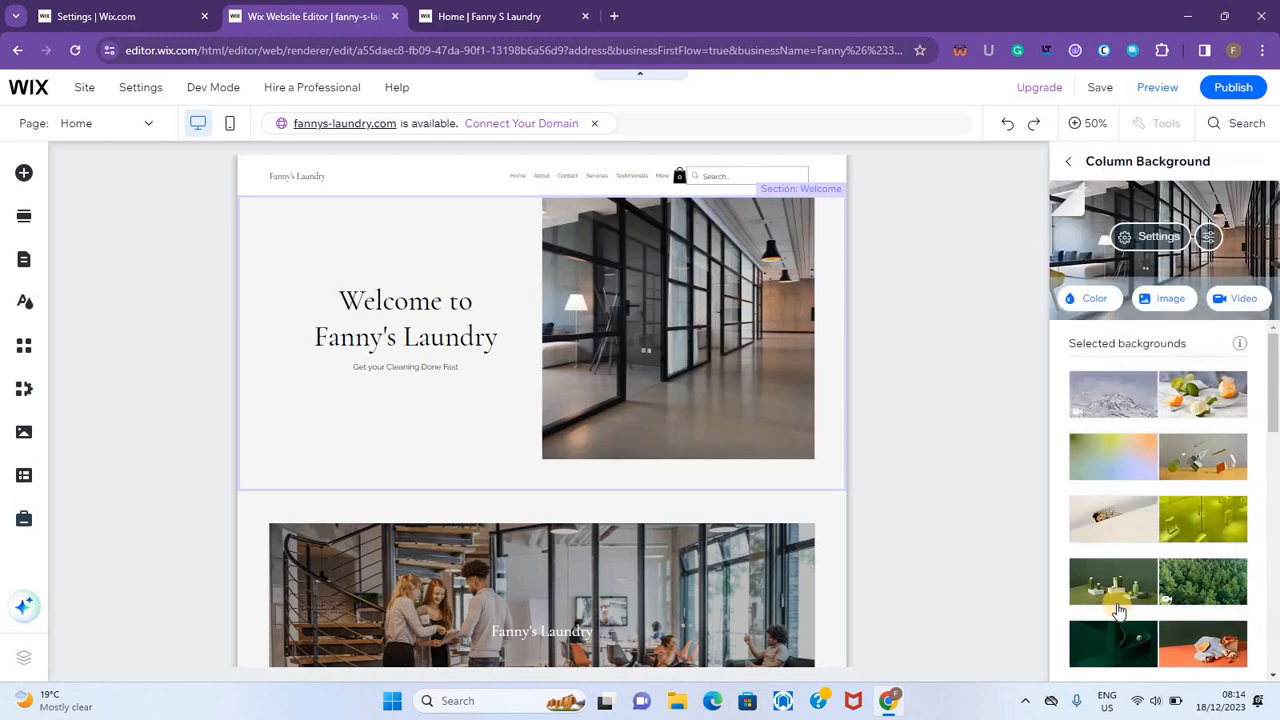
pyautogui.click(1163, 298)
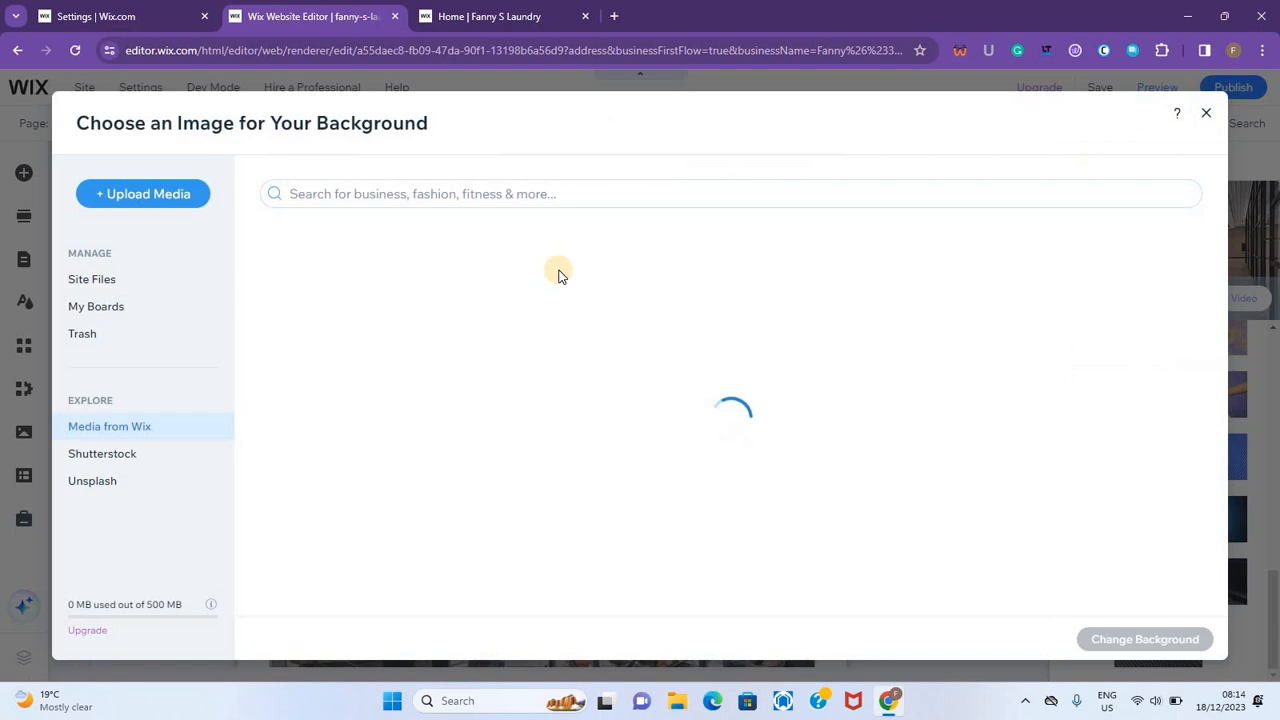
pyautogui.click(437, 196)
pyautogui.write('cleaning')
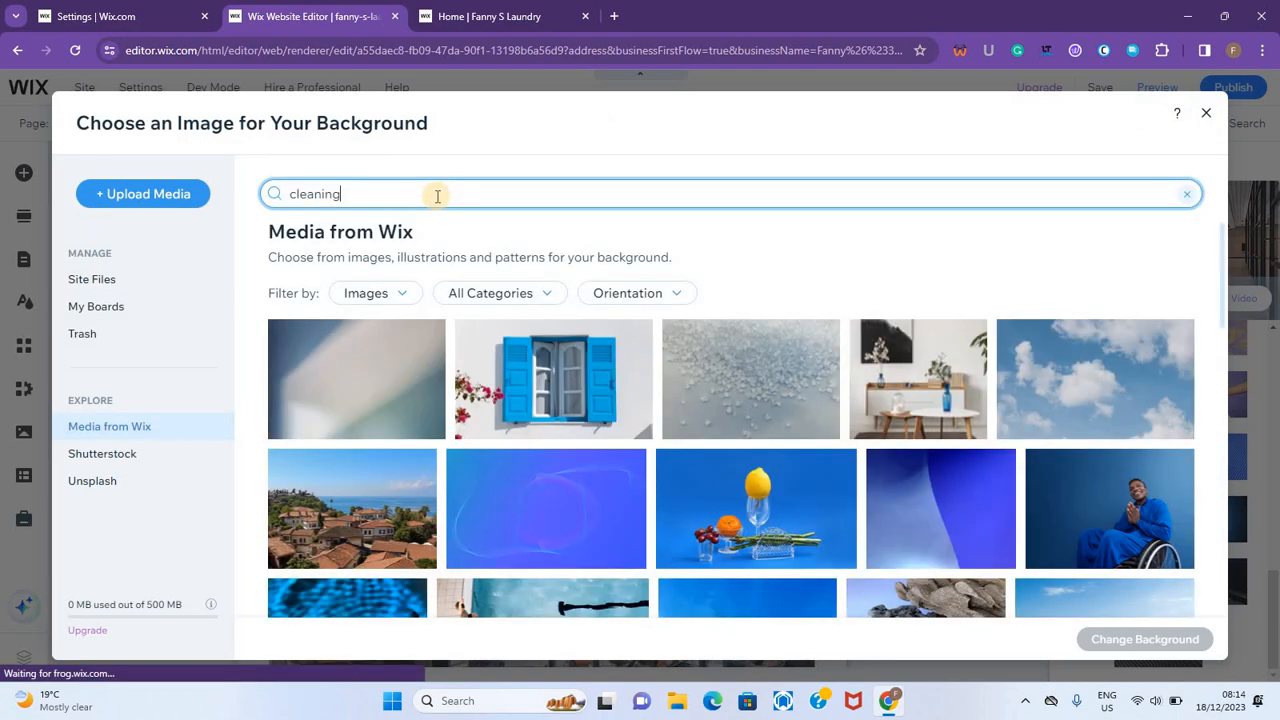
pyautogui.press('Return')
pyautogui.click(733, 428)
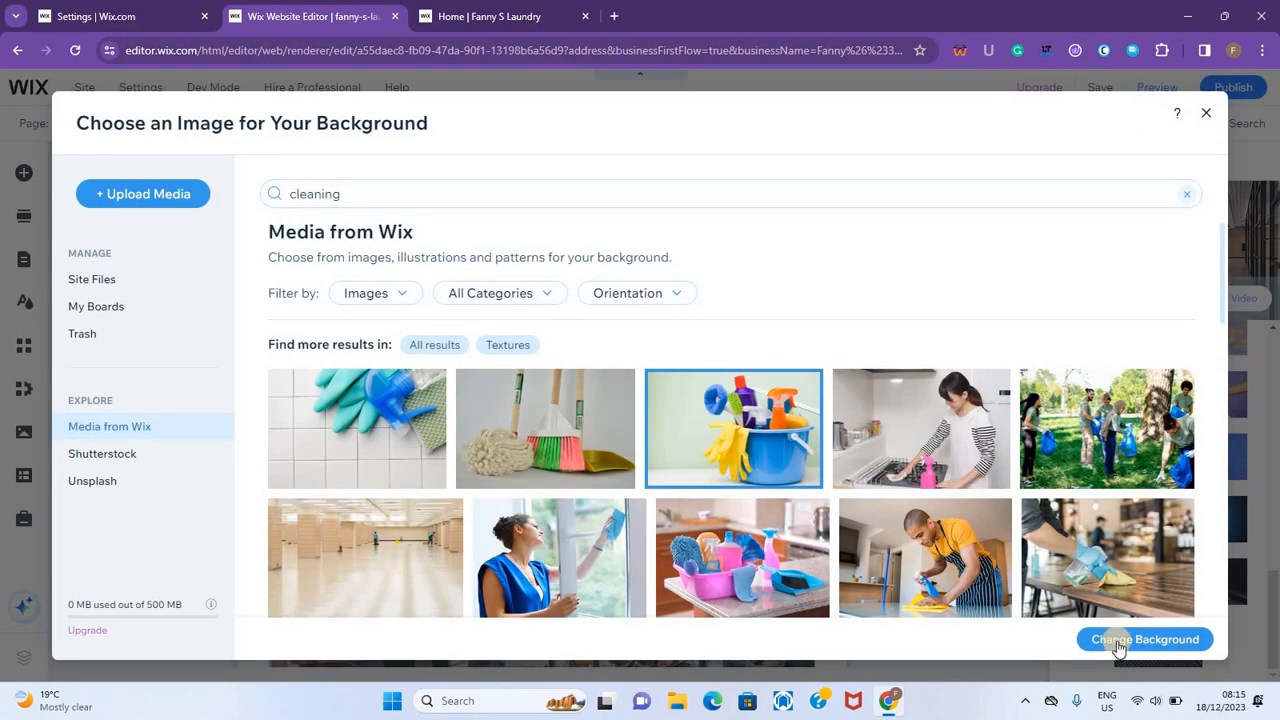
pyautogui.click(1118, 643)
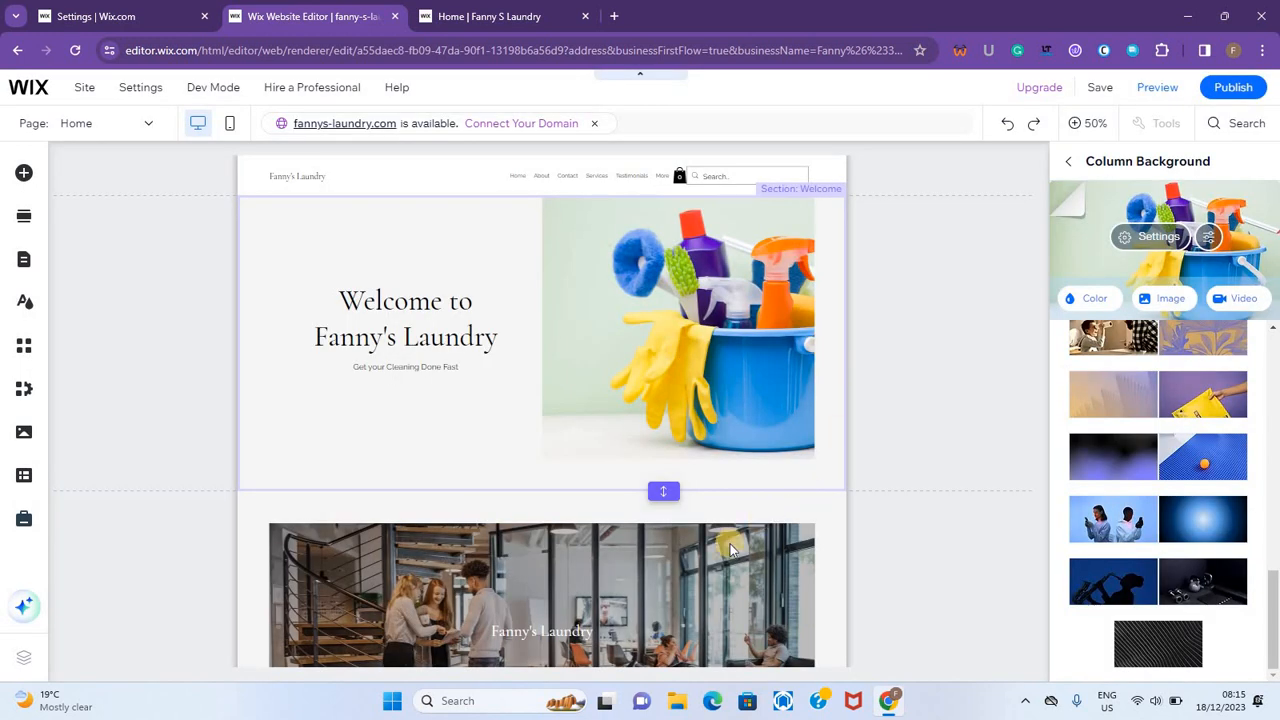
# - Start a new blog post titled "How to Effectively Wash Your Duvets" from the home page's Blog Feed section
pyautogui.scroll(-2, 713, 428)
pyautogui.click(713, 424)
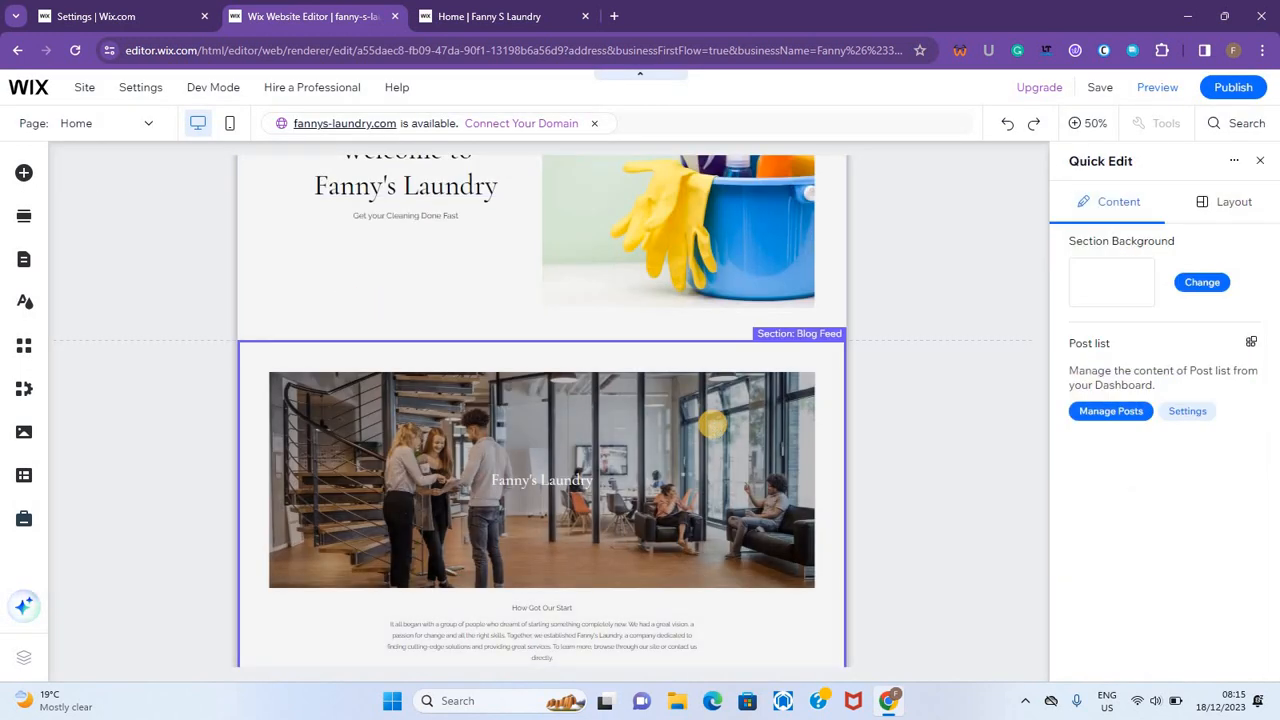
pyautogui.scroll(-1, 713, 424)
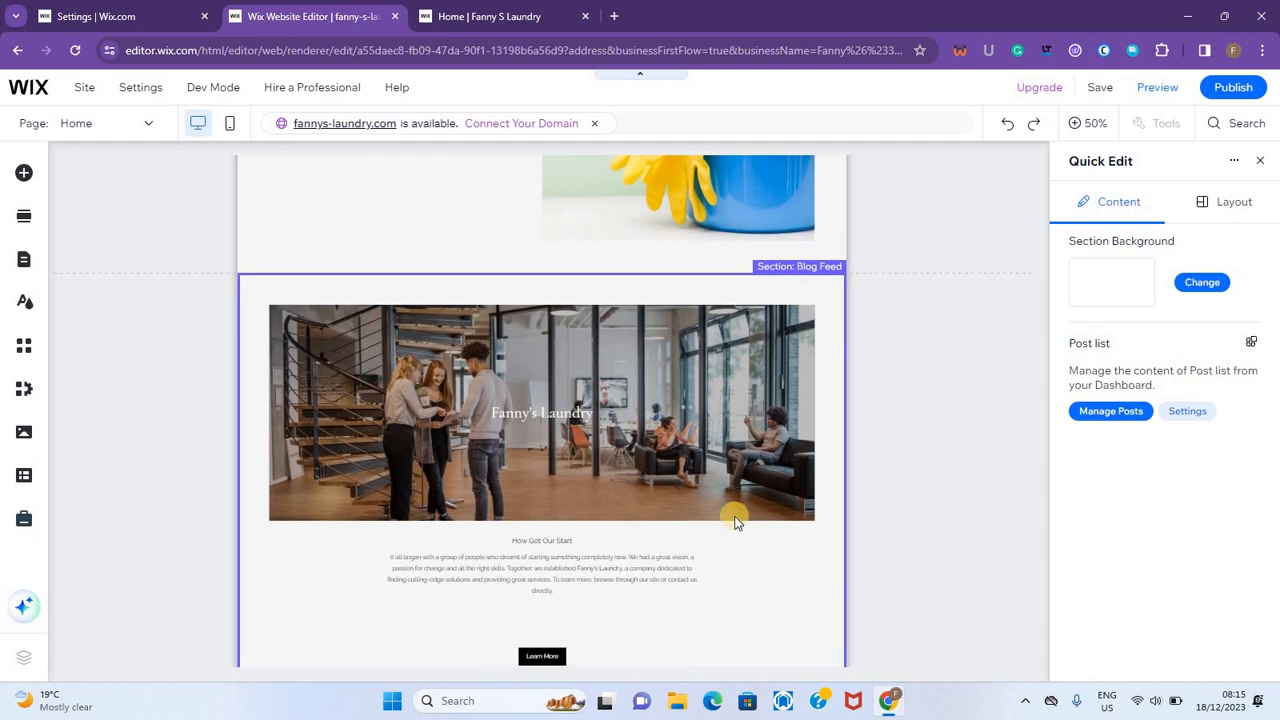
pyautogui.click(1122, 418)
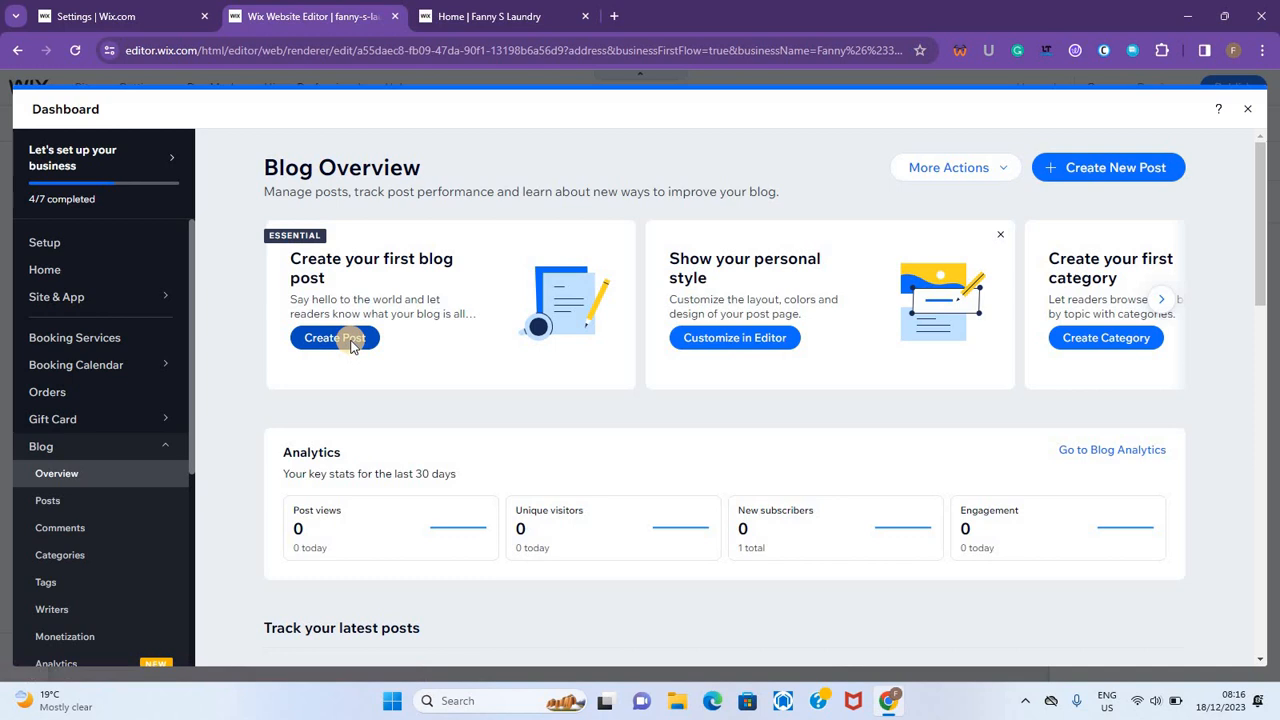
pyautogui.click(350, 345)
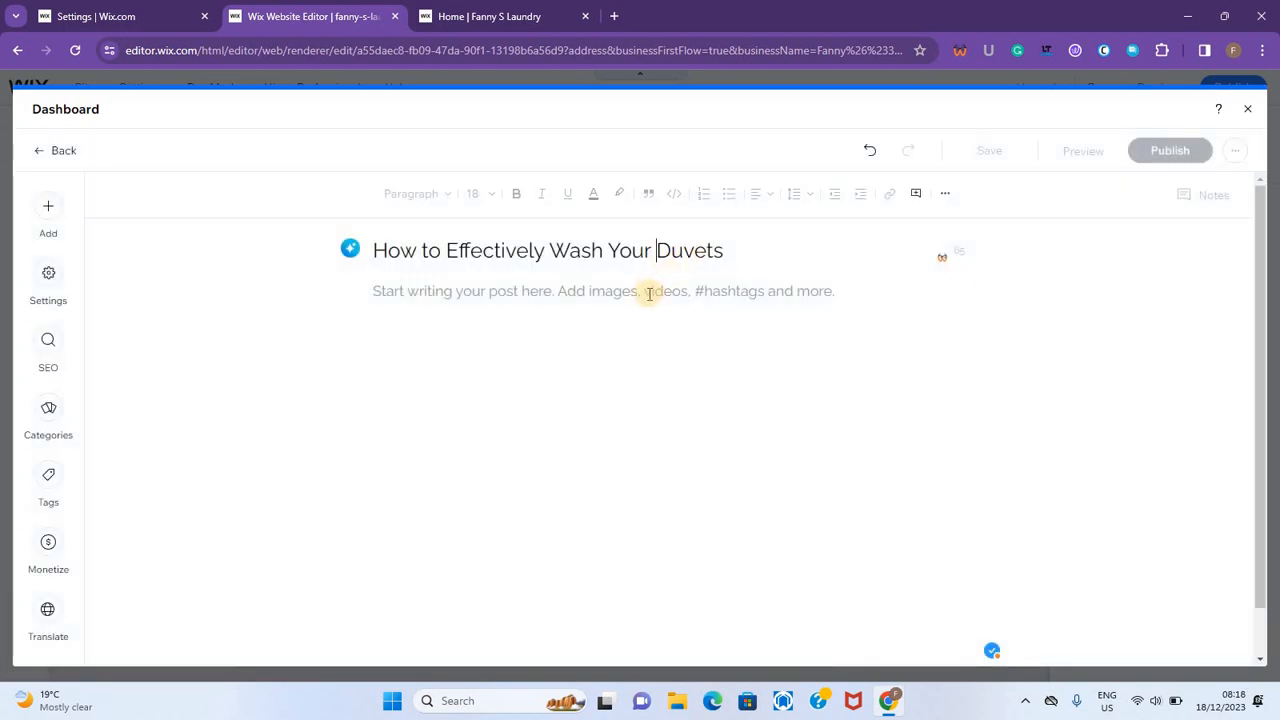
# - Paste the step-by-step duvet washing guide as the post's body, publish the post and dismiss the promotion offer
pyautogui.click(647, 296)
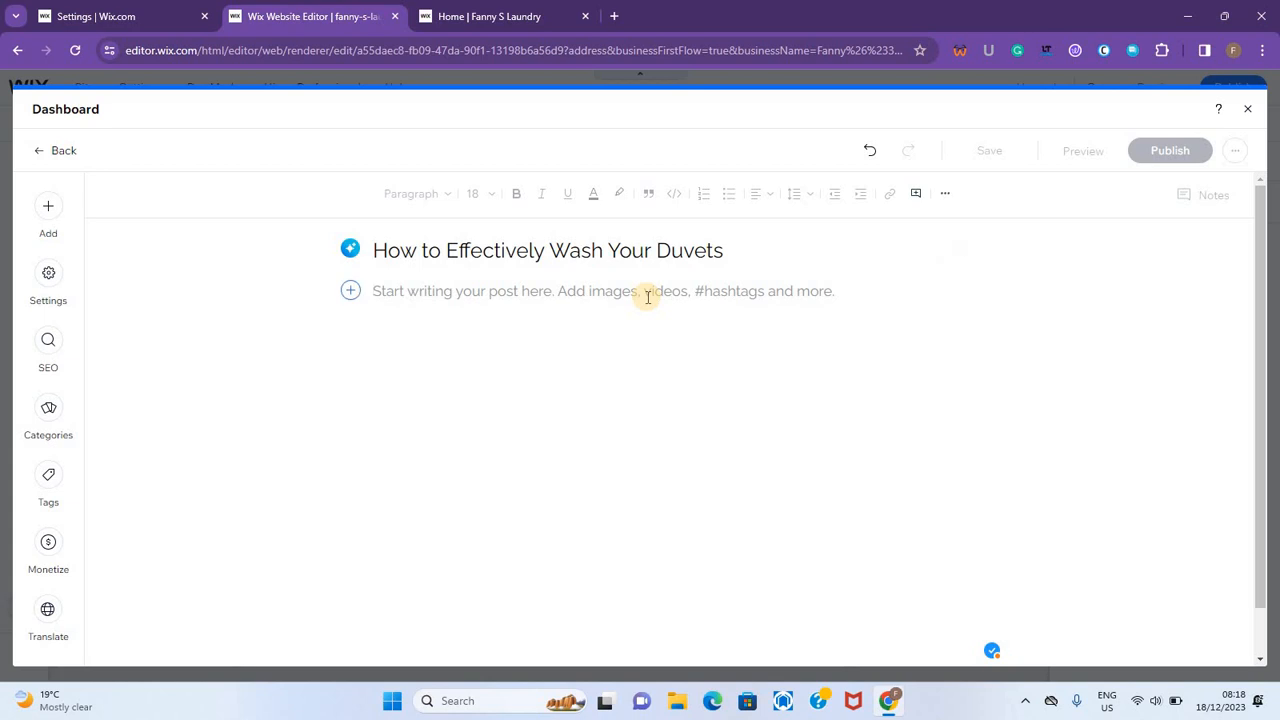
pyautogui.hotkey('ctrl', 'v')
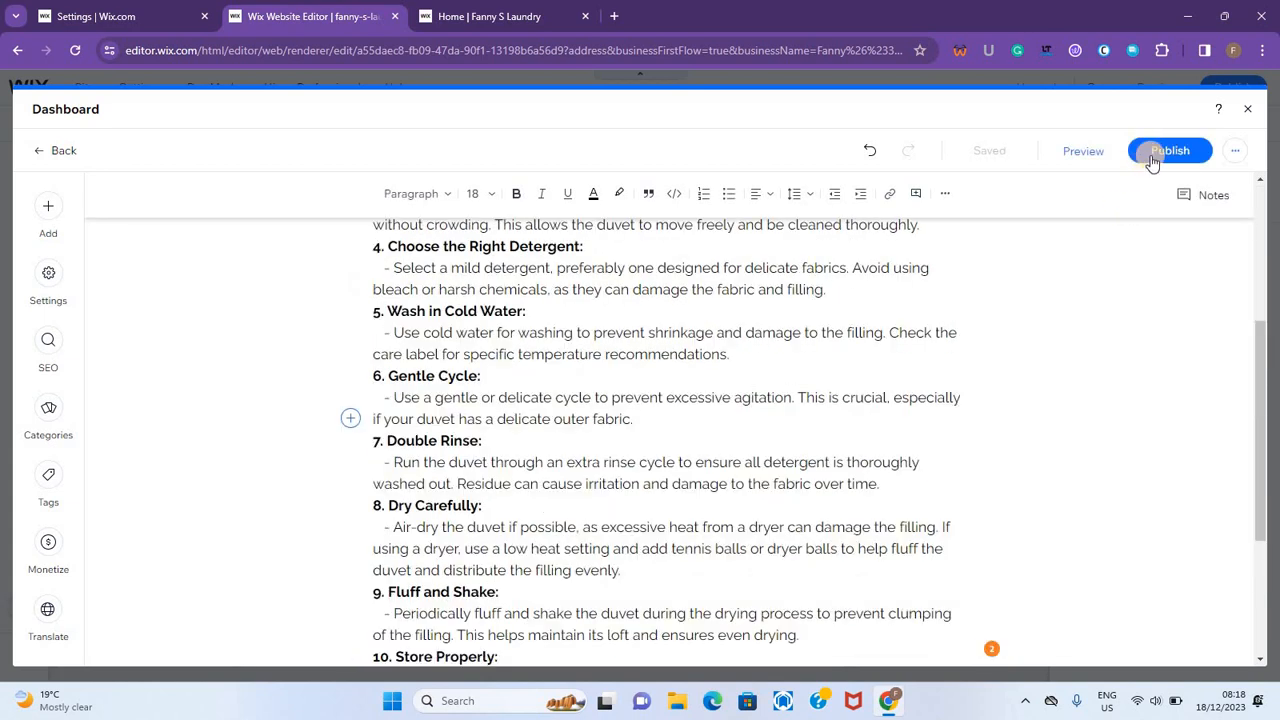
pyautogui.click(1153, 160)
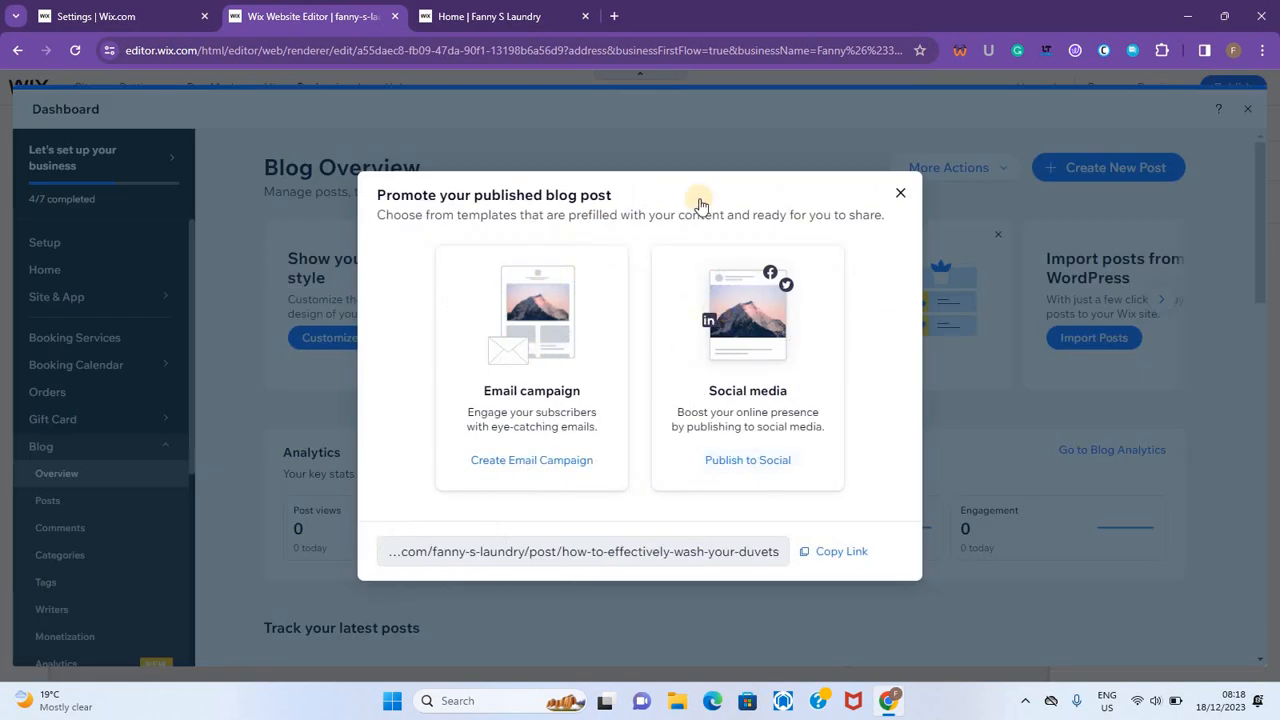
pyautogui.click(900, 195)
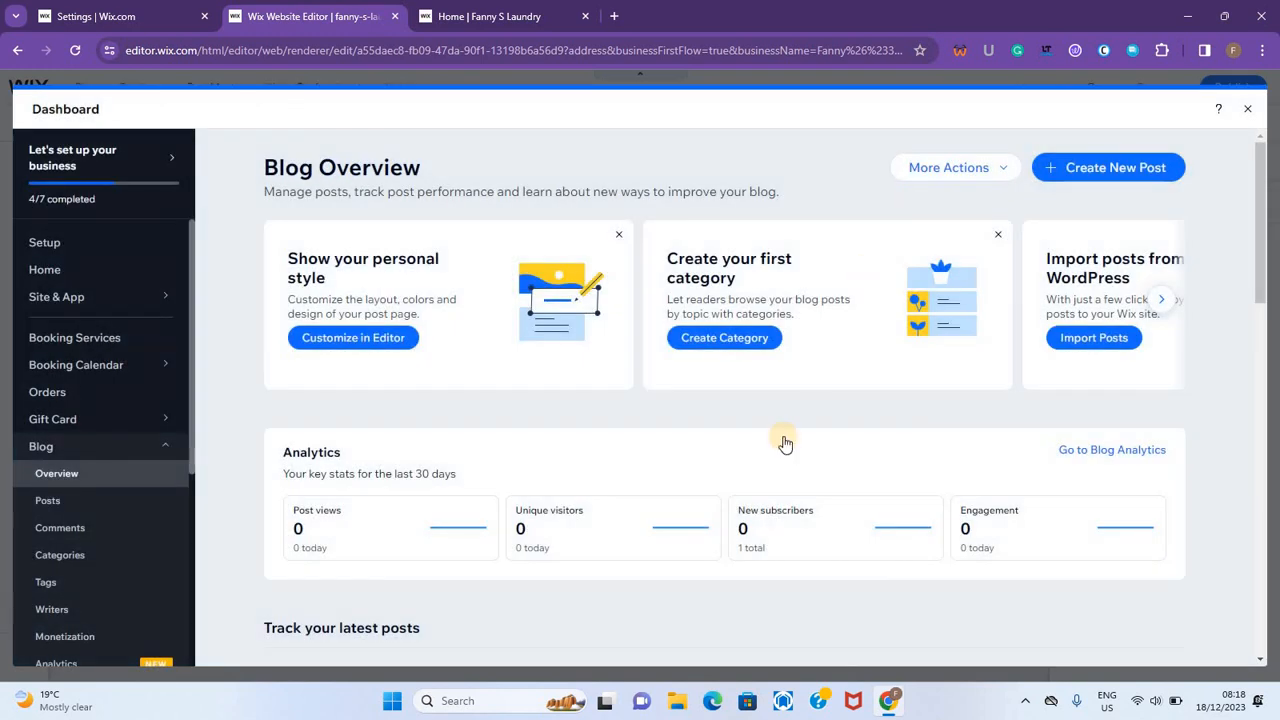
# - Edit the published duvets post and add the "Folded Duvets" image, found by searching "duvets", as its featured image
pyautogui.scroll(-4, 785, 444)
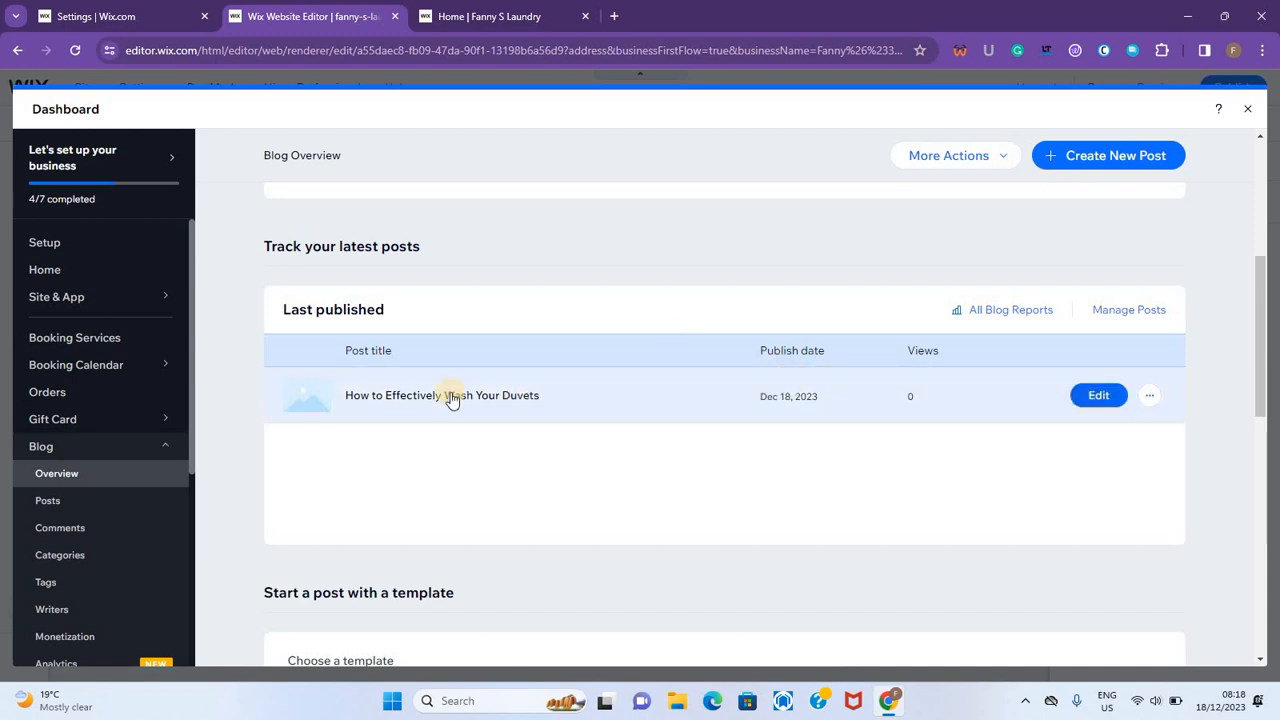
pyautogui.click(1102, 397)
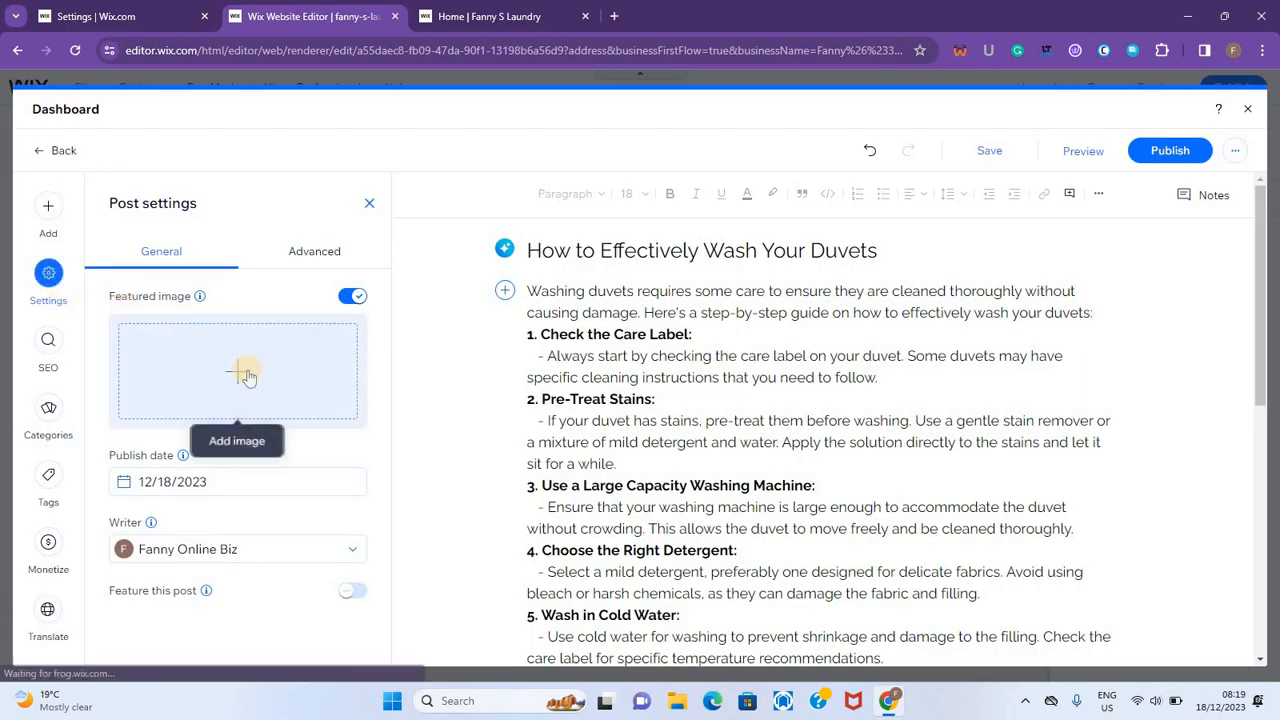
pyautogui.click(247, 374)
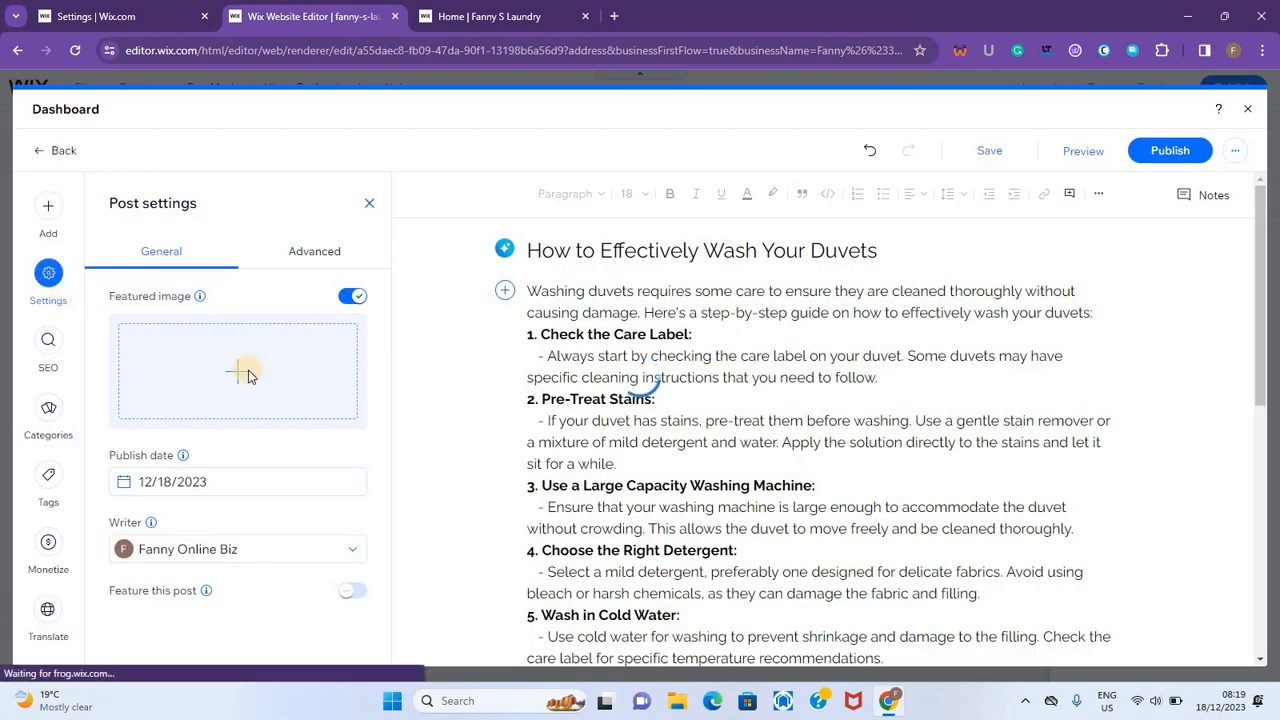
pyautogui.write('duvets')
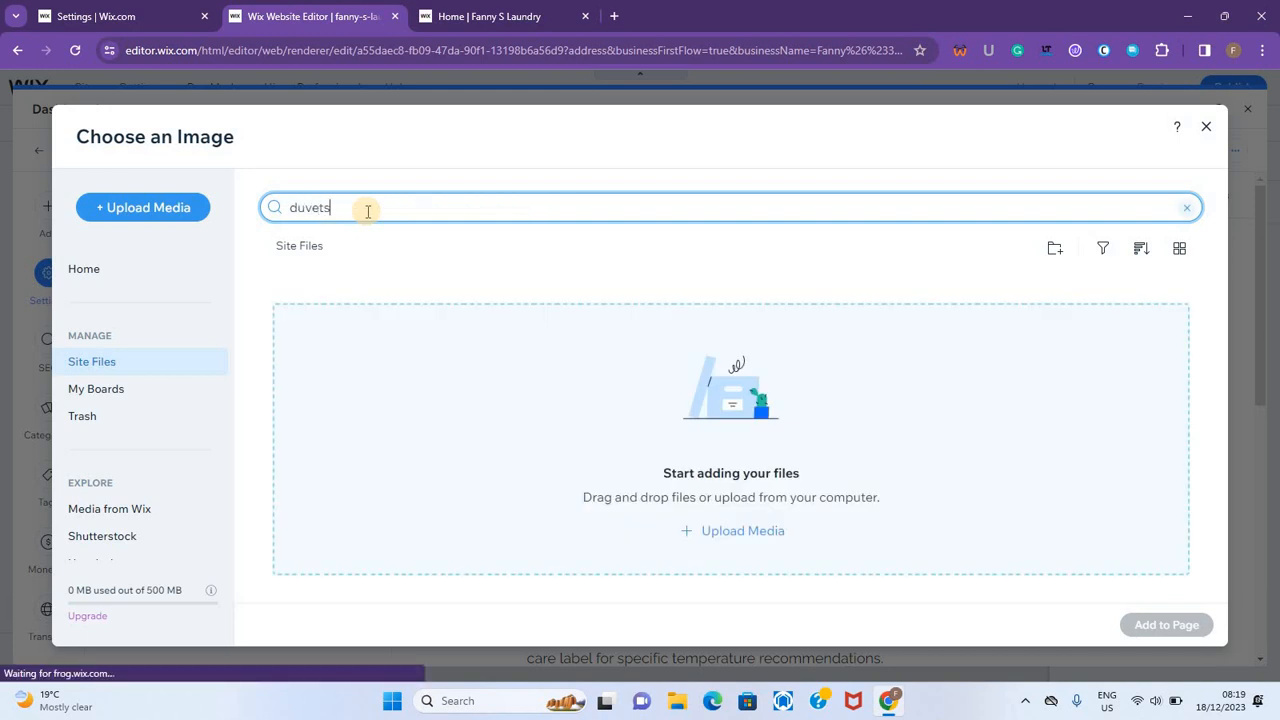
pyautogui.press('Return')
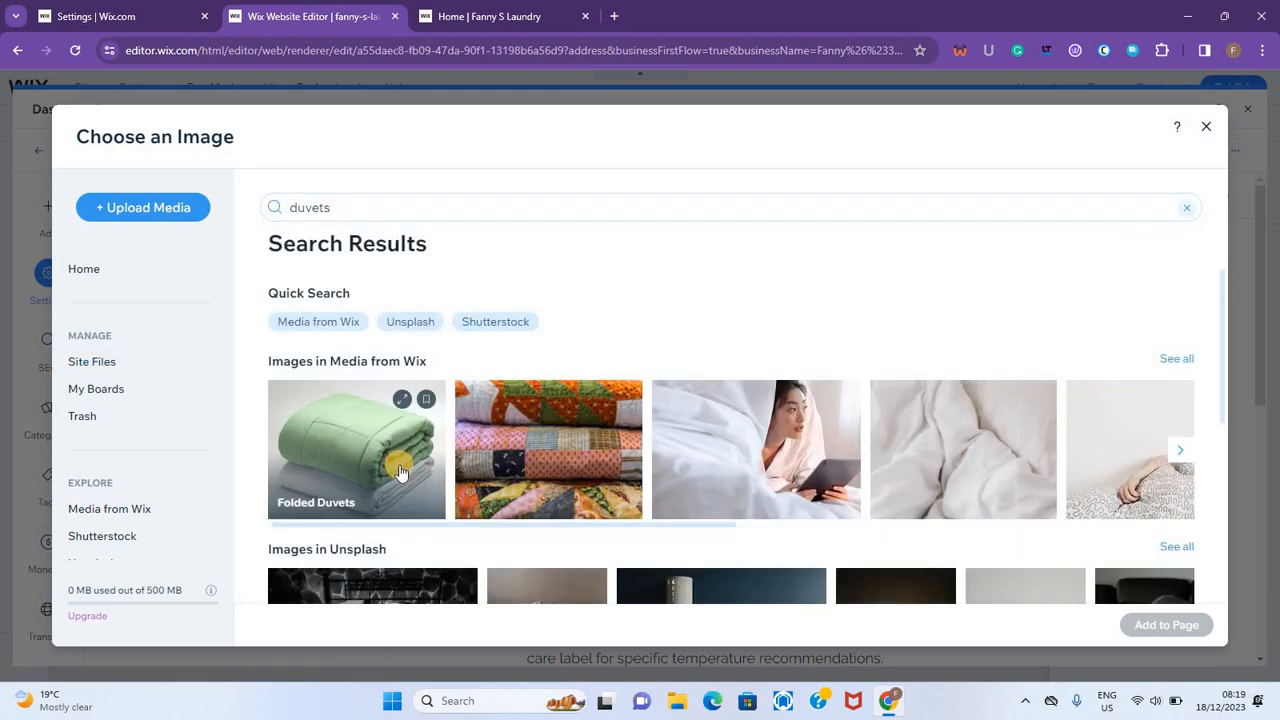
pyautogui.click(400, 472)
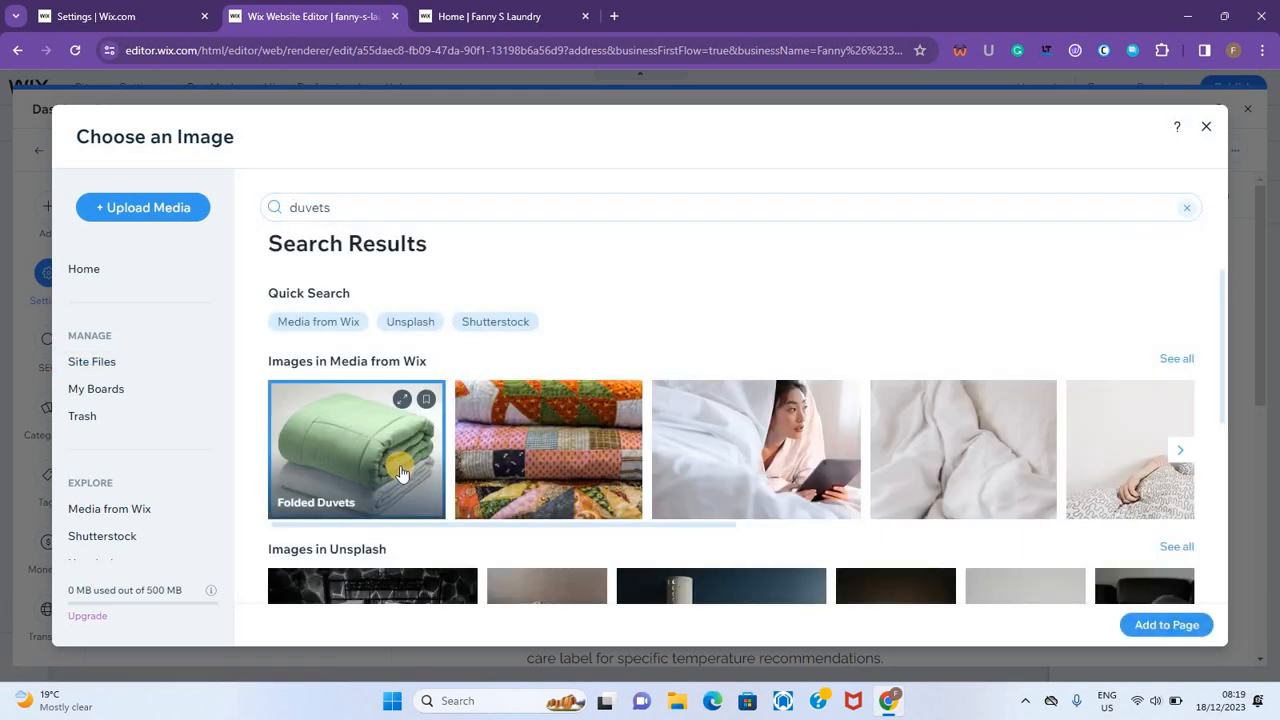
pyautogui.click(1166, 628)
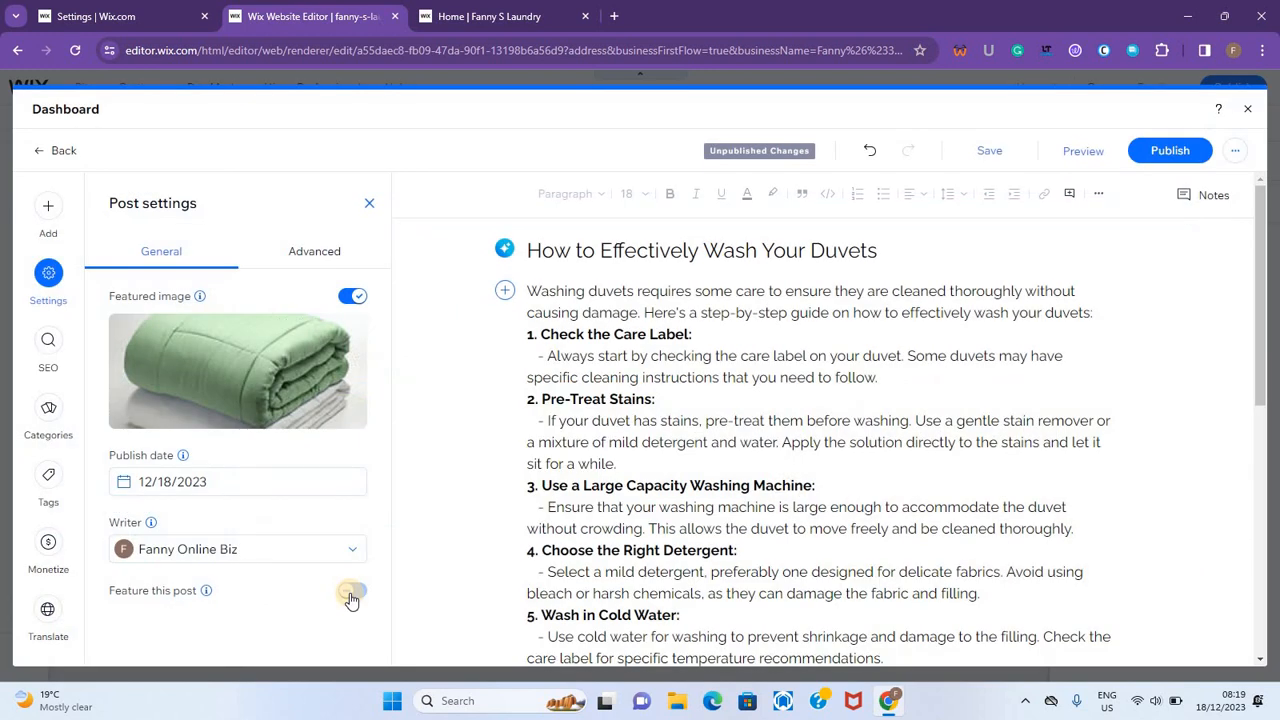
# - Mark the duvets post as a featured post and publish its changes
pyautogui.click(350, 596)
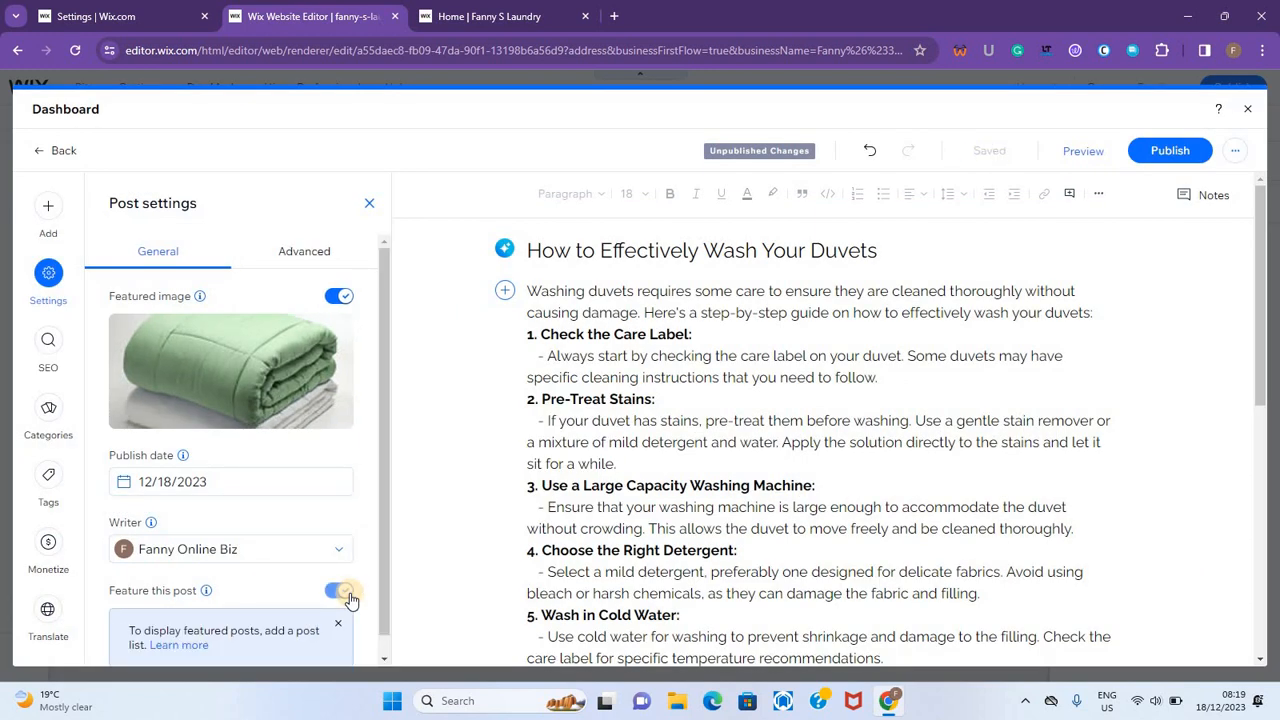
pyautogui.moveTo(385, 576); pyautogui.dragTo(388, 606)
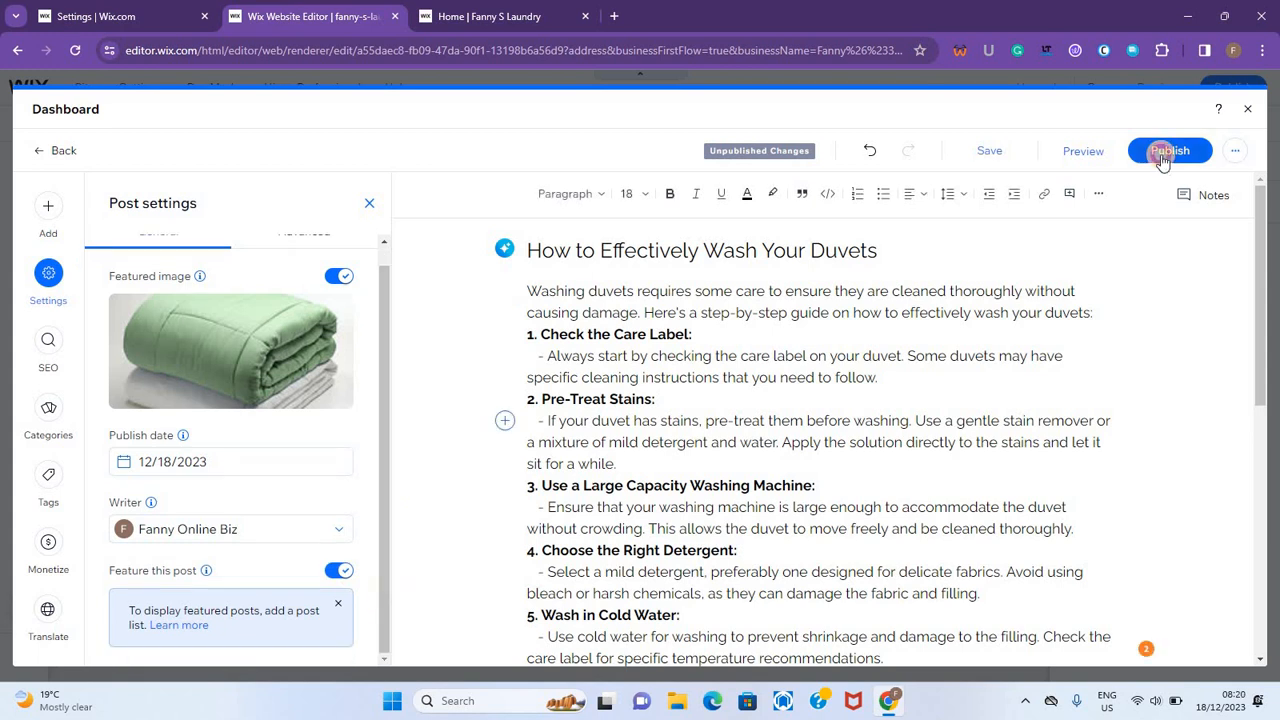
pyautogui.click(1163, 160)
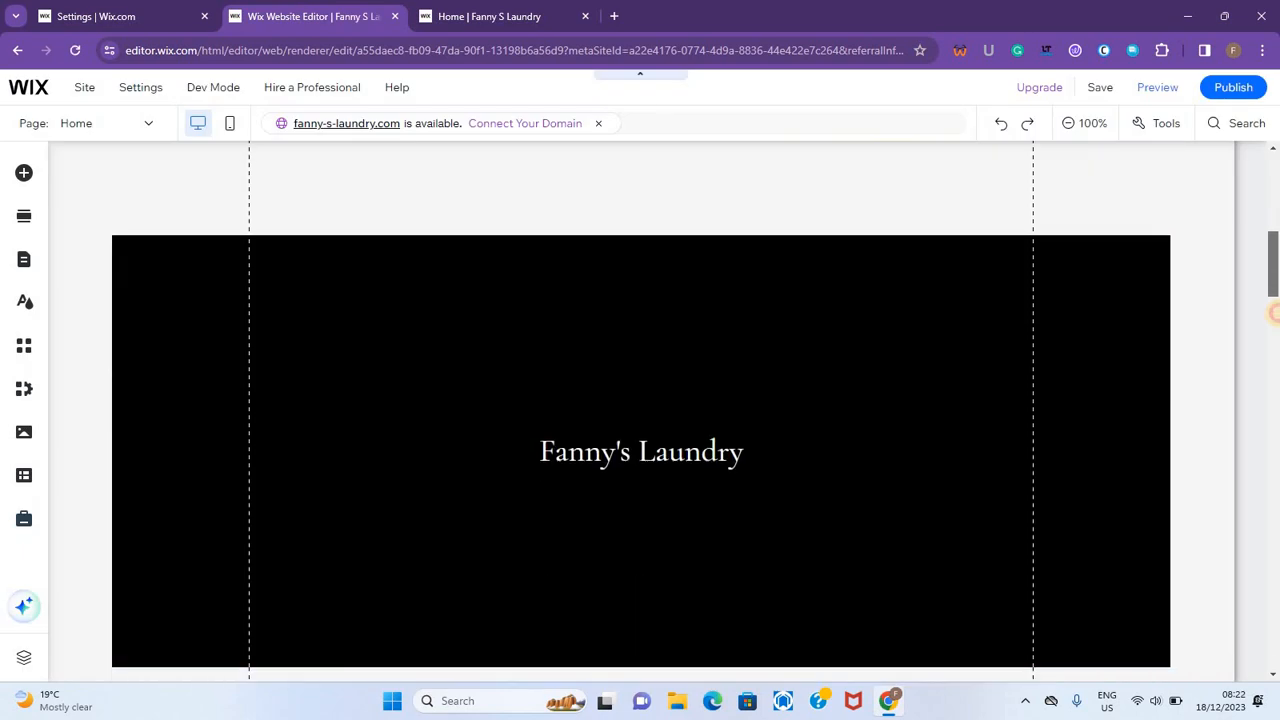
# - Move the Book a Service section up the home page so that it sits above the Blog Feed section
pyautogui.scroll(-10, 640, 410)
pyautogui.scroll(3, 934, 294)
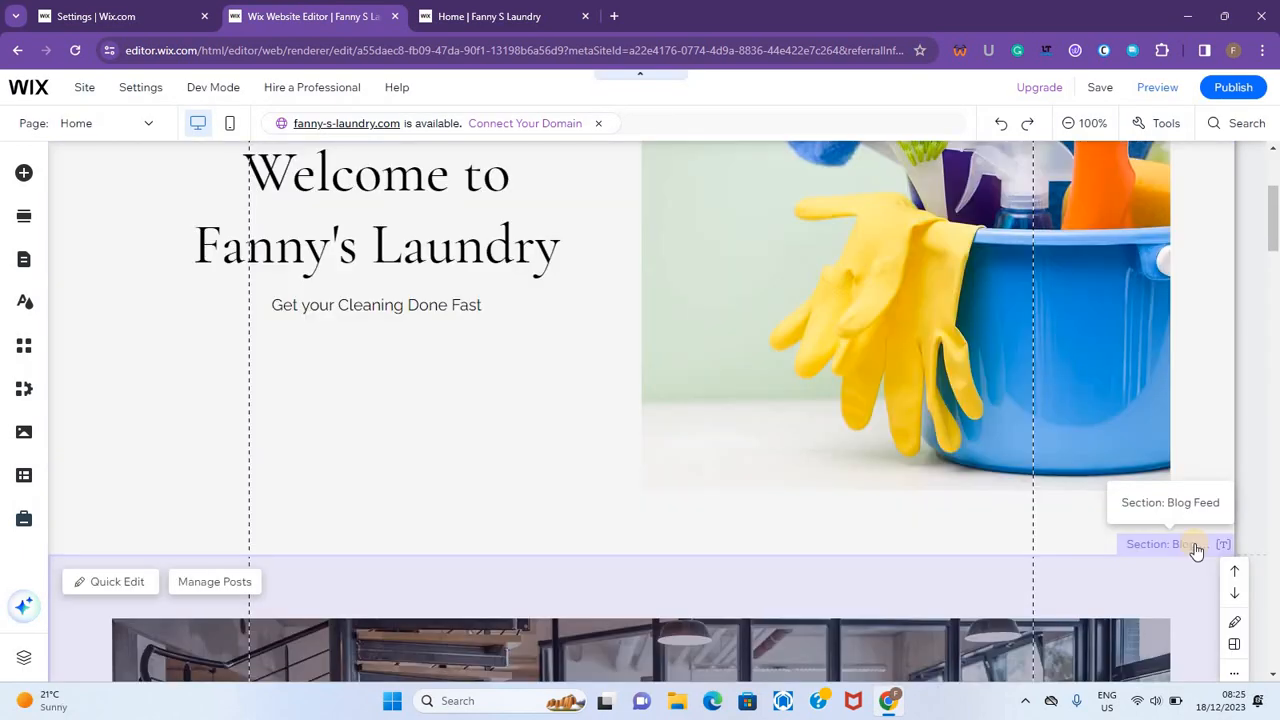
pyautogui.click(1196, 550)
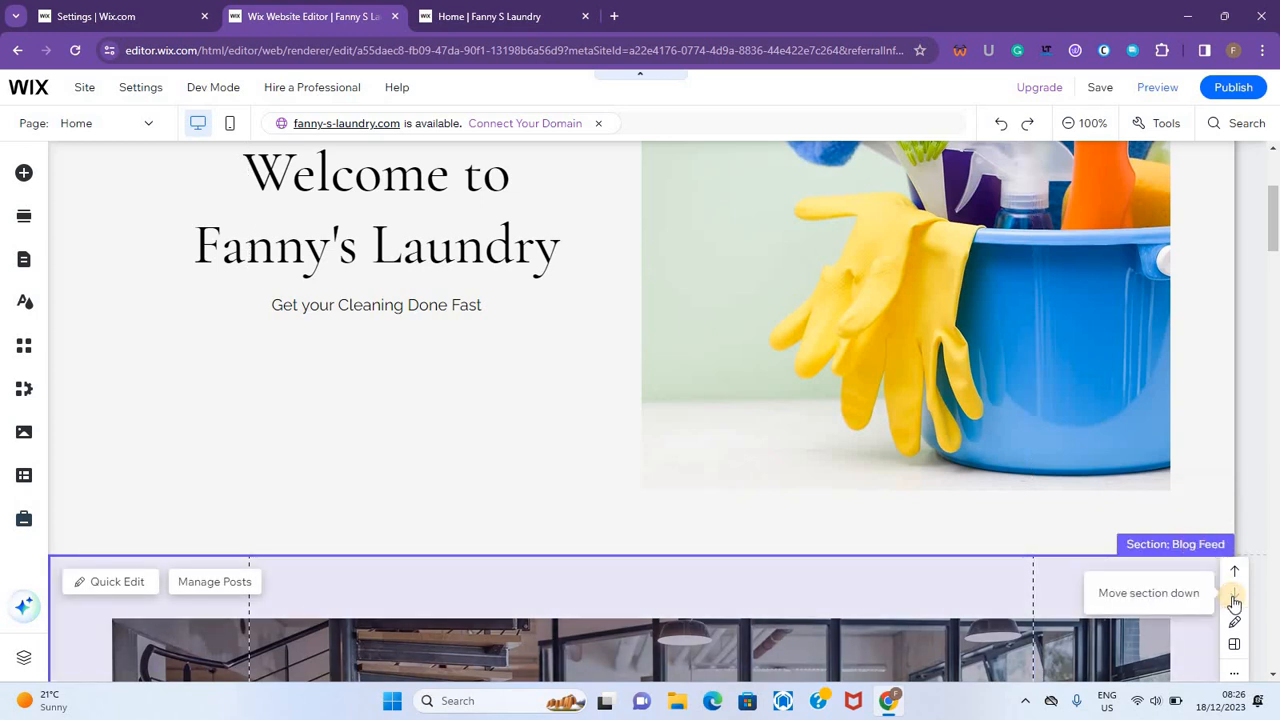
pyautogui.scroll(-10, 1232, 596)
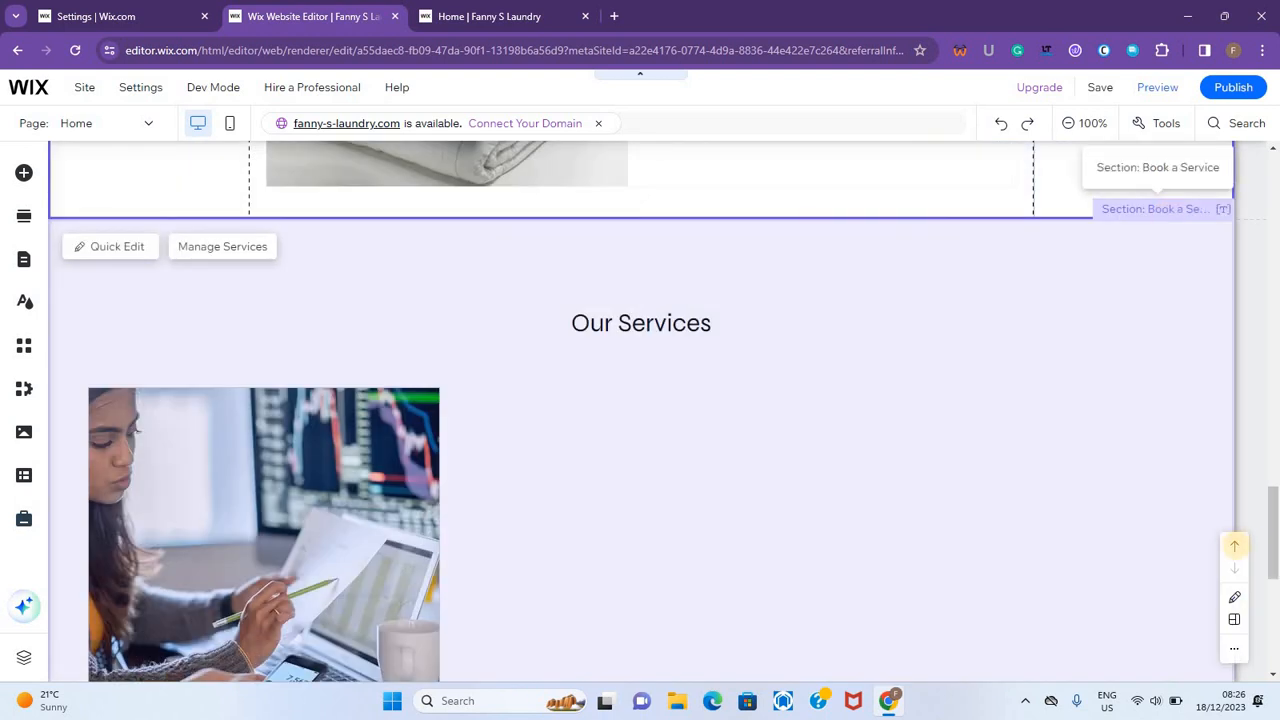
pyautogui.click(1234, 549)
pyautogui.click(1235, 549)
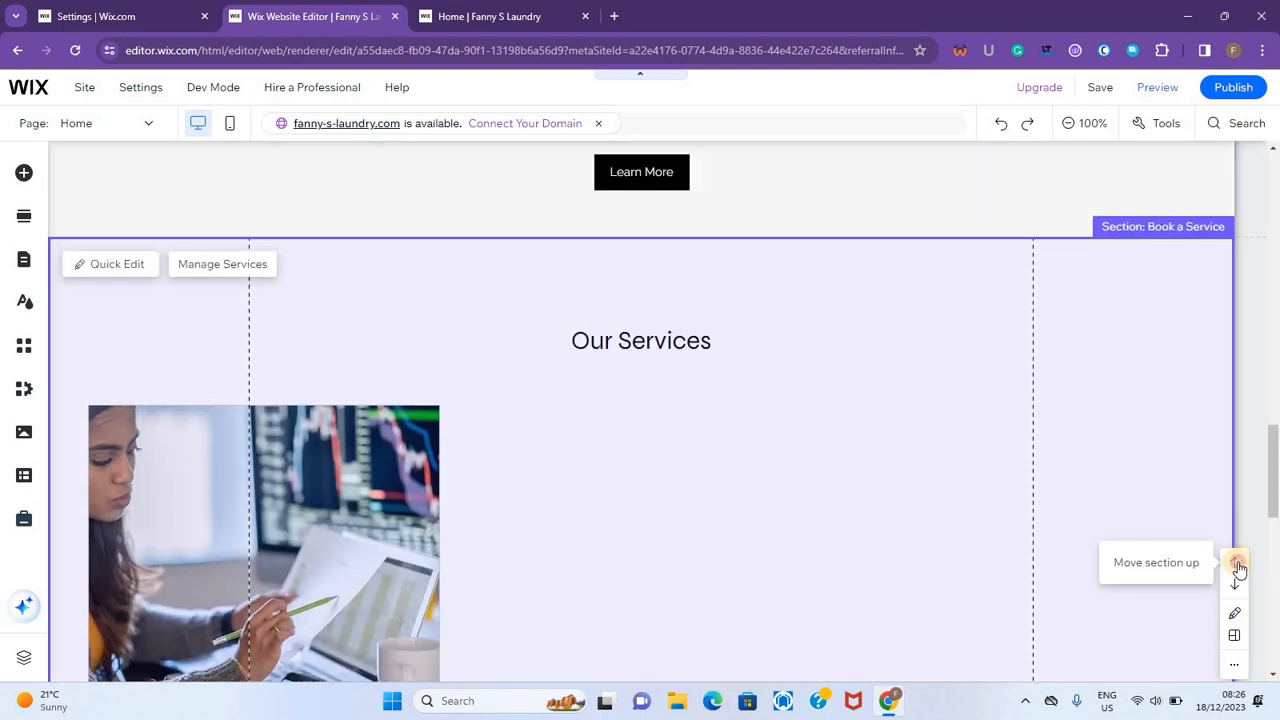
pyautogui.click(1237, 565)
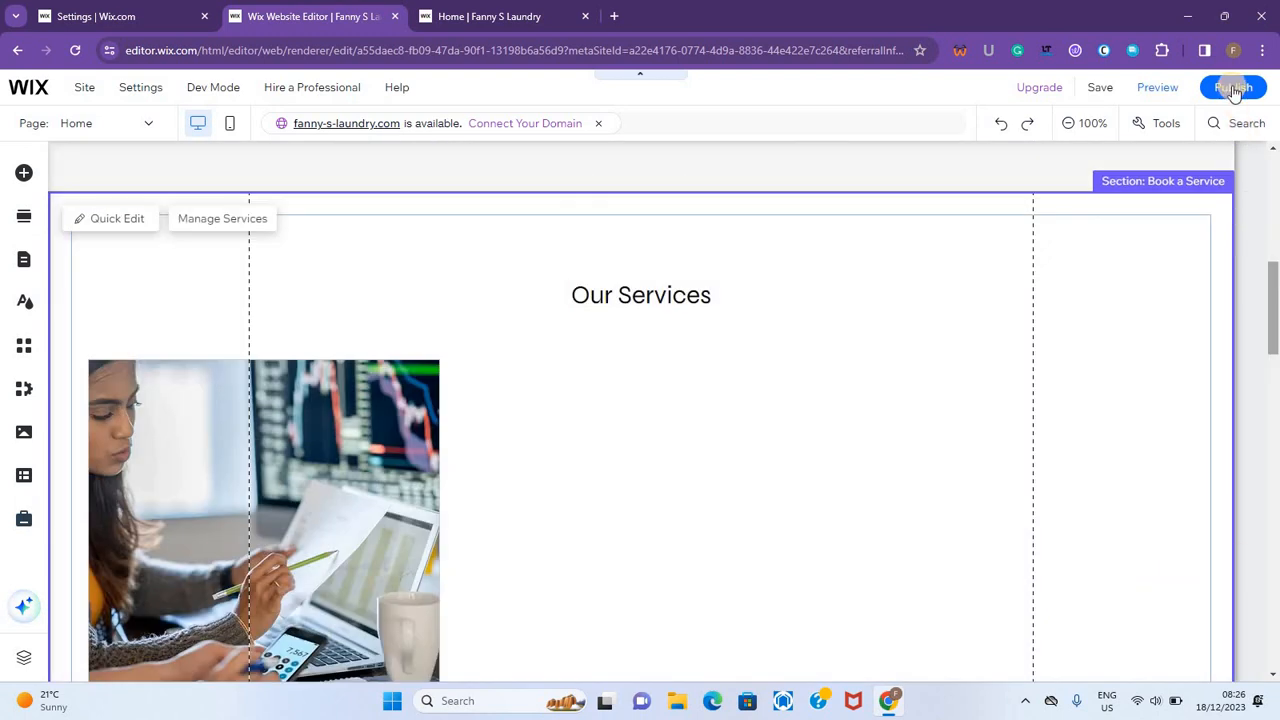
# - Publish the site, reload the live home page to check the changes and return to the editor
pyautogui.moveTo(1234, 87)
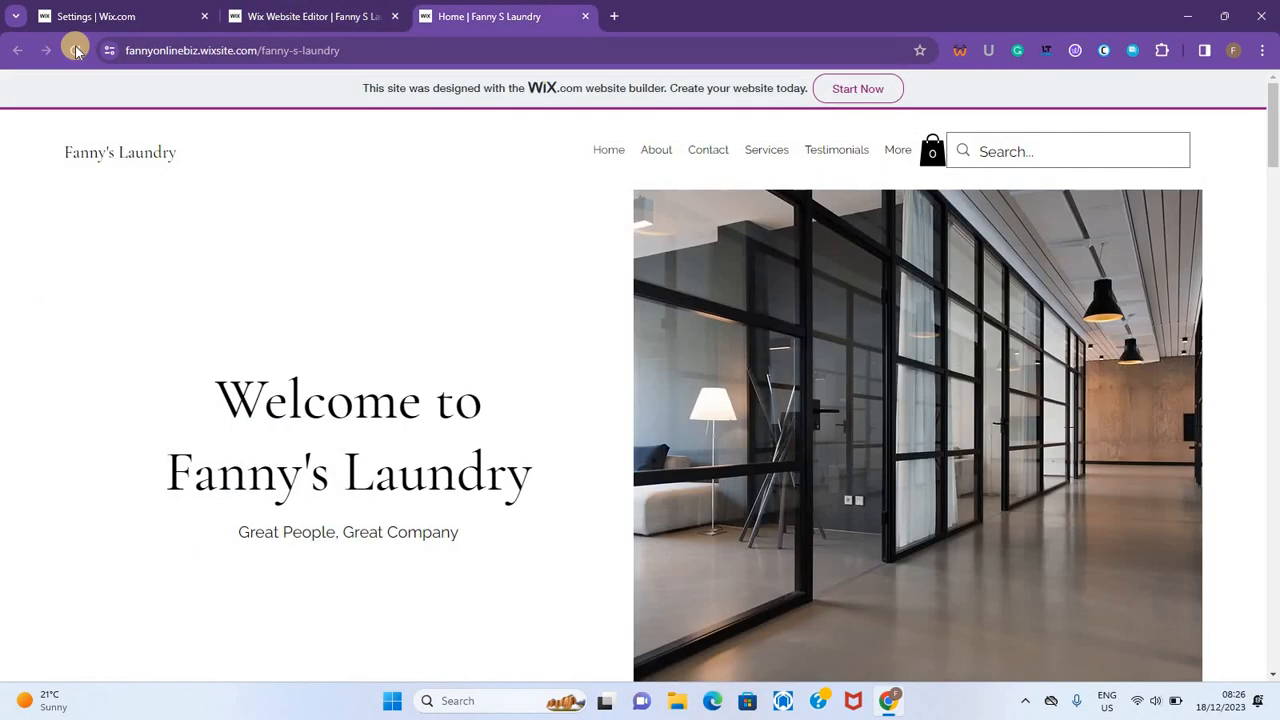
pyautogui.click(76, 50)
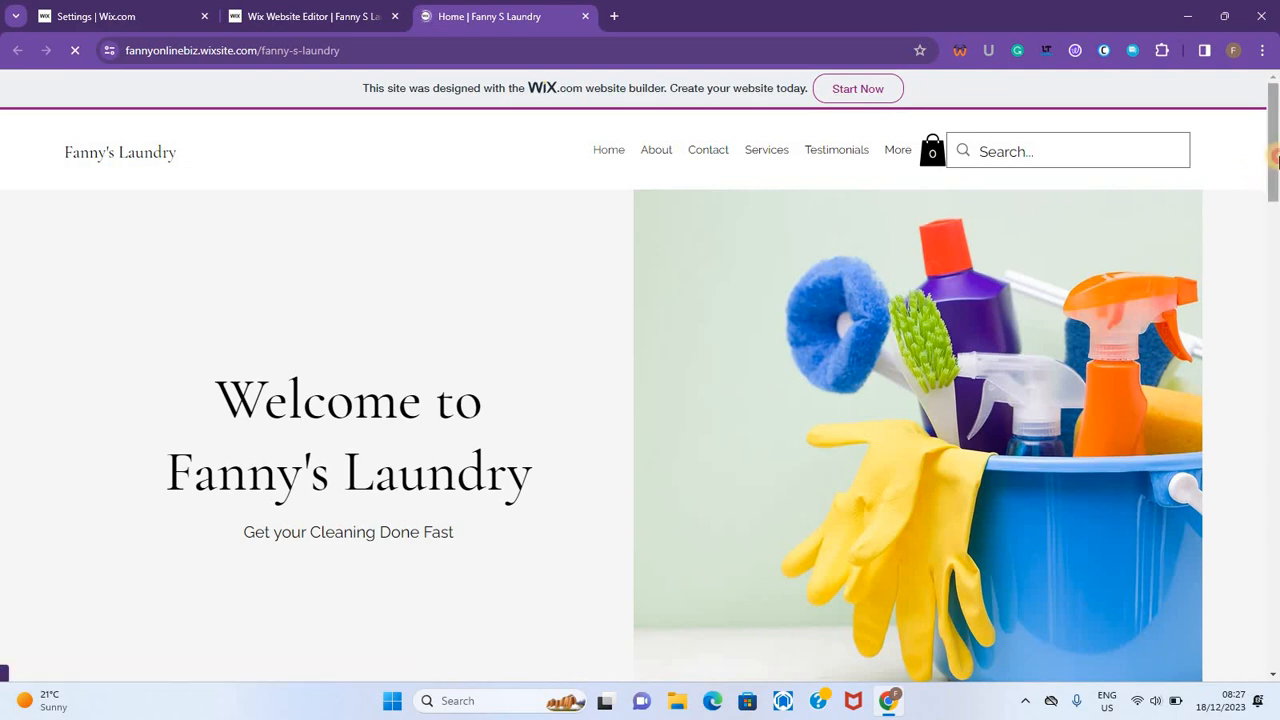
pyautogui.moveTo(1275, 158)
pyautogui.mouseDown()
pyautogui.moveTo(1275, 634)
pyautogui.moveTo(1275, 140)
pyautogui.mouseUp()
pyautogui.click(295, 12)
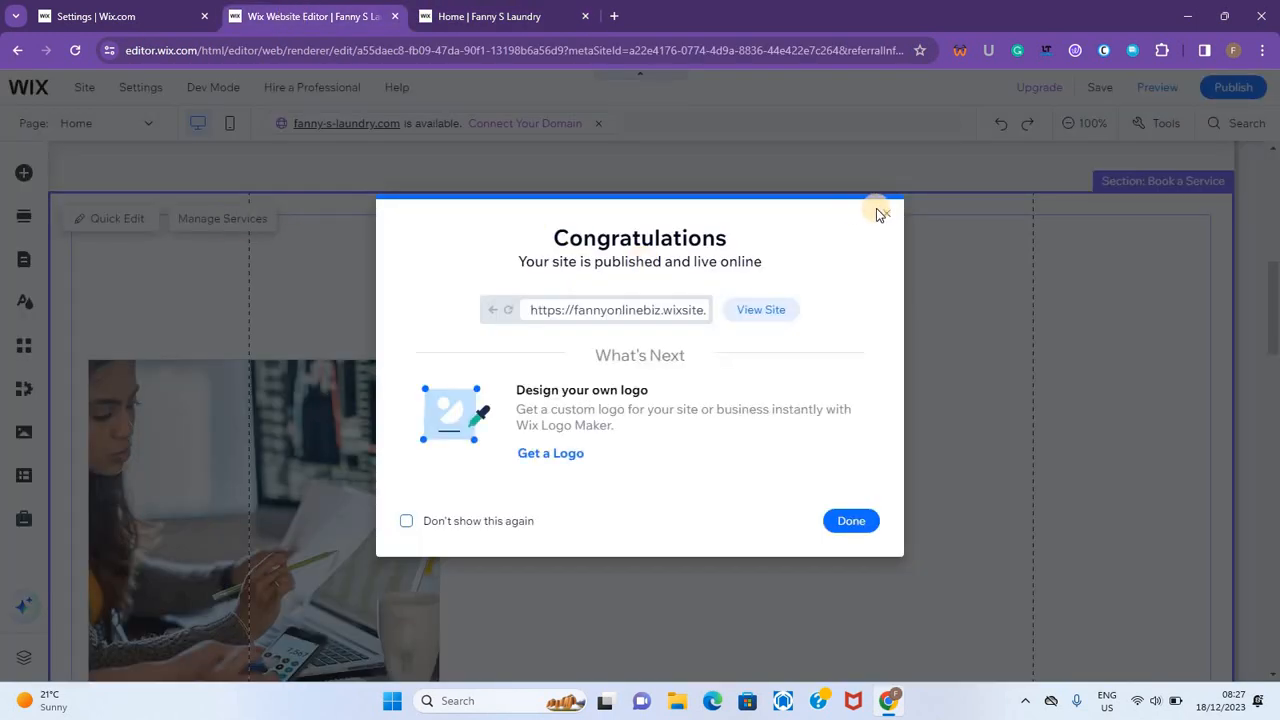
# - Dismiss the publish confirmation, open the booking services manager and start a new service of the Appointment type
pyautogui.click(882, 213)
pyautogui.click(223, 218)
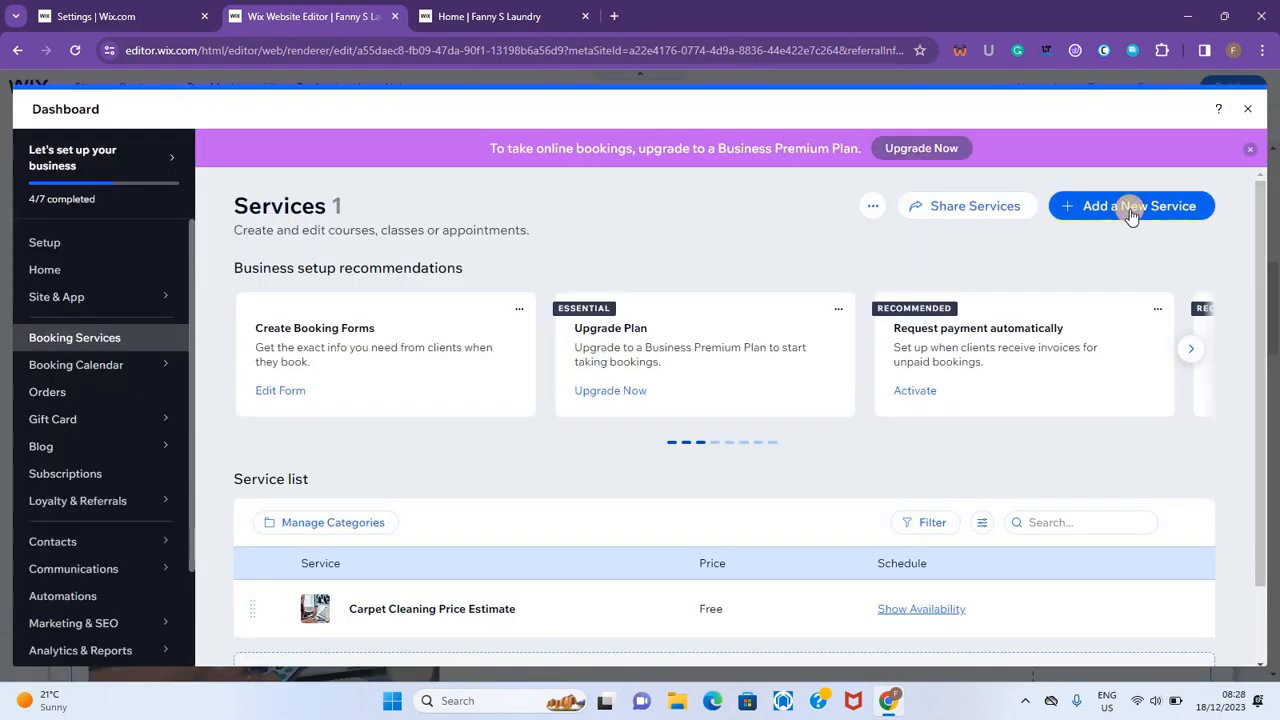
pyautogui.click(1131, 210)
pyautogui.click(918, 535)
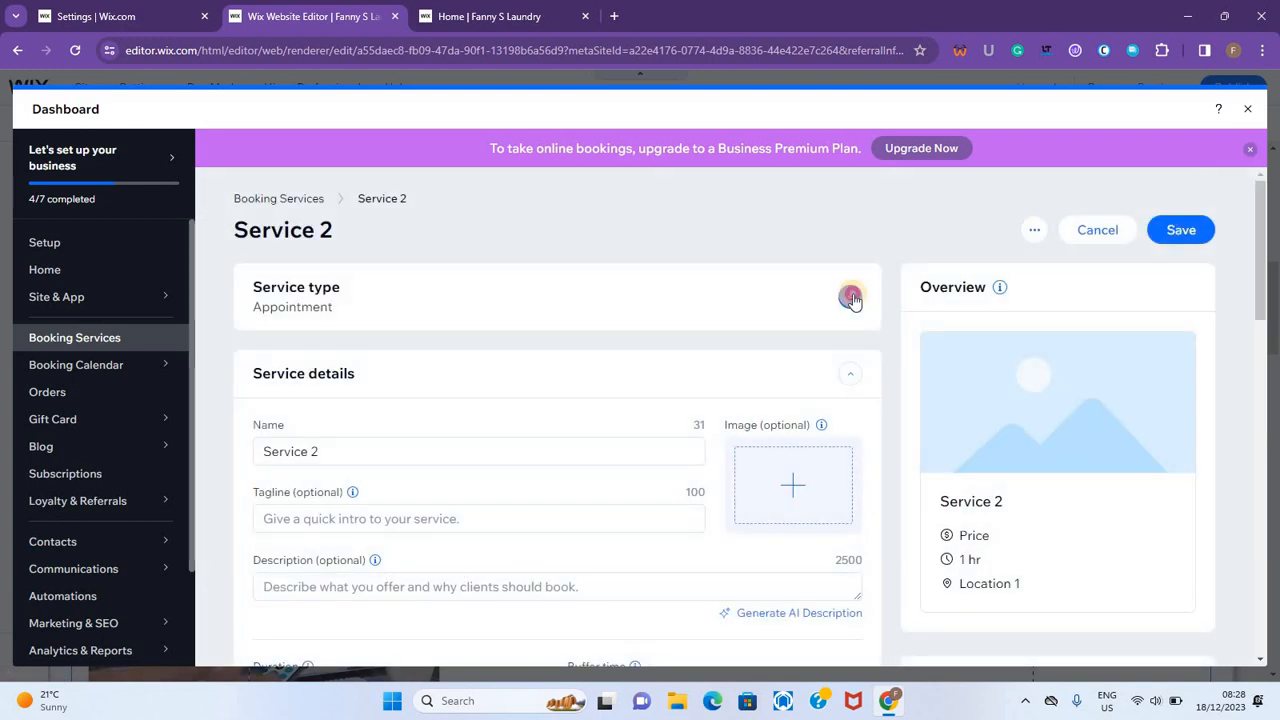
pyautogui.click(850, 297)
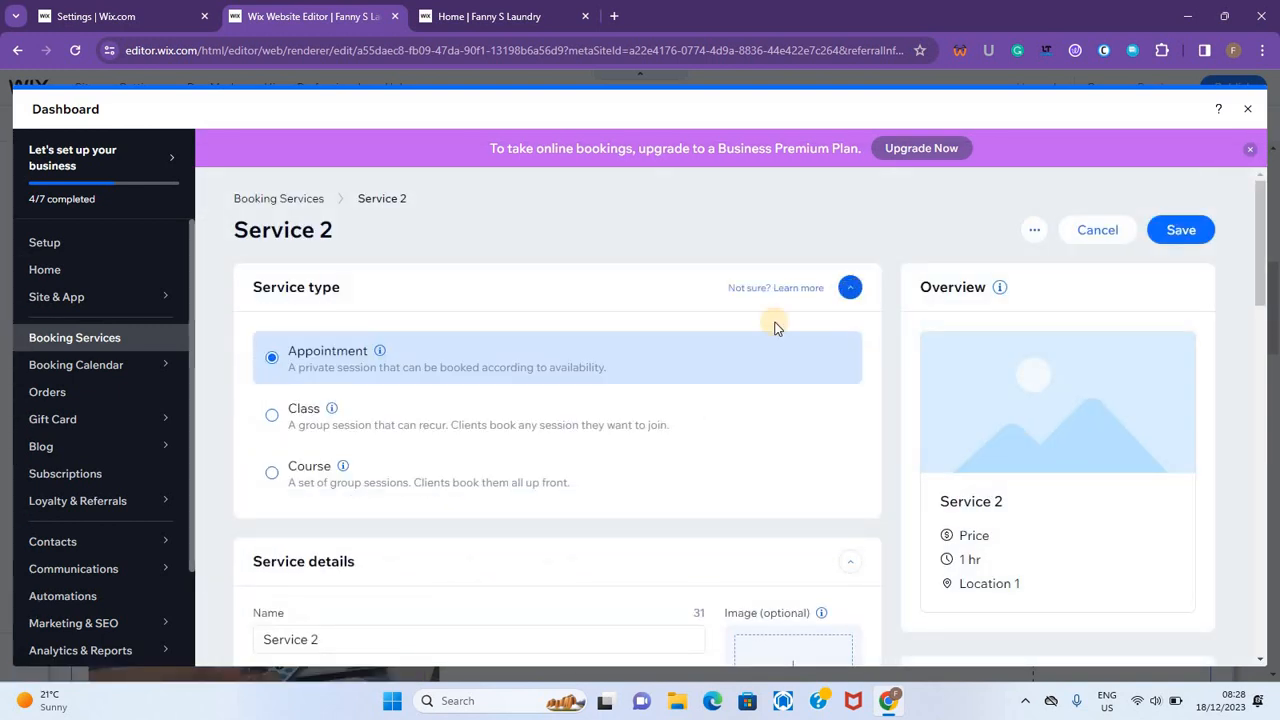
pyautogui.click(848, 292)
# - Name the service "Washing & Drycleaning" and enter "Give your laundry a professional washing" as its tagline and description
pyautogui.tripleClick(371, 459)
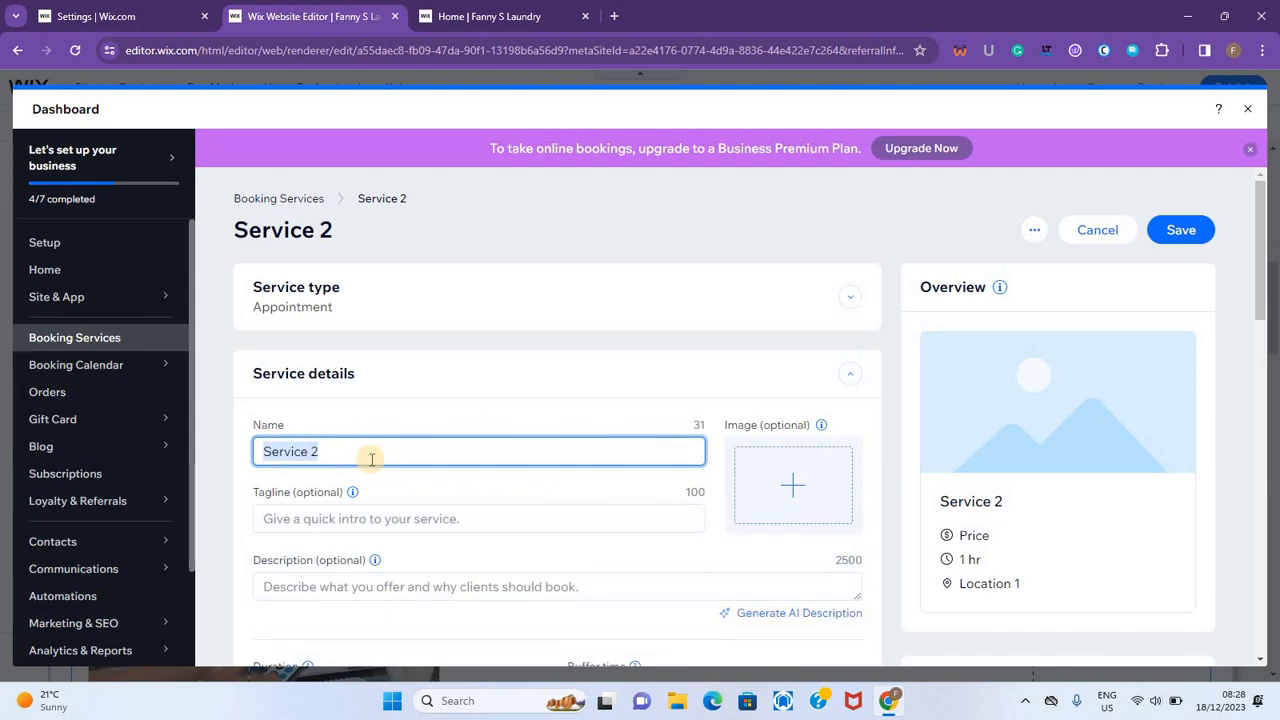
pyautogui.write('Washing')
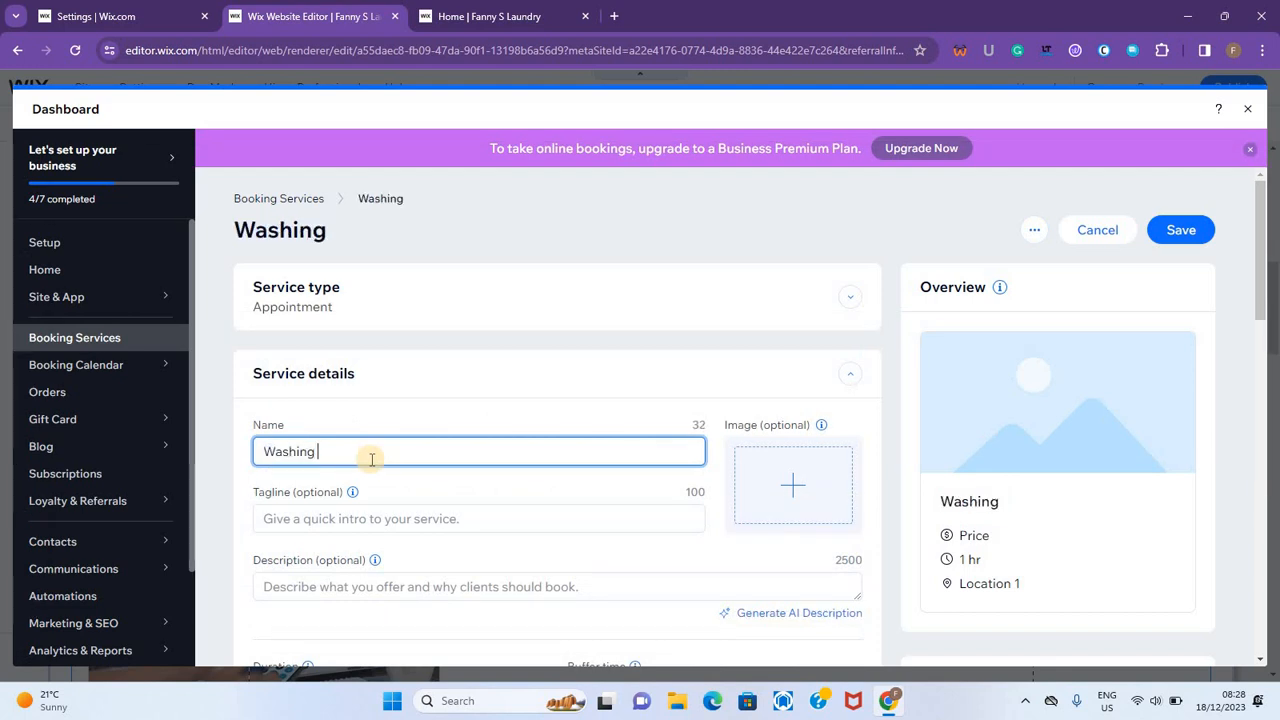
pyautogui.write(' & Dryclea')
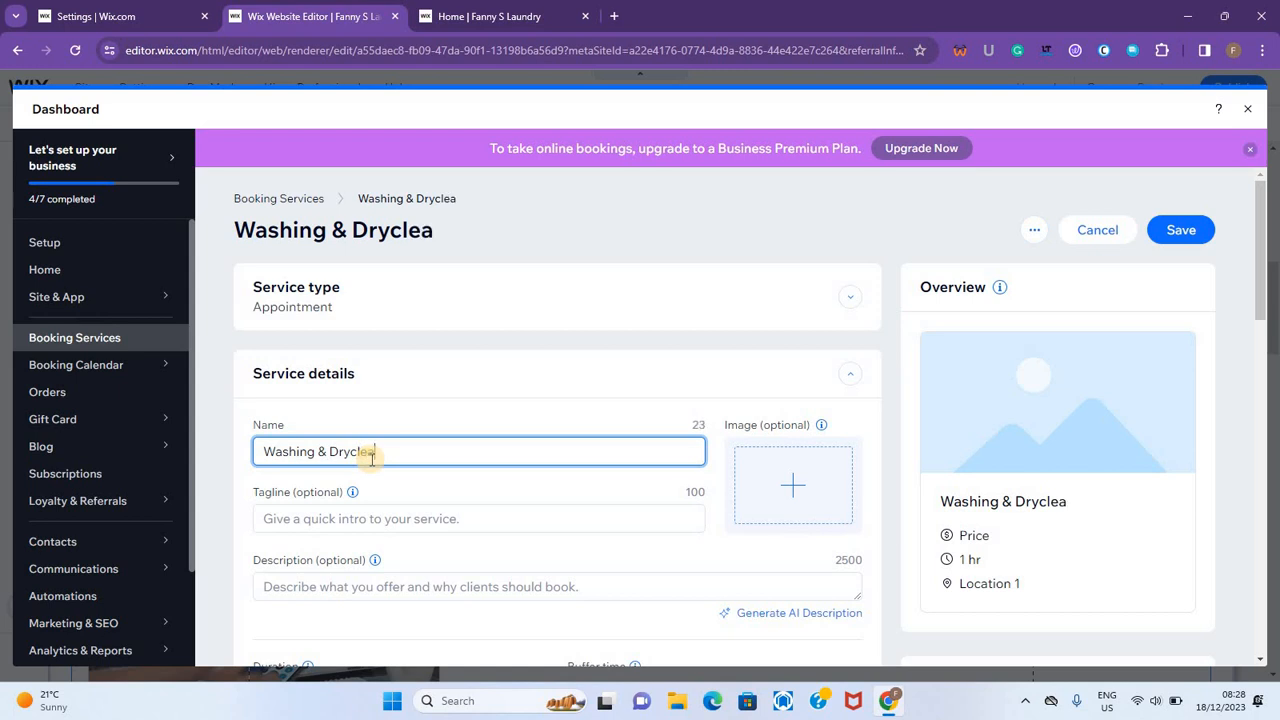
pyautogui.write('ning')
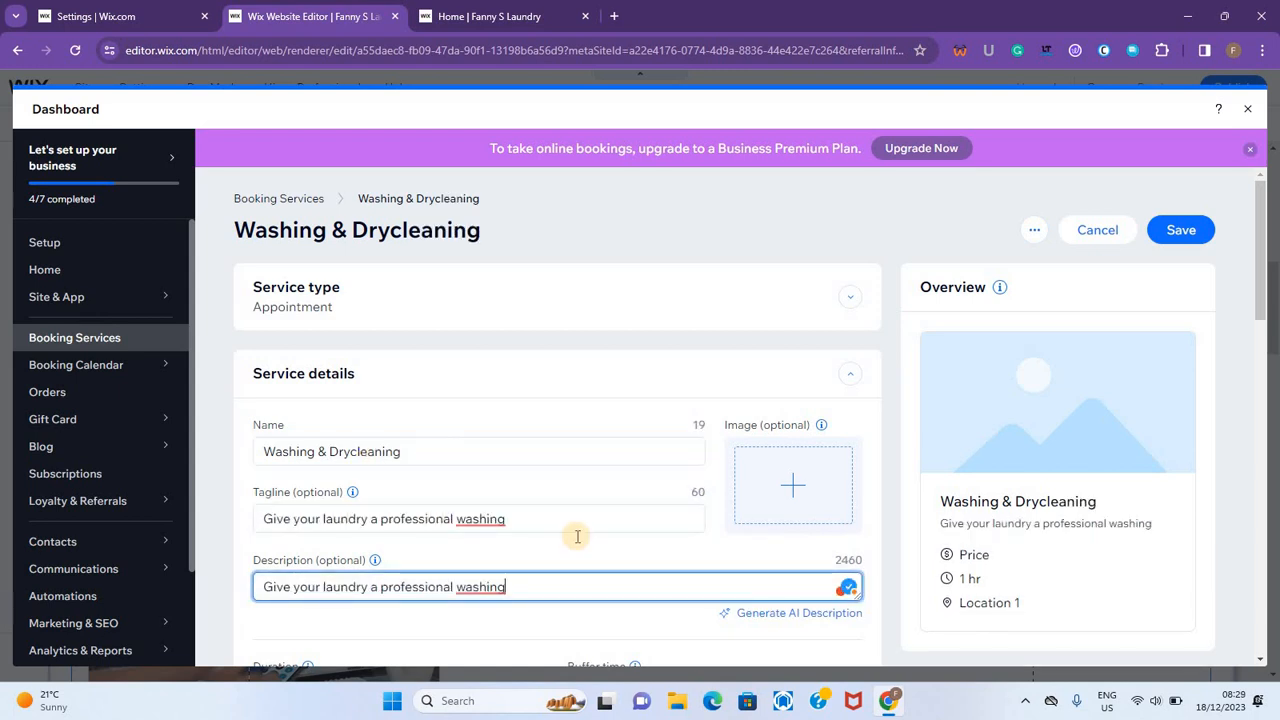
# - Search the Wix media for "washing clothes" and add the photo of clothes being loaded into a washing machine as the service image
pyautogui.scroll(-1, 576, 540)
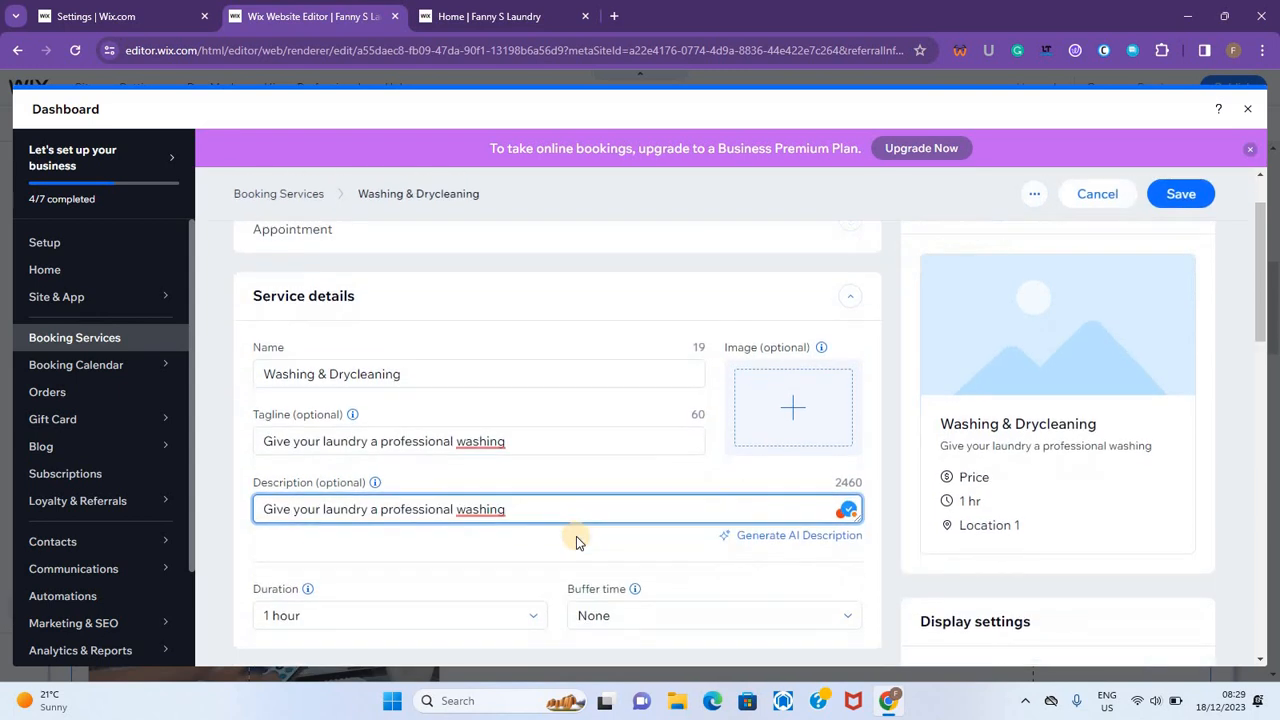
pyautogui.click(792, 405)
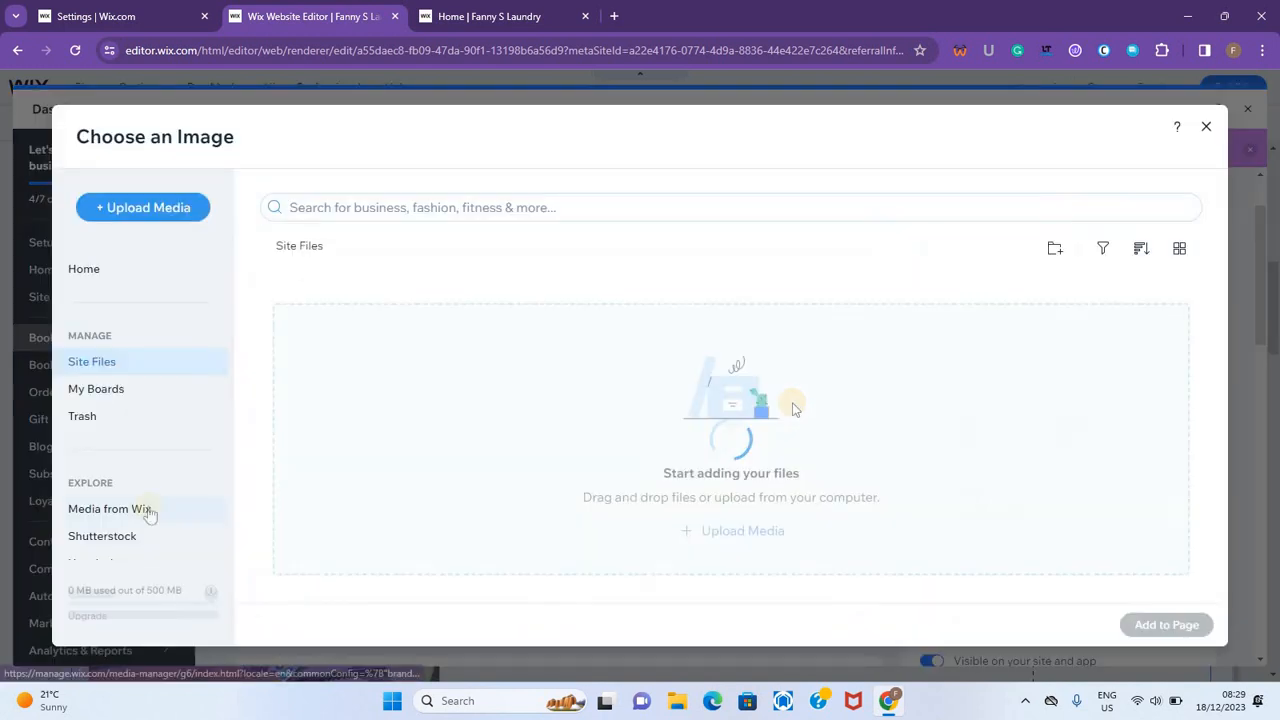
pyautogui.click(148, 512)
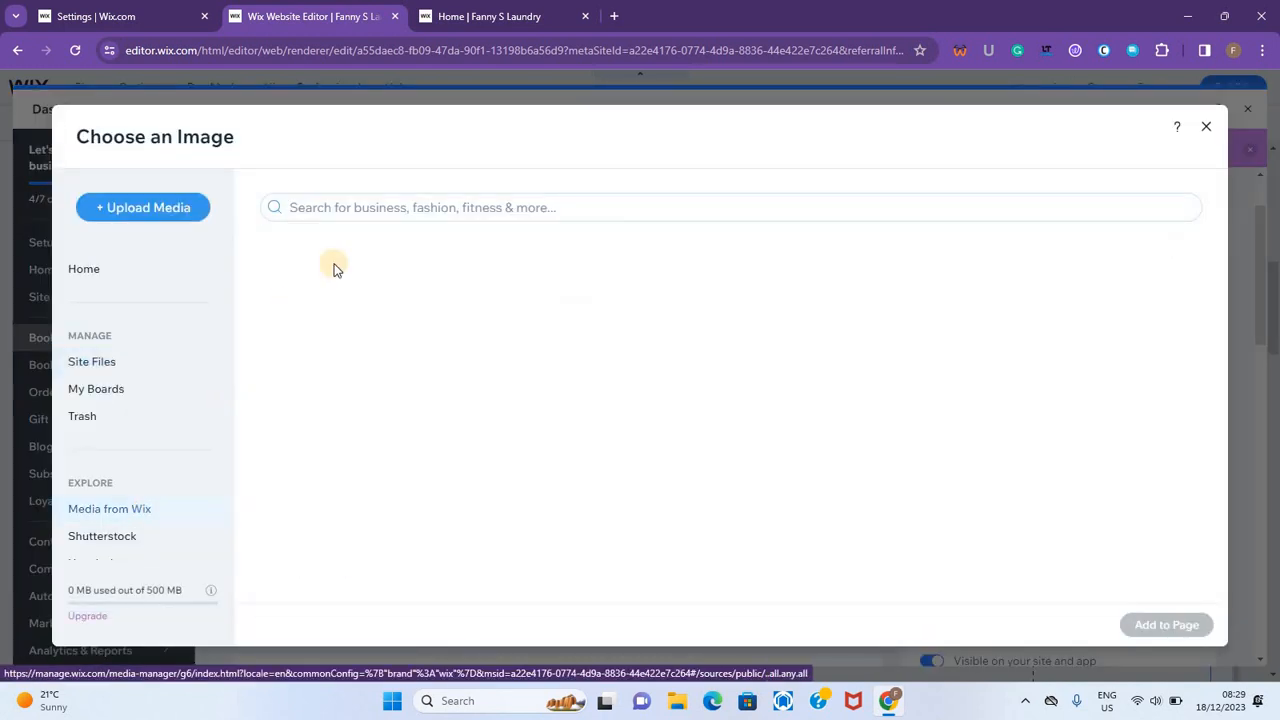
pyautogui.click(403, 210)
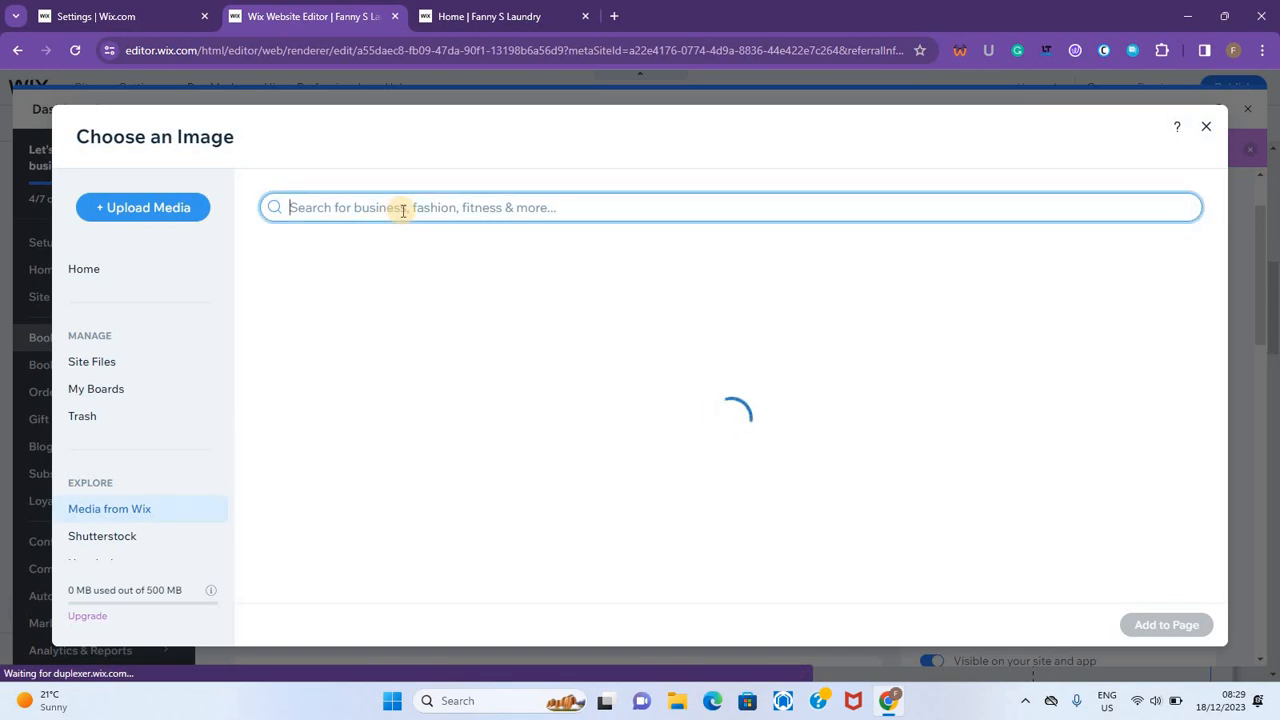
pyautogui.write('washing')
pyautogui.press('Return')
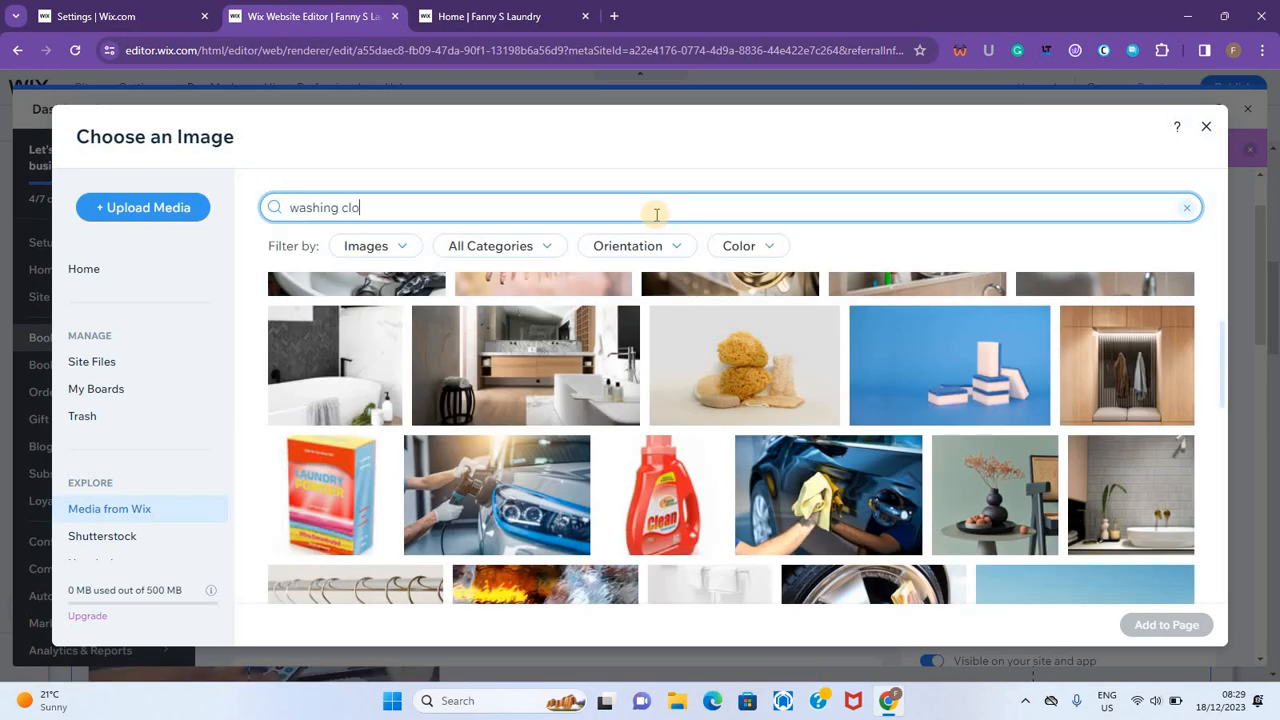
pyautogui.press('Return')
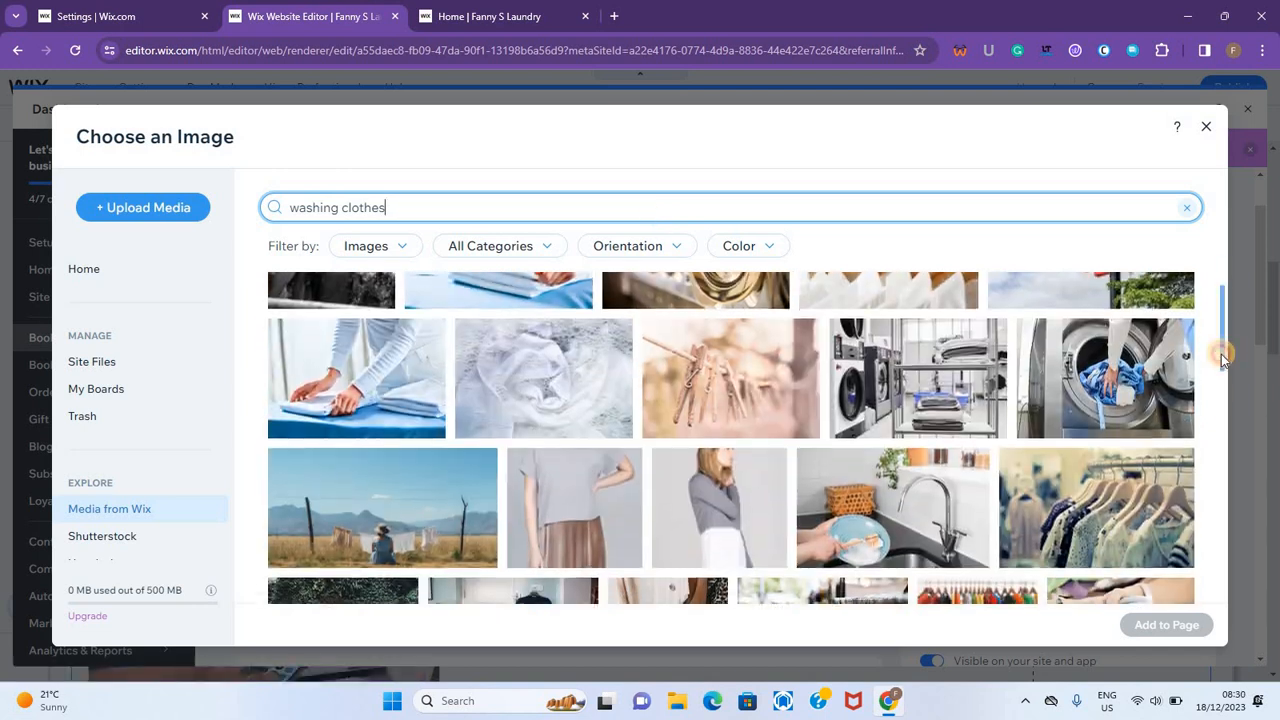
pyautogui.moveTo(1223, 351); pyautogui.dragTo(1222, 358)
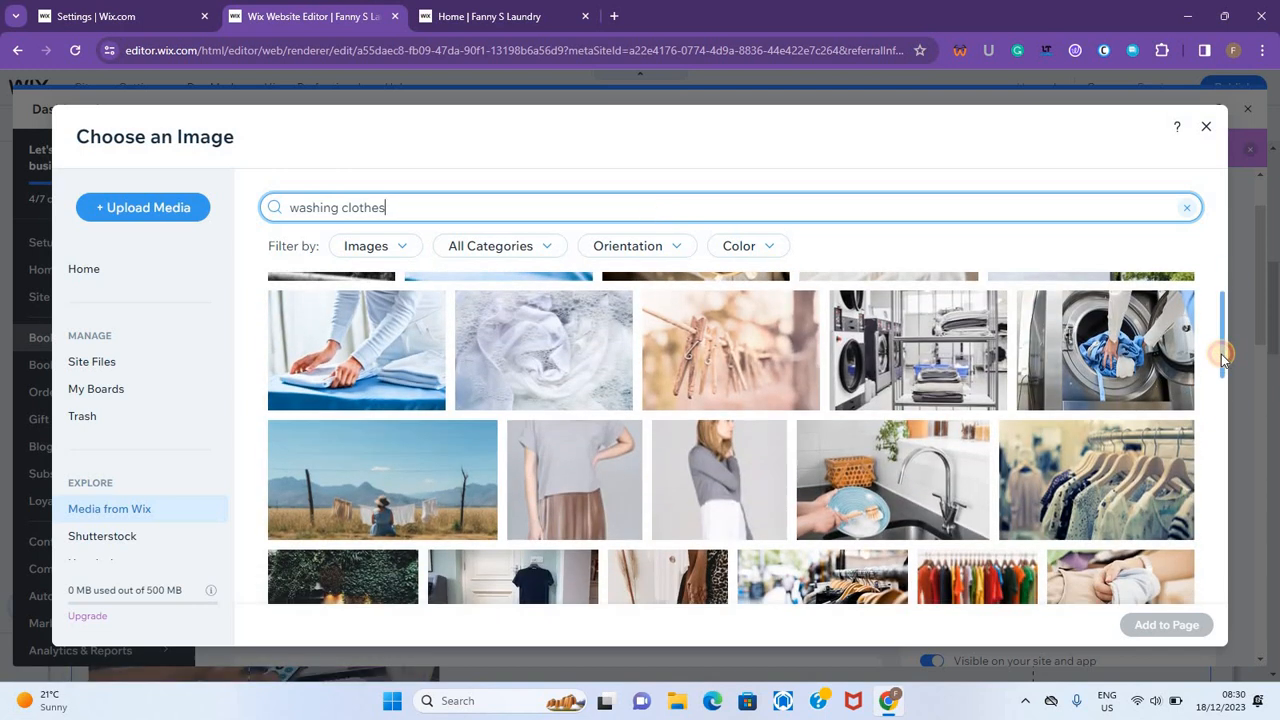
pyautogui.click(1121, 349)
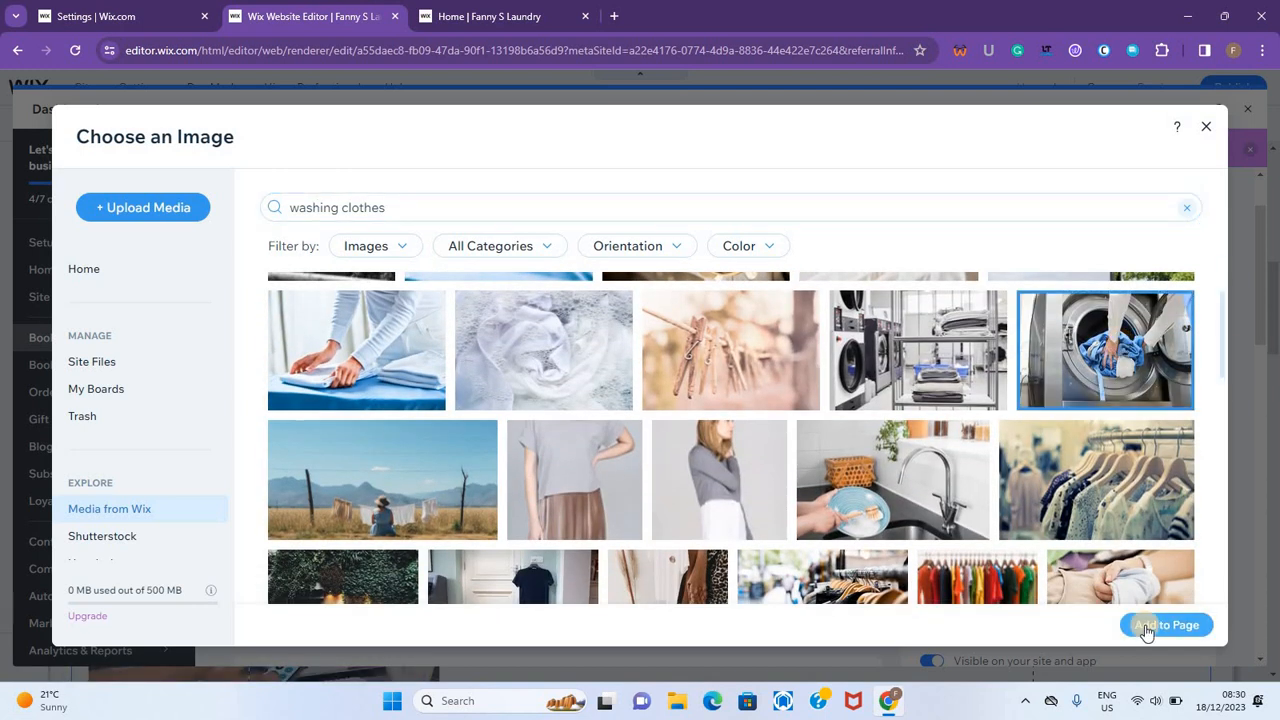
pyautogui.click(1147, 626)
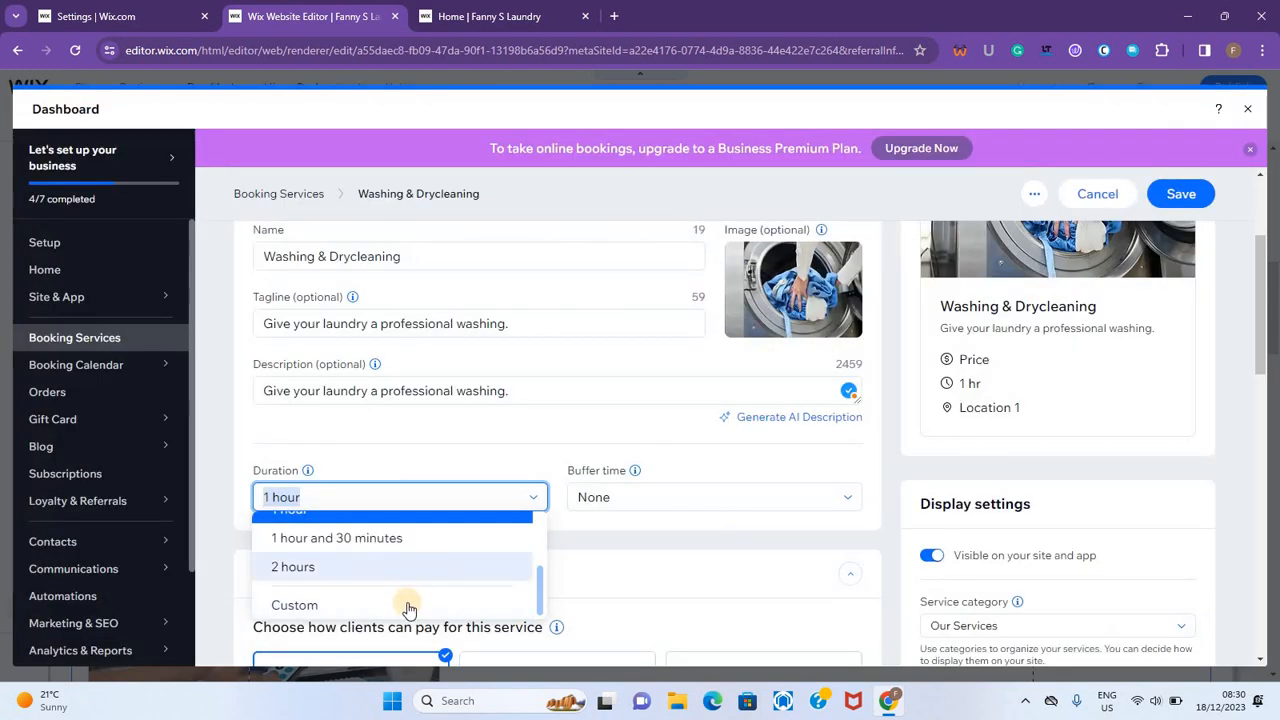
# - Give the Washing & Drycleaning service a custom session duration of 4 hours
pyautogui.click(408, 606)
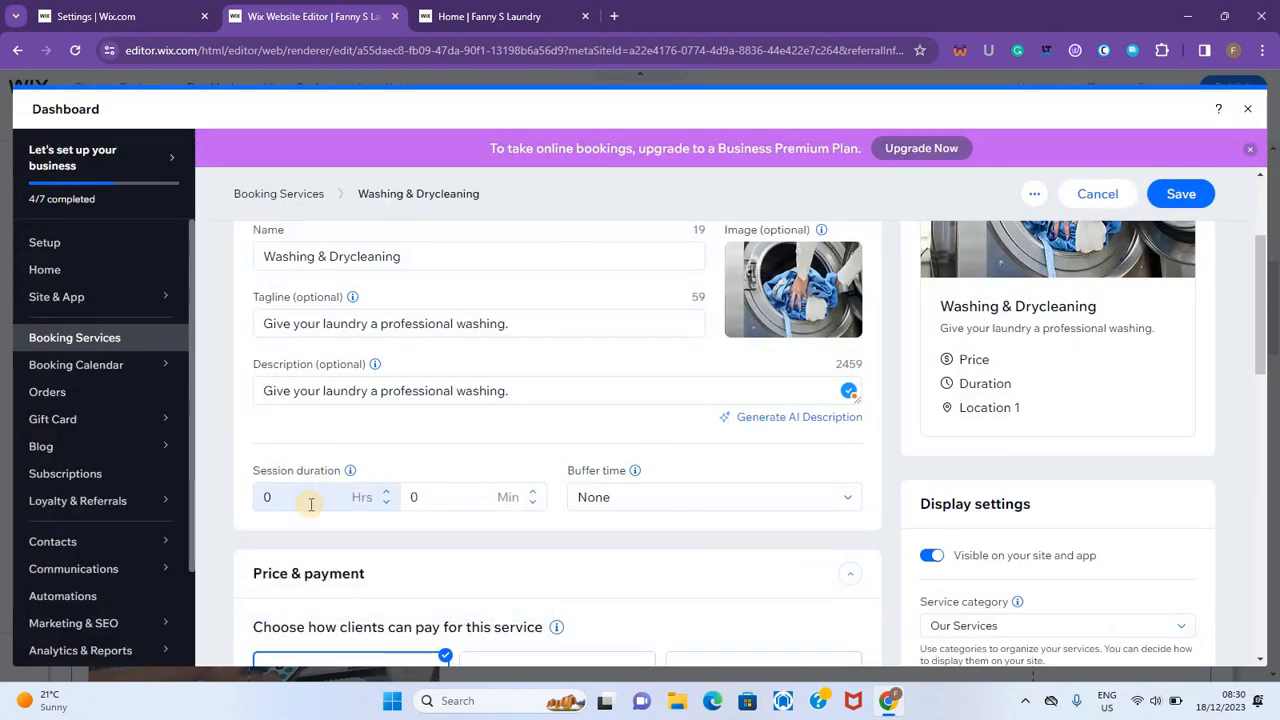
pyautogui.click(311, 505)
pyautogui.write('4')
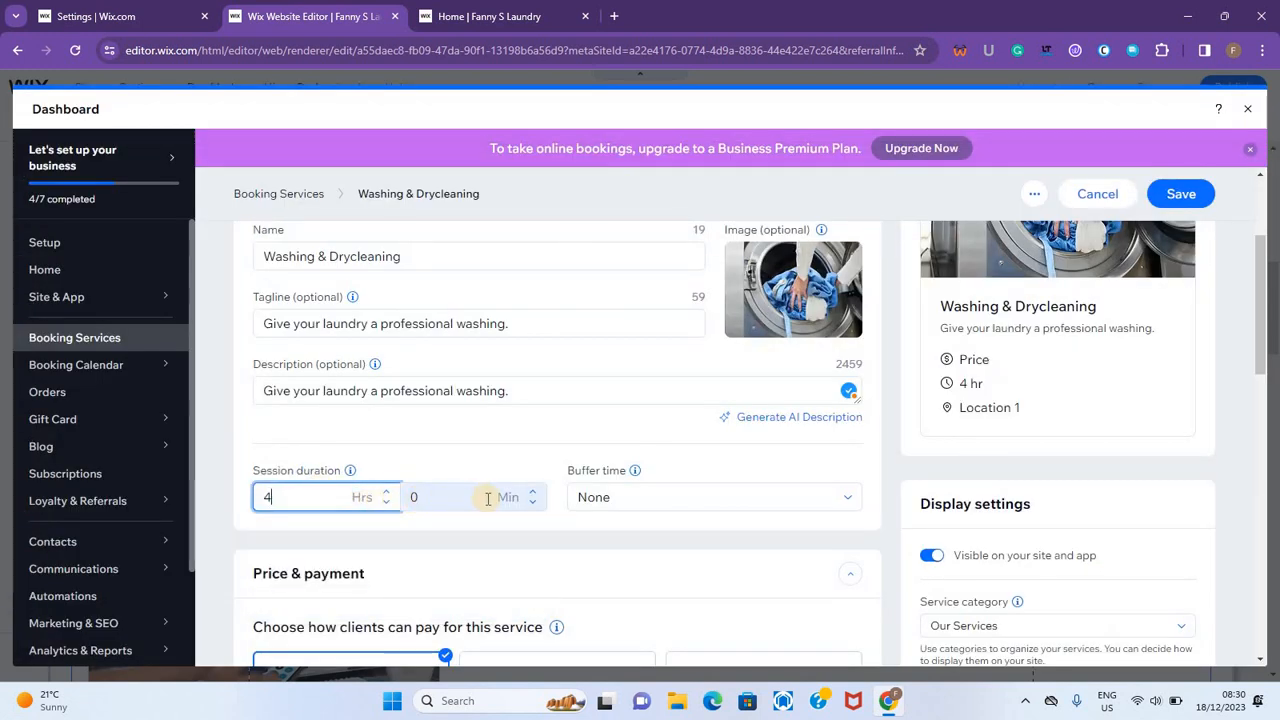
# - Set the service's payment preference to the entire amount in person and its price per session to USh 100000
pyautogui.scroll(-2, 616, 530)
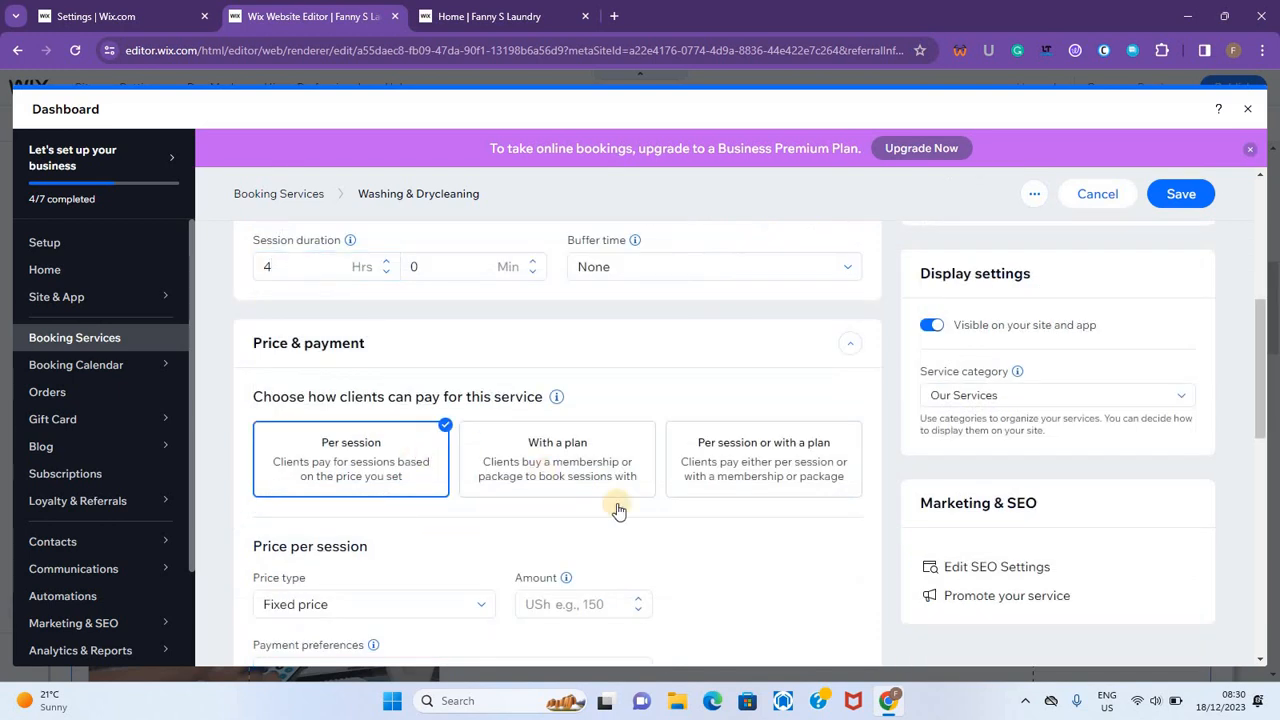
pyautogui.scroll(-1, 686, 543)
pyautogui.click(551, 512)
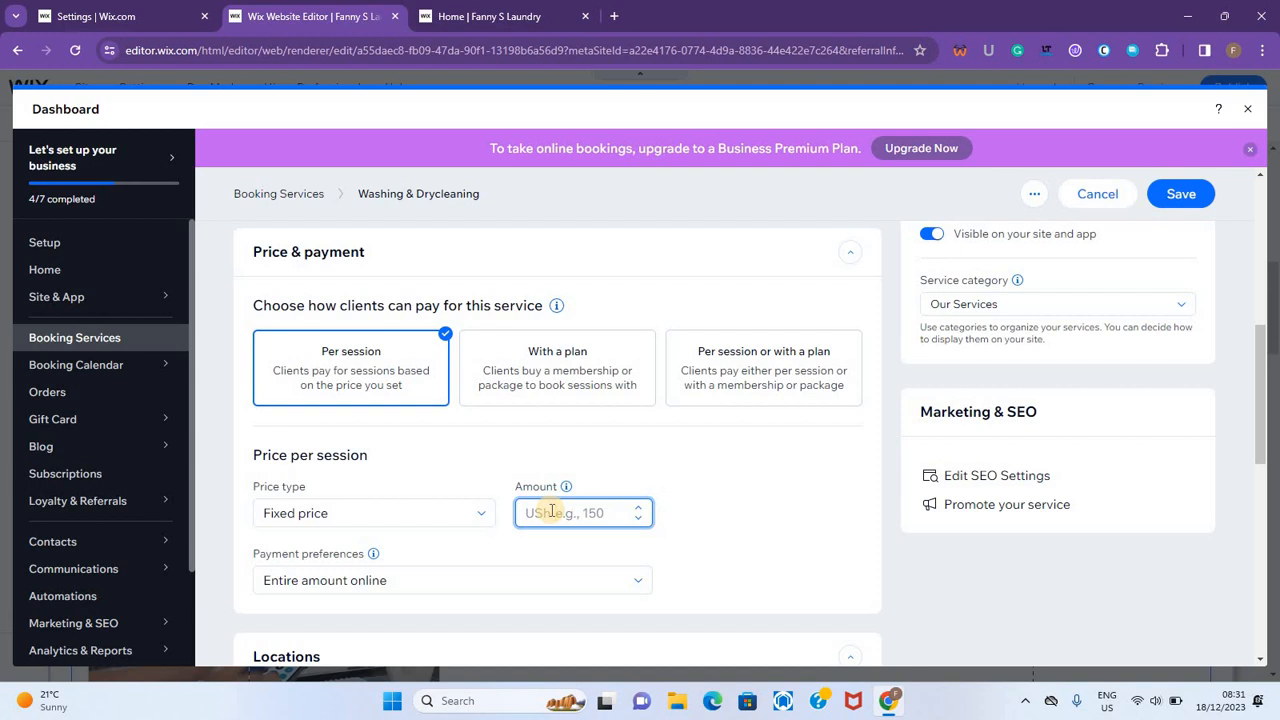
pyautogui.click(491, 580)
pyautogui.click(437, 550)
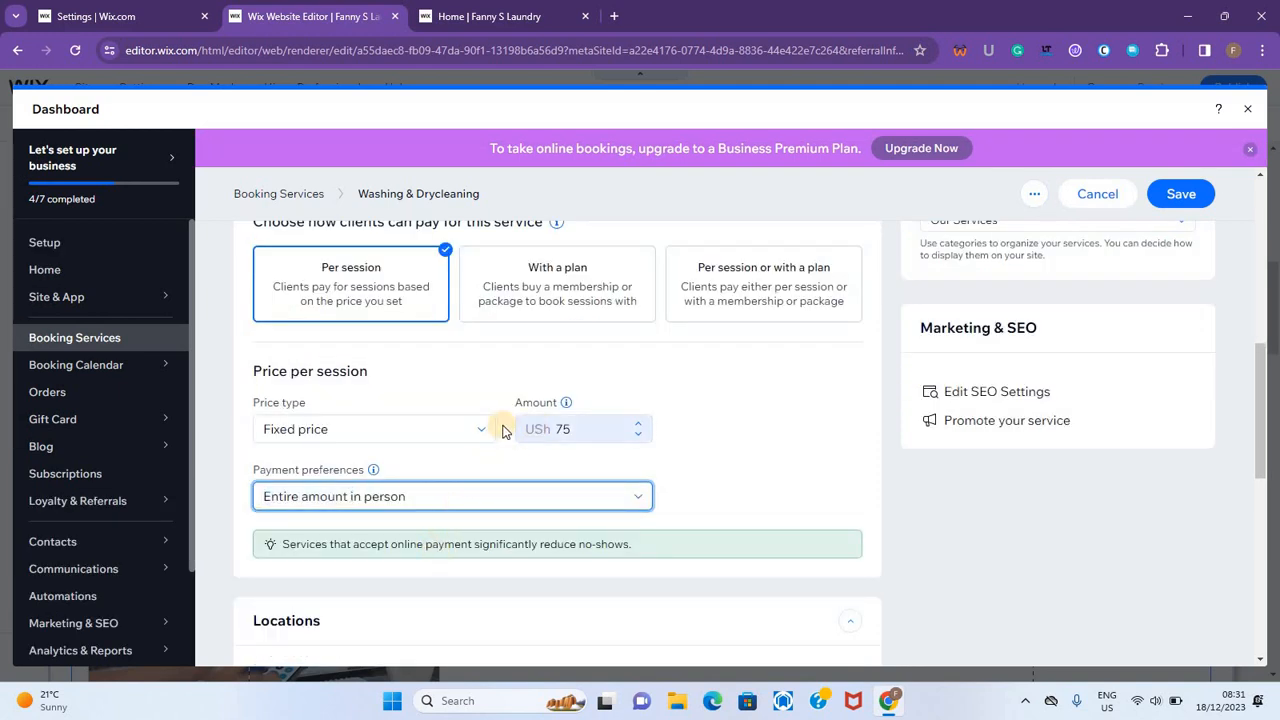
pyautogui.click(553, 426)
pyautogui.doubleClick(584, 430)
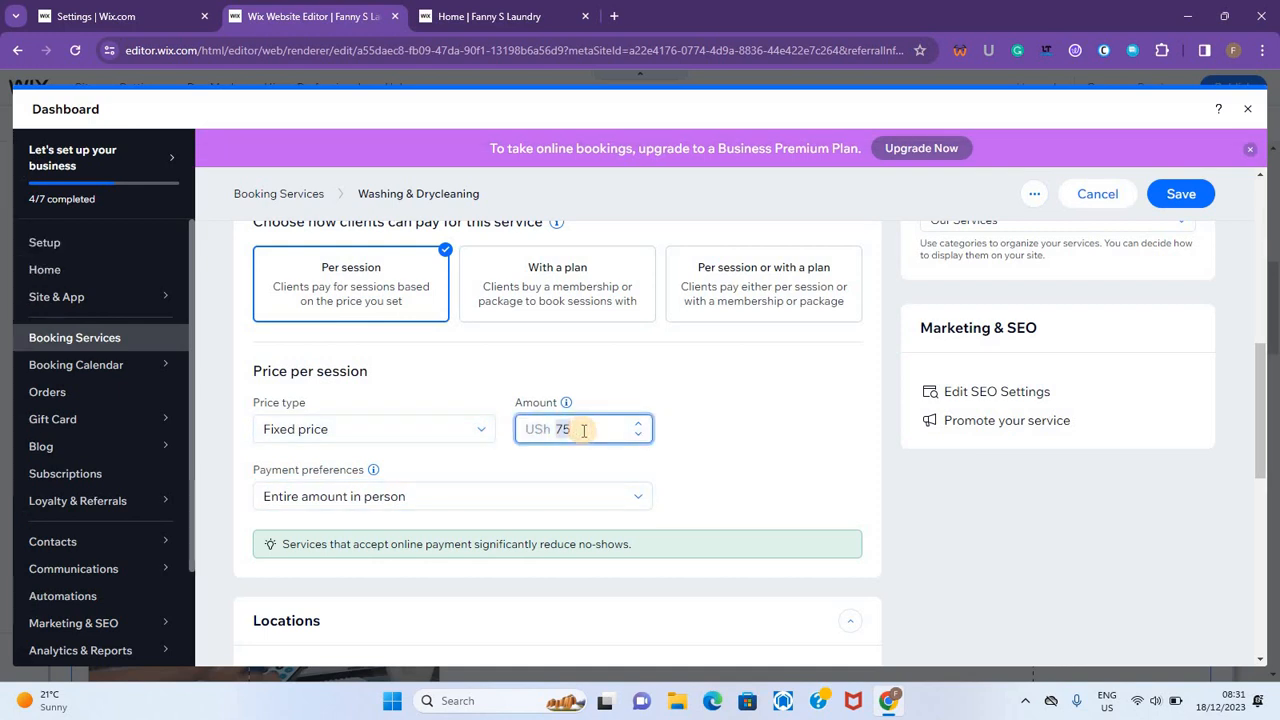
pyautogui.write('100000')
pyautogui.click(470, 429)
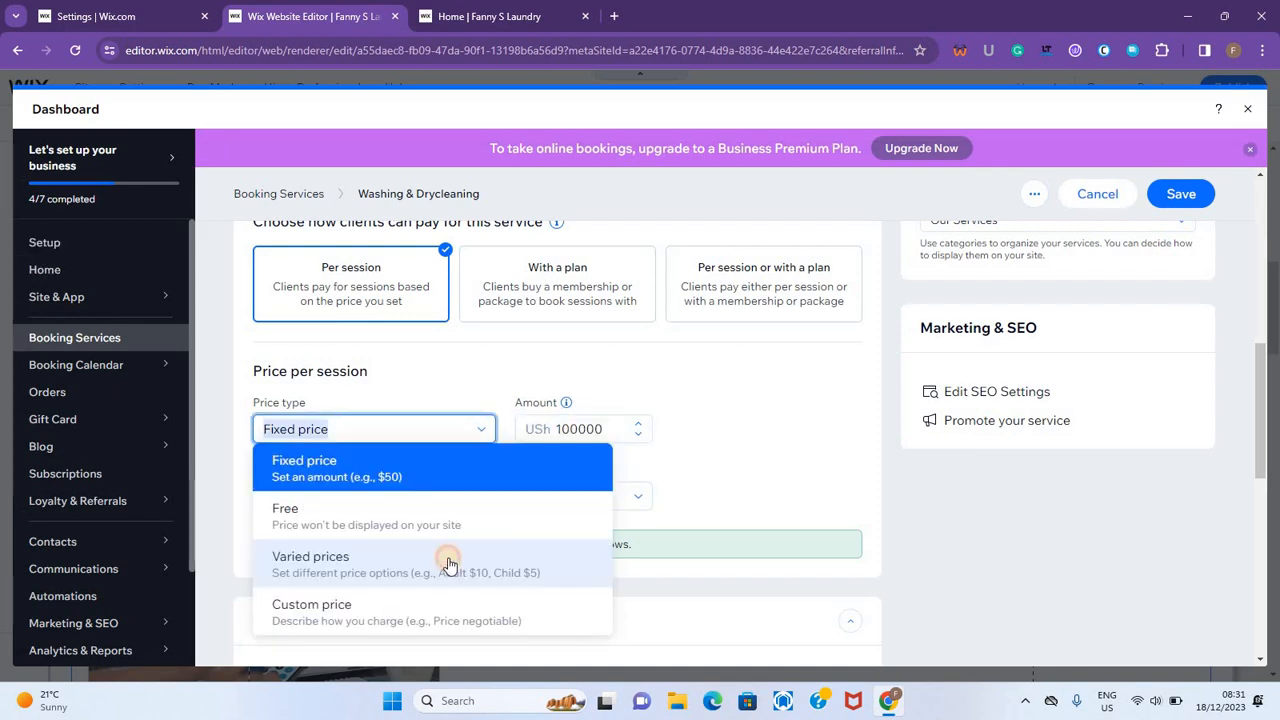
pyautogui.click(445, 563)
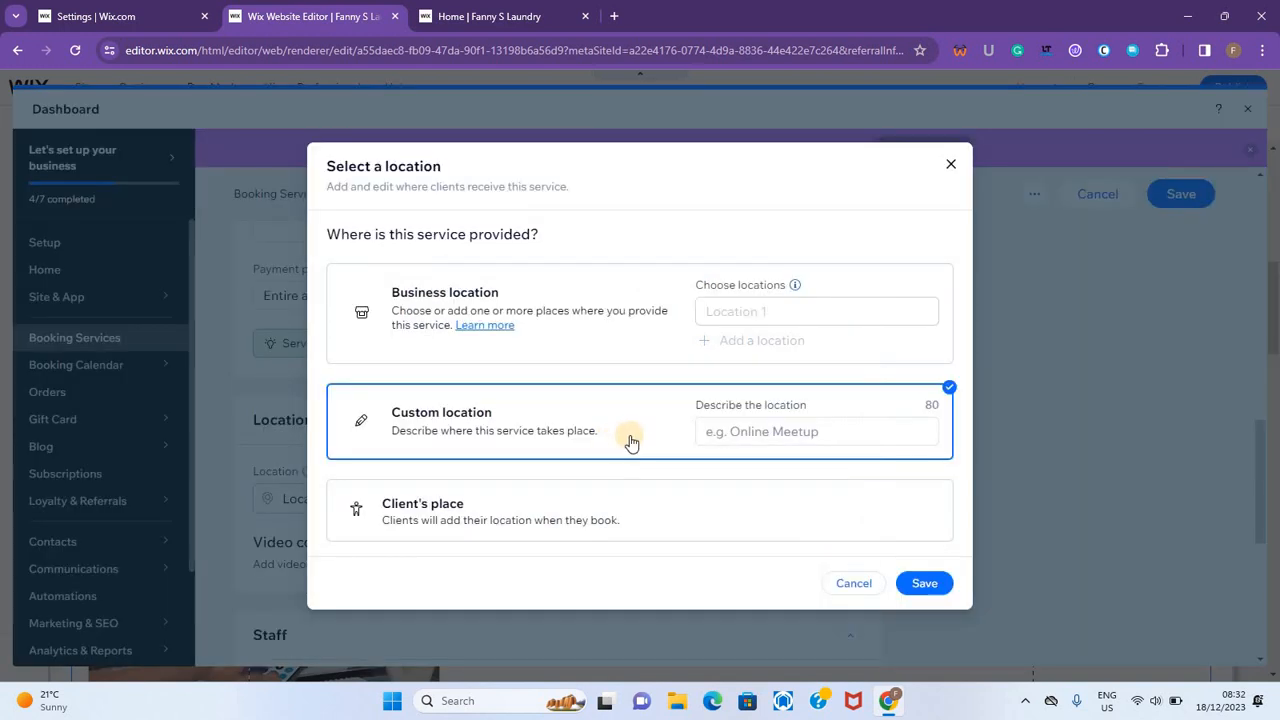
# - Describe the service's custom location as "Kampala" and save the location and the service
pyautogui.click(806, 432)
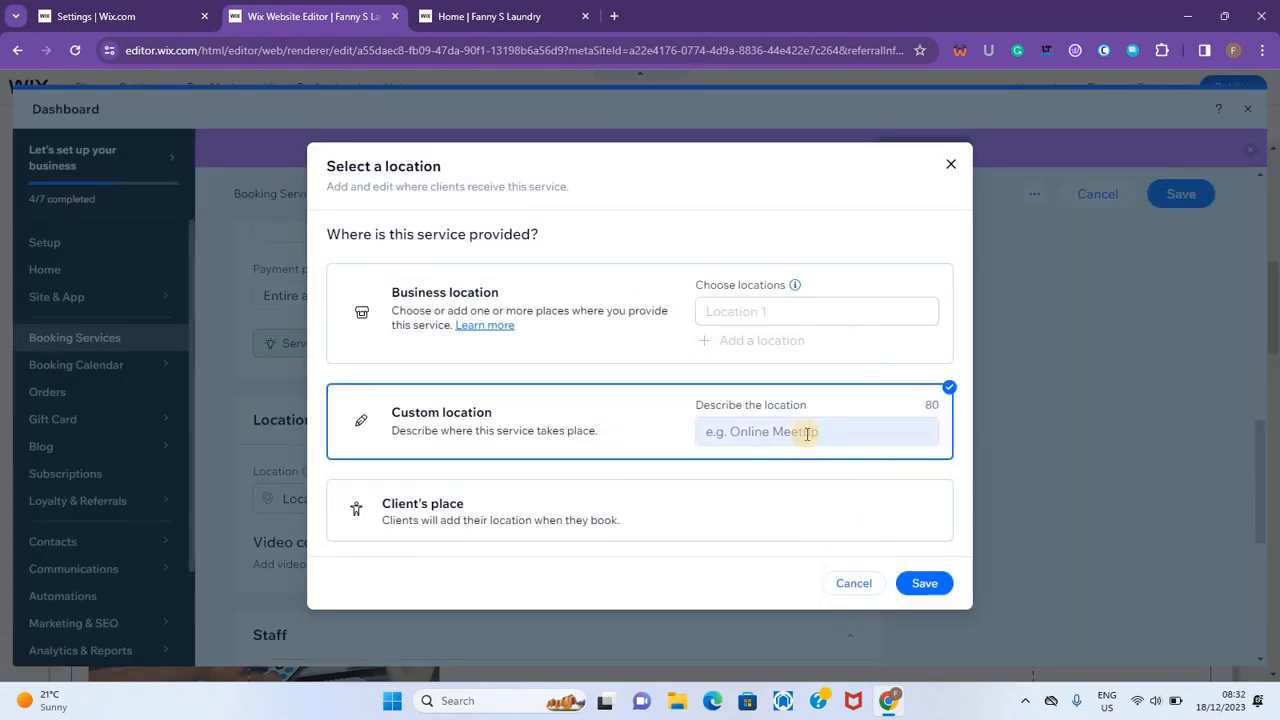
pyautogui.write('Kampala')
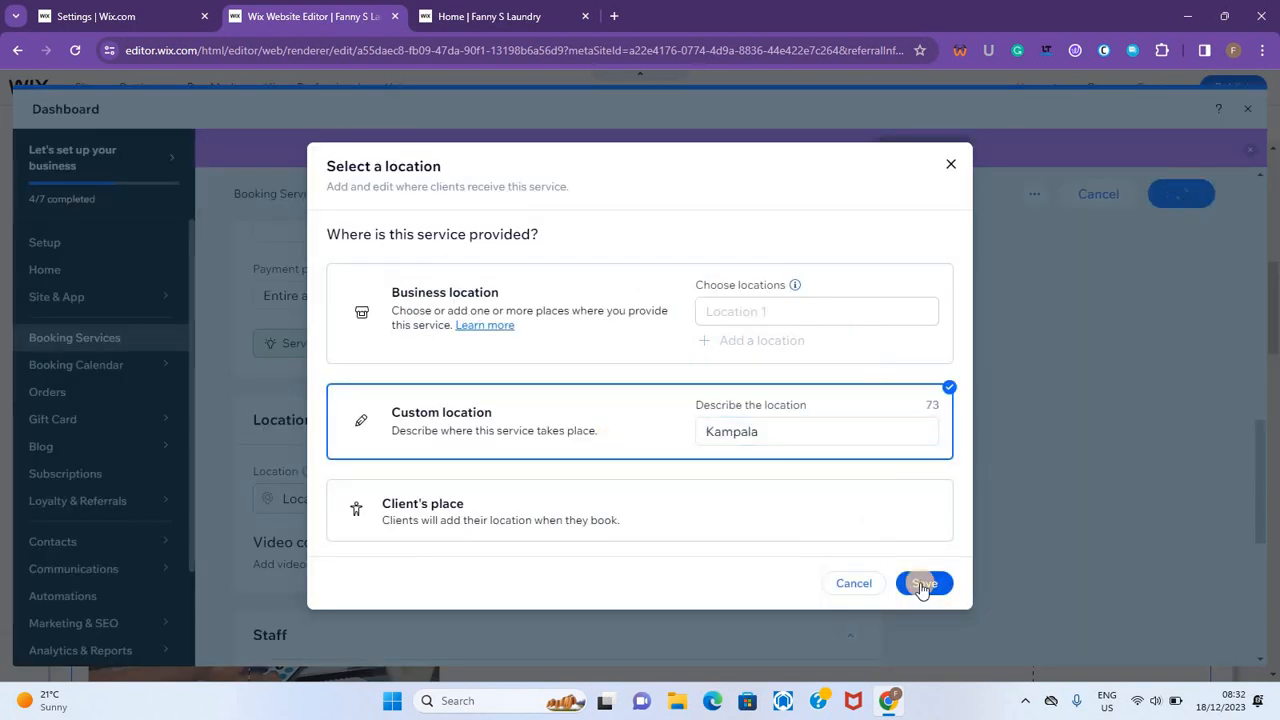
pyautogui.click(1180, 195)
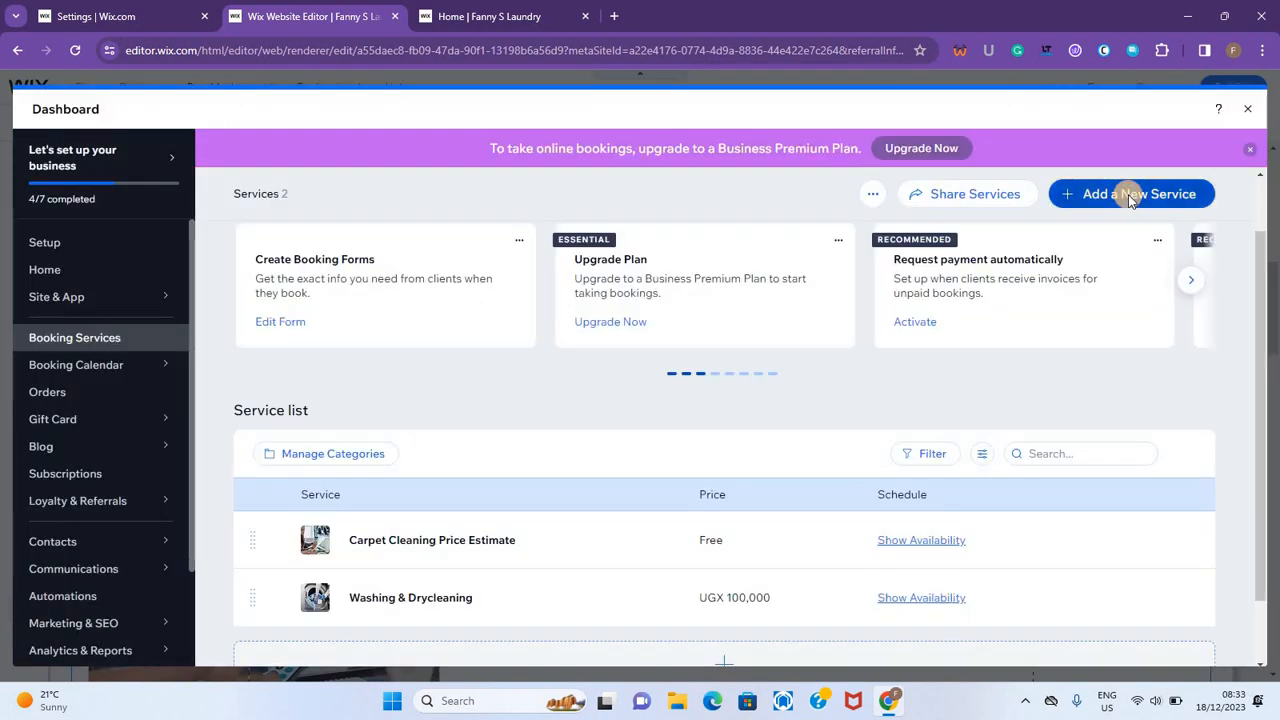
# - Add another appointment service and name it "Duvet & Blankets Cleaning"
pyautogui.click(1130, 196)
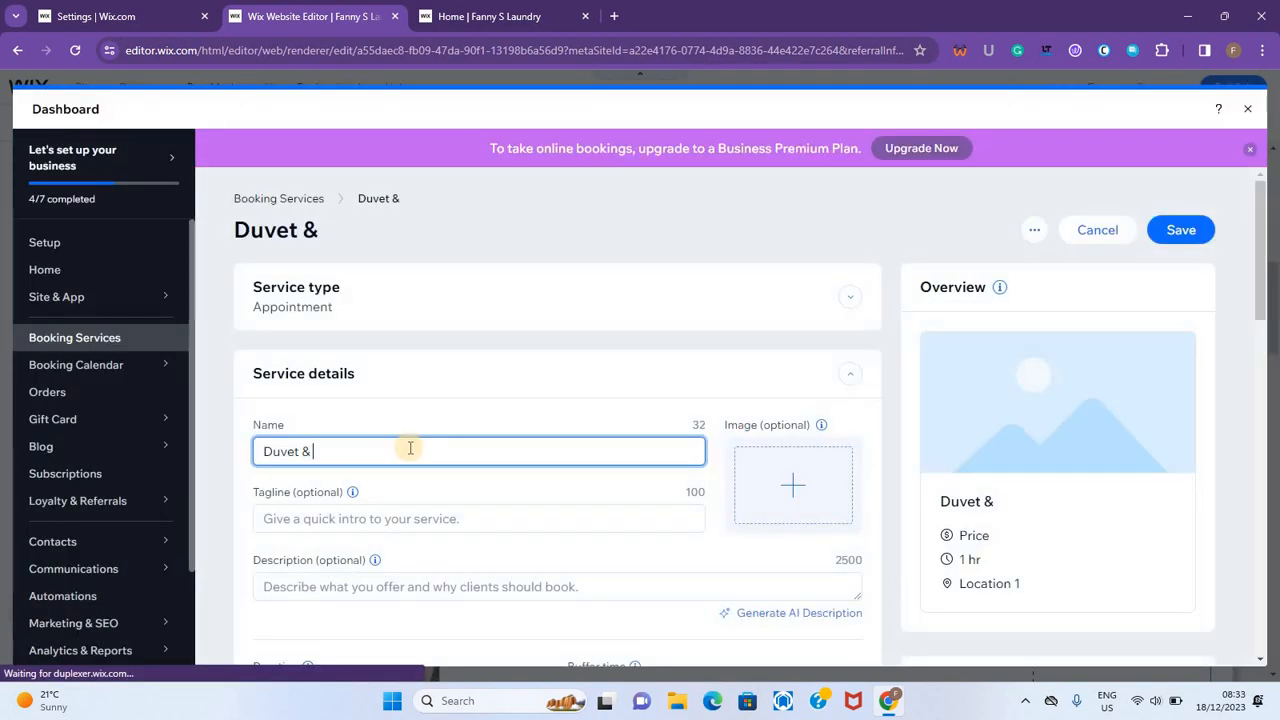
pyautogui.write('Blank')
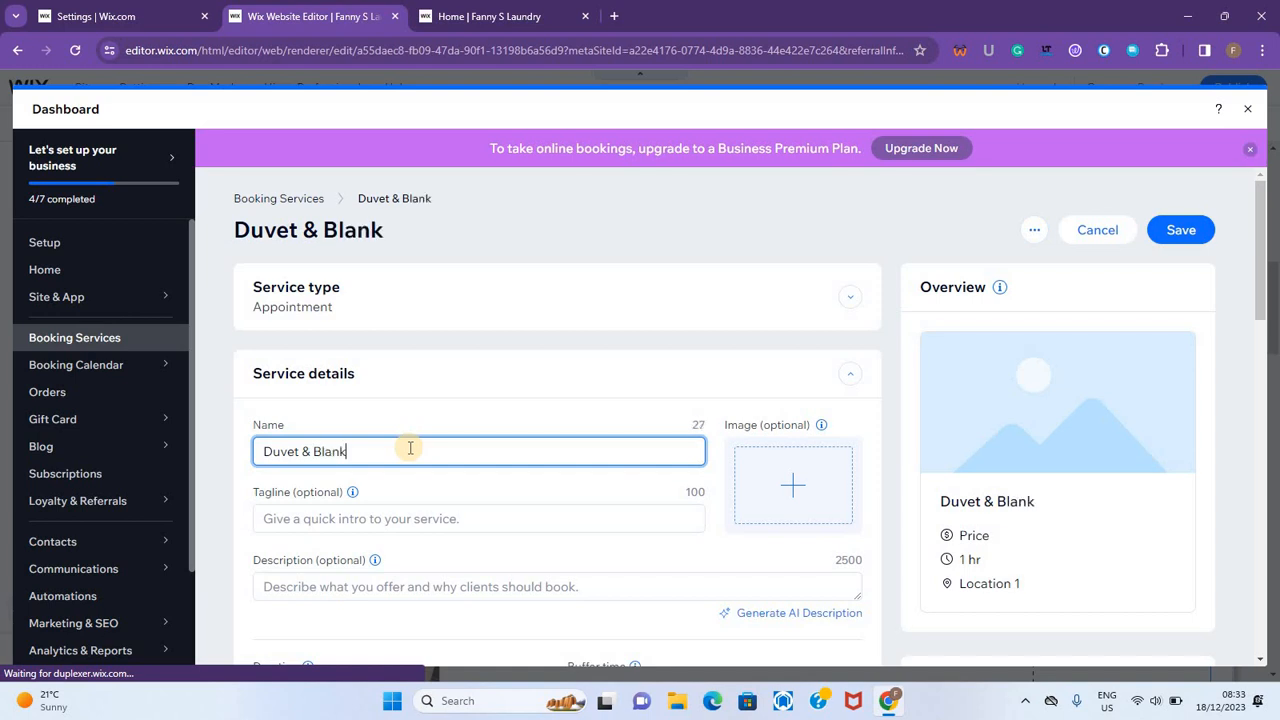
pyautogui.write('ets Cleaning')
# - Copy the service name "Duvet & Blankets Cleaning" into both its tagline and its description
pyautogui.hotkey('ctrl', 'a')
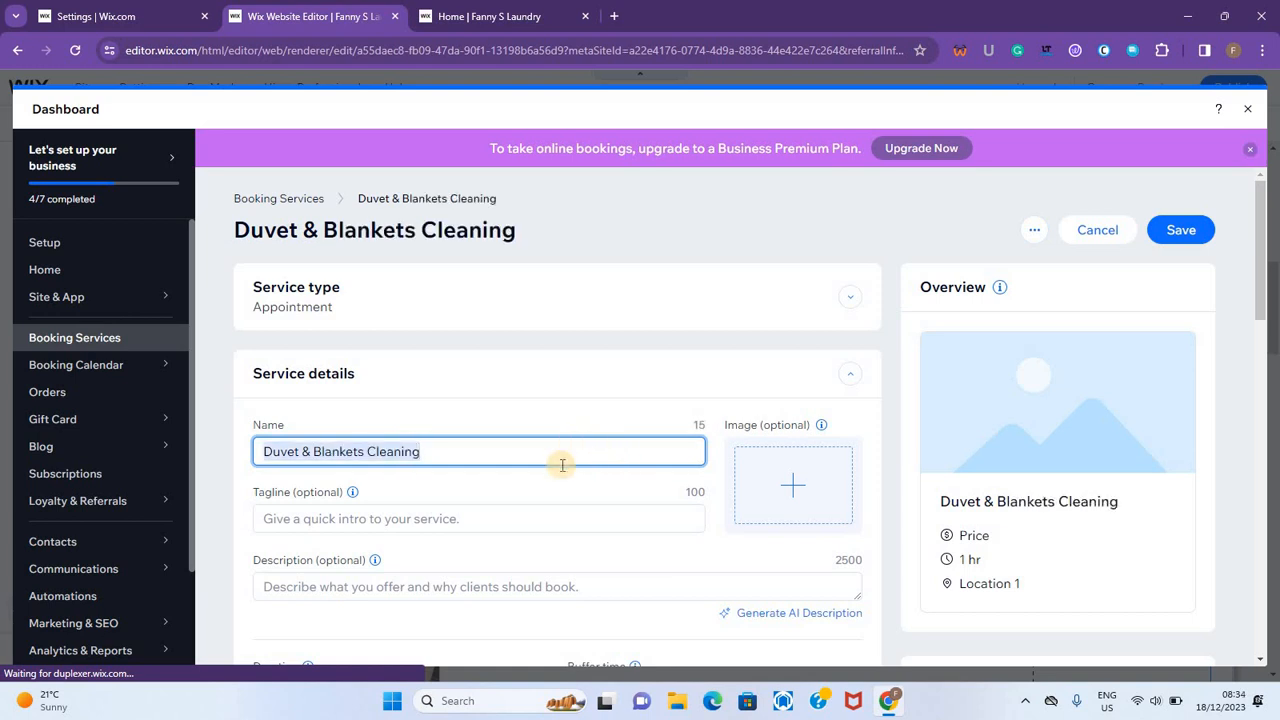
pyautogui.hotkey('ctrl', 'c')
pyautogui.click(523, 519)
pyautogui.hotkey('ctrl', 'v')
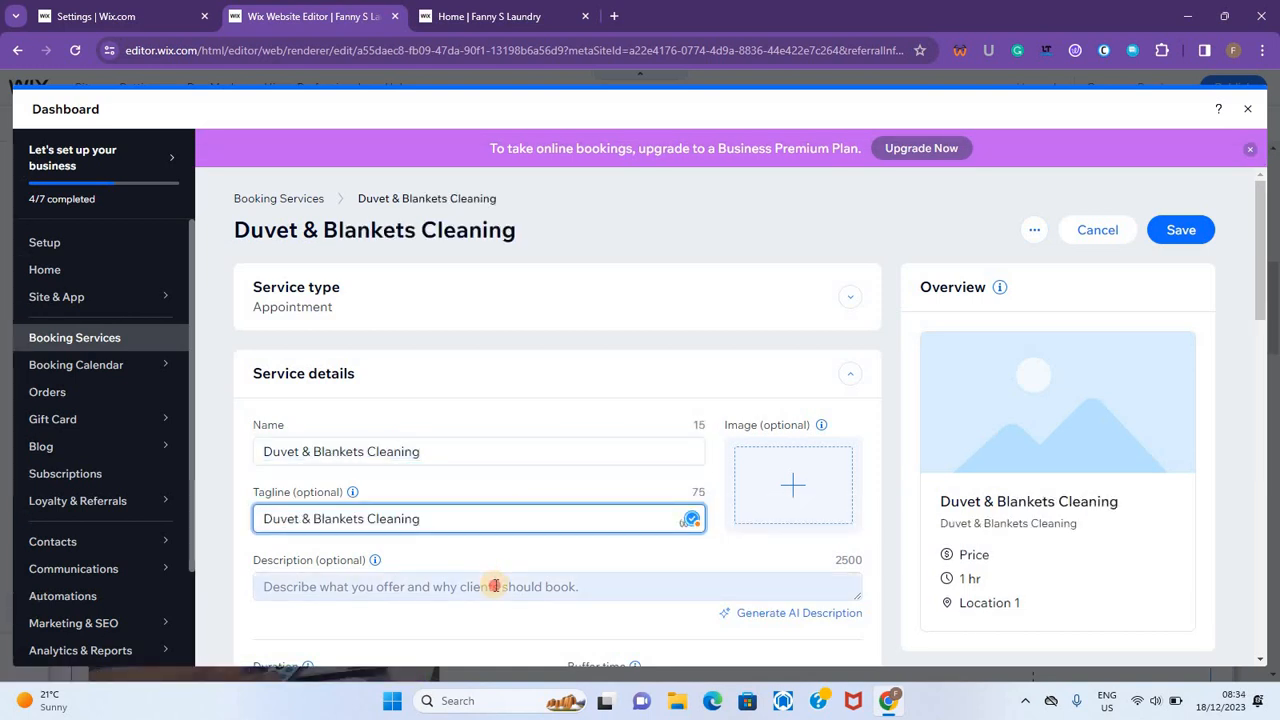
pyautogui.click(495, 586)
pyautogui.hotkey('ctrl', 'v')
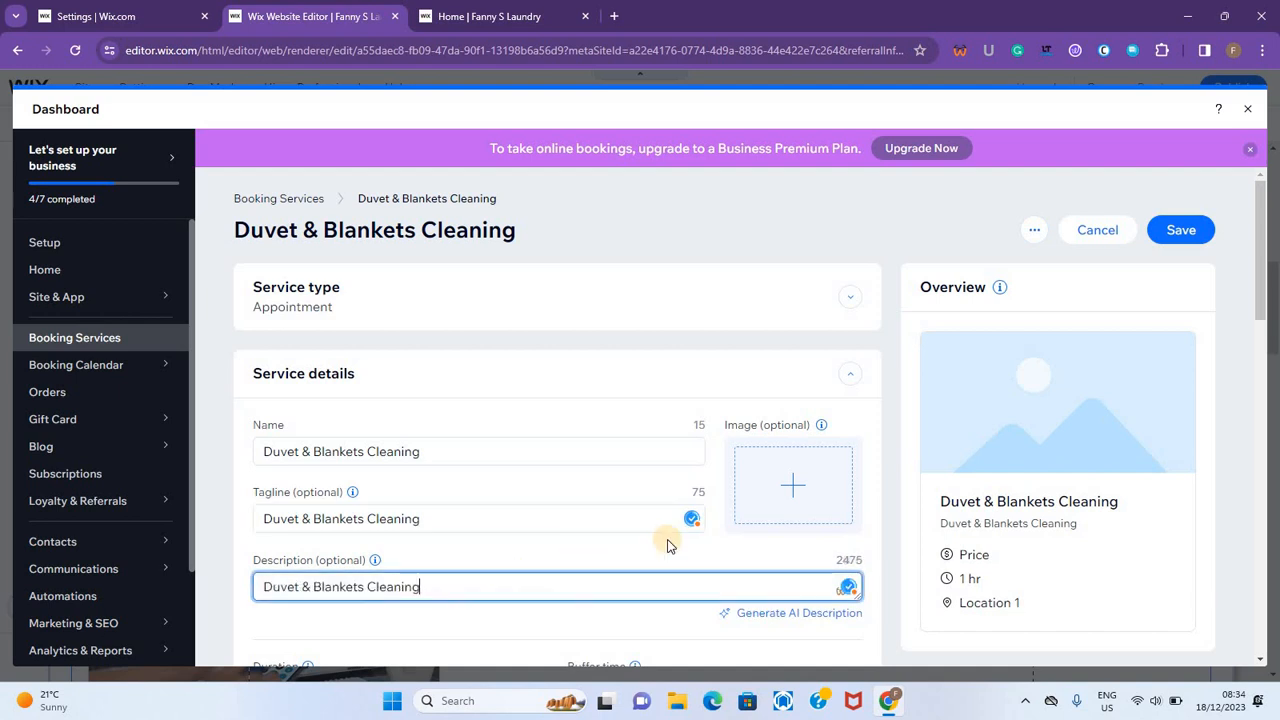
# - Search the Wix media for "blankets" and add the picture of folded blankets as the service's image
pyautogui.click(787, 503)
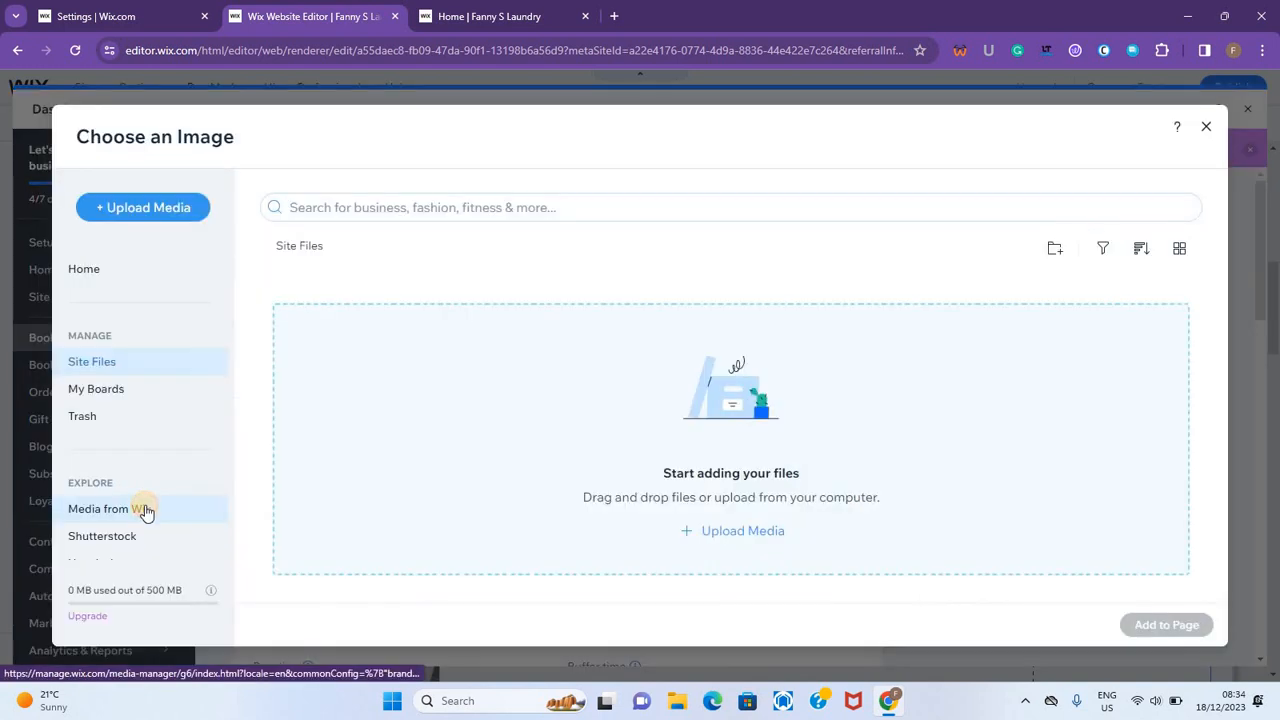
pyautogui.click(142, 509)
pyautogui.click(415, 207)
pyautogui.write('bla')
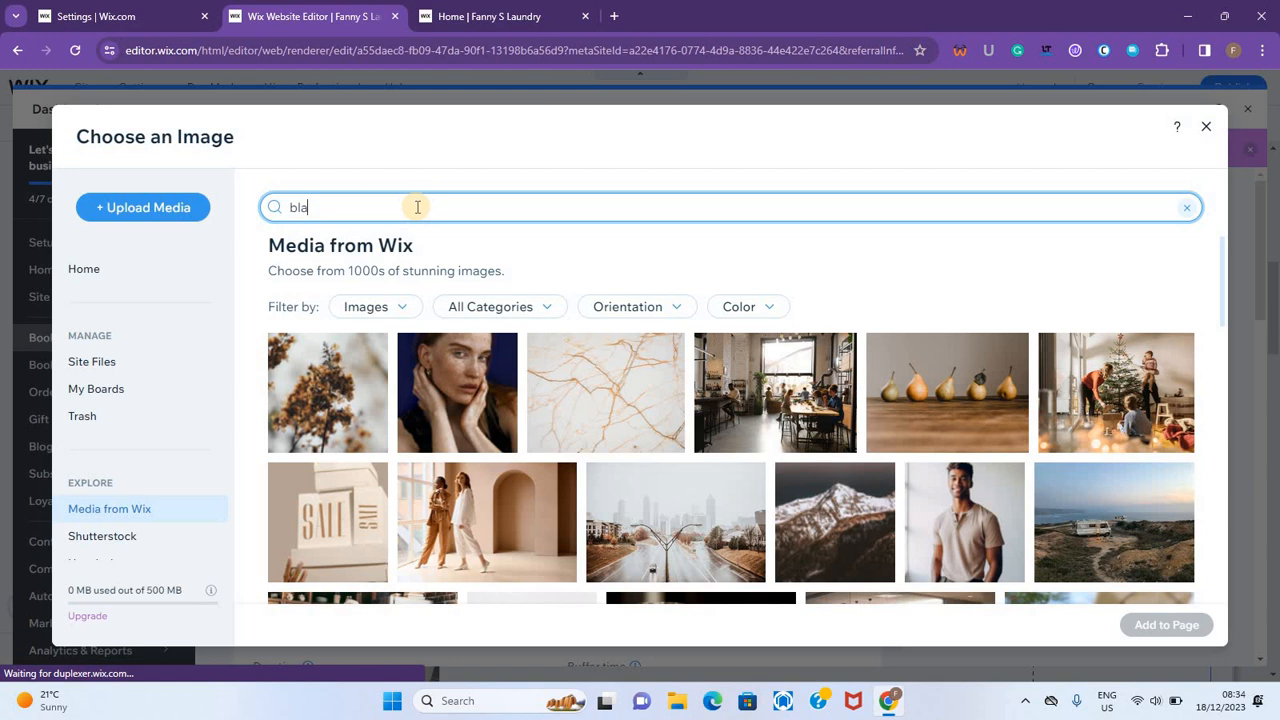
pyautogui.write('nkets')
pyautogui.click(390, 465)
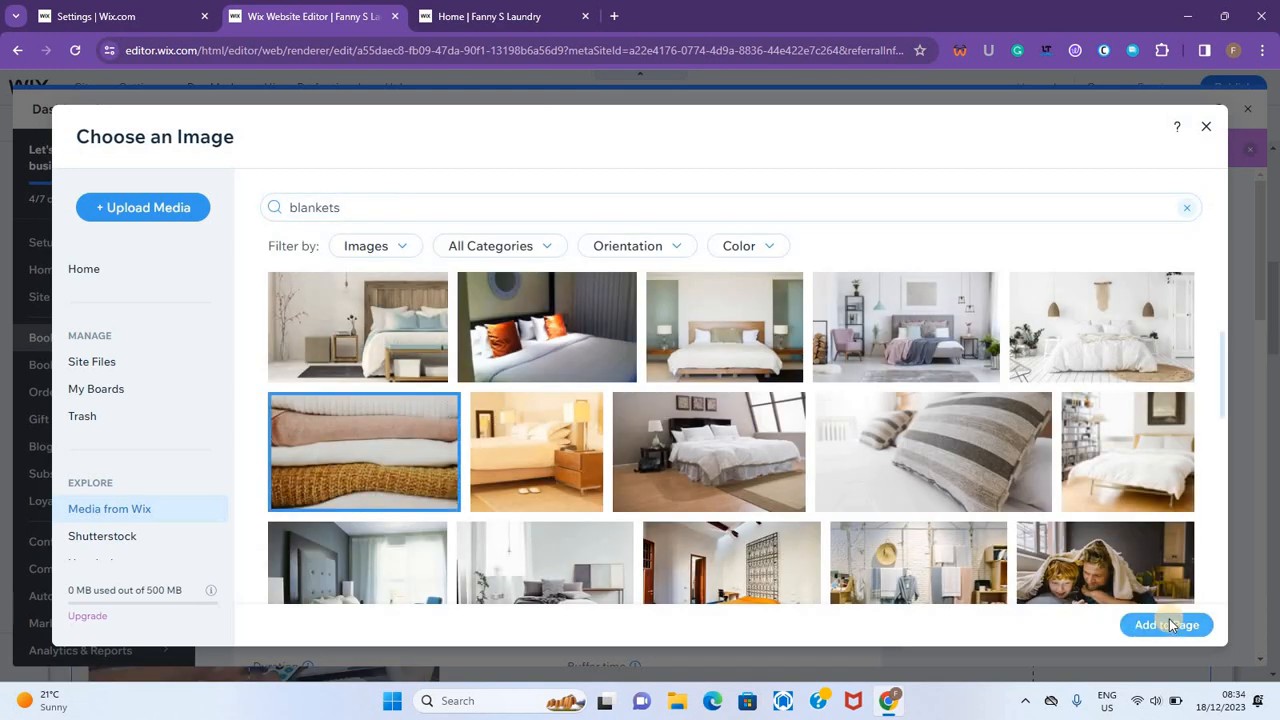
pyautogui.click(1169, 624)
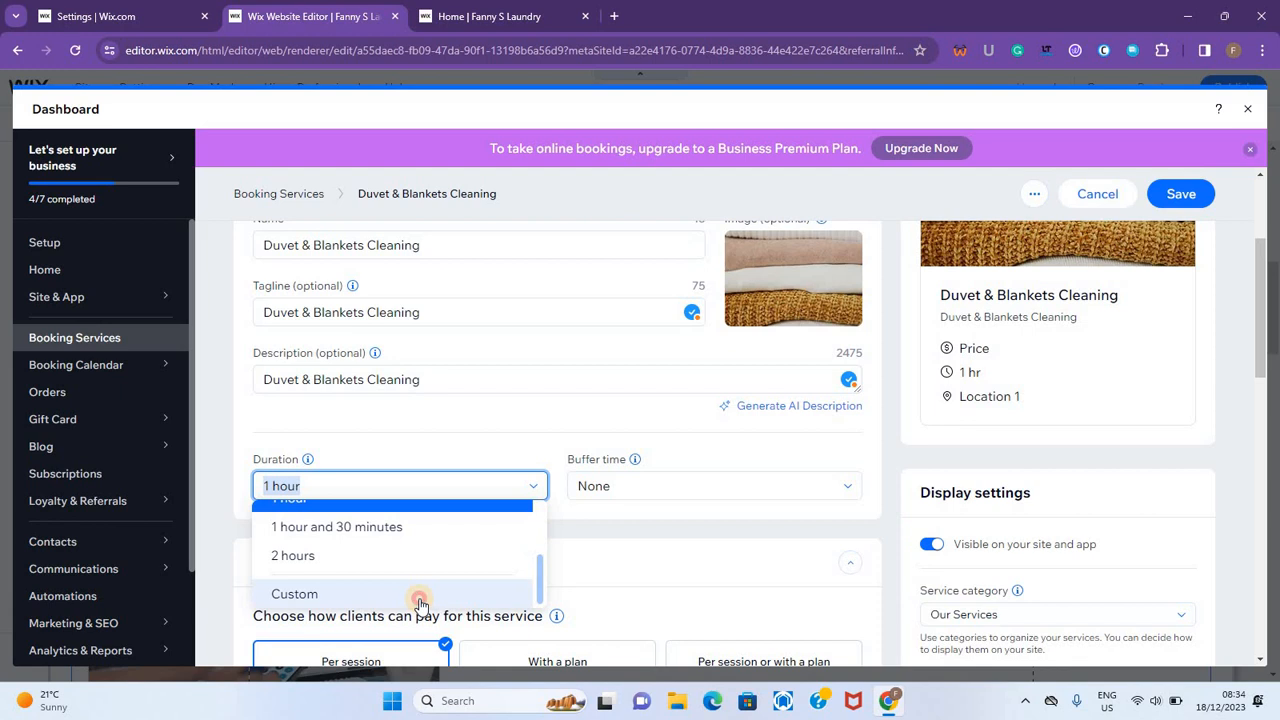
# - Set the service's custom session duration to 26 hours and its price per session to USh 20000, and save the service
pyautogui.click(420, 603)
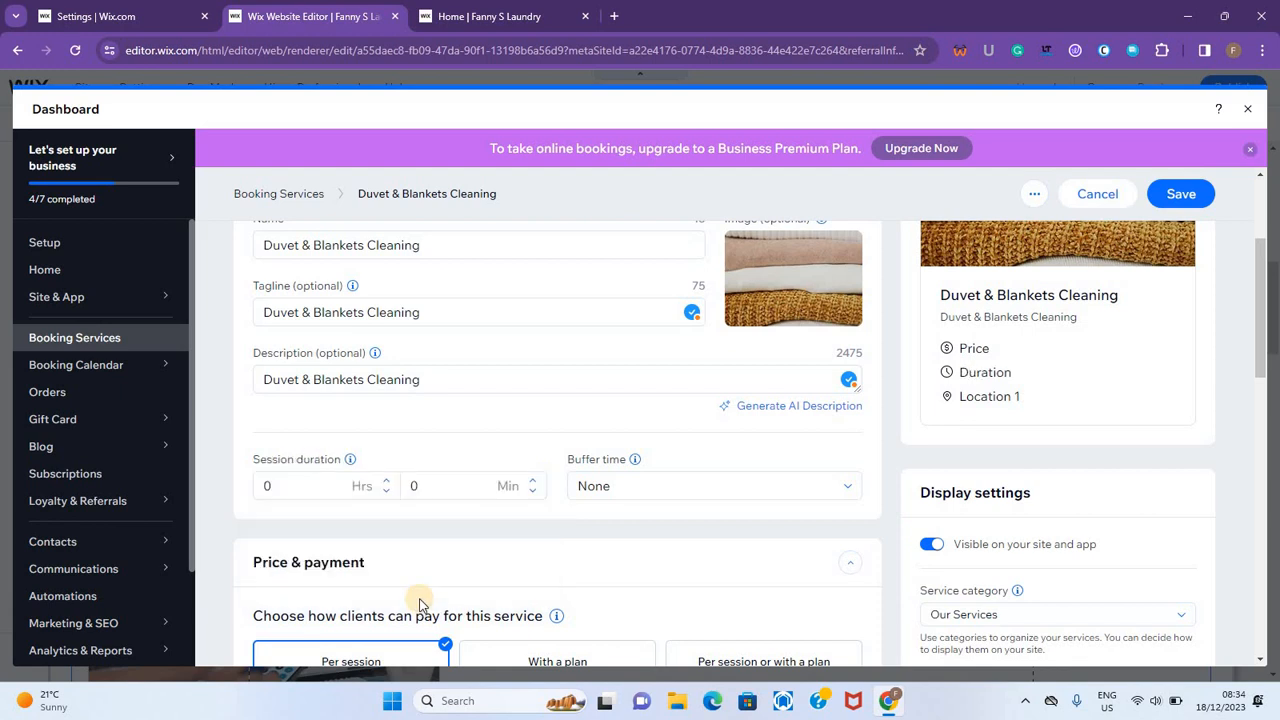
pyautogui.click(306, 485)
pyautogui.write('26')
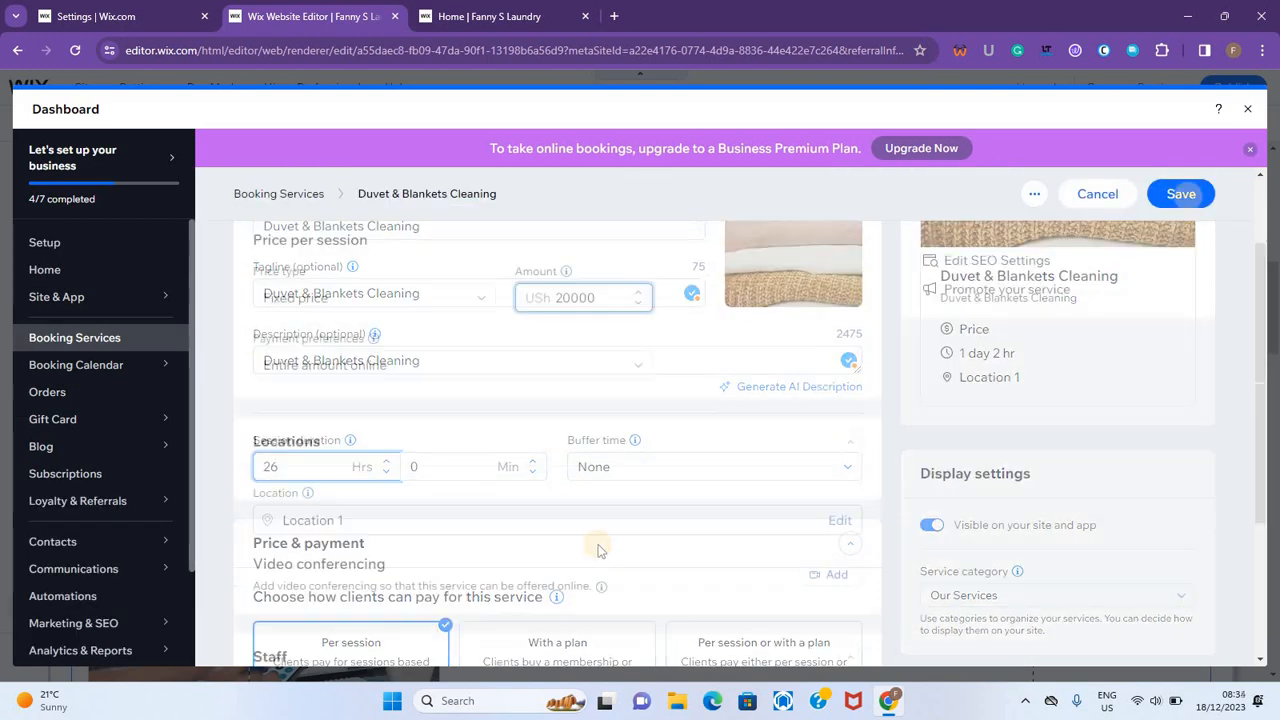
pyautogui.click(1187, 197)
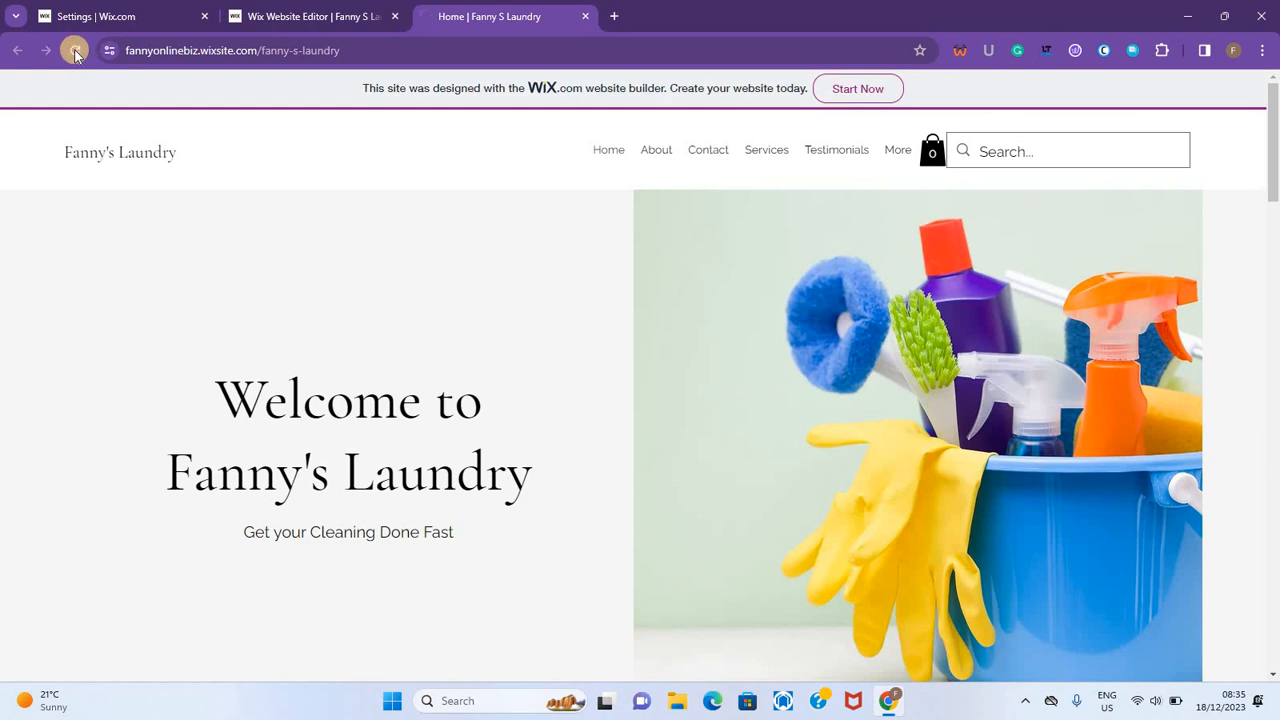
# - Check the services on the live home page and delete the "Carpet Cleaning Price Estimate" service from the booking services
pyautogui.scroll(-8, 1275, 262)
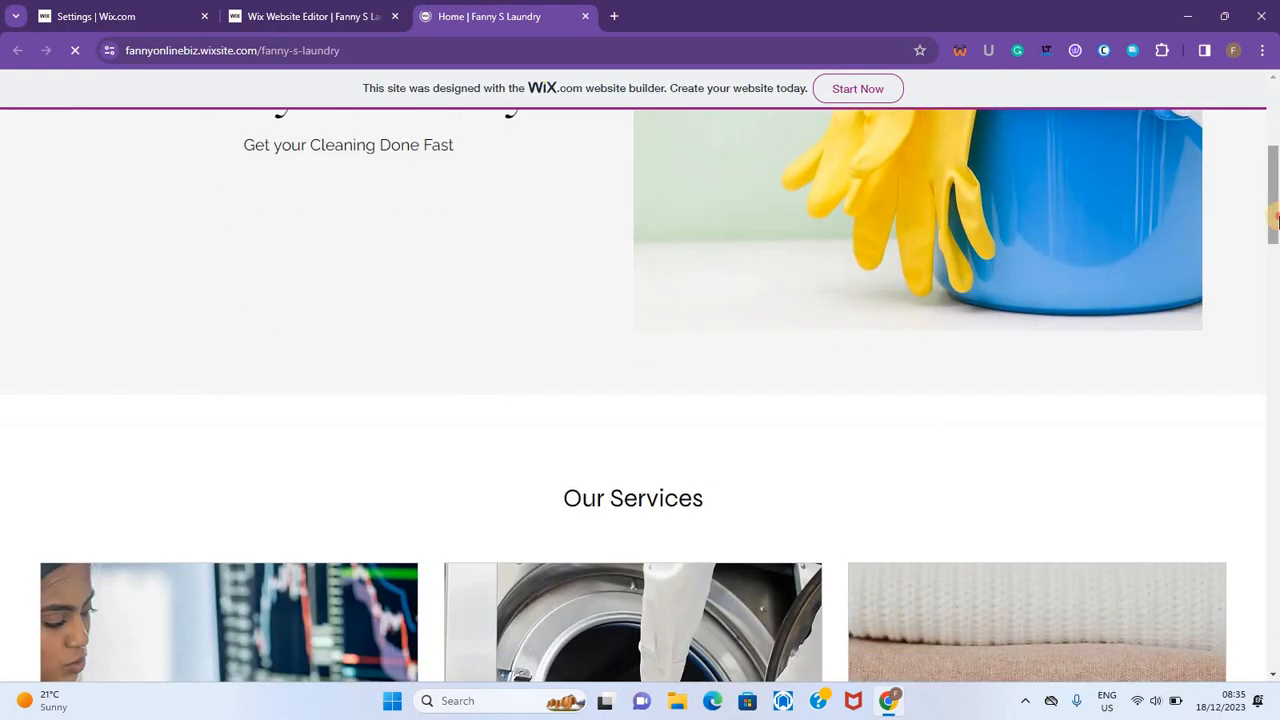
pyautogui.scroll(-2, 1275, 262)
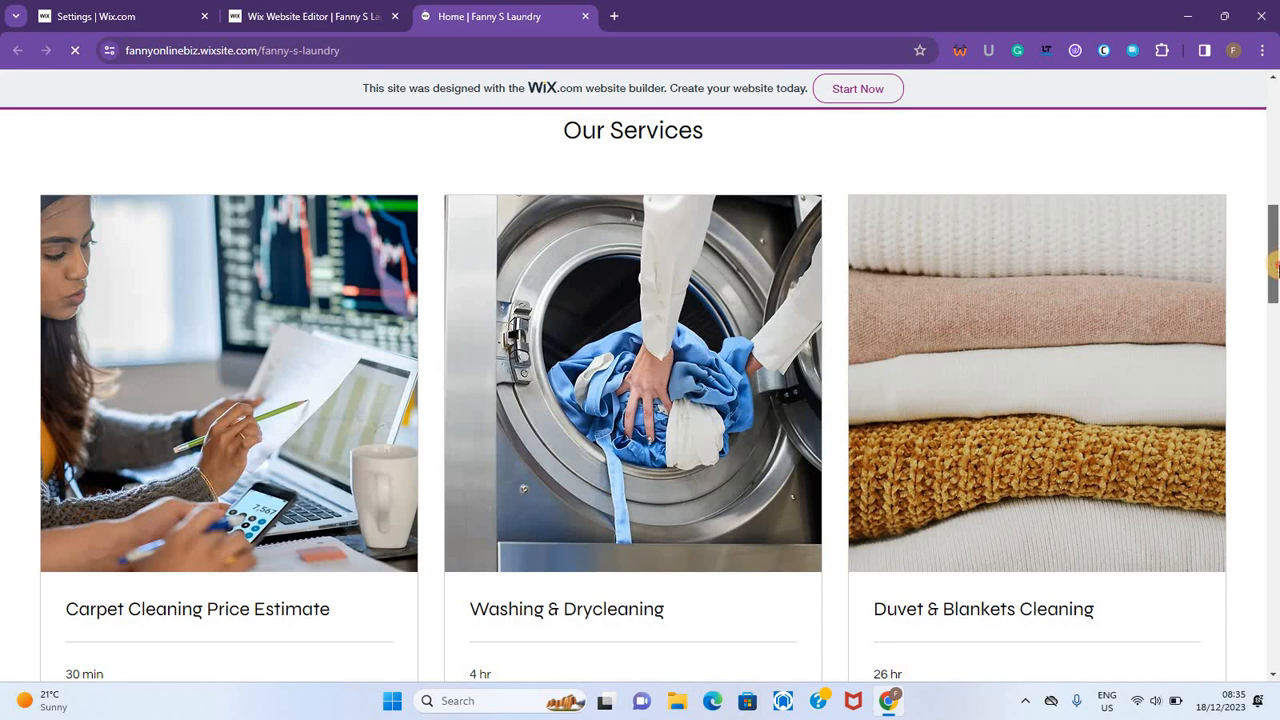
pyautogui.scroll(-2, 1276, 270)
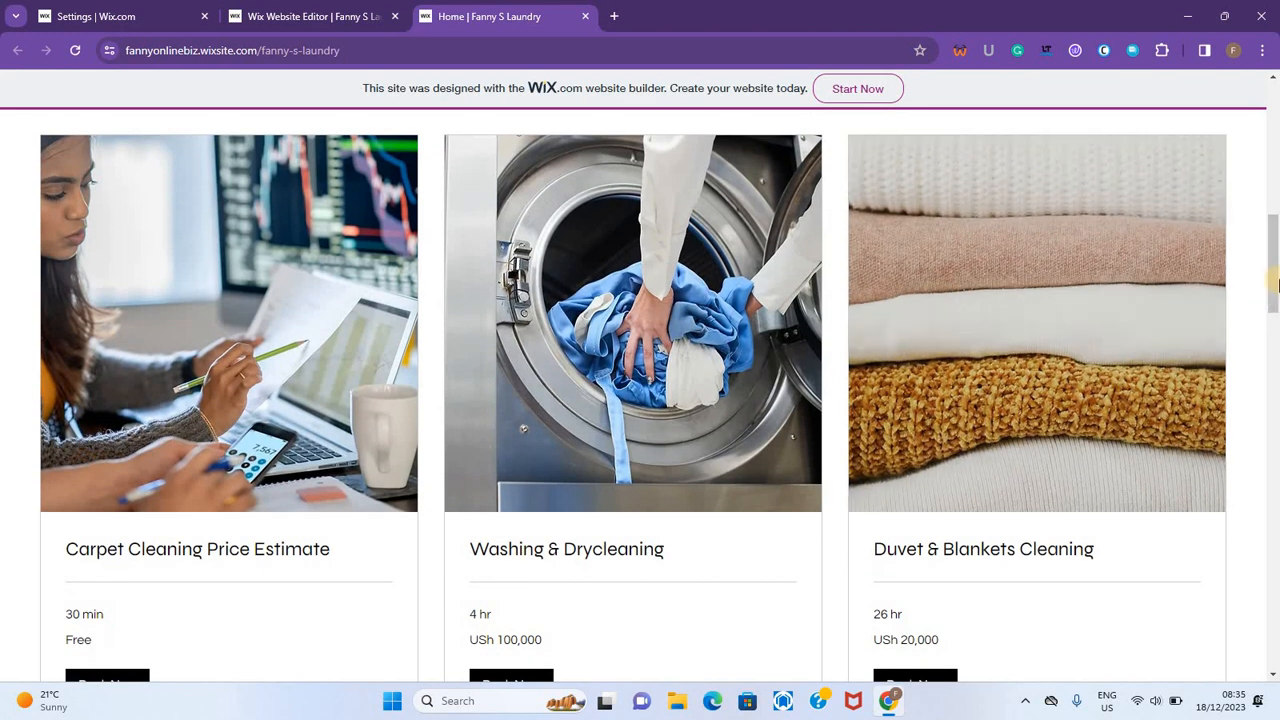
pyautogui.scroll(-5, 745, 268)
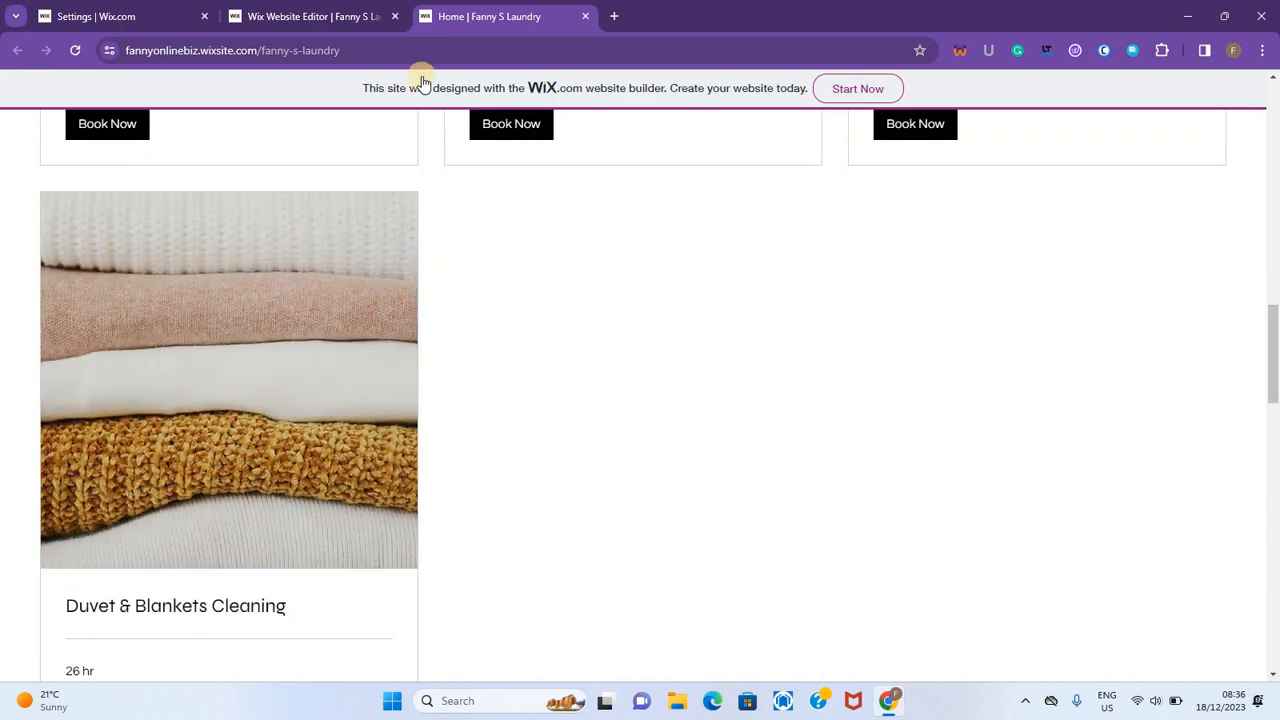
pyautogui.click(350, 8)
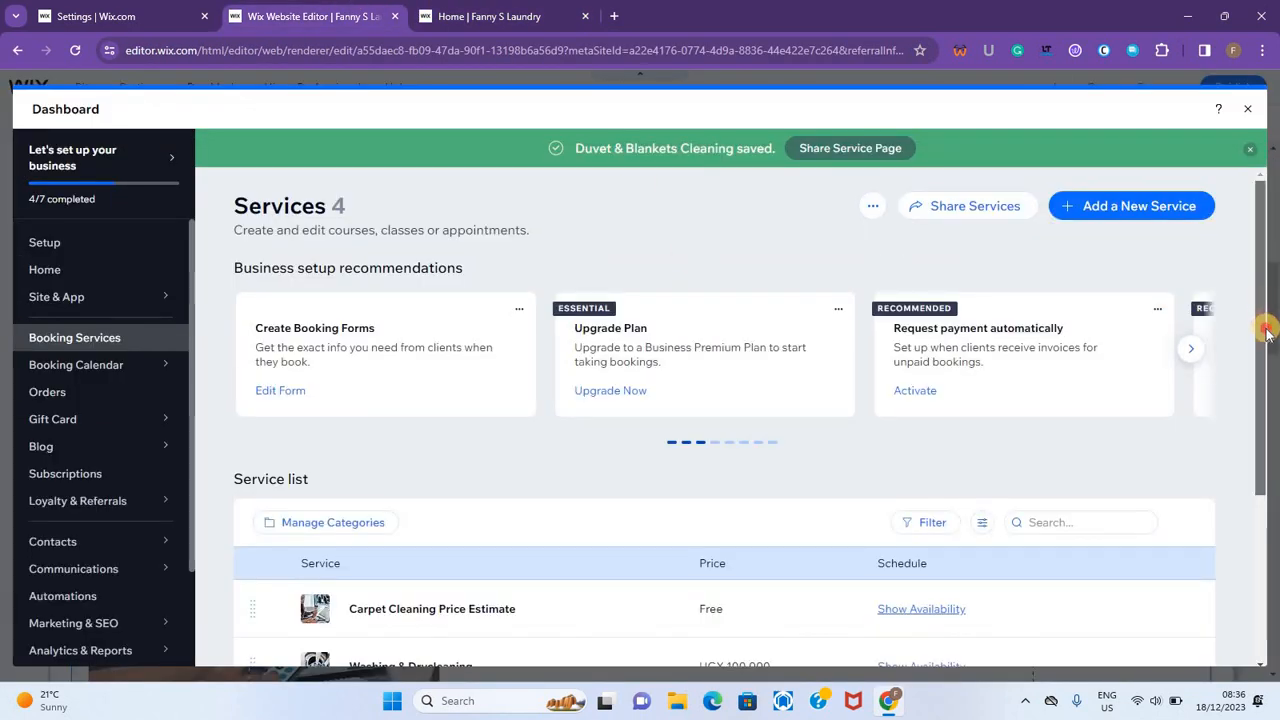
pyautogui.scroll(-2, 1265, 400)
pyautogui.scroll(-1, 1266, 400)
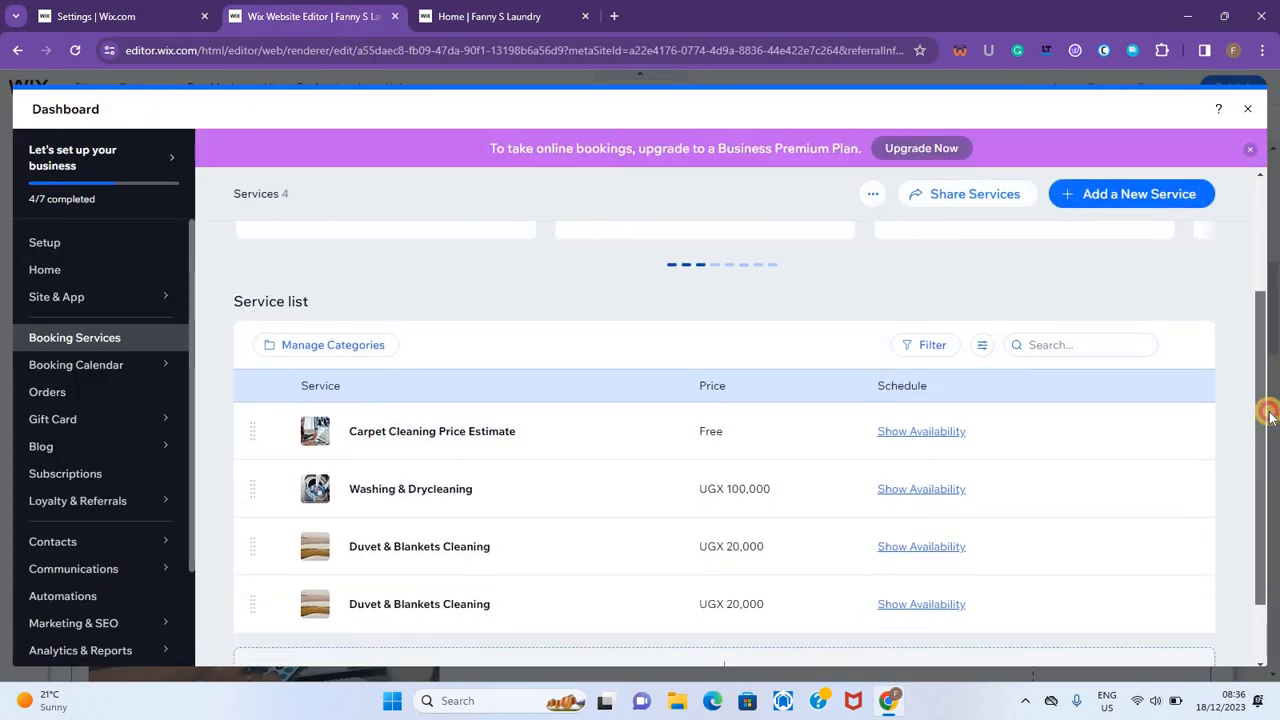
pyautogui.click(1177, 410)
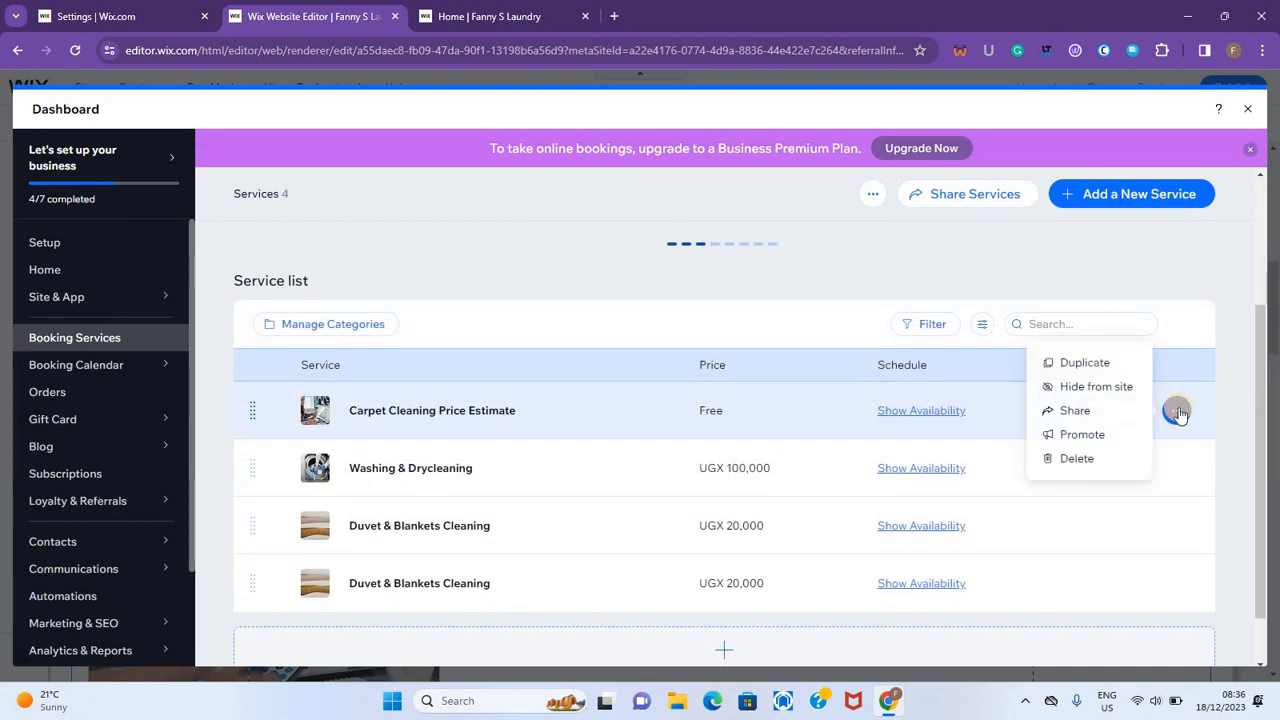
pyautogui.click(1068, 457)
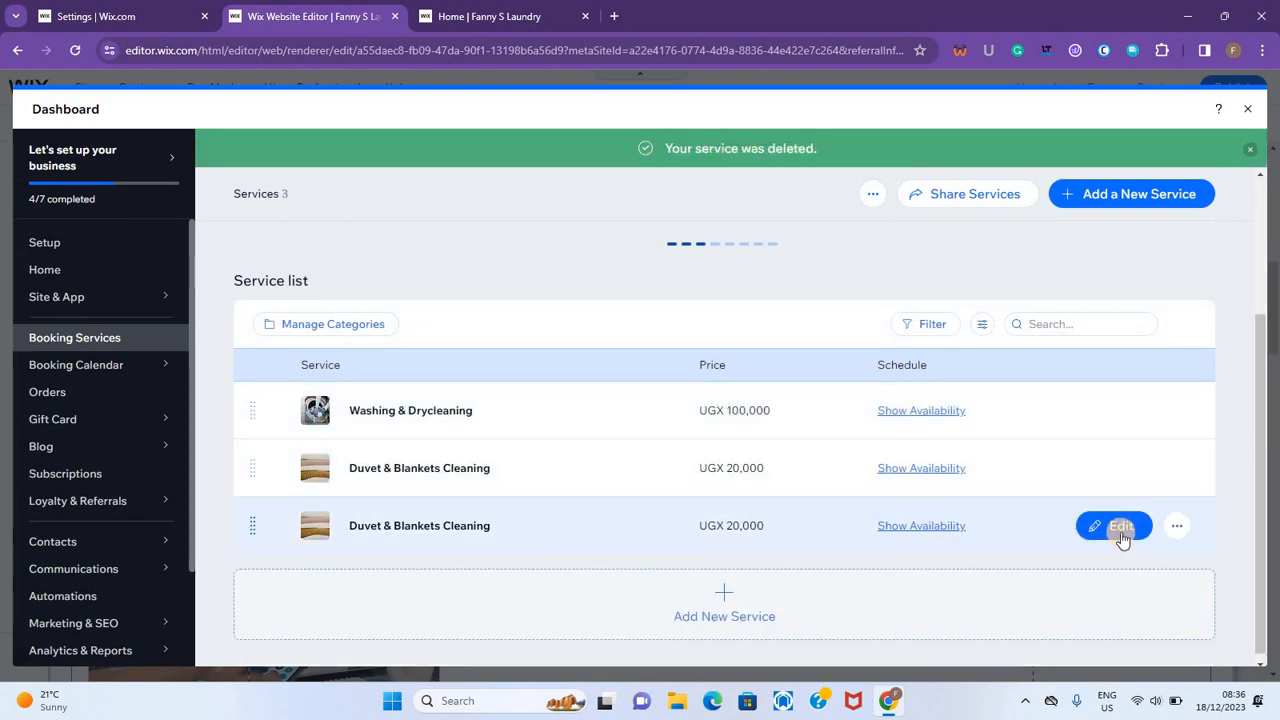
# - Rename the last duplicate "Duvet & Blankets Cleaning" service as "Carpets Cleaning", with "Carpet Cleaning" as its tagline and description
pyautogui.click(1121, 529)
pyautogui.write('Carpets Clean')
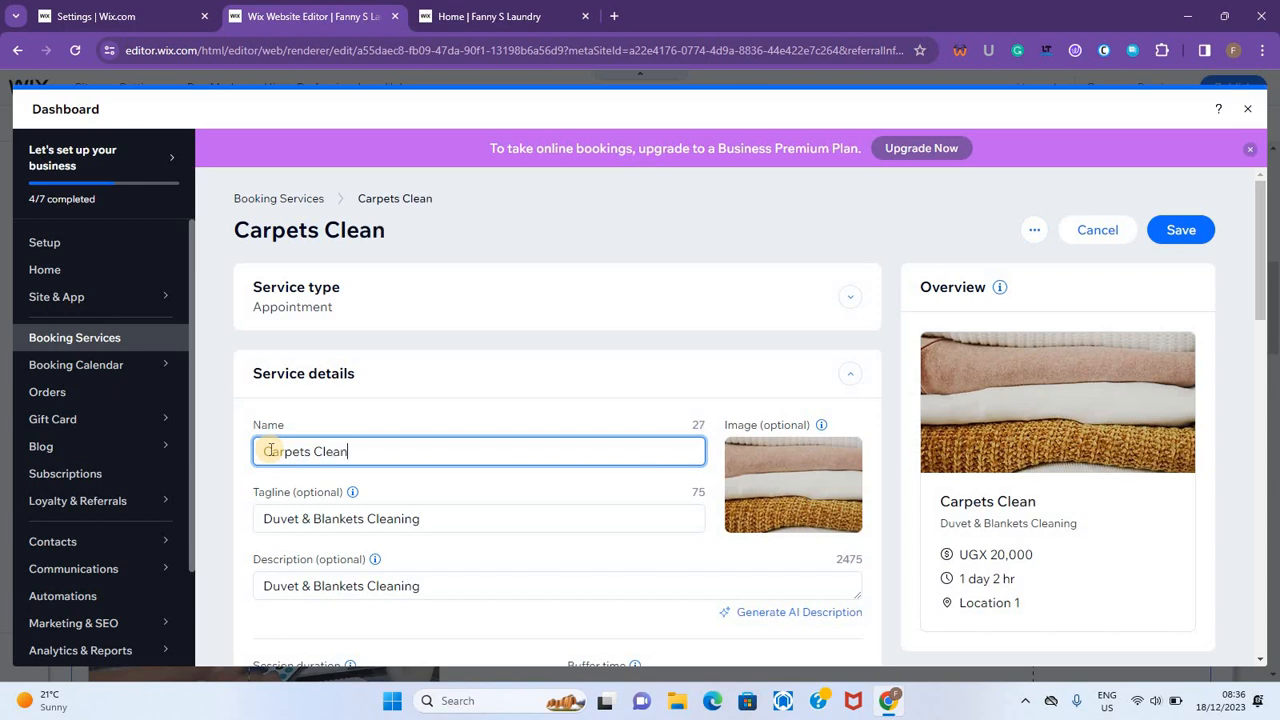
pyautogui.write('ing')
# - Replace the service's blankets image with a media library picture of a striped carpet and check the reloaded live home page
pyautogui.click(823, 450)
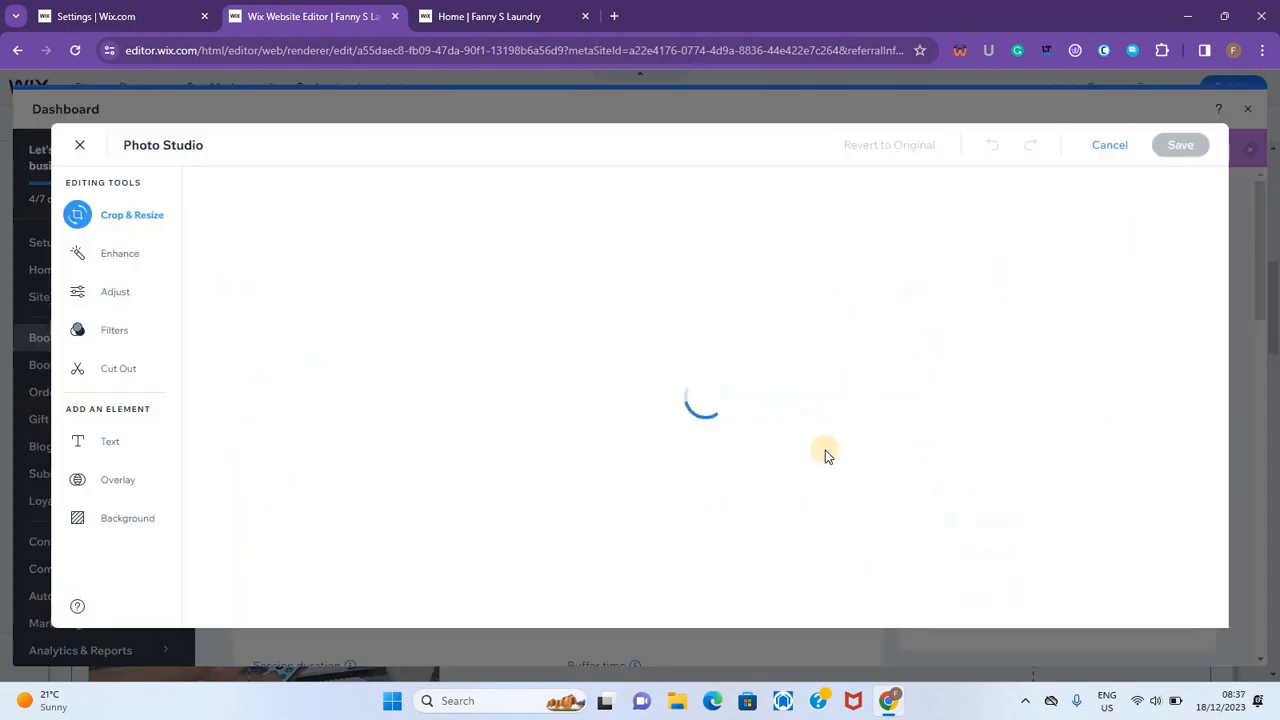
pyautogui.press('Escape')
pyautogui.click(849, 382)
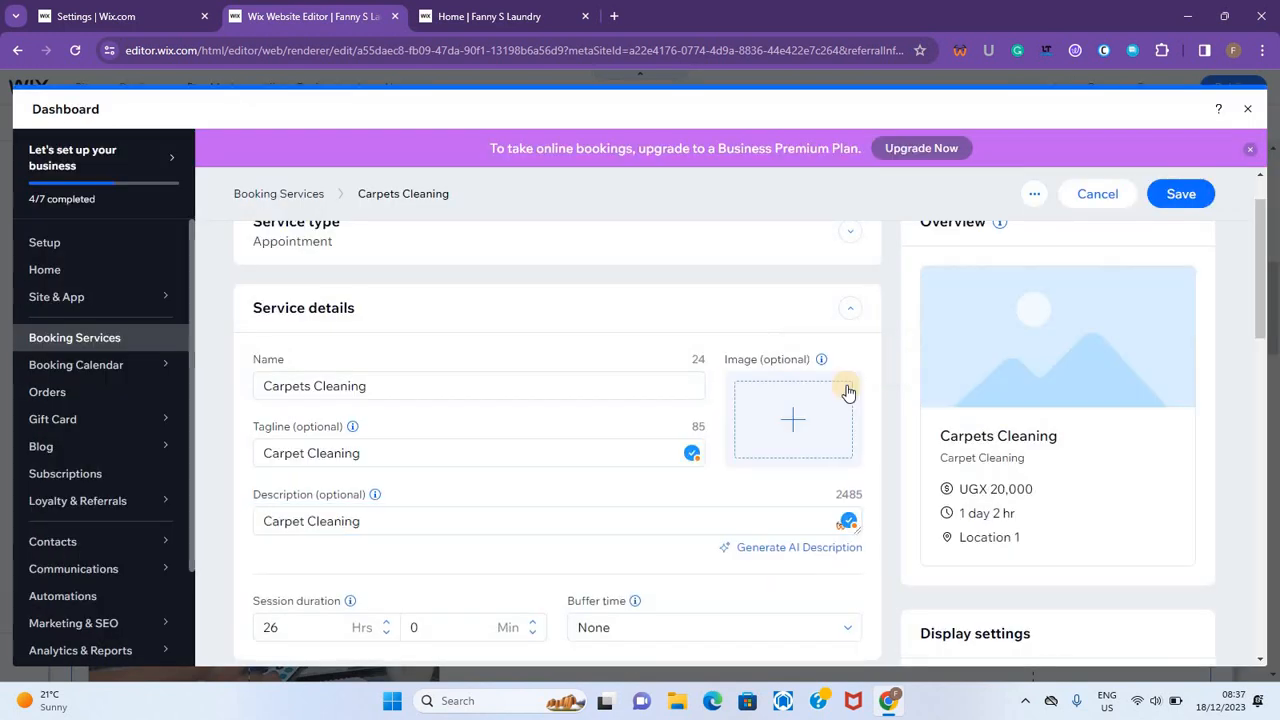
pyautogui.click(784, 425)
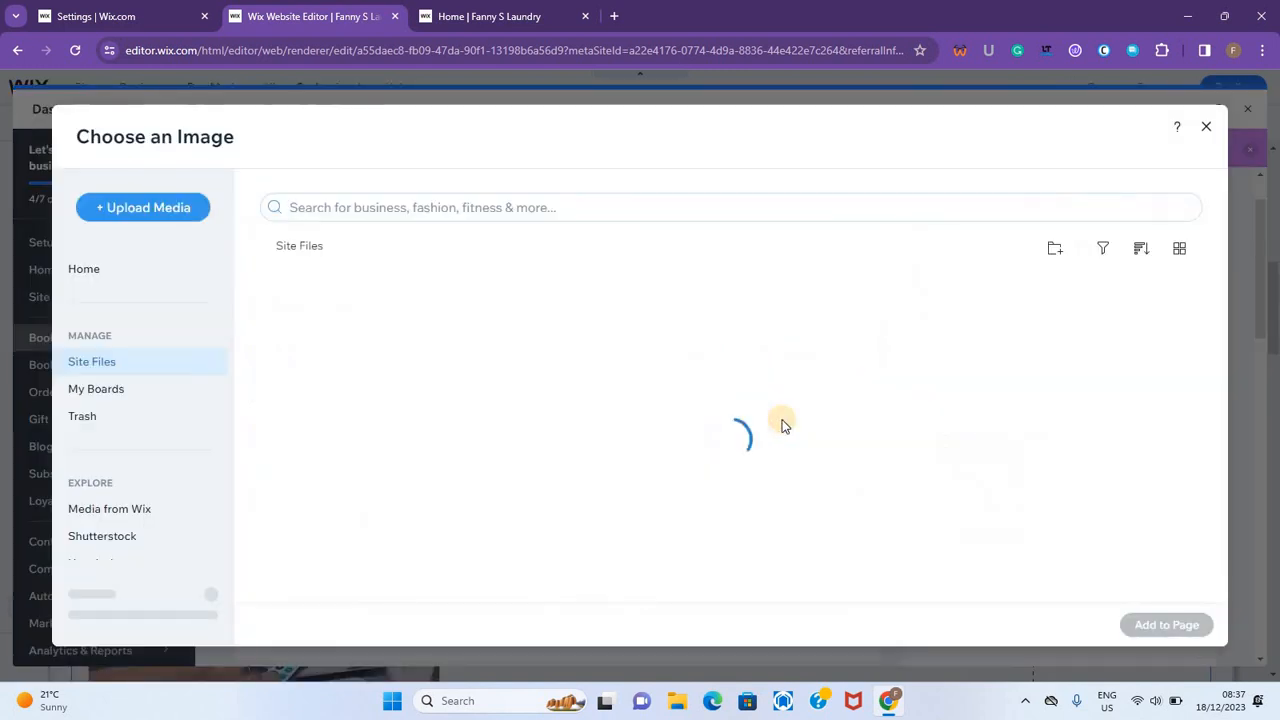
pyautogui.click(531, 205)
pyautogui.write('car')
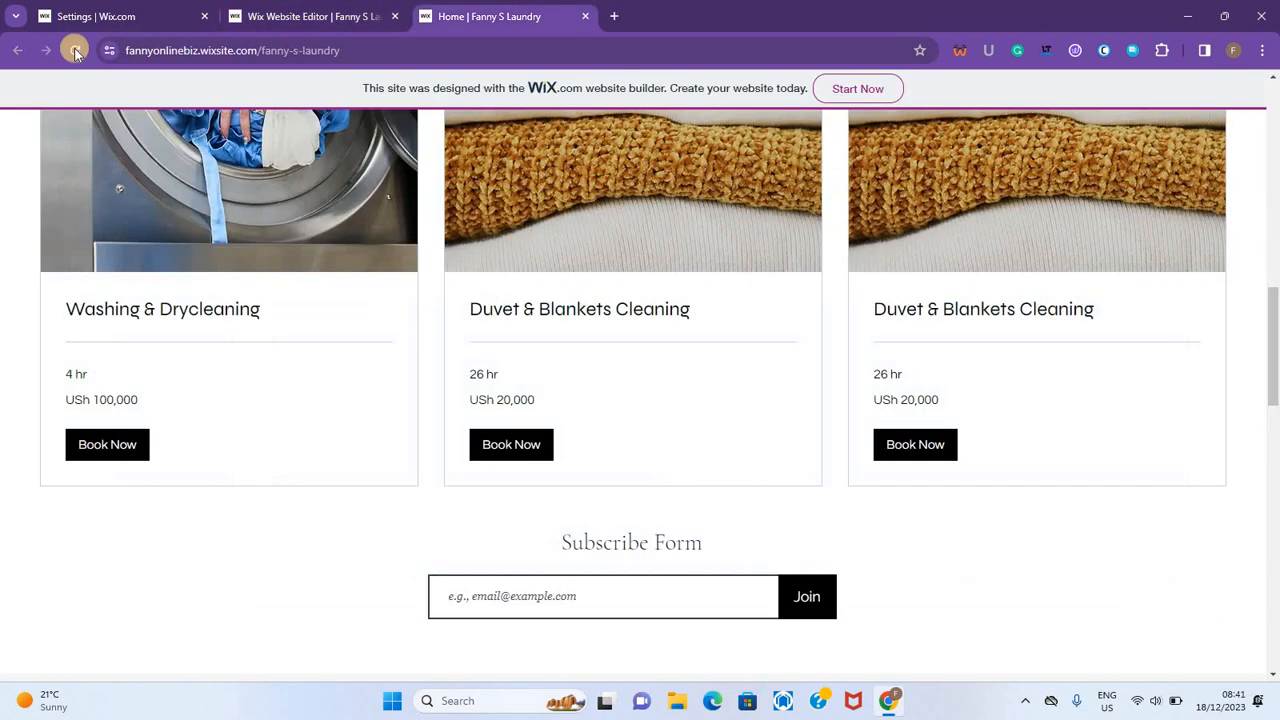
pyautogui.click(75, 50)
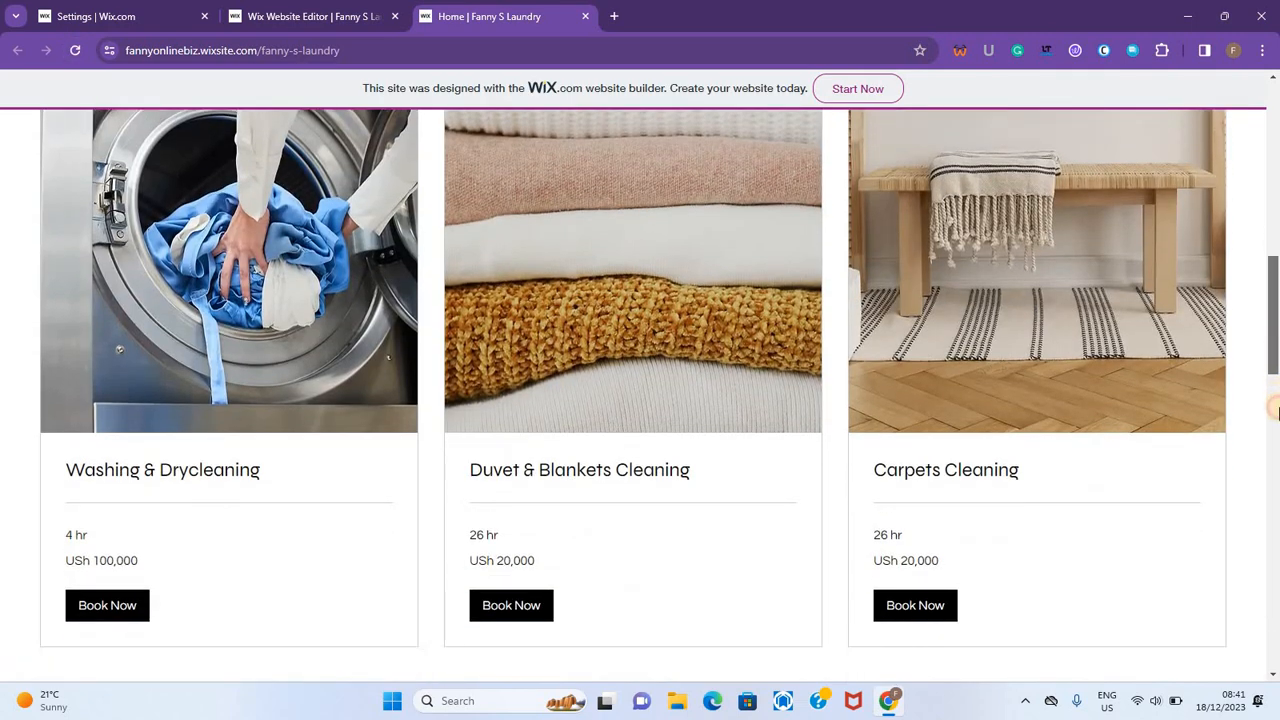
pyautogui.moveTo(1276, 410); pyautogui.dragTo(1276, 570)
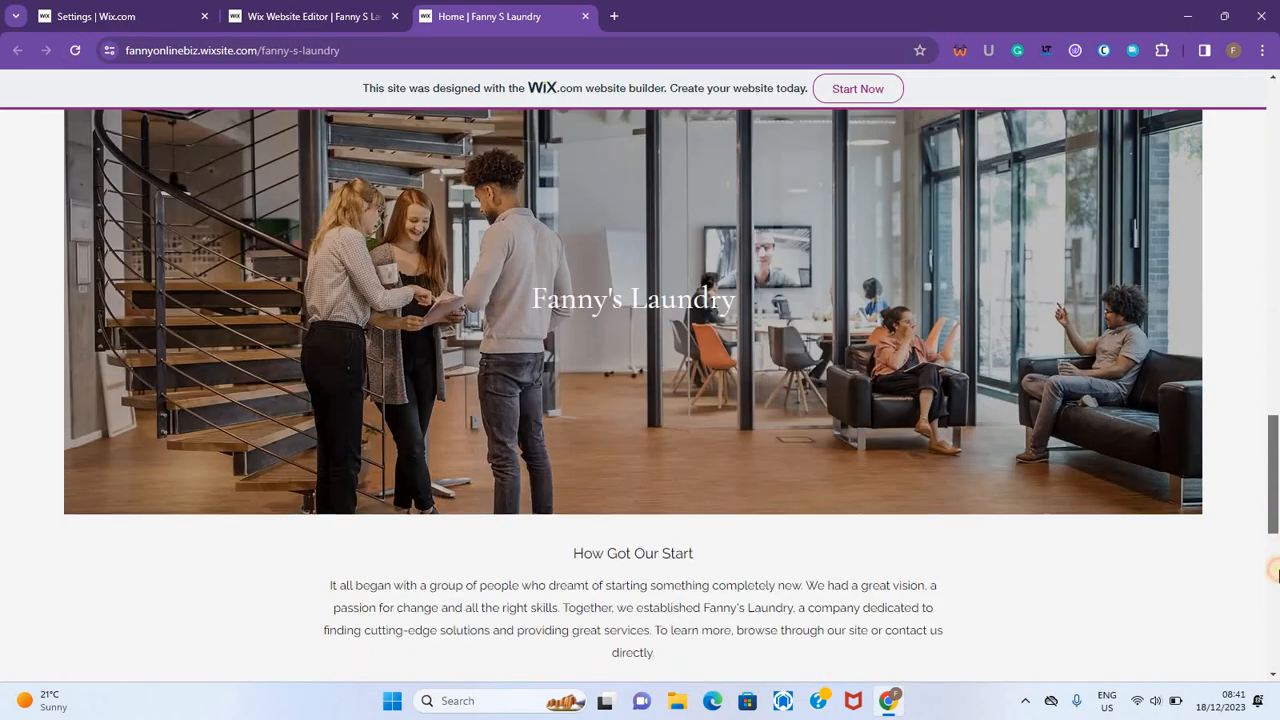
# - Return from the business dashboard to designing the home page and move its About section up
pyautogui.click(285, 8)
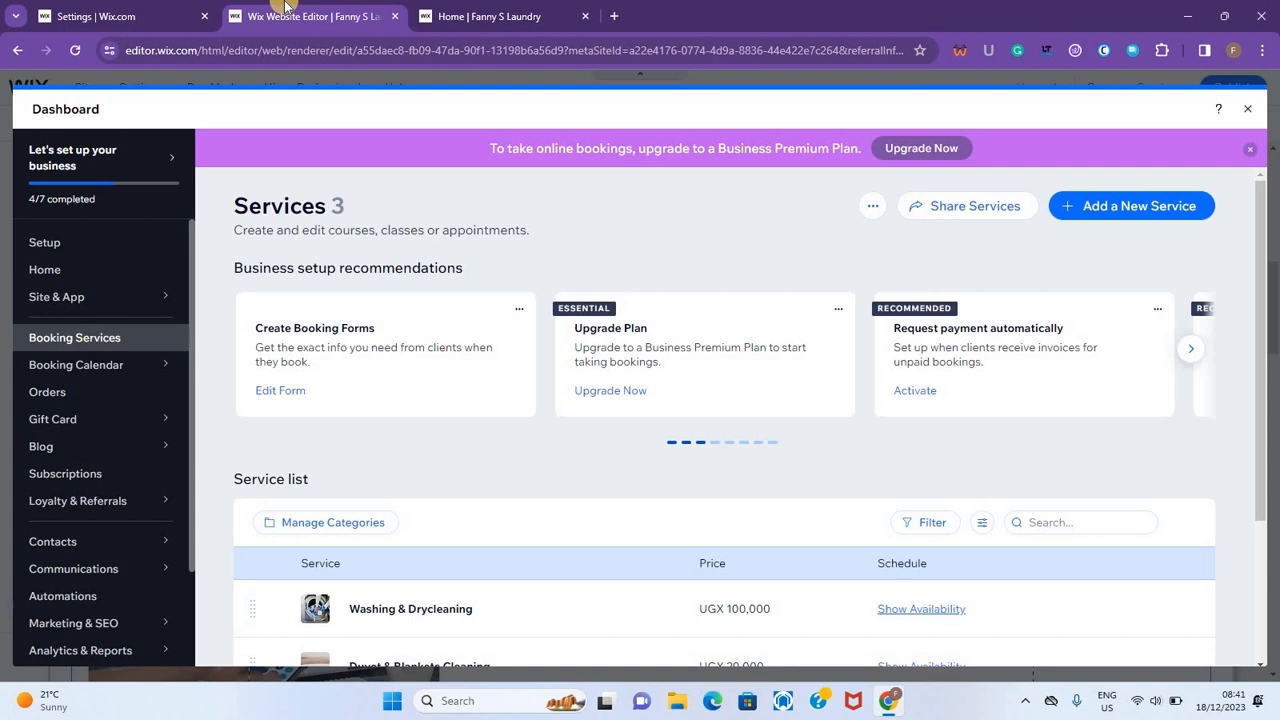
pyautogui.click(175, 165)
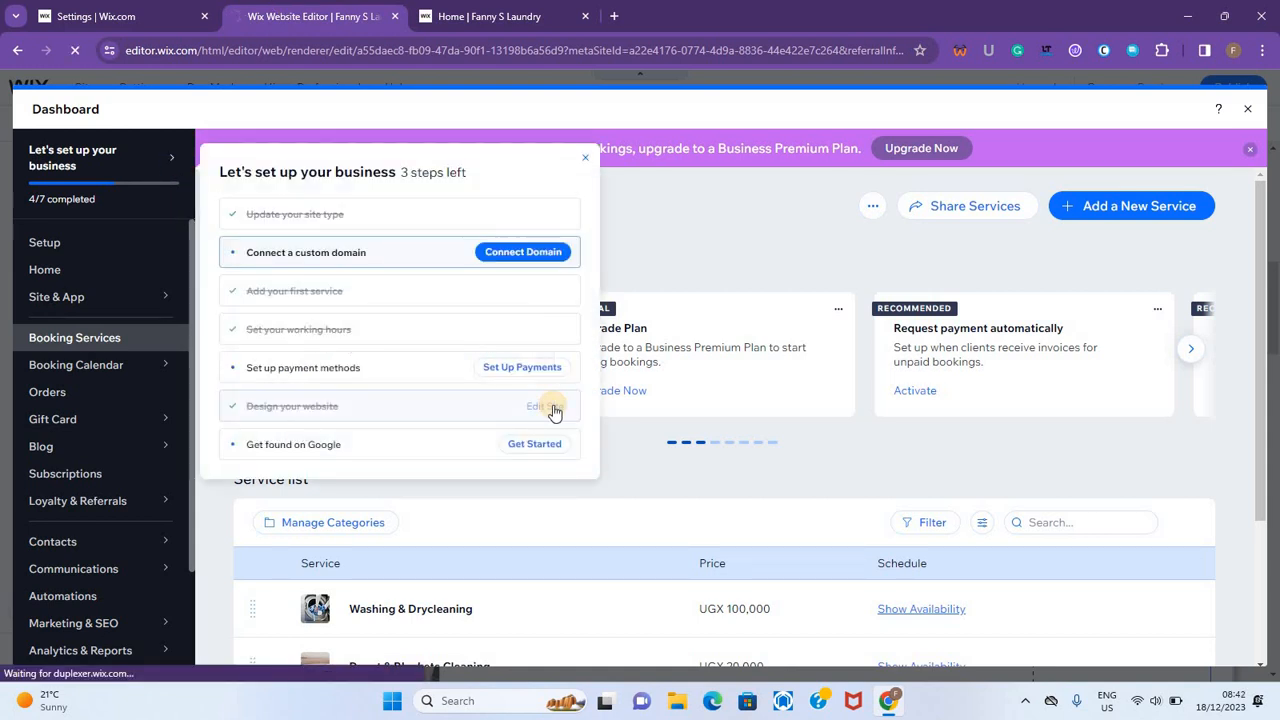
pyautogui.scroll(-3, 1270, 420)
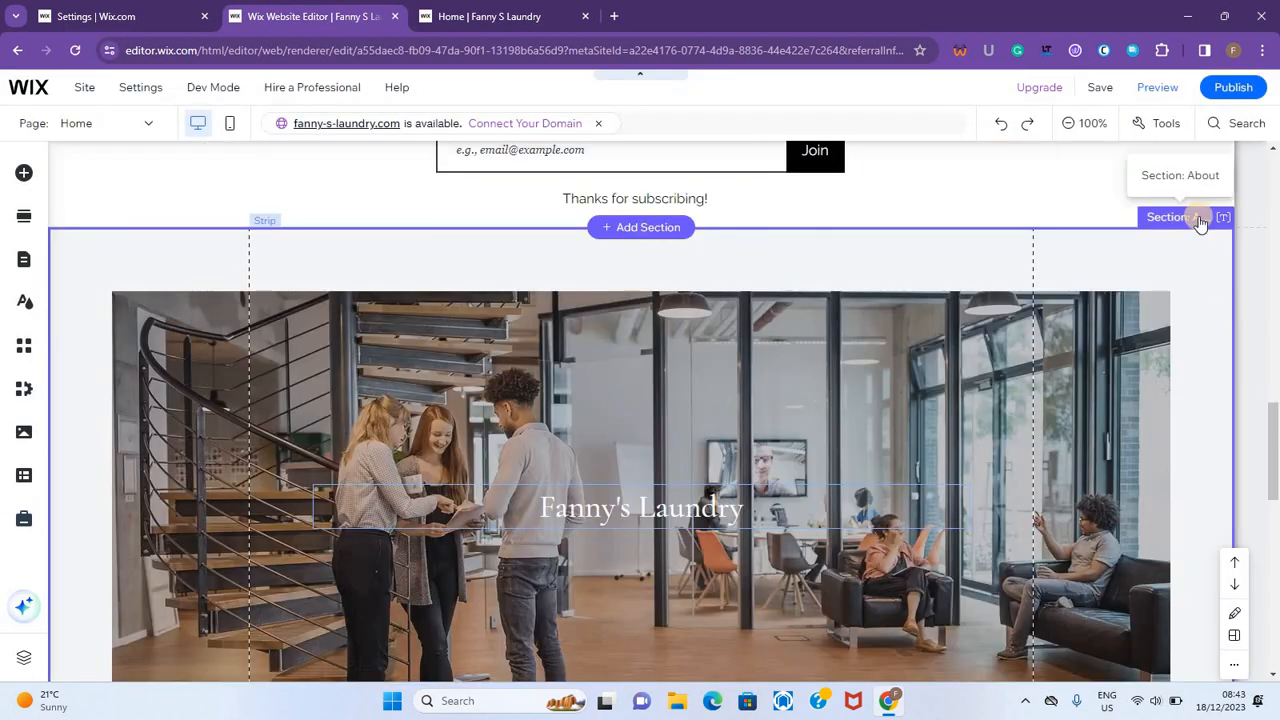
pyautogui.click(1238, 566)
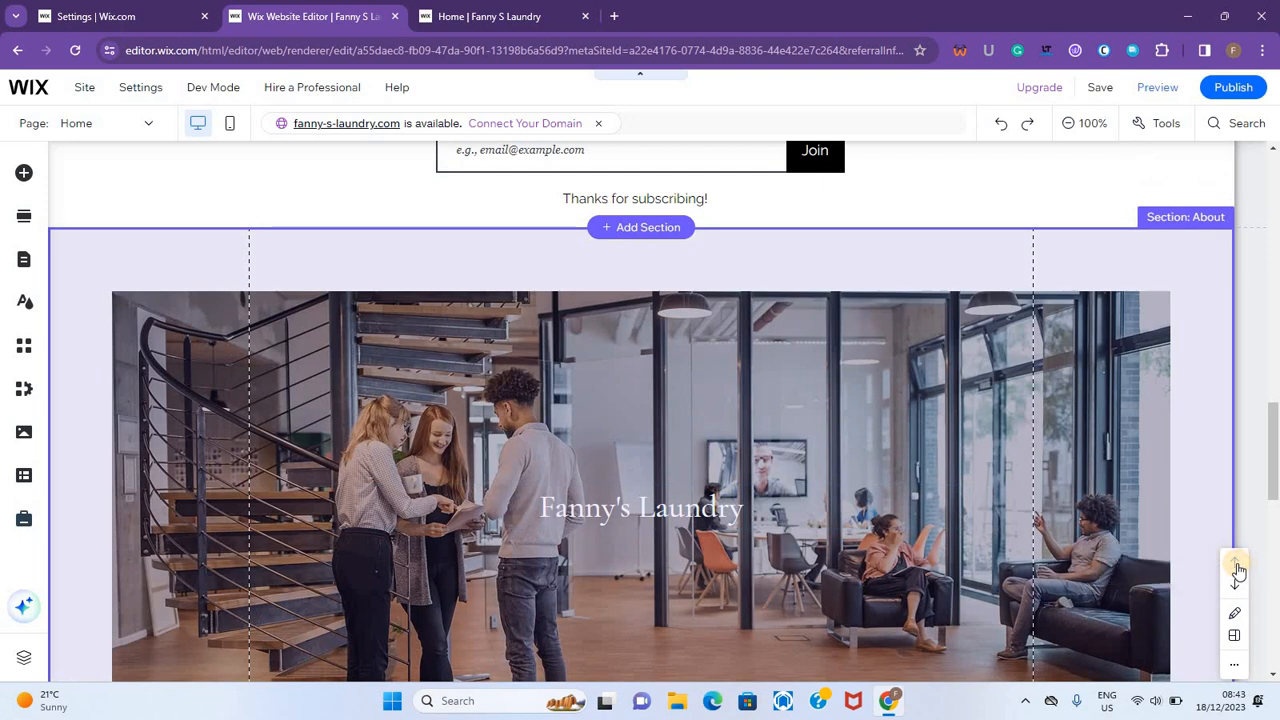
pyautogui.click(132, 491)
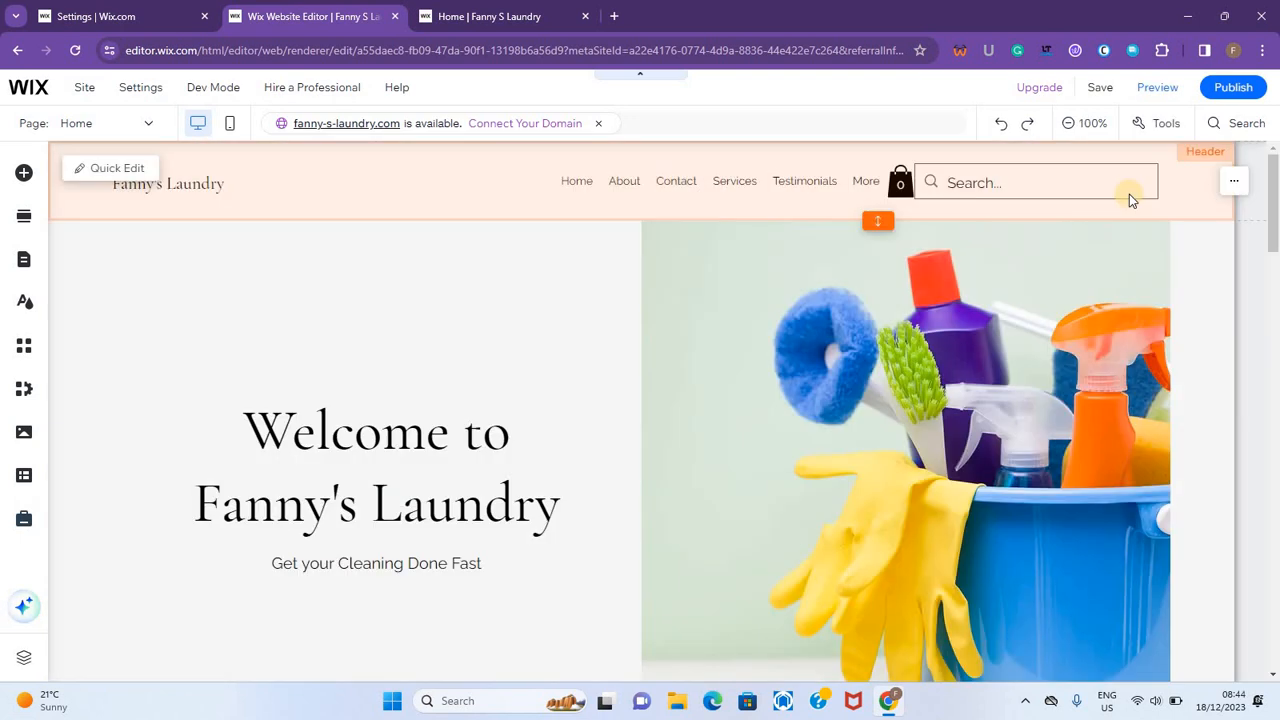
# - Examine the available header designs for the site's header and close them without choosing one
pyautogui.click(876, 217)
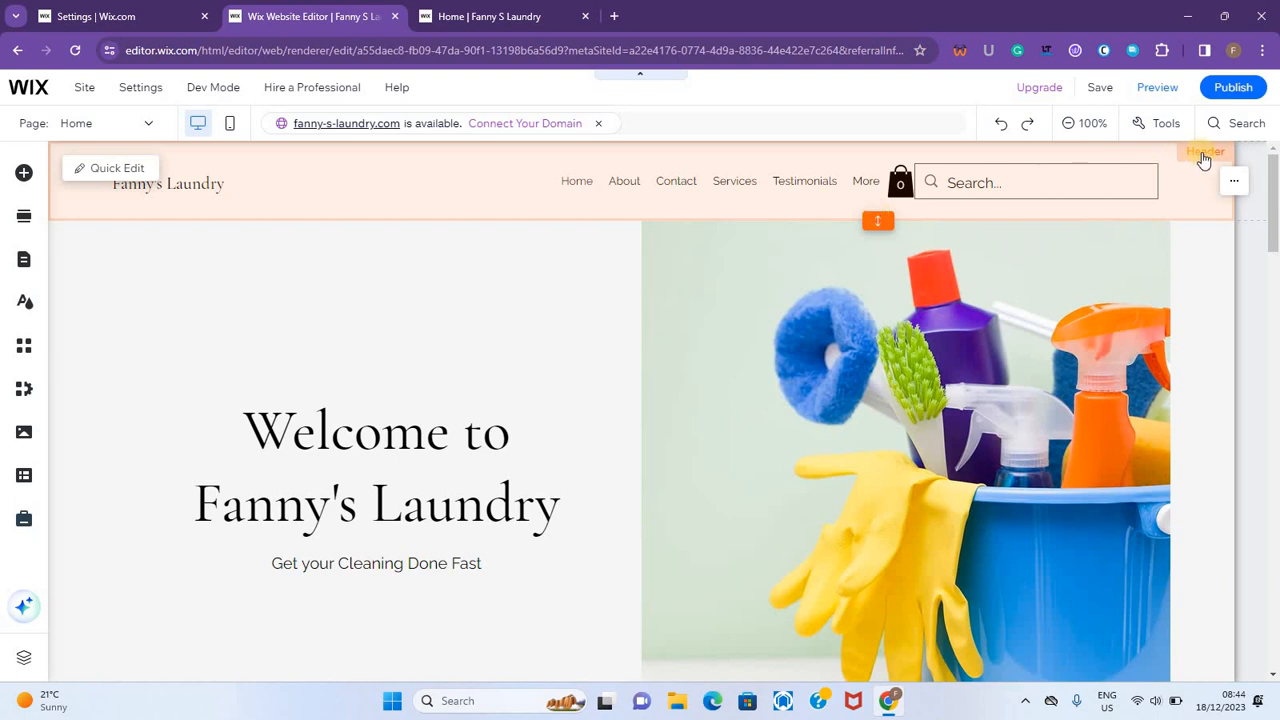
pyautogui.click(1204, 158)
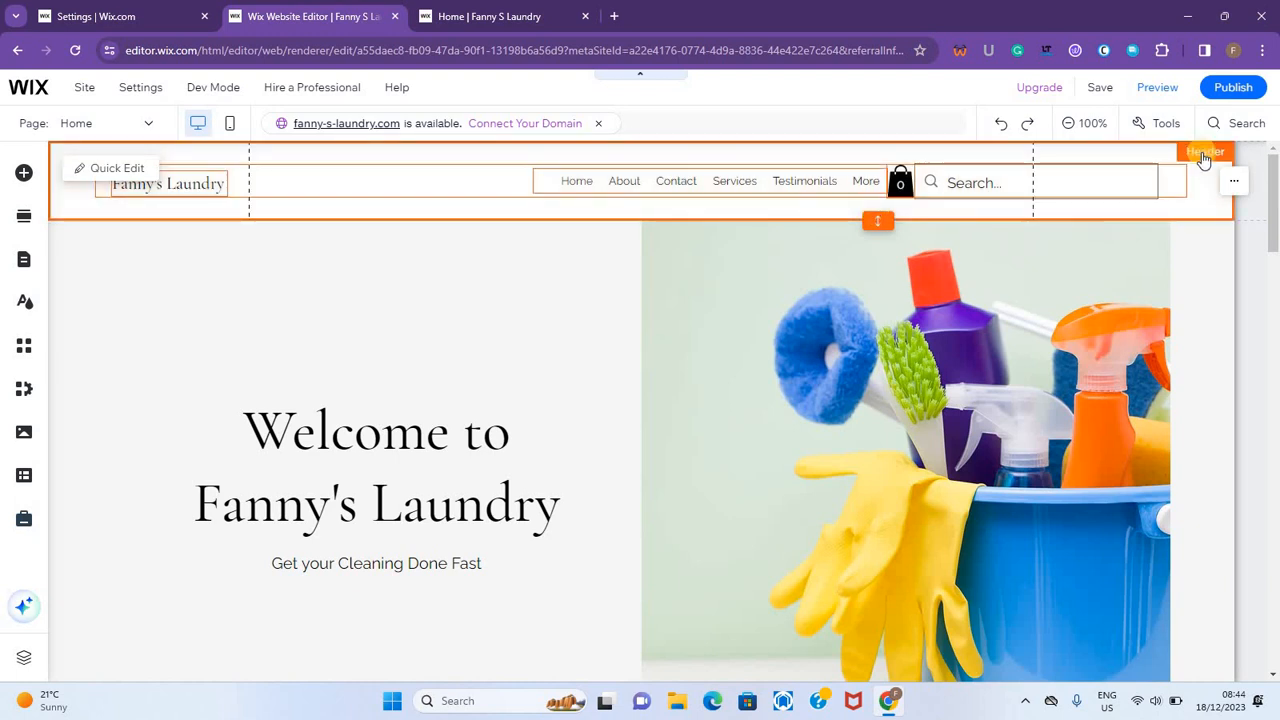
pyautogui.click(1233, 186)
pyautogui.click(1233, 186)
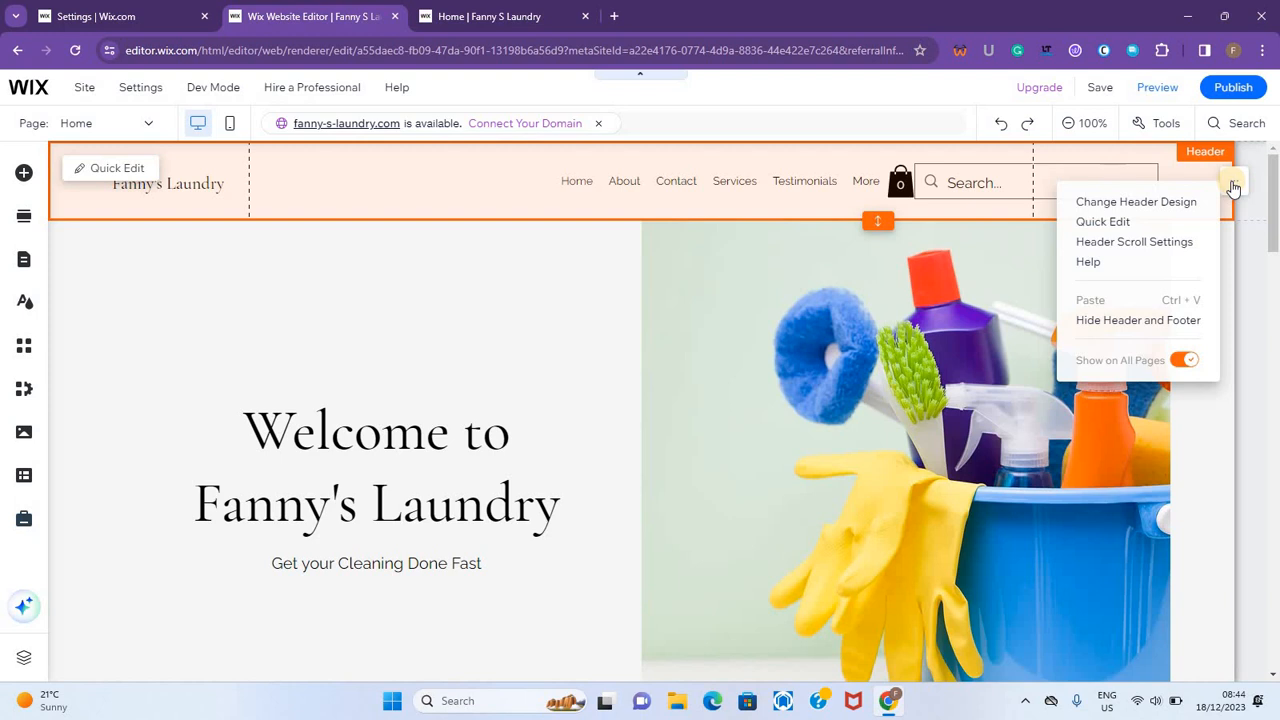
pyautogui.click(1171, 204)
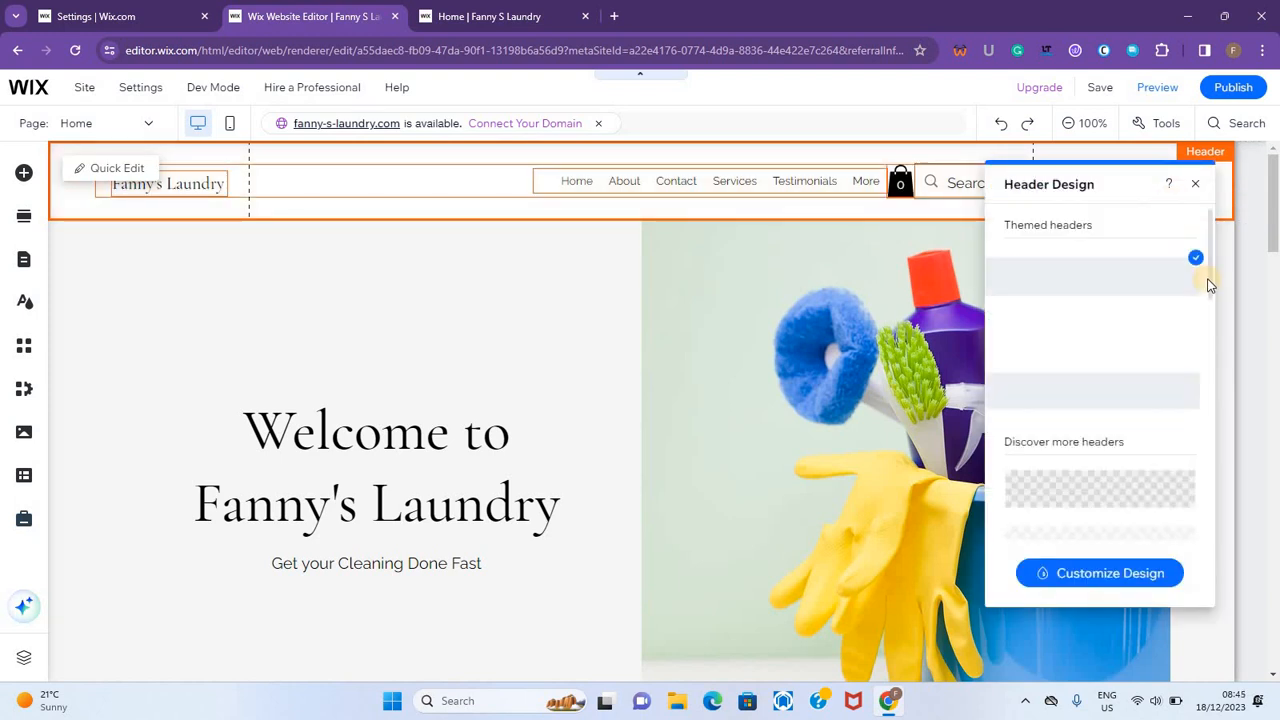
pyautogui.moveTo(1210, 288); pyautogui.dragTo(1213, 203)
pyautogui.click(1195, 184)
# - Delete the Wix Site Search bar from the site's header
pyautogui.click(1062, 182)
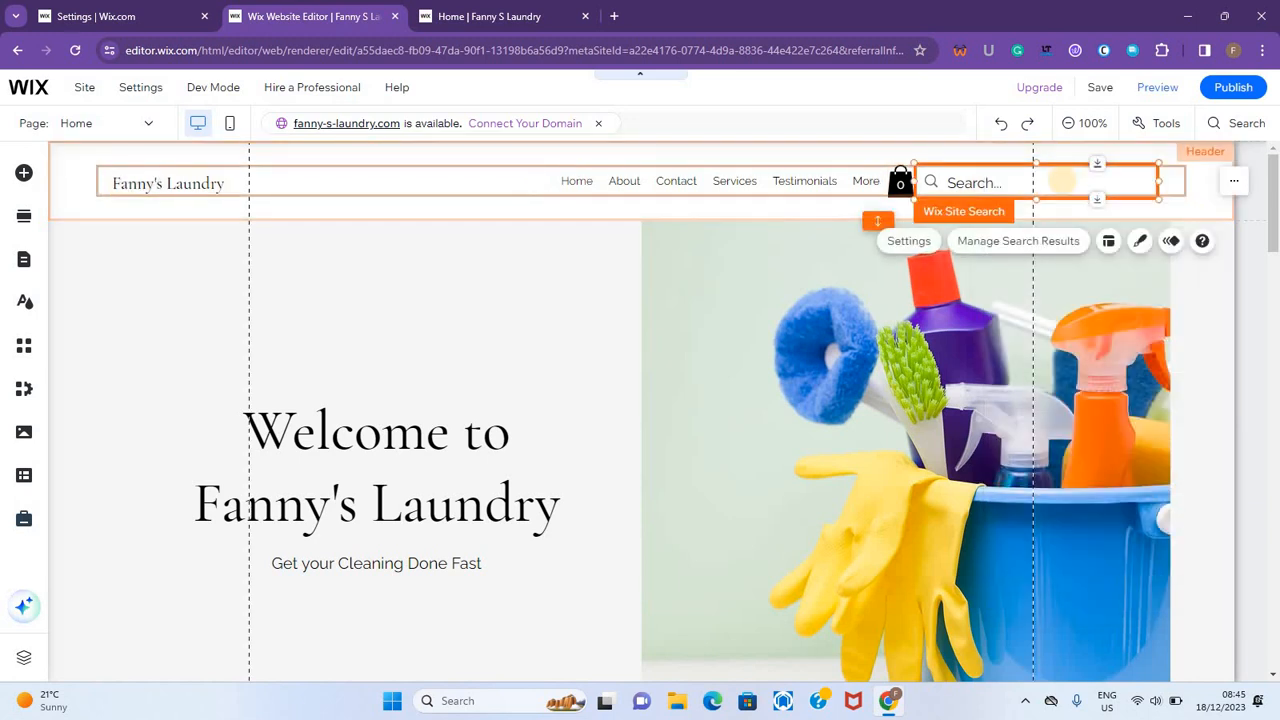
pyautogui.rightClick(1062, 182)
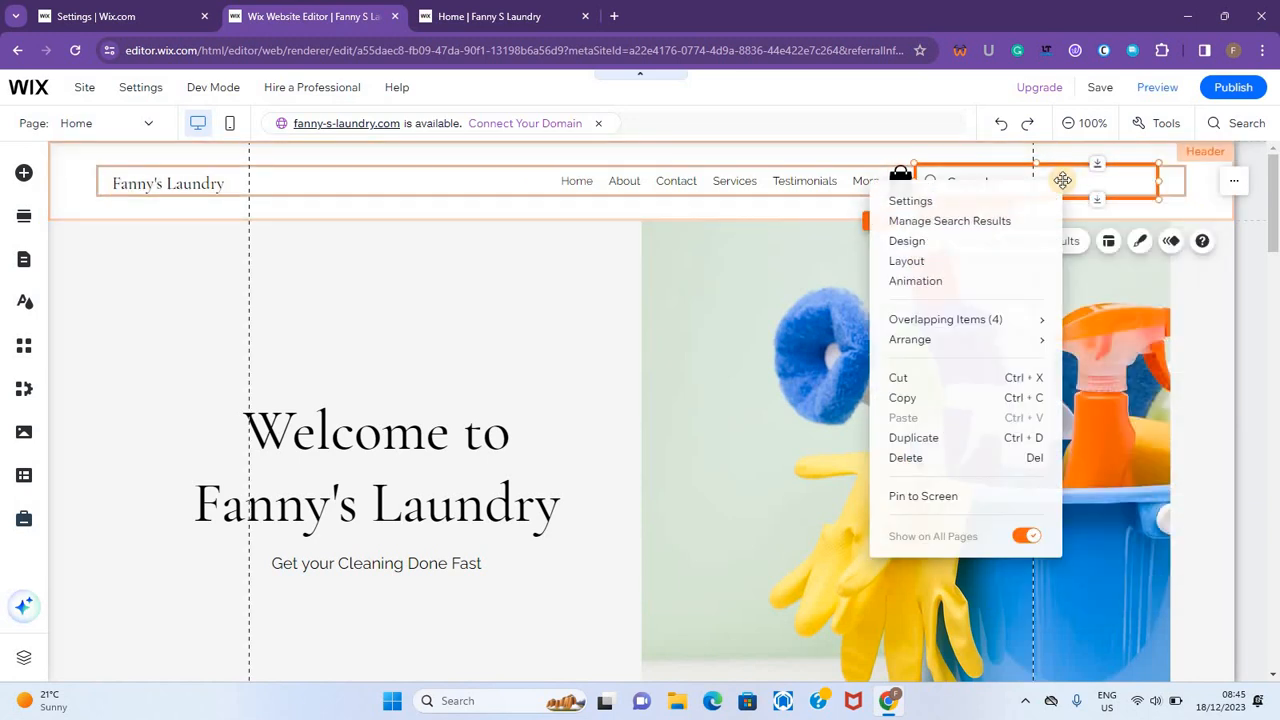
pyautogui.click(955, 464)
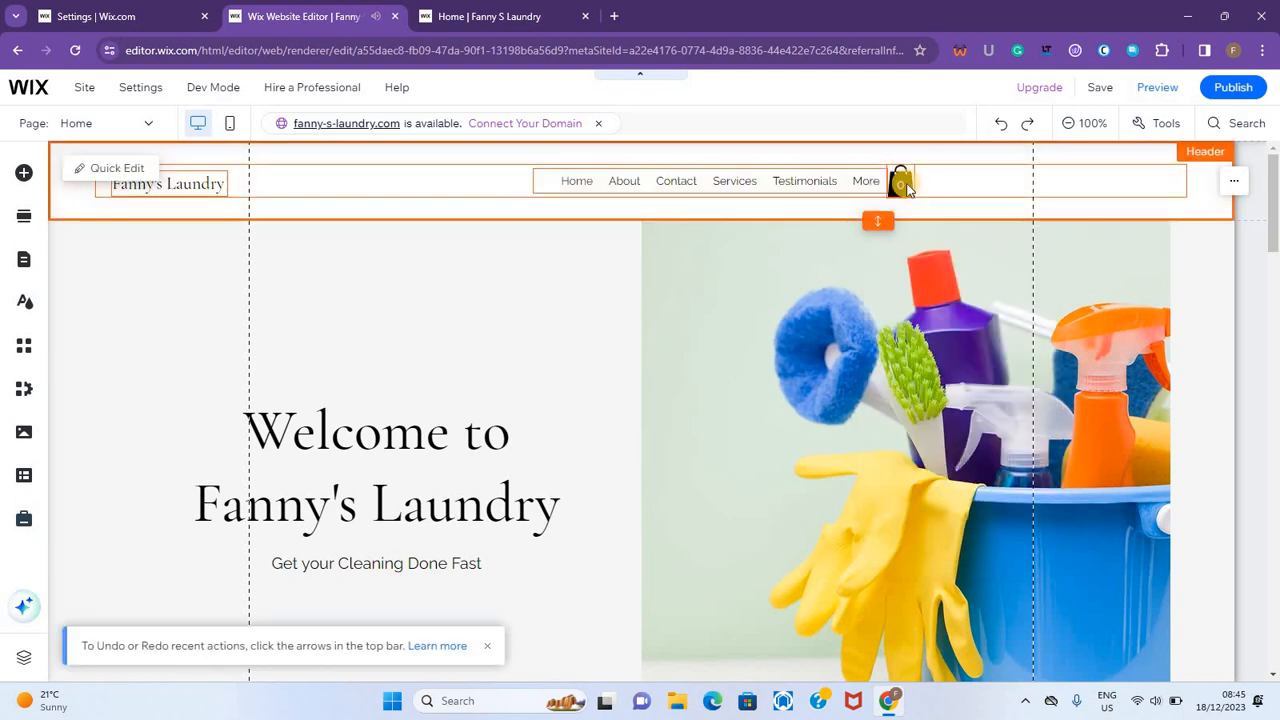
# - Delete the shopping cart icon from the site's header
pyautogui.click(905, 183)
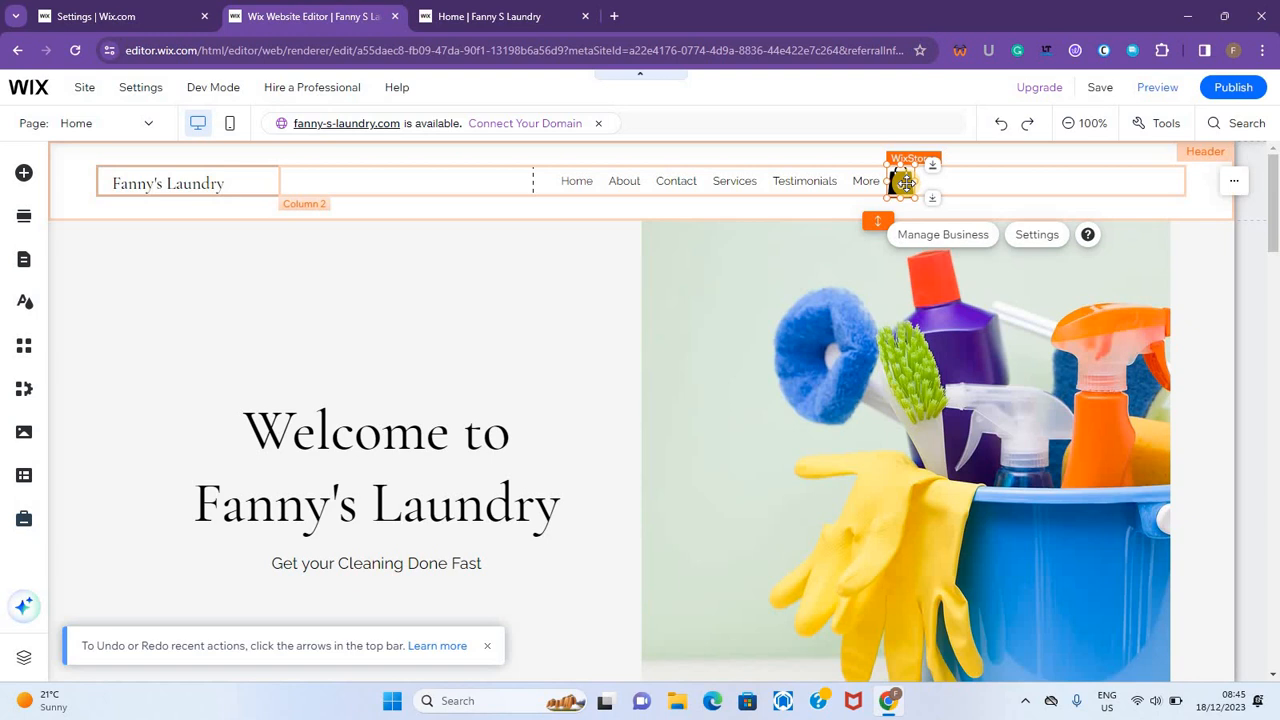
pyautogui.rightClick(905, 183)
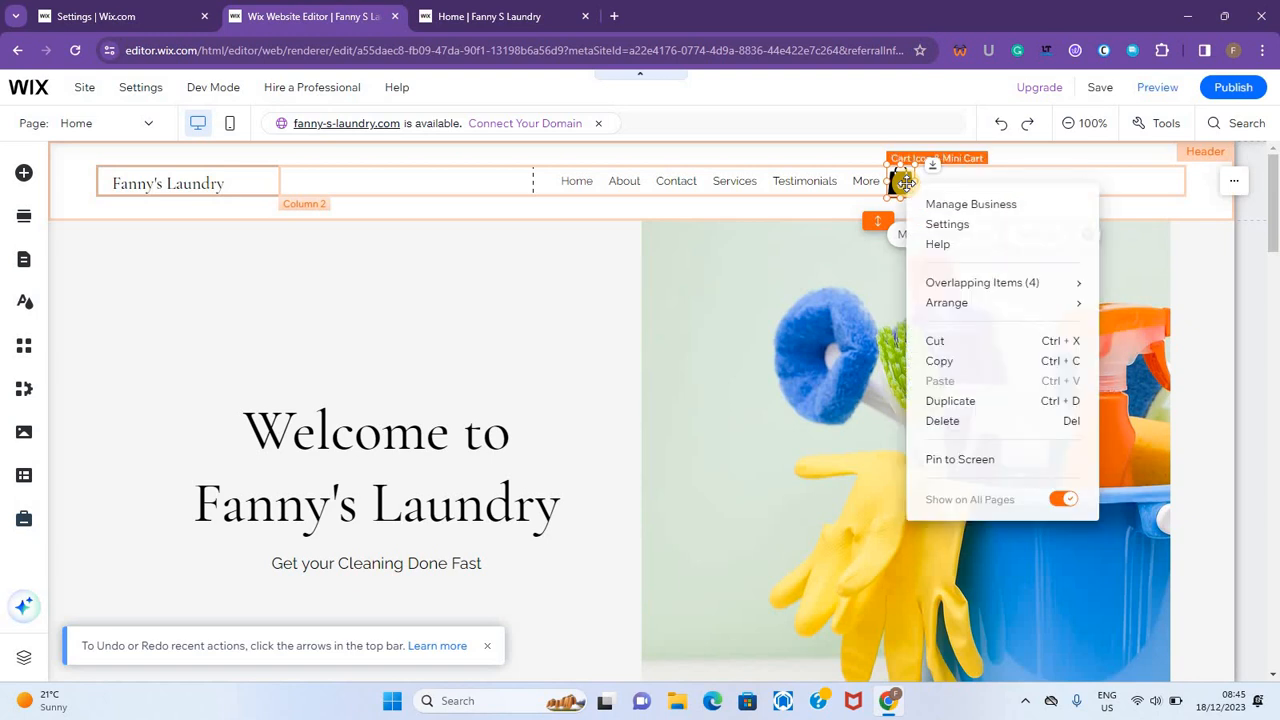
pyautogui.click(963, 424)
# - Hide the Book Online page from the site's header menu
pyautogui.click(843, 183)
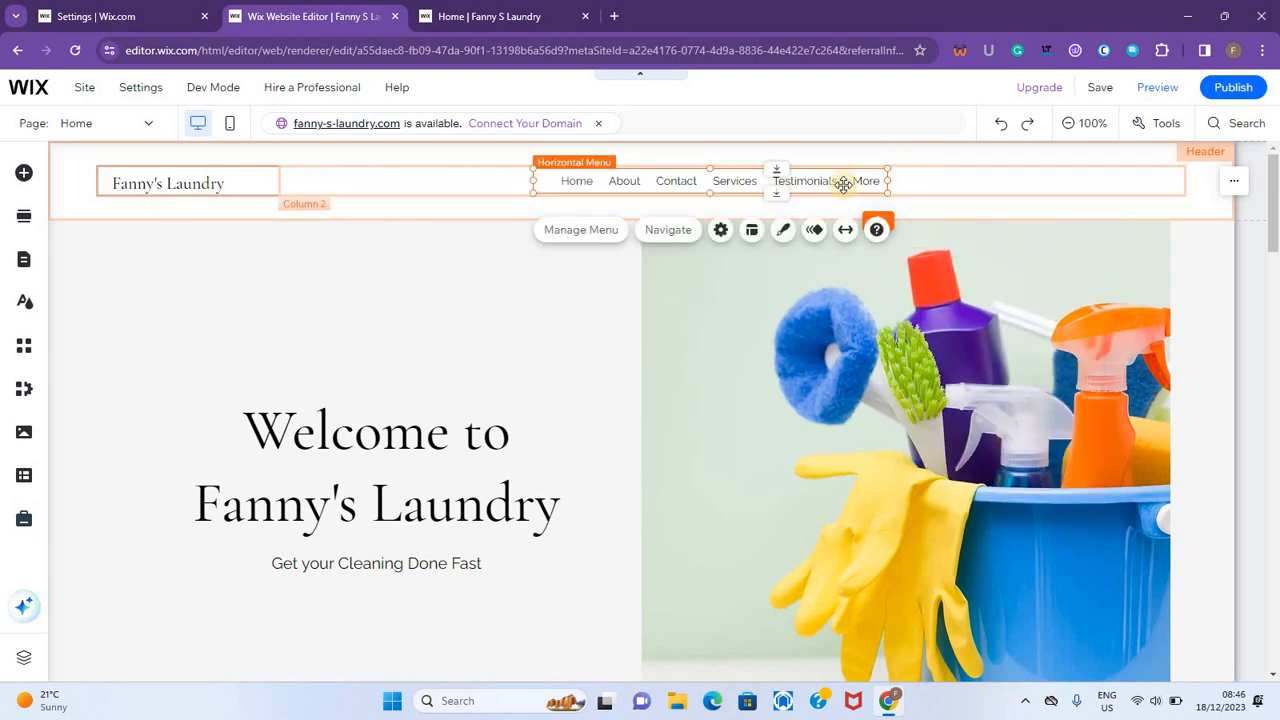
pyautogui.click(610, 232)
pyautogui.click(422, 440)
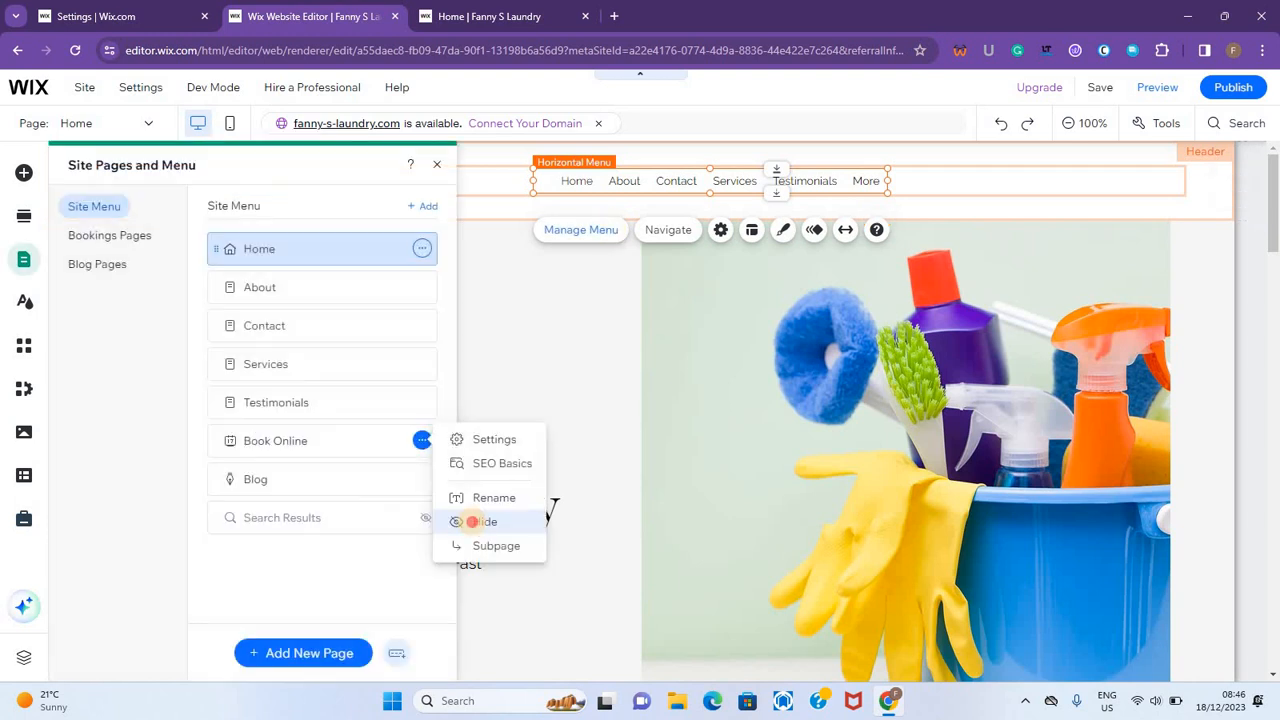
pyautogui.click(482, 522)
# - Reorder the site menu so Blog sits above Book Online and Contact comes directly after Blog
pyautogui.moveTo(368, 479); pyautogui.dragTo(366, 438)
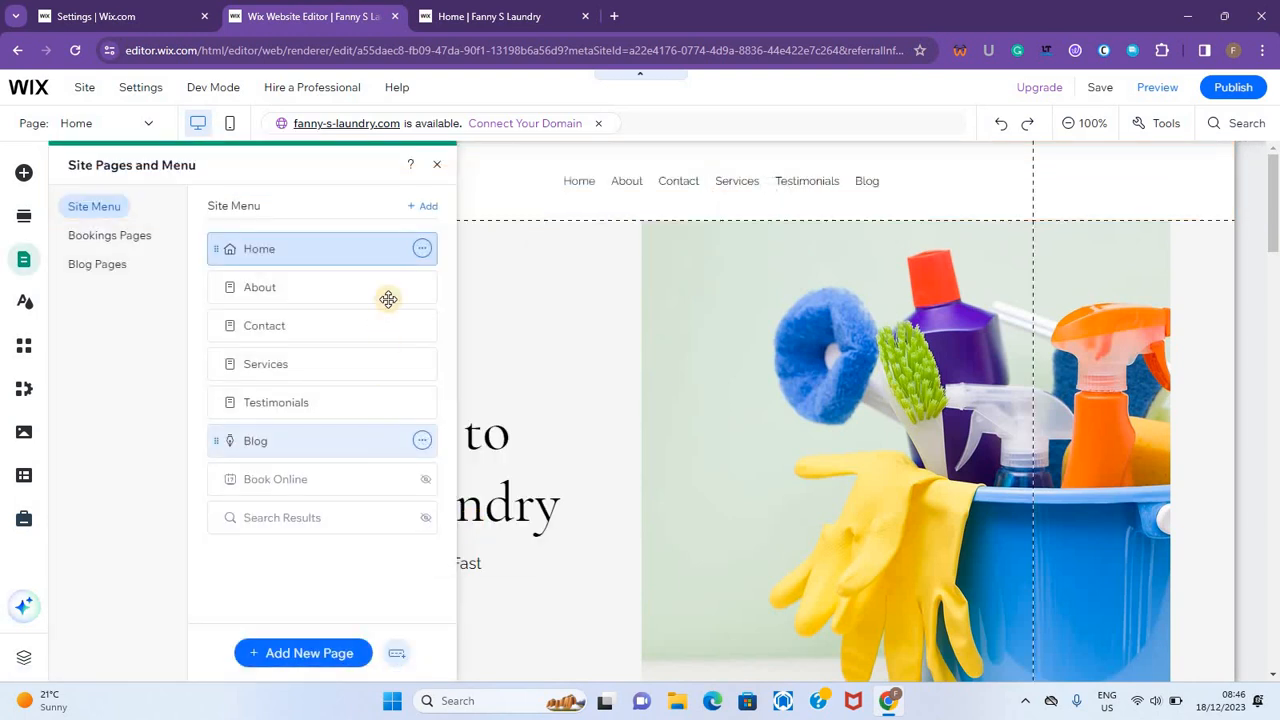
pyautogui.click(316, 341)
pyautogui.moveTo(316, 341); pyautogui.dragTo(319, 442)
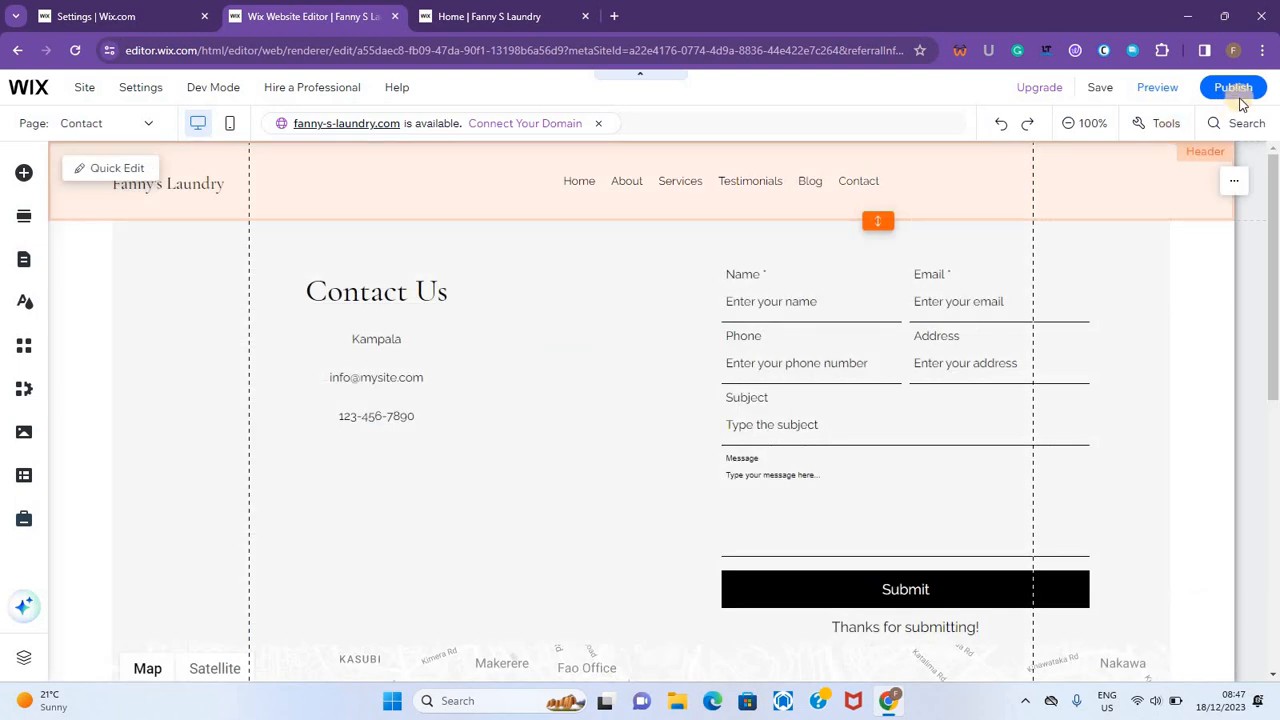
# - Publish the updated site and open its live version
pyautogui.click(1243, 93)
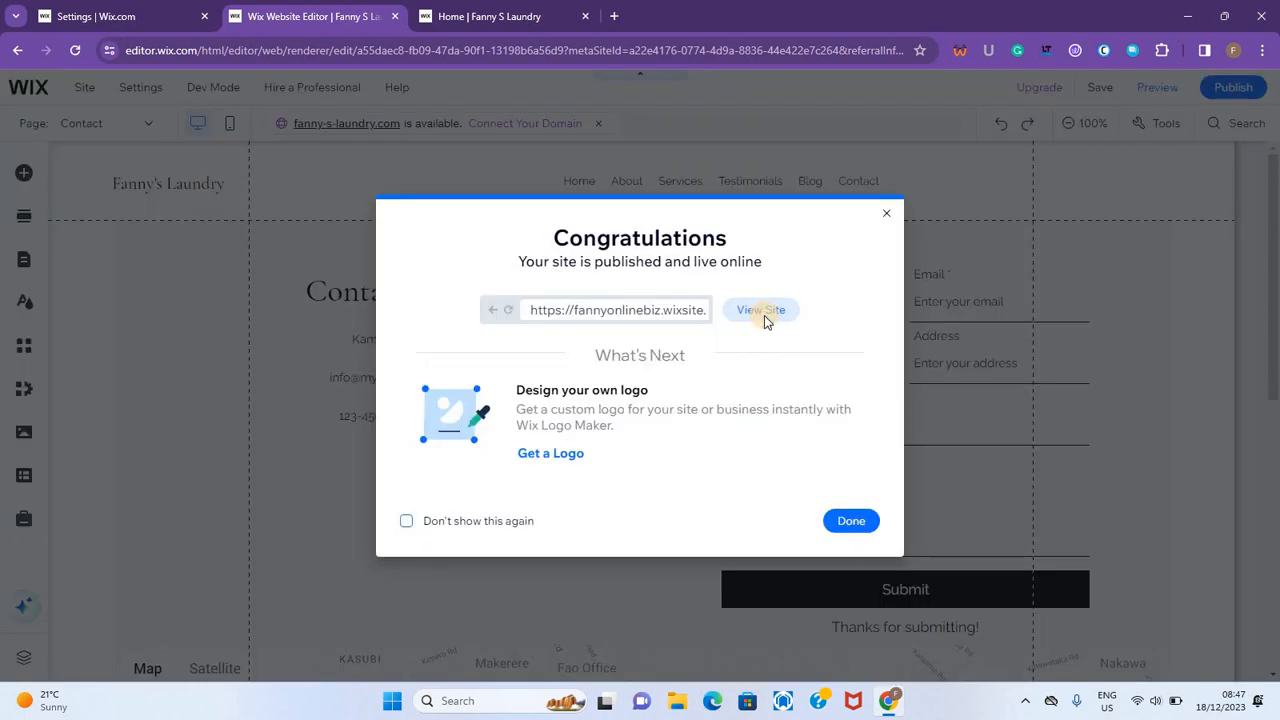
pyautogui.click(764, 318)
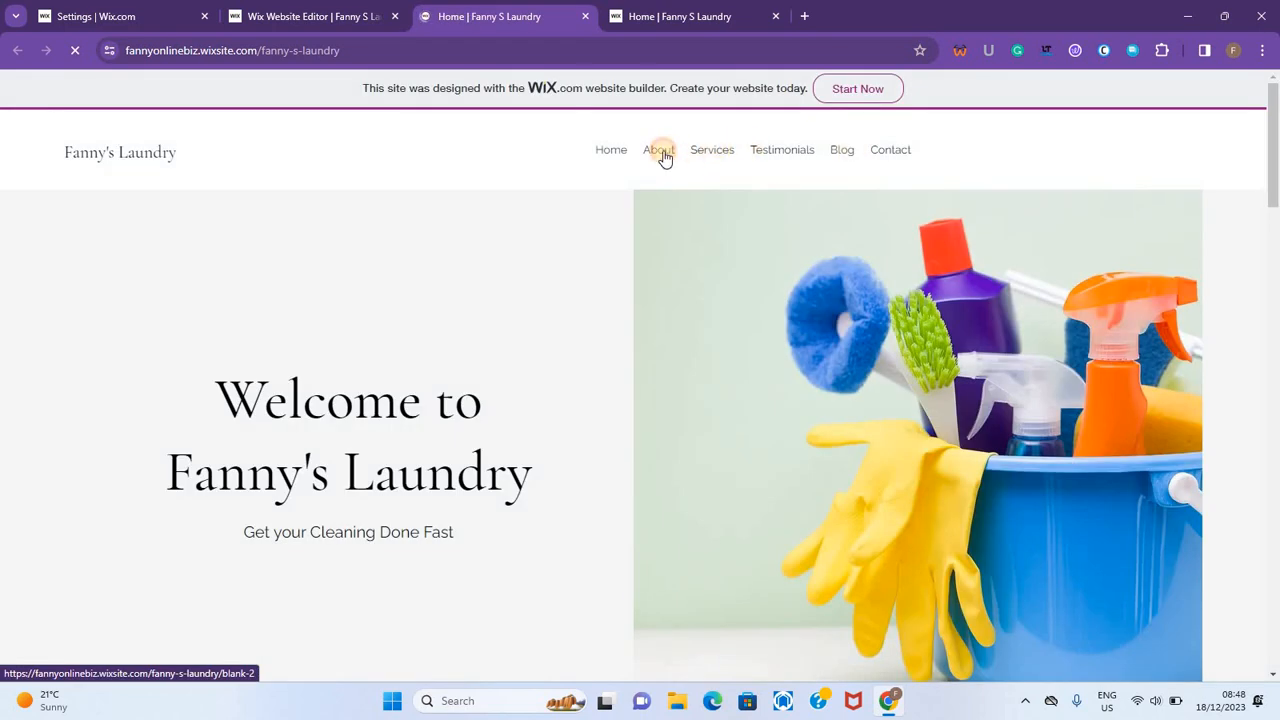
# - Check the live site's About, Services, Testimonials and Blog pages and the duvet-washing post, finishing on the home page
pyautogui.click(664, 159)
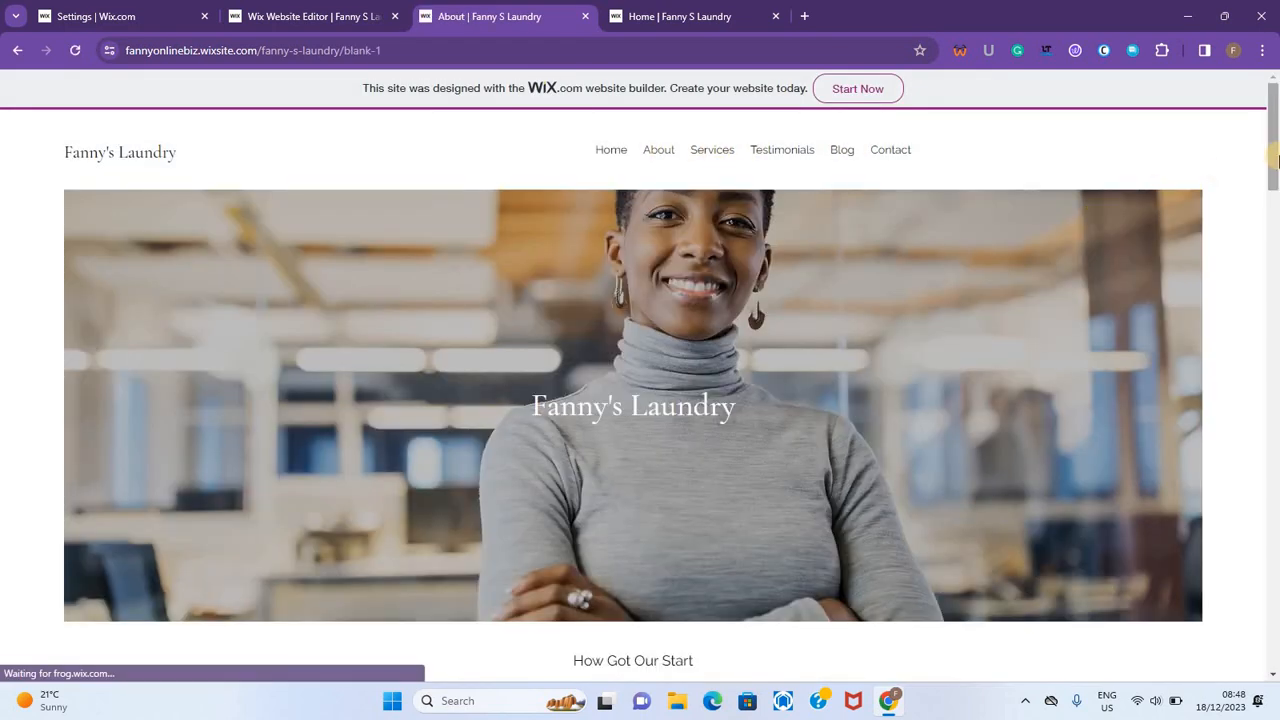
pyautogui.moveTo(1271, 157); pyautogui.dragTo(1276, 303)
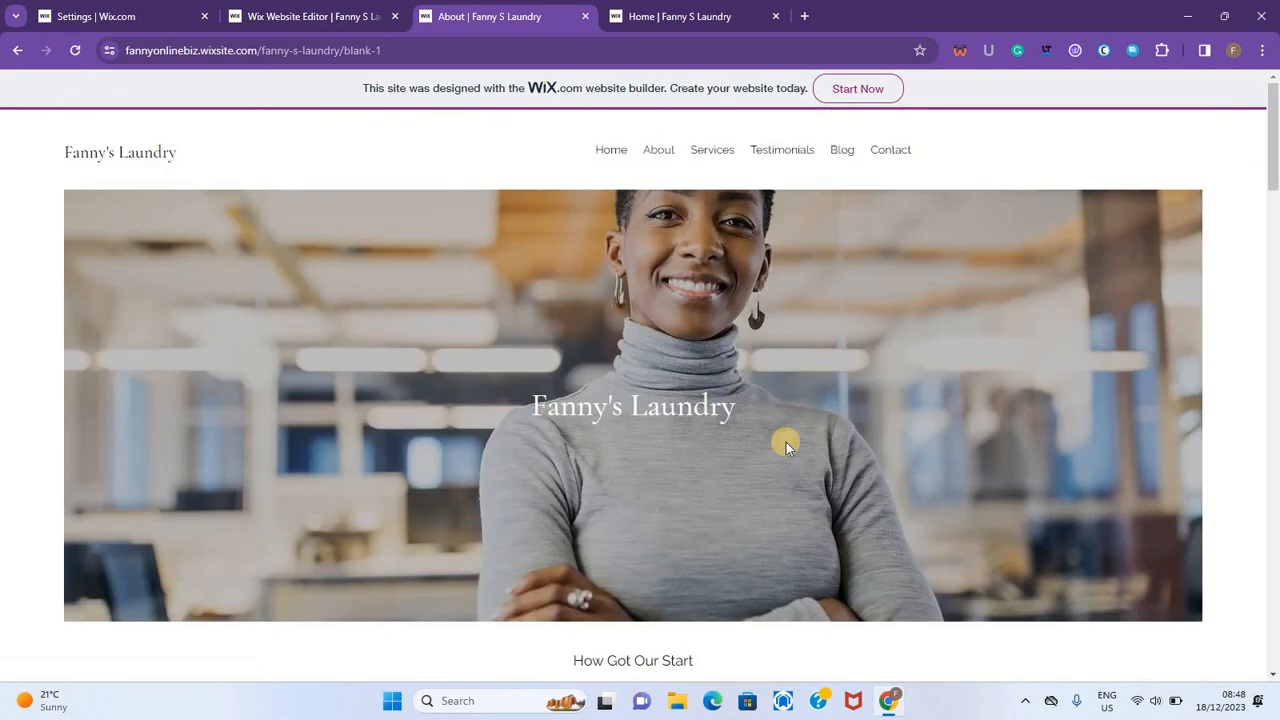
pyautogui.click(713, 153)
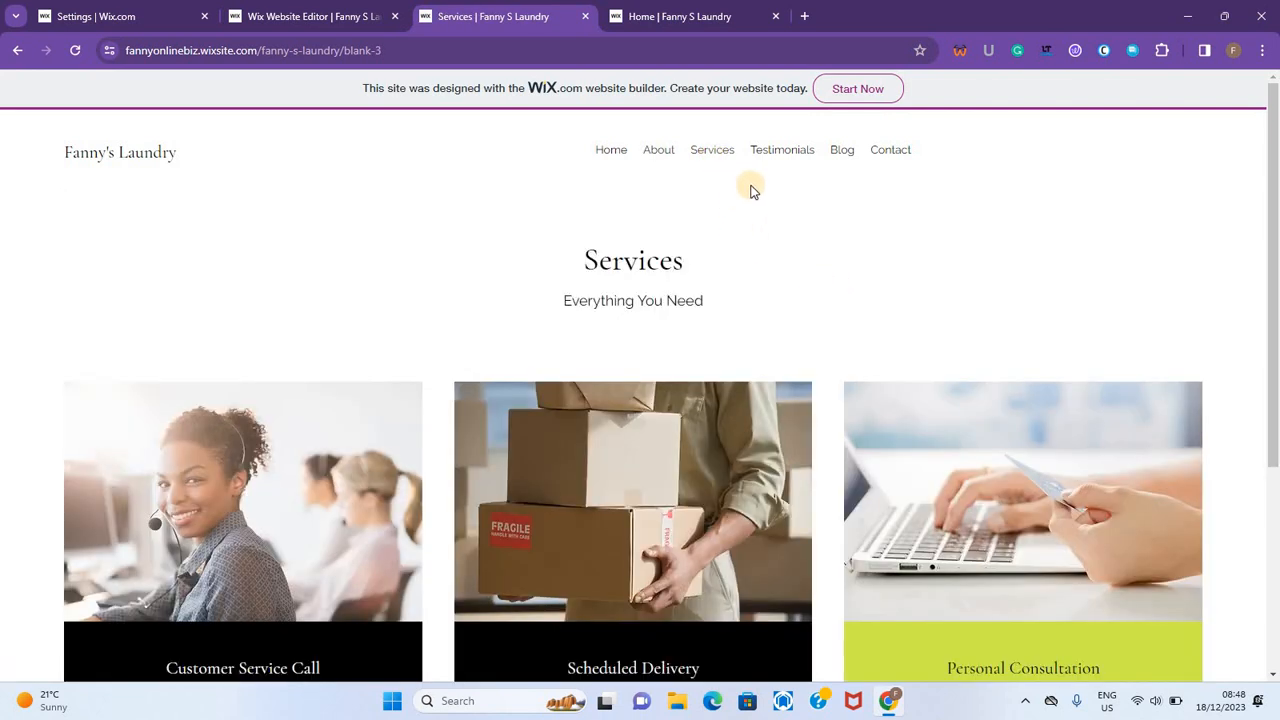
pyautogui.click(802, 150)
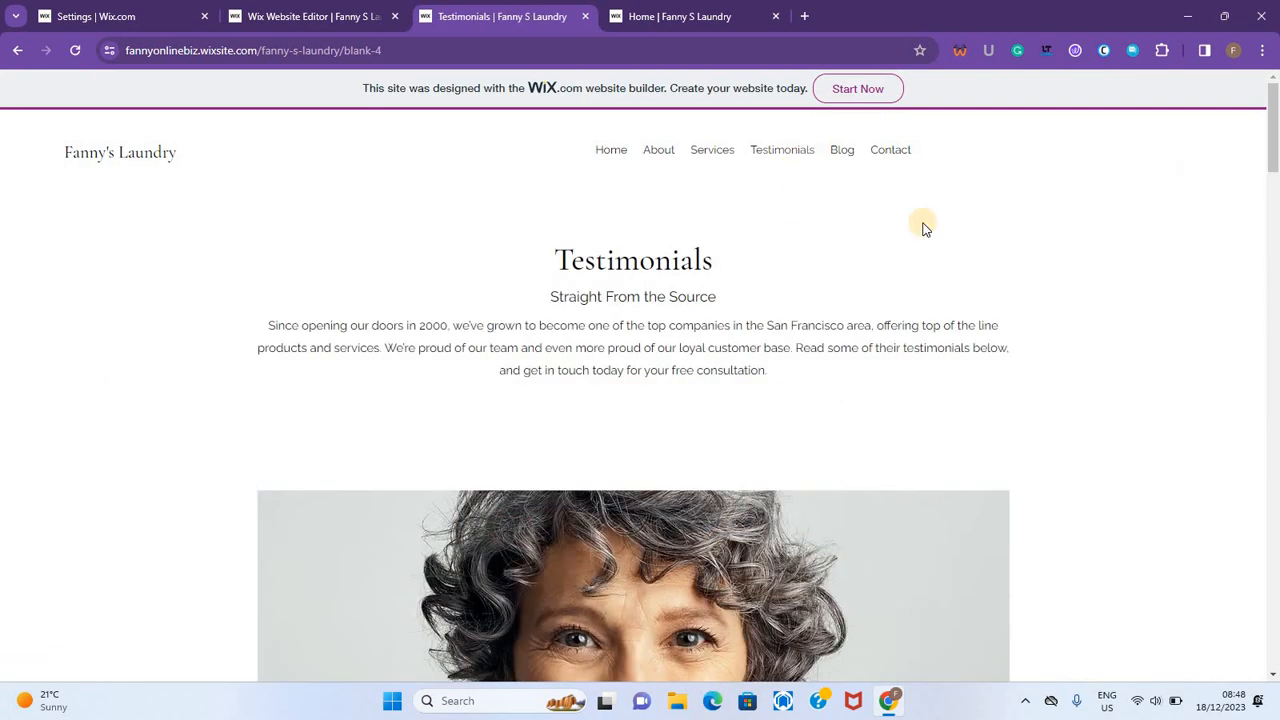
pyautogui.click(841, 155)
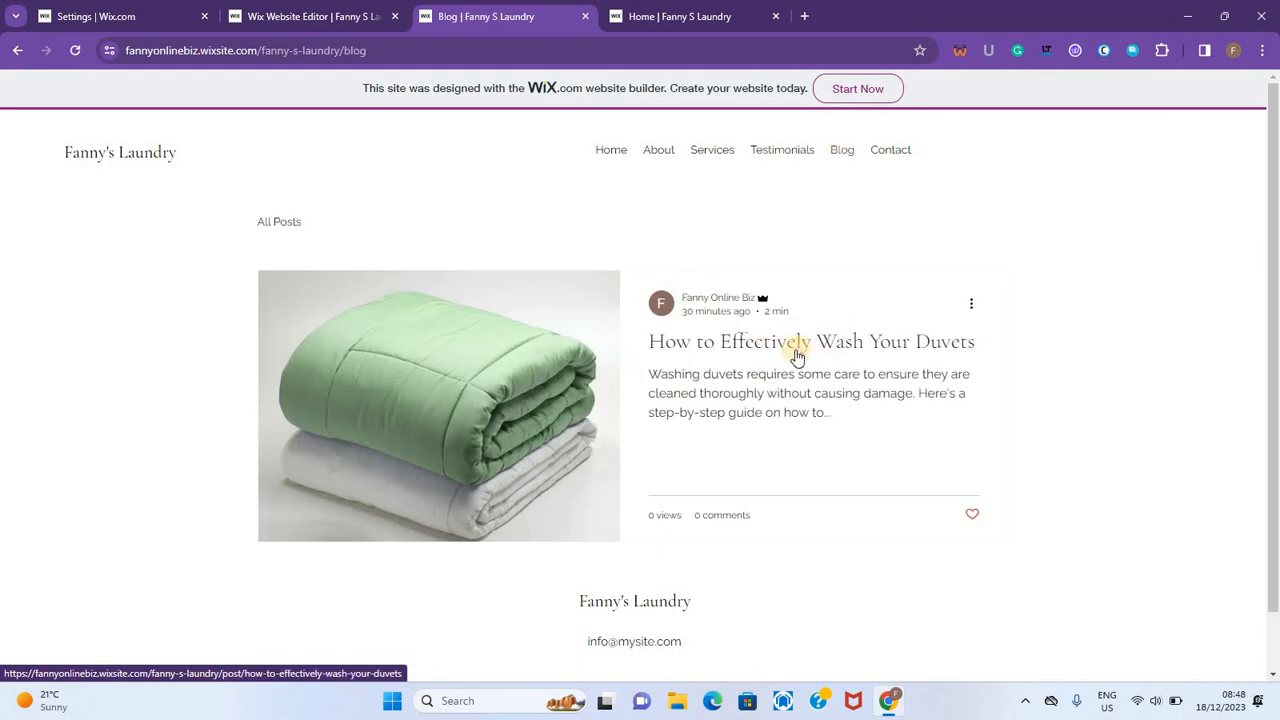
pyautogui.click(797, 345)
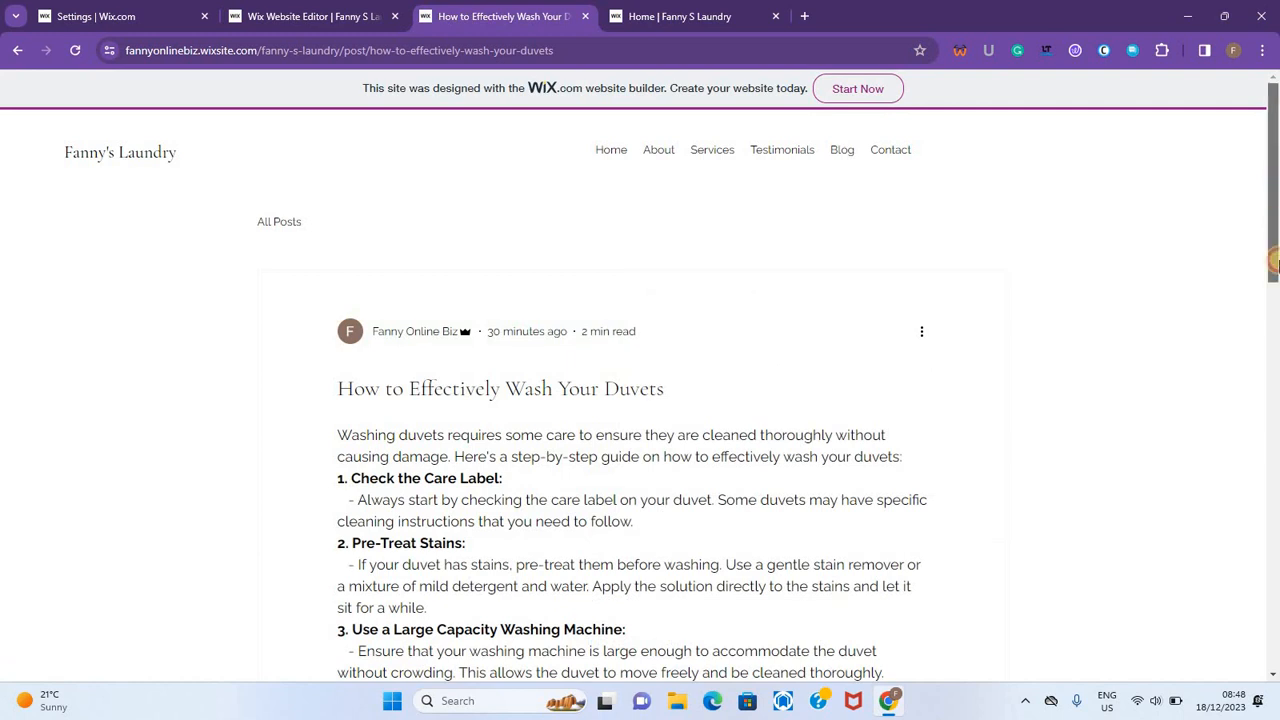
pyautogui.moveTo(1275, 283); pyautogui.dragTo(1274, 150)
pyautogui.click(601, 154)
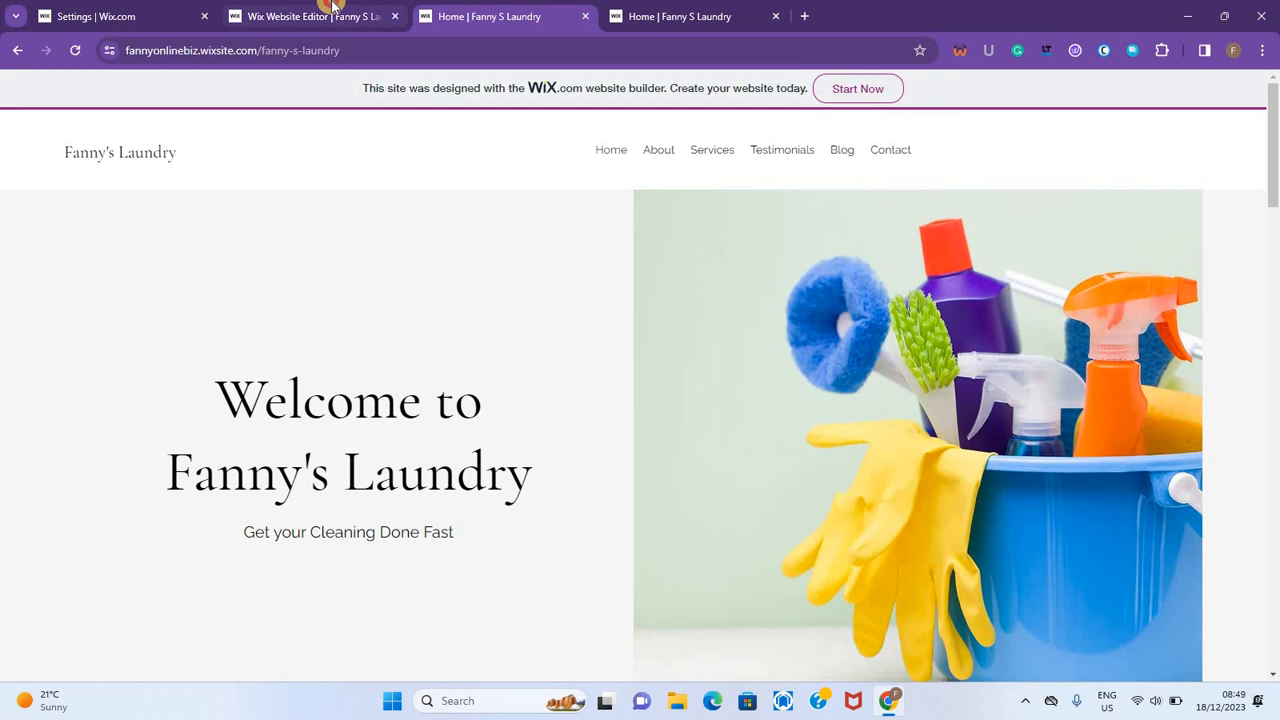
# - Return to the site editor, dismiss the publishing and mobile-editing dialogs, and open the About page for editing
pyautogui.click(332, 10)
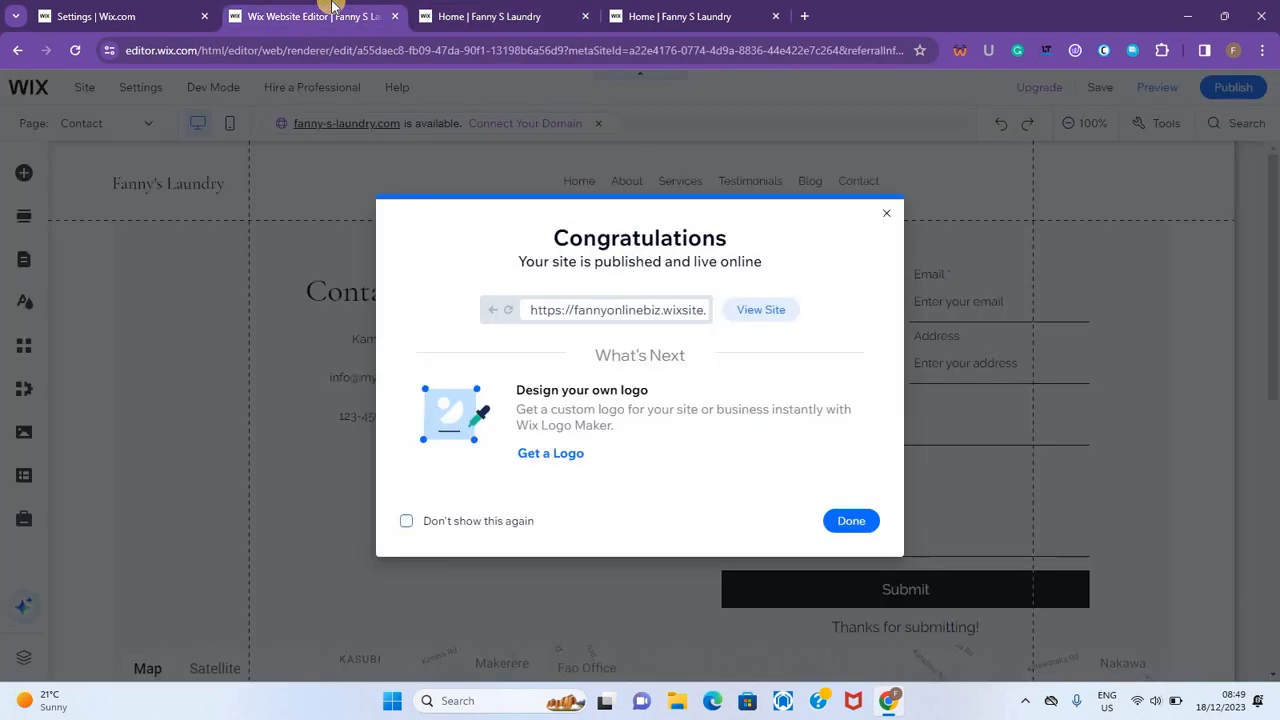
pyautogui.click(884, 214)
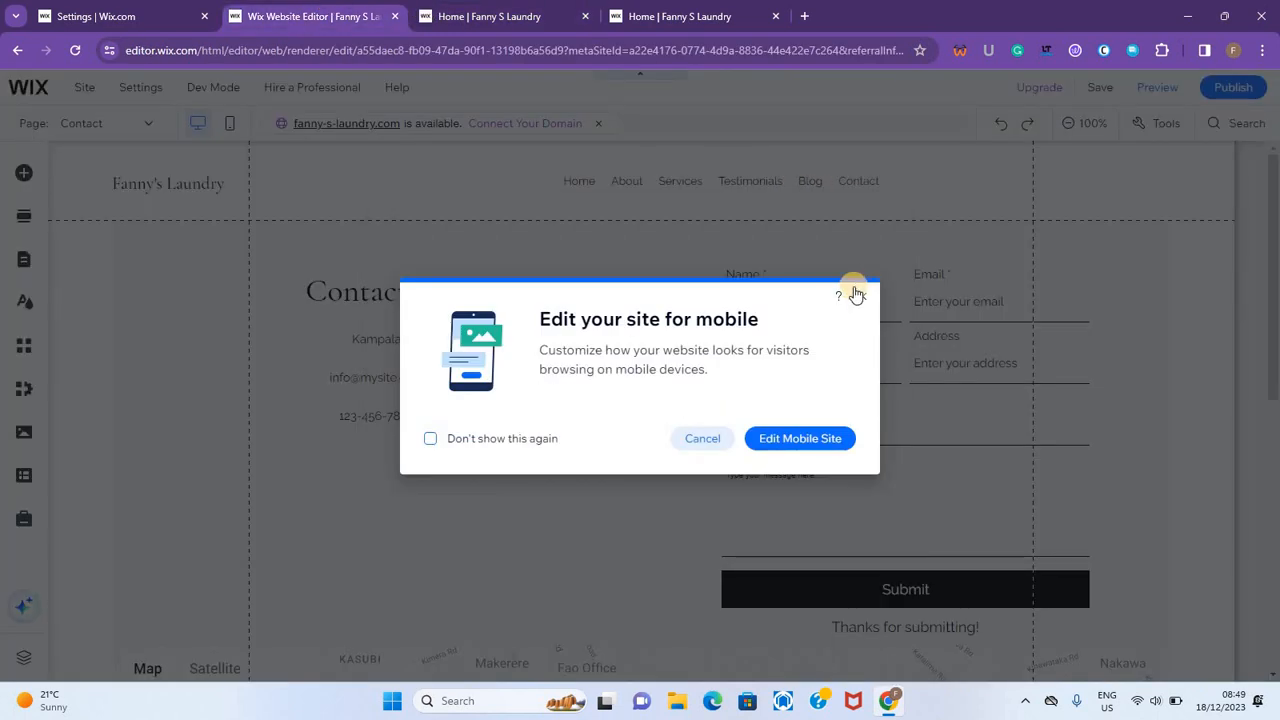
pyautogui.click(864, 298)
pyautogui.click(143, 125)
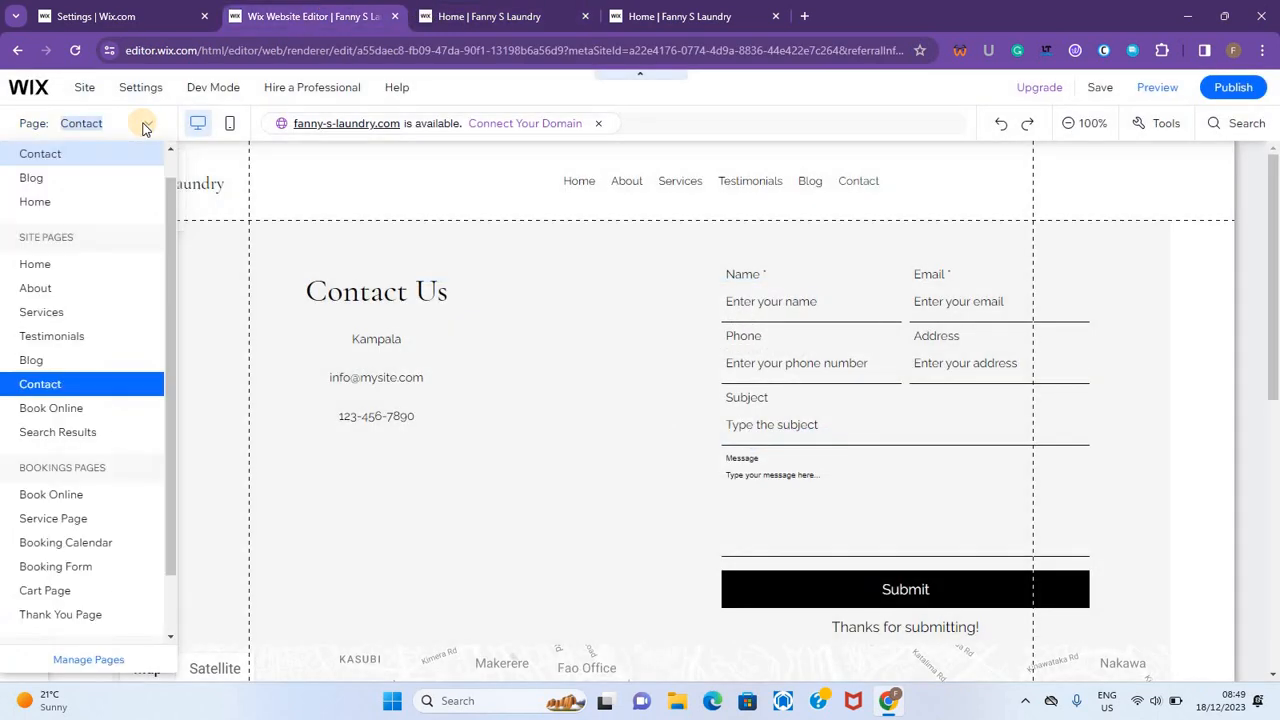
pyautogui.click(50, 290)
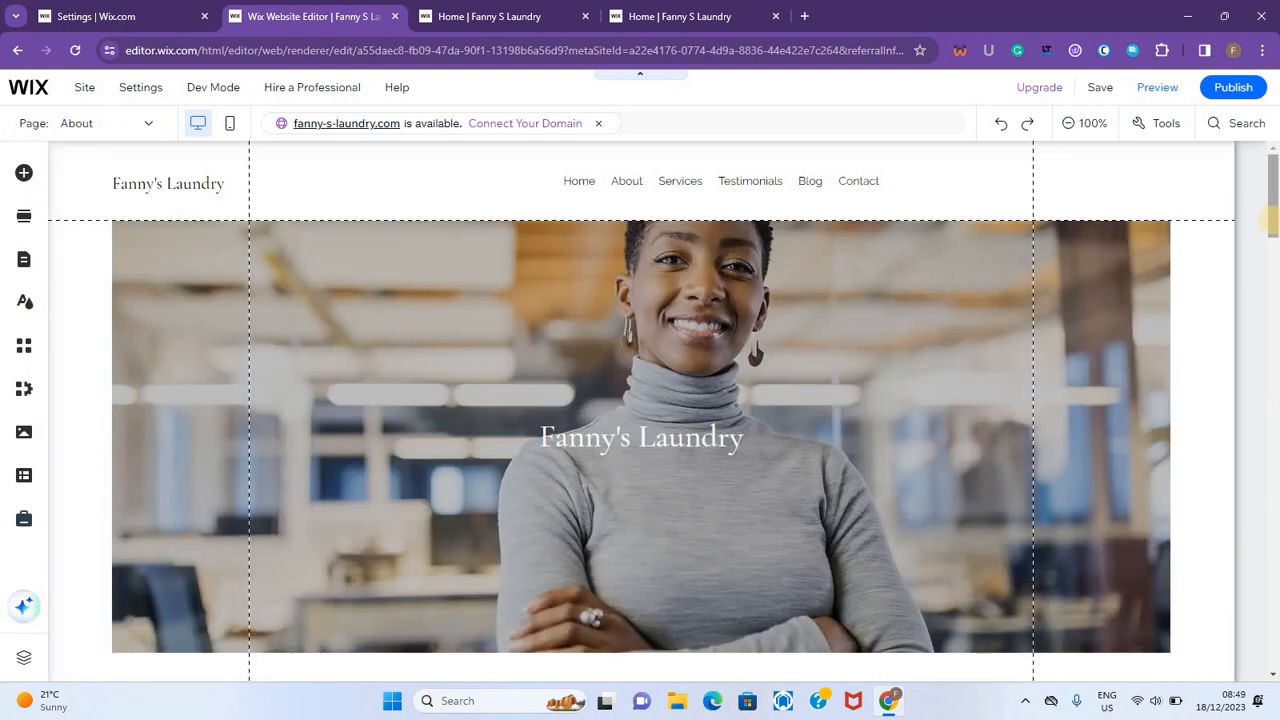
# - Try right and left content alignment for the Our Team strip, set it back to center, and close the layout settings
pyautogui.moveTo(1274, 232); pyautogui.dragTo(1277, 314)
pyautogui.click(890, 374)
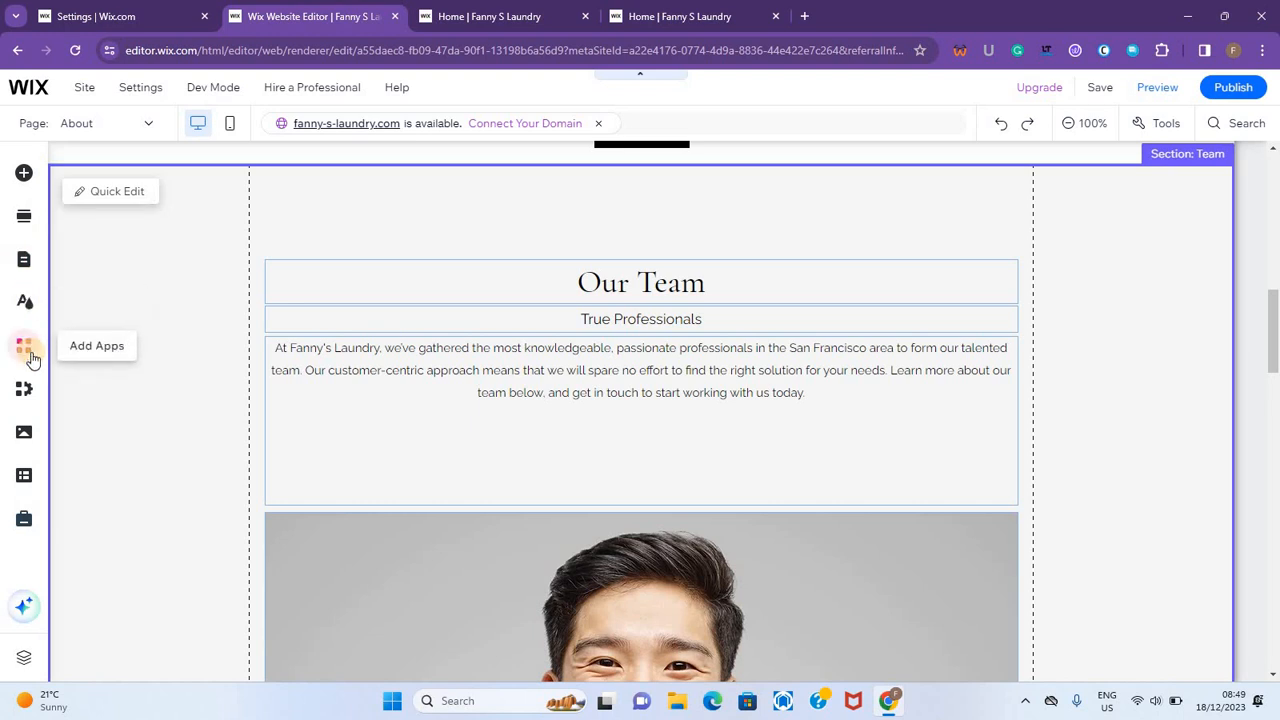
pyautogui.click(1112, 299)
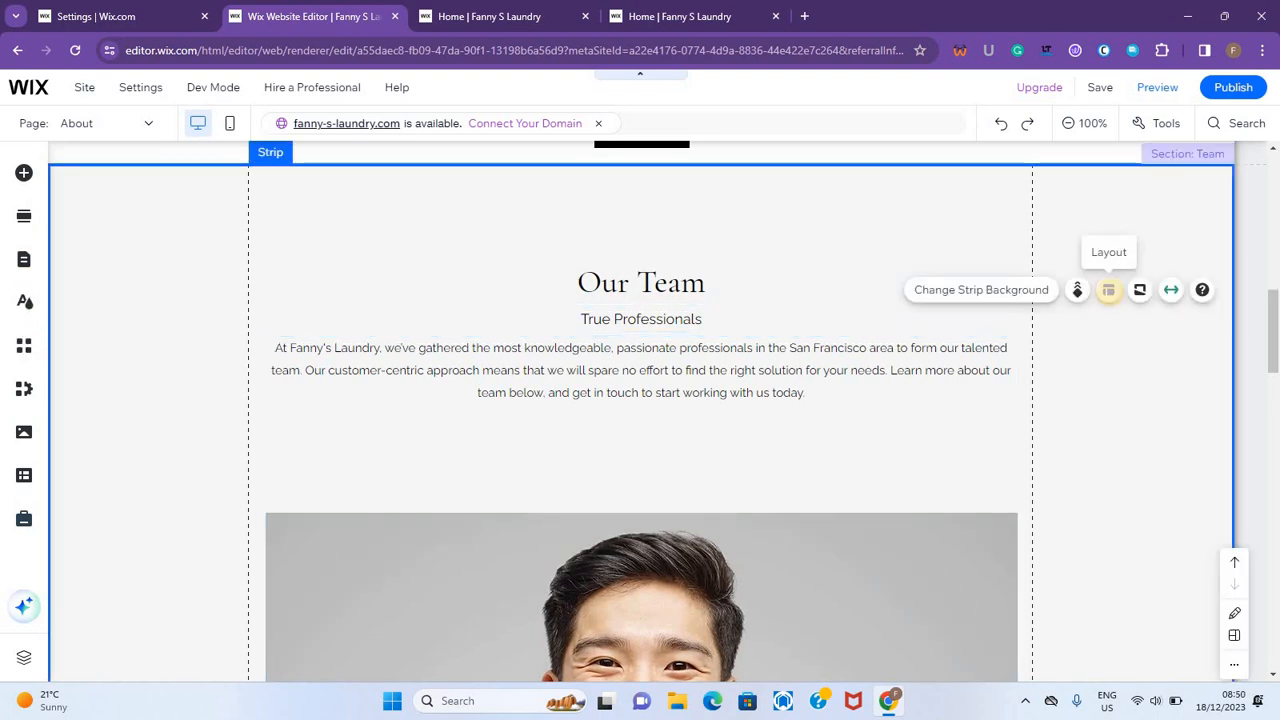
pyautogui.click(1112, 299)
pyautogui.click(1180, 362)
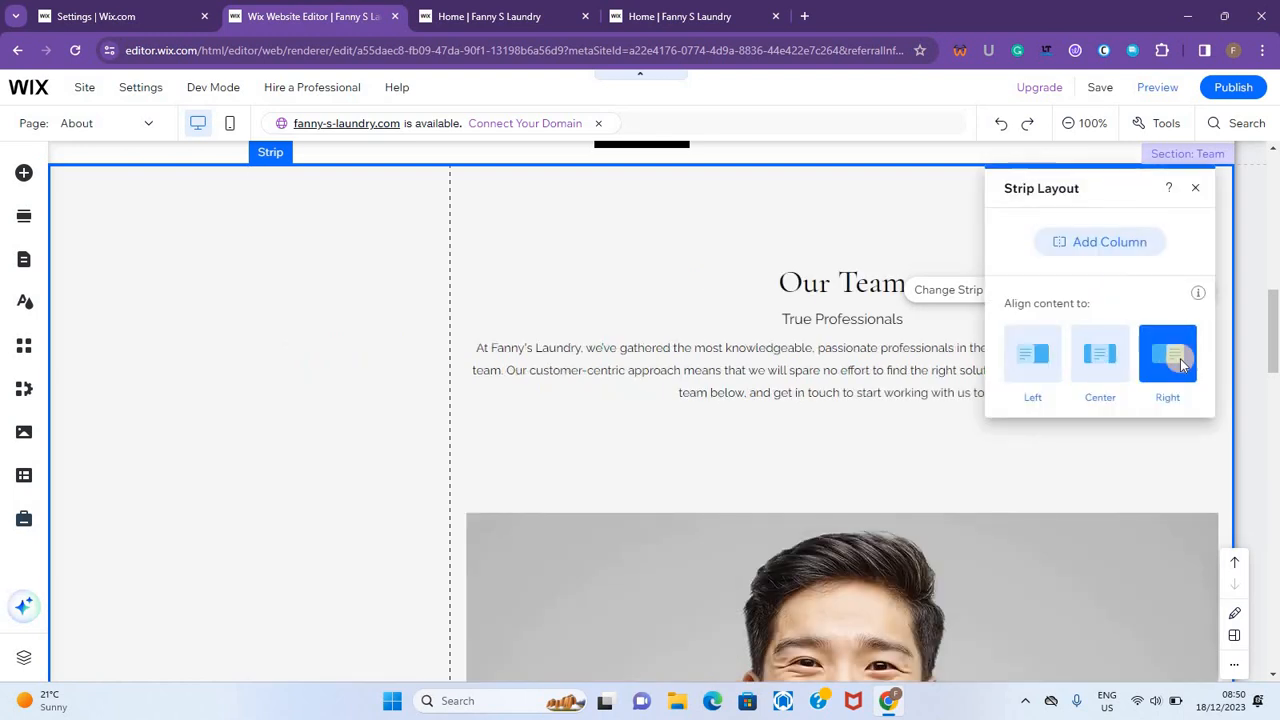
pyautogui.click(1036, 362)
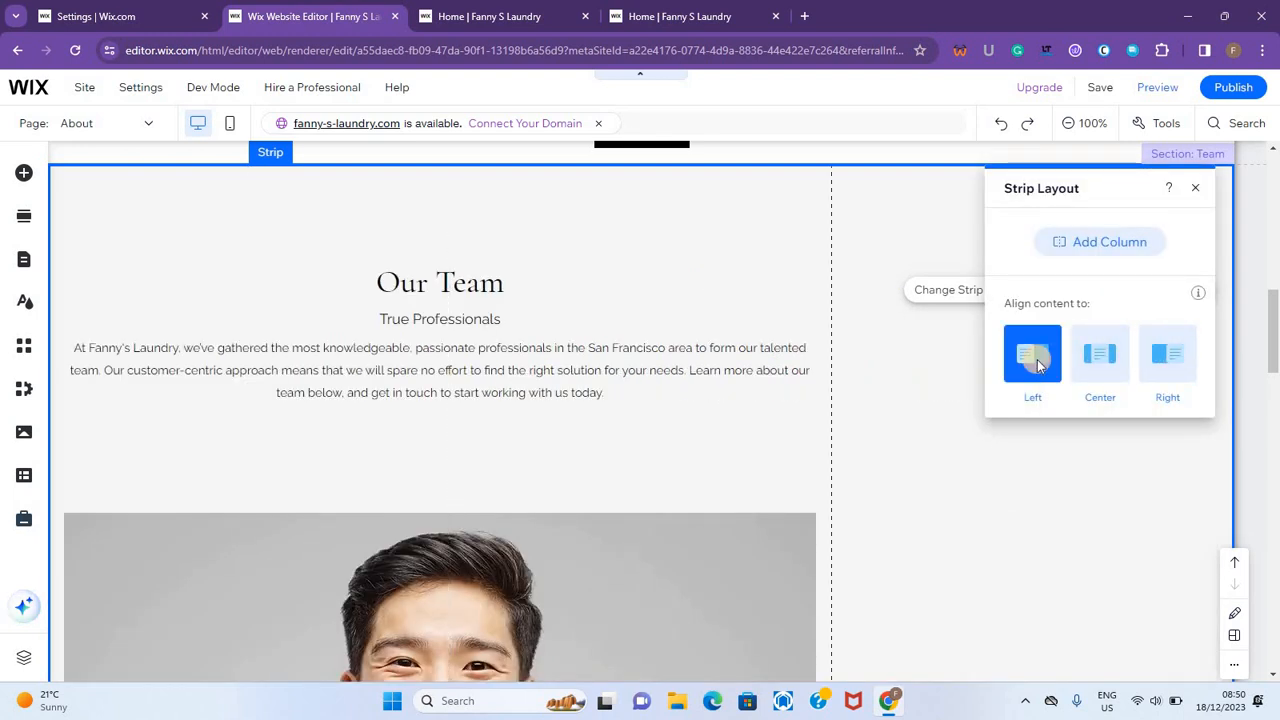
pyautogui.click(1100, 360)
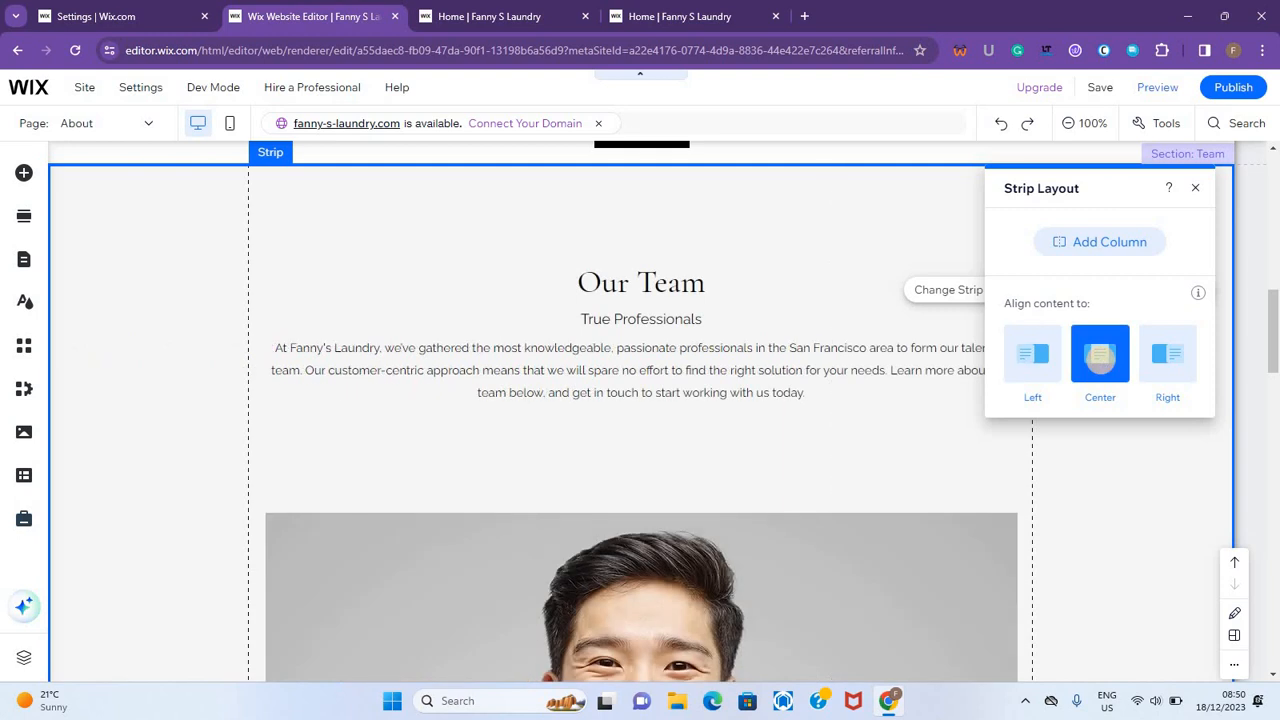
pyautogui.click(1195, 188)
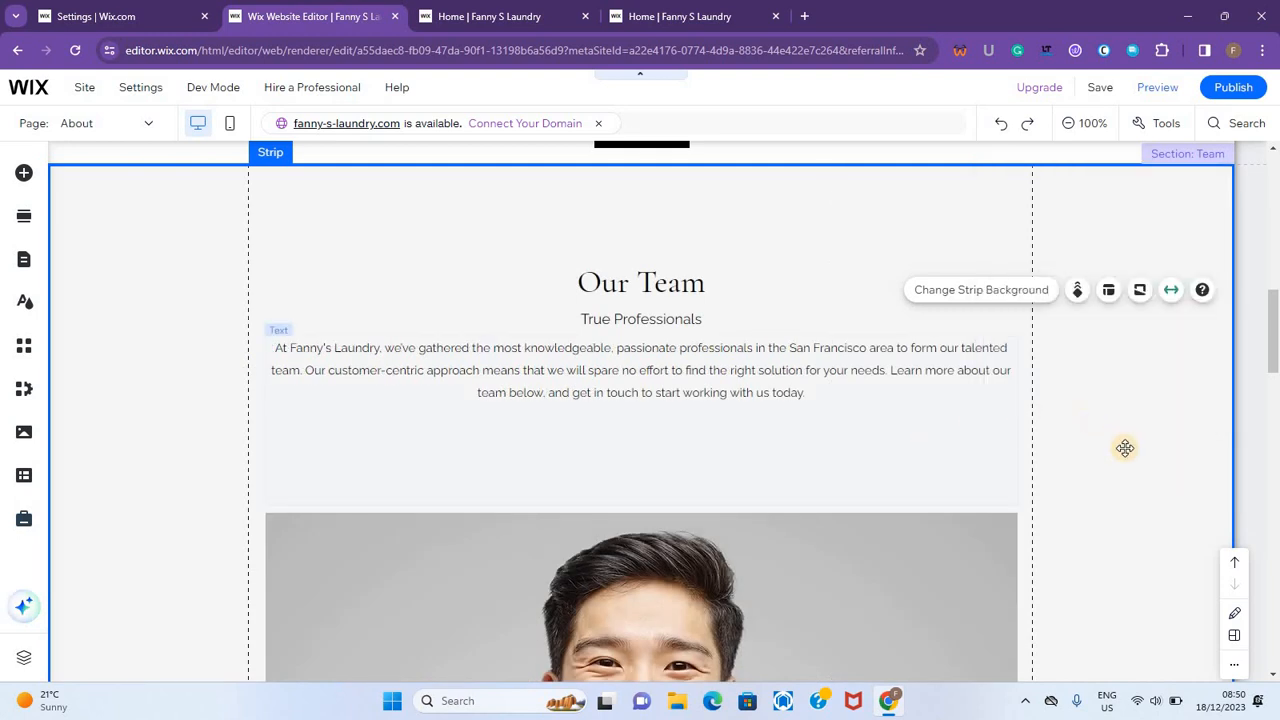
# - Examine the text settings of the Our Team description paragraph and close them
pyautogui.click(850, 413)
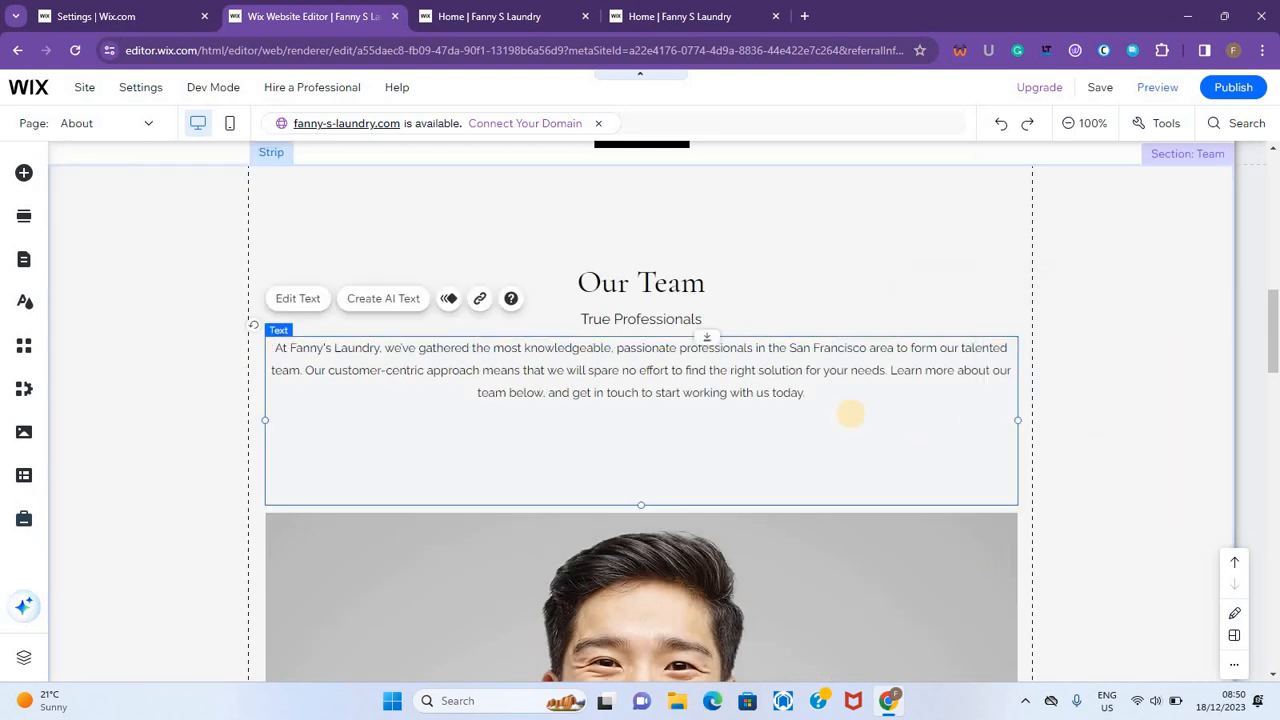
pyautogui.click(305, 304)
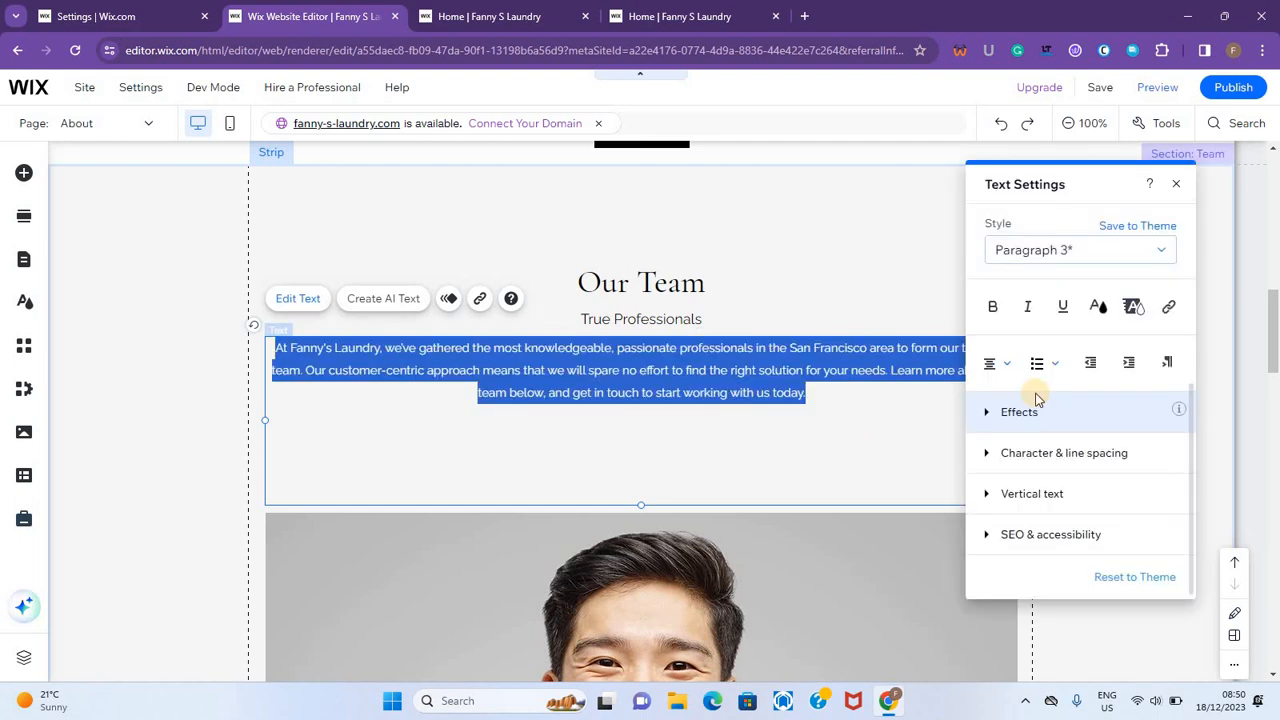
pyautogui.click(1177, 188)
# - Insert the About section design with social icons and a portrait photo above the Our Team section
pyautogui.scroll(3, 951, 408)
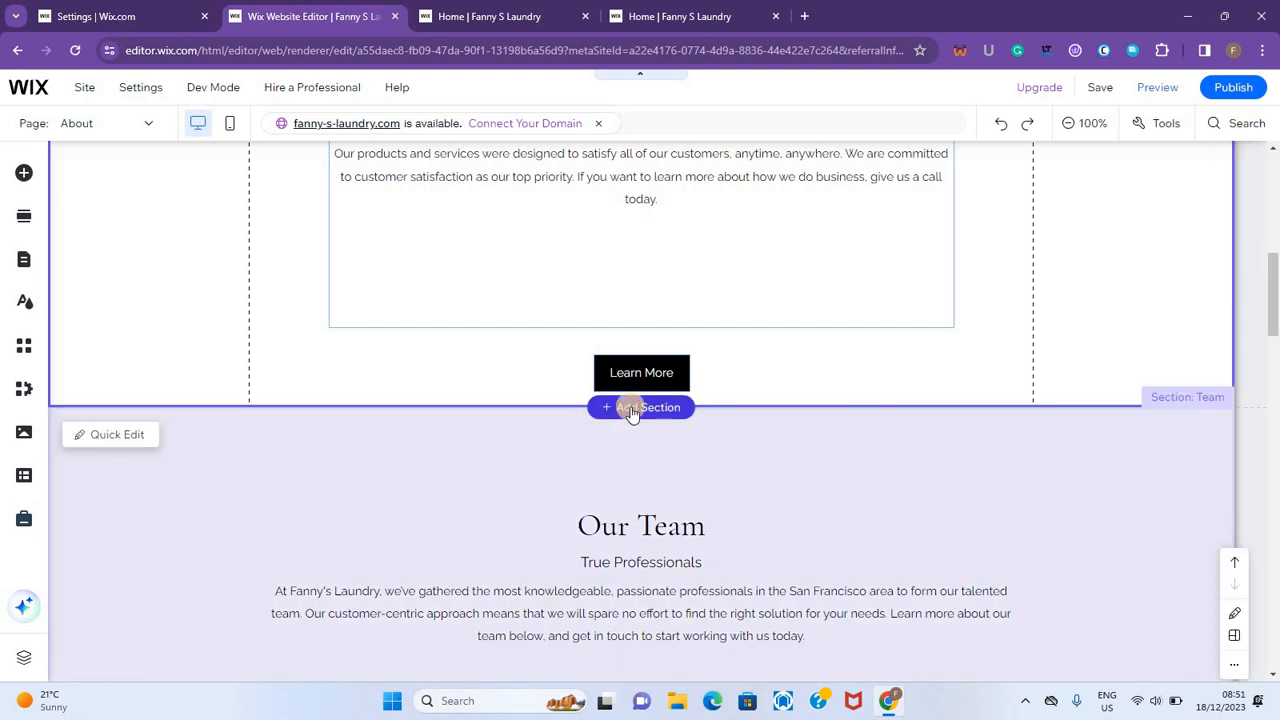
pyautogui.click(632, 410)
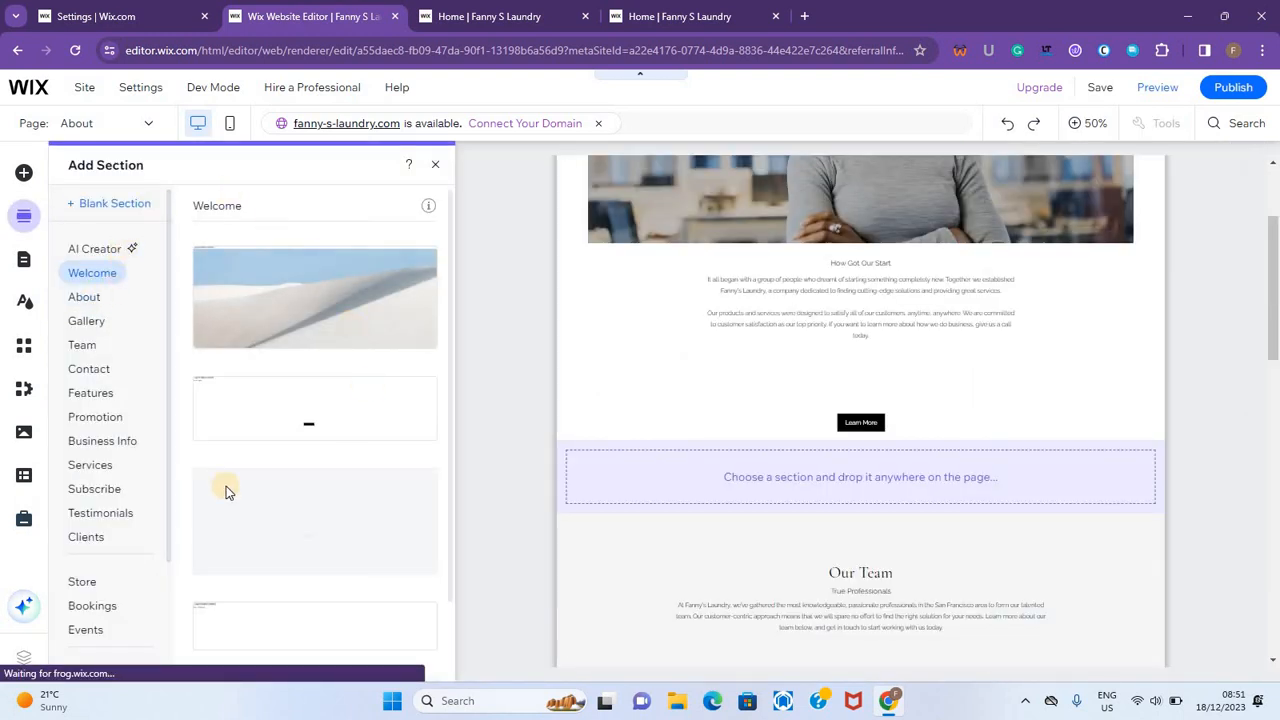
pyautogui.click(106, 446)
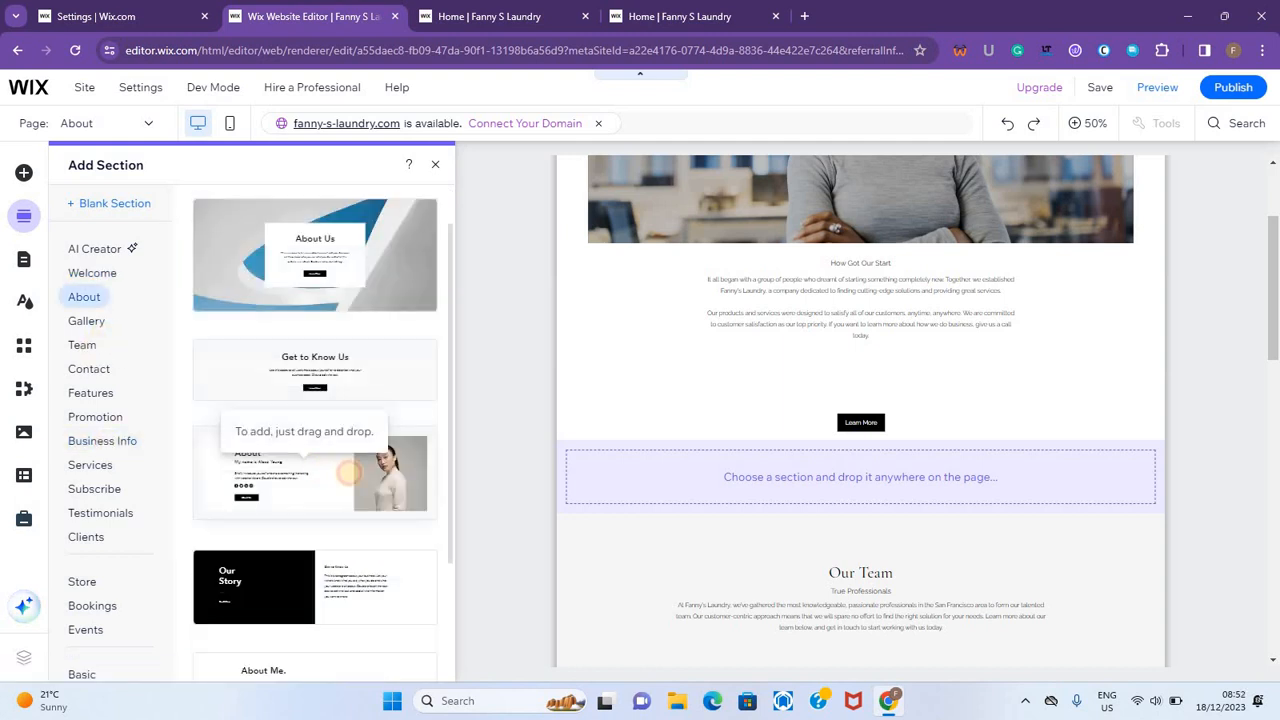
pyautogui.moveTo(349, 473); pyautogui.dragTo(791, 469)
# - Set the new About section's strip background to the photo of a worker in a cap and its portrait column to the basket of folded towels
pyautogui.click(990, 314)
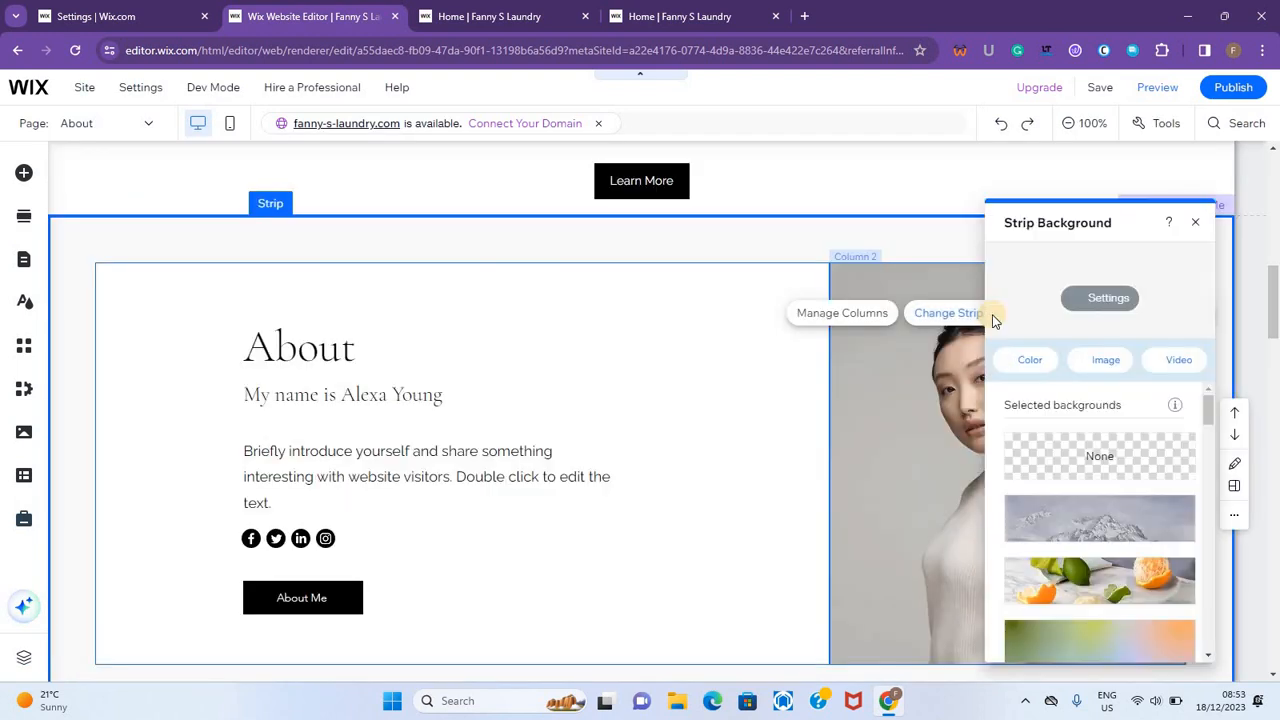
pyautogui.click(1097, 362)
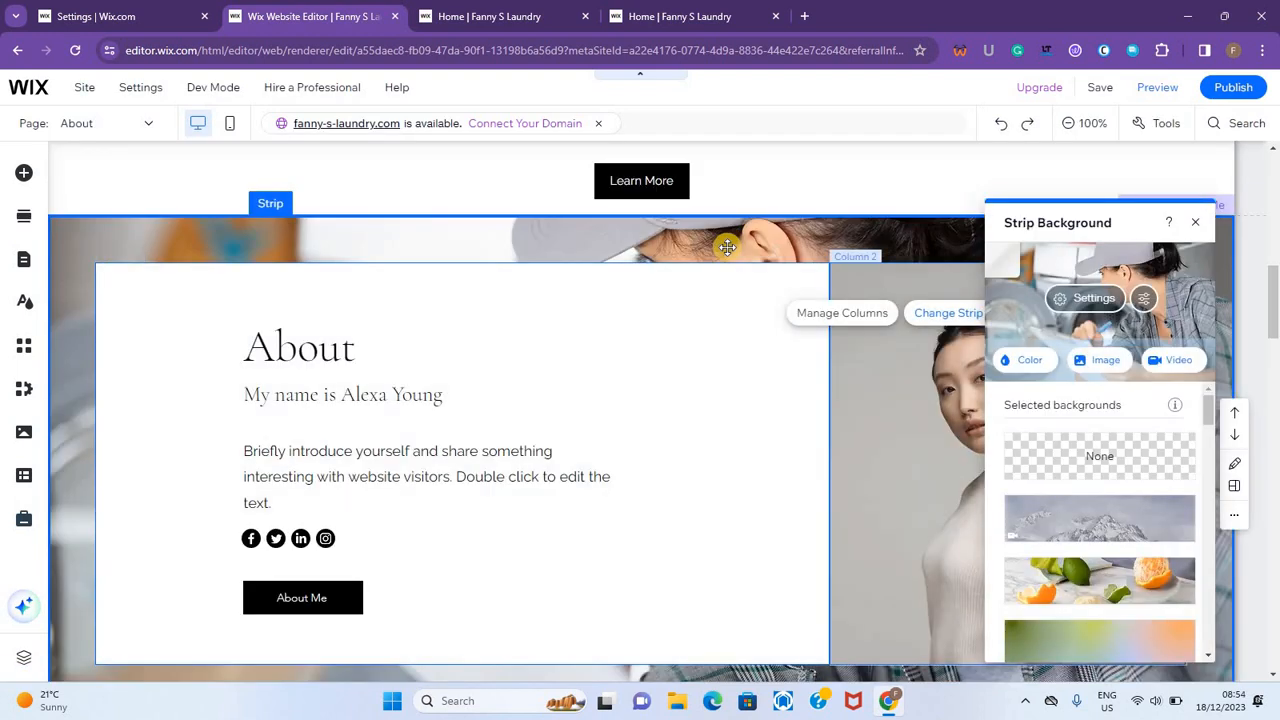
pyautogui.click(950, 397)
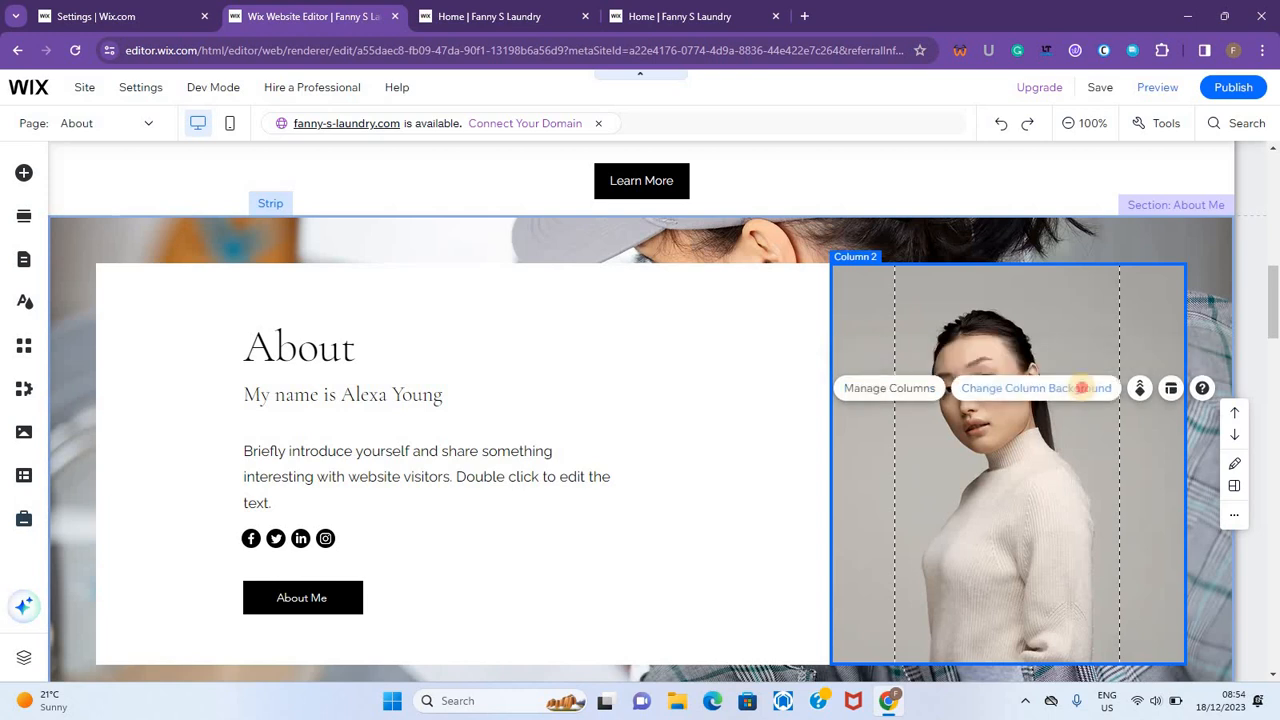
pyautogui.click(1084, 391)
pyautogui.click(688, 362)
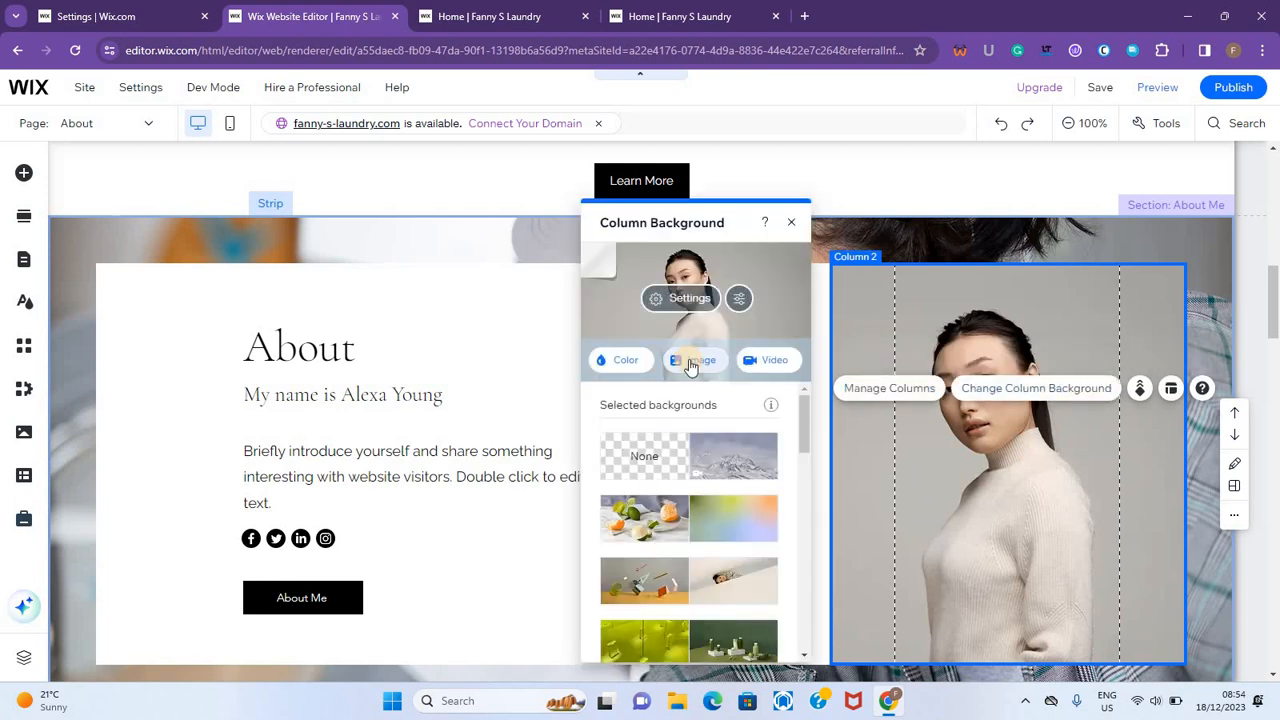
pyautogui.click(297, 349)
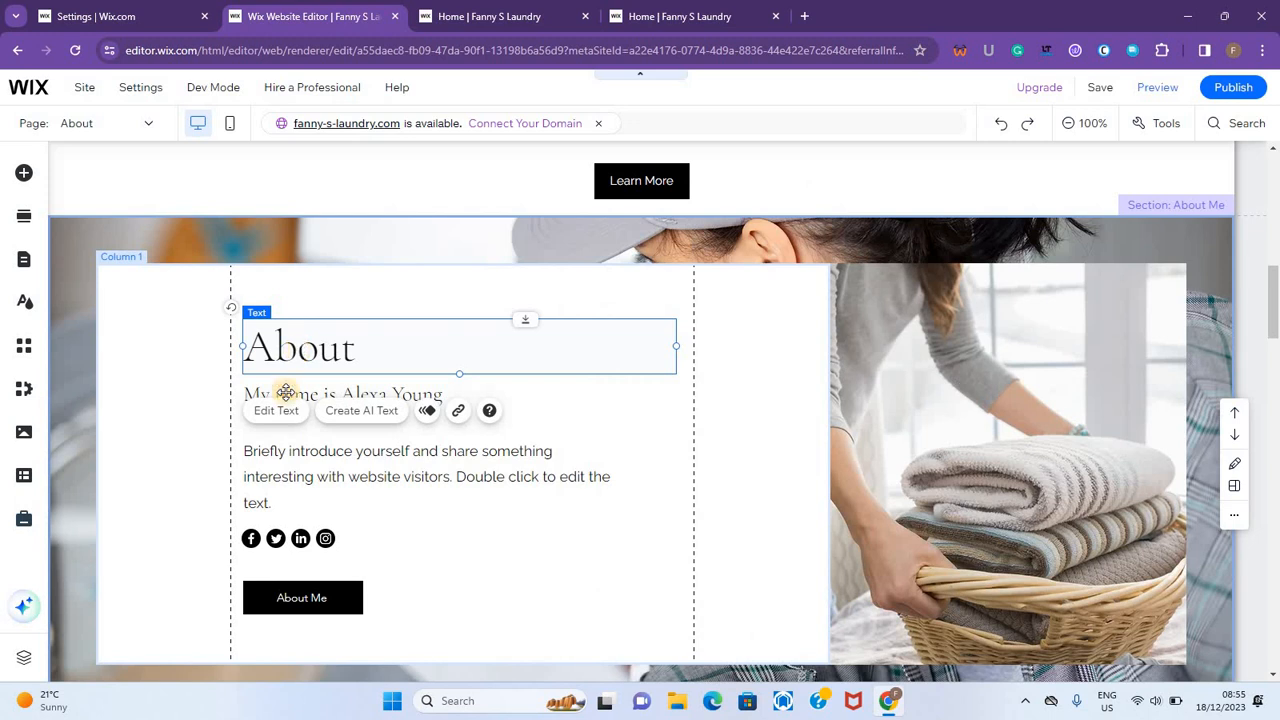
# - Change the new About section's title to "Our Laundry" and its subtitle to "We have the Best Laundry Service in Town."
pyautogui.click(276, 411)
pyautogui.write('Our Laundry')
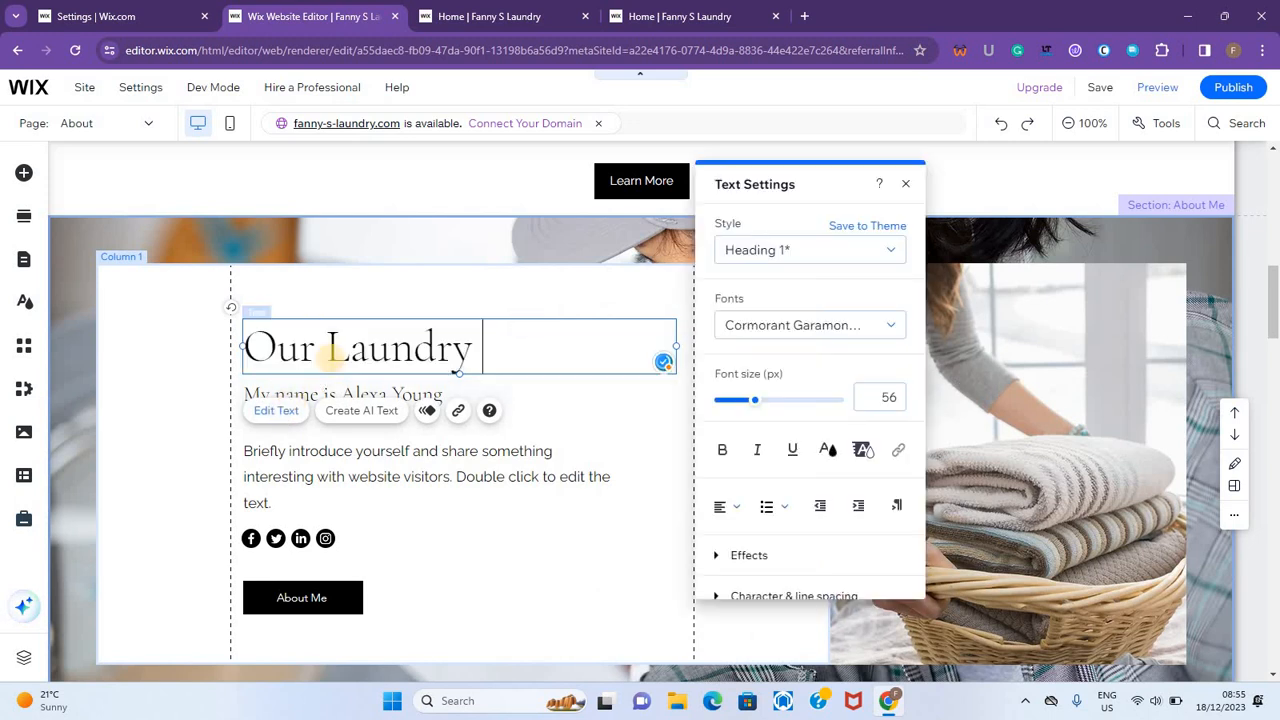
pyautogui.doubleClick(281, 394)
pyautogui.write('We have ')
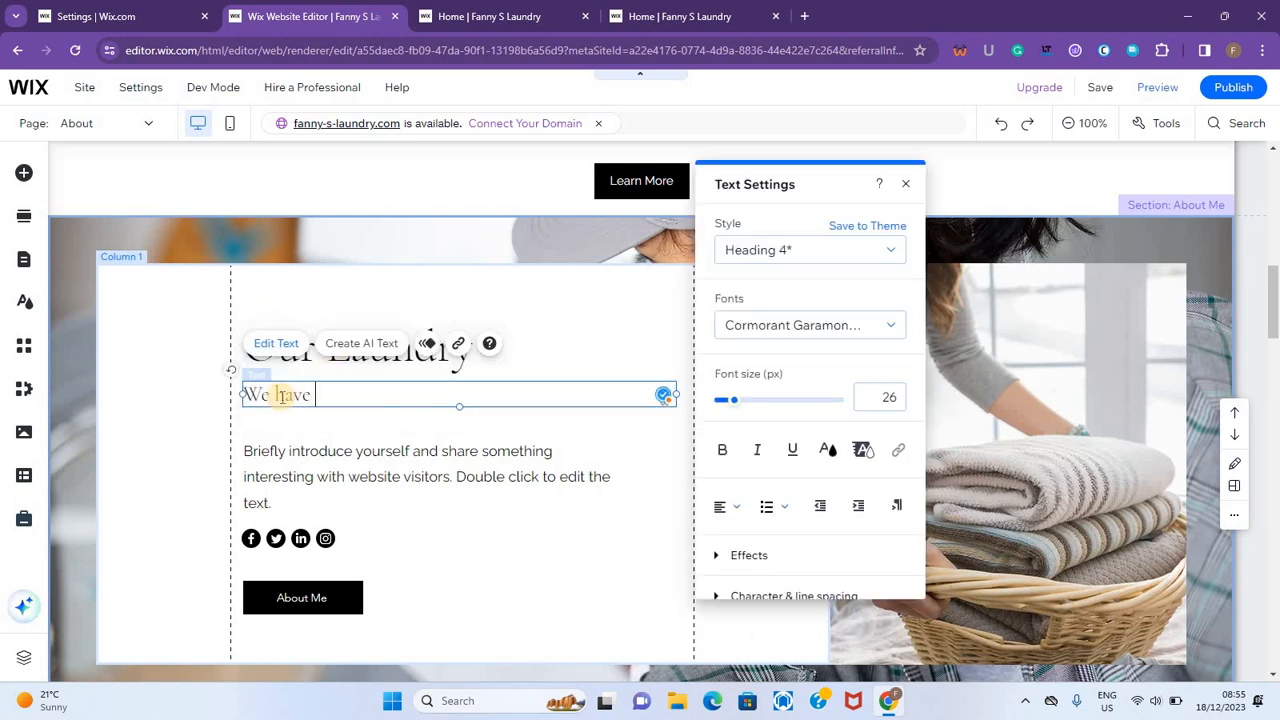
pyautogui.write('the Best Laundry Service in ')
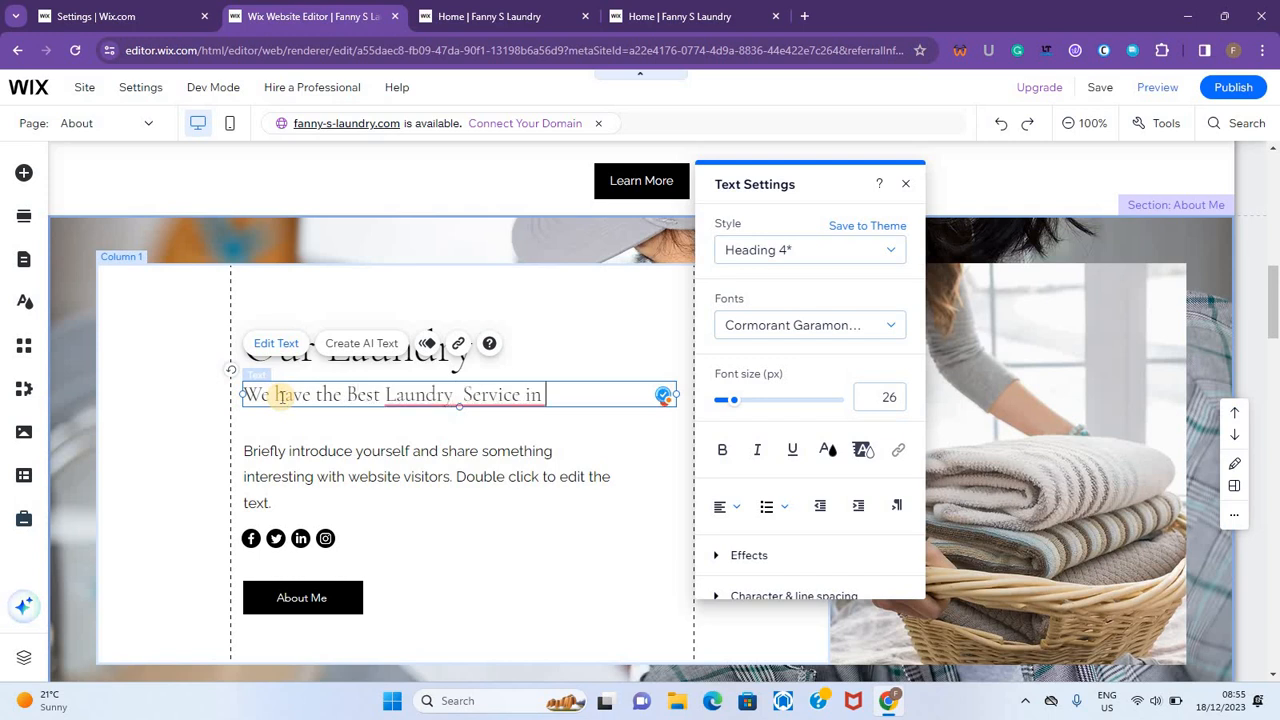
pyautogui.write('Town.')
# - Link the About Me button in the new section to the site's Services page, opening in the current window
pyautogui.click(312, 597)
pyautogui.scroll(-4, 302, 597)
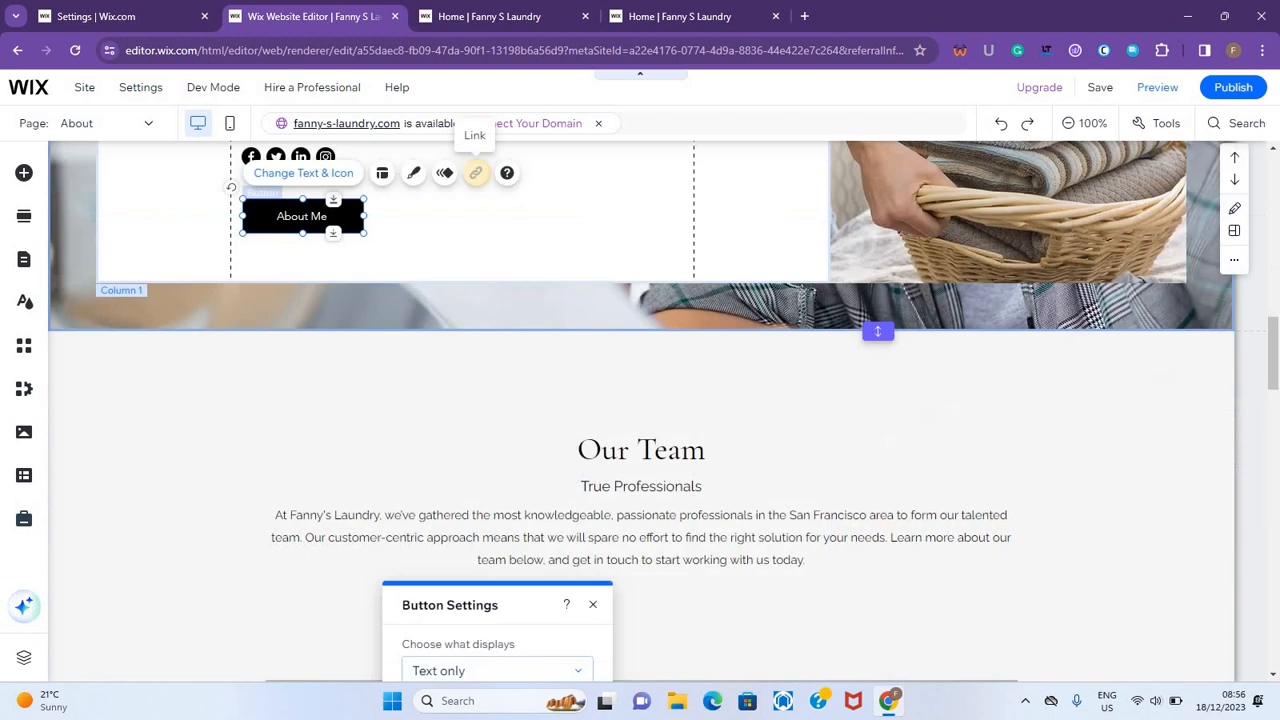
pyautogui.click(476, 173)
pyautogui.click(655, 297)
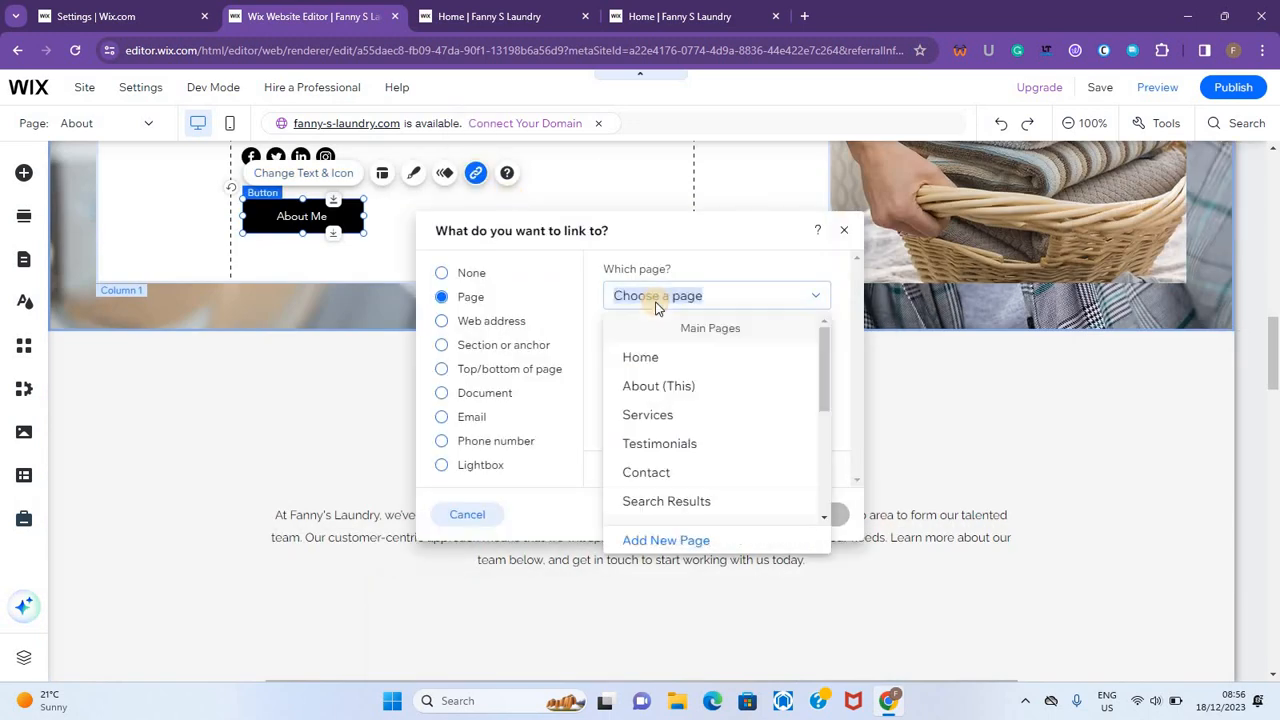
pyautogui.click(668, 416)
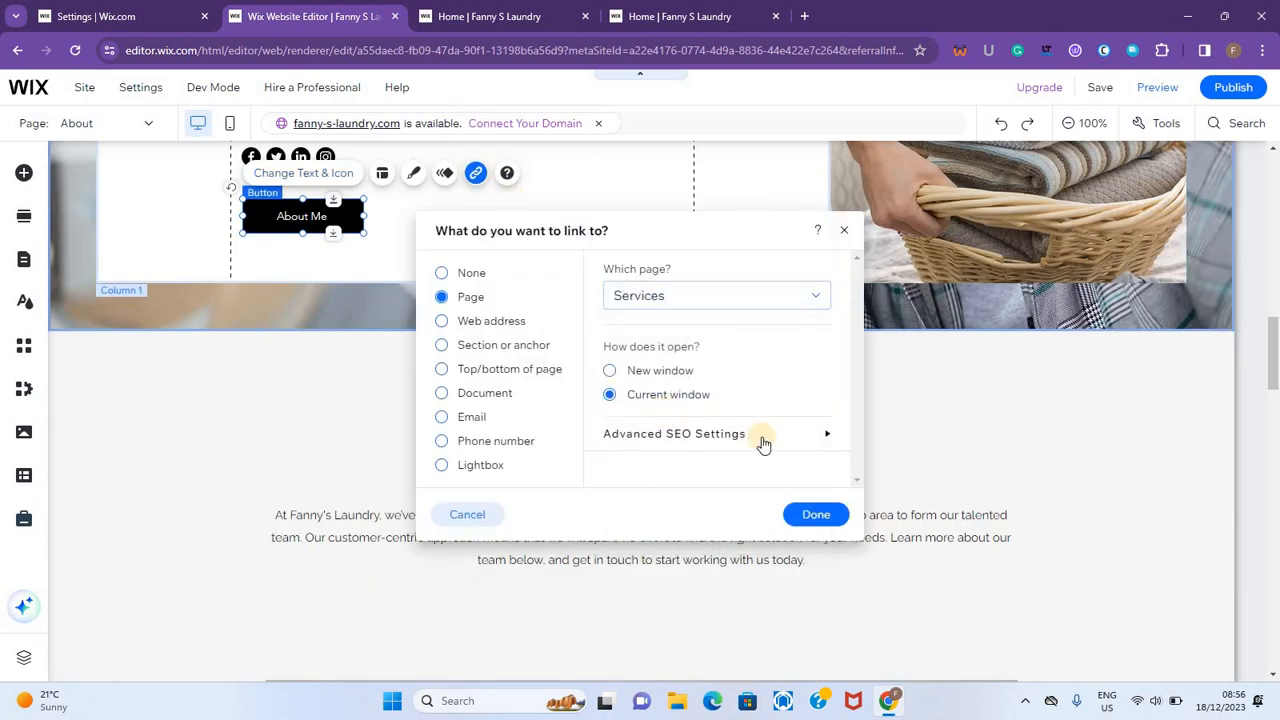
pyautogui.click(816, 515)
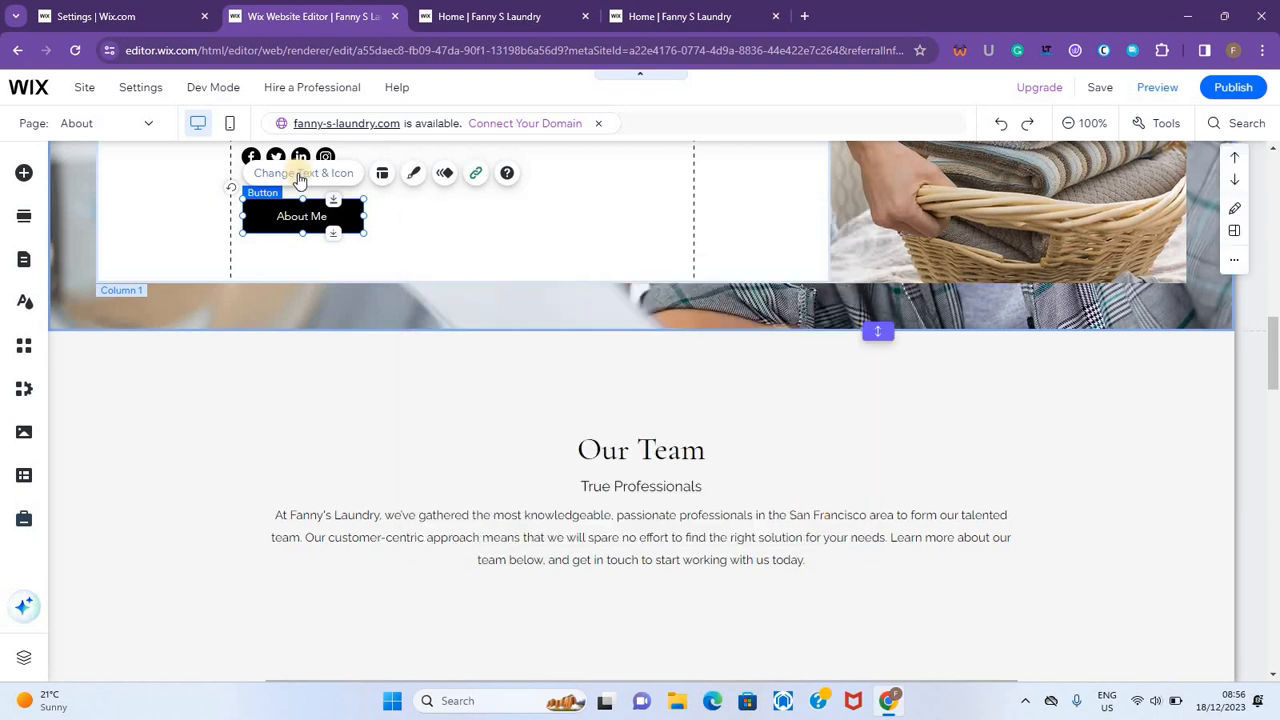
# - Change the linked button's text to "View Services" and close its settings
pyautogui.click(300, 174)
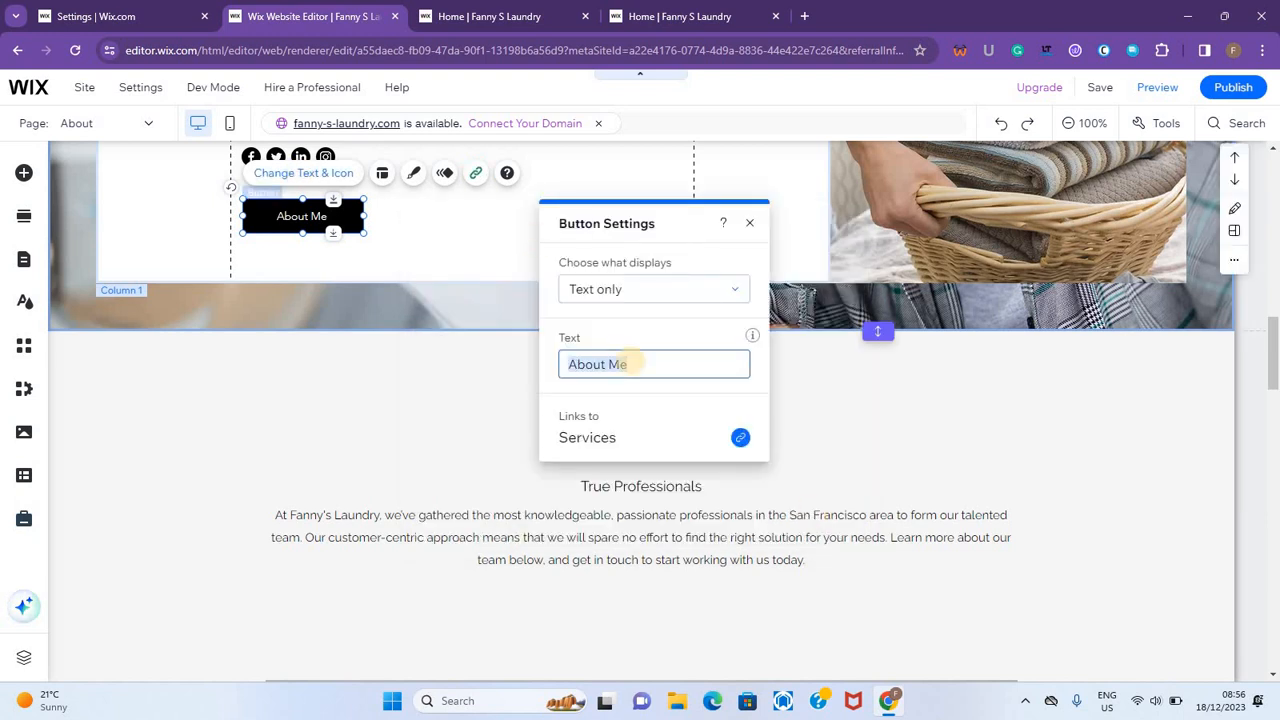
pyautogui.write('View Se')
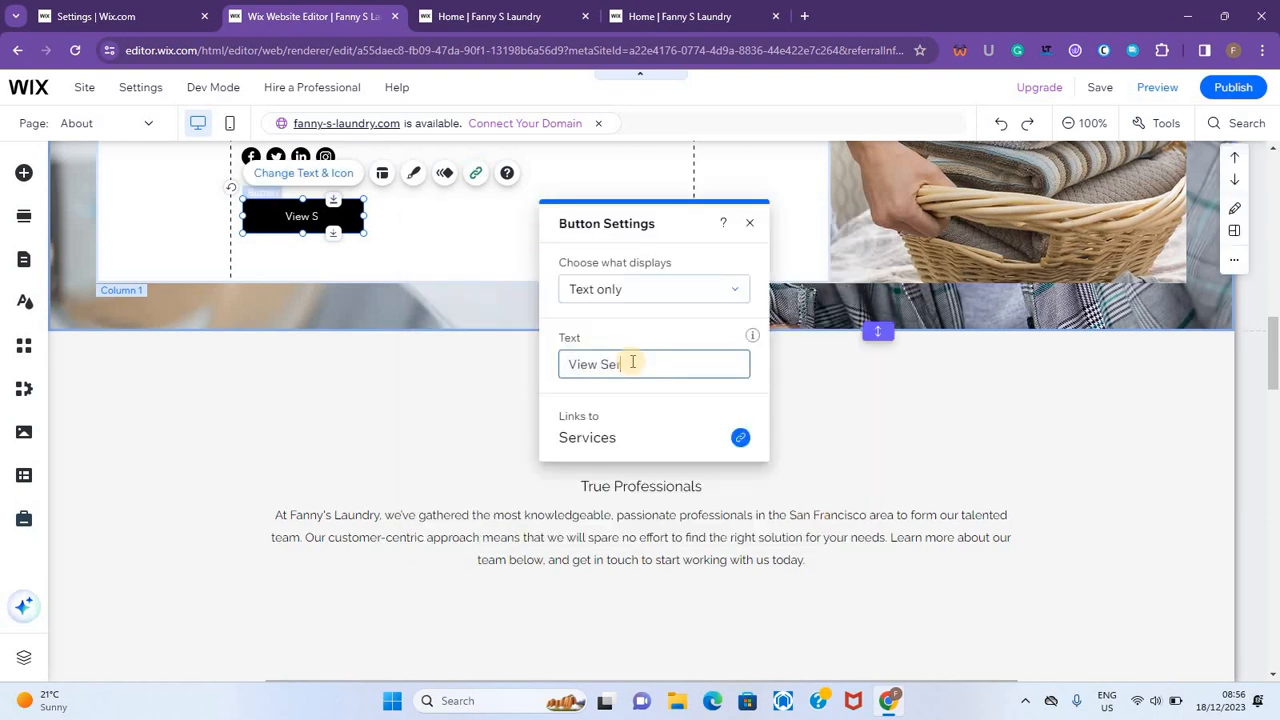
pyautogui.write('rvices')
pyautogui.click(838, 384)
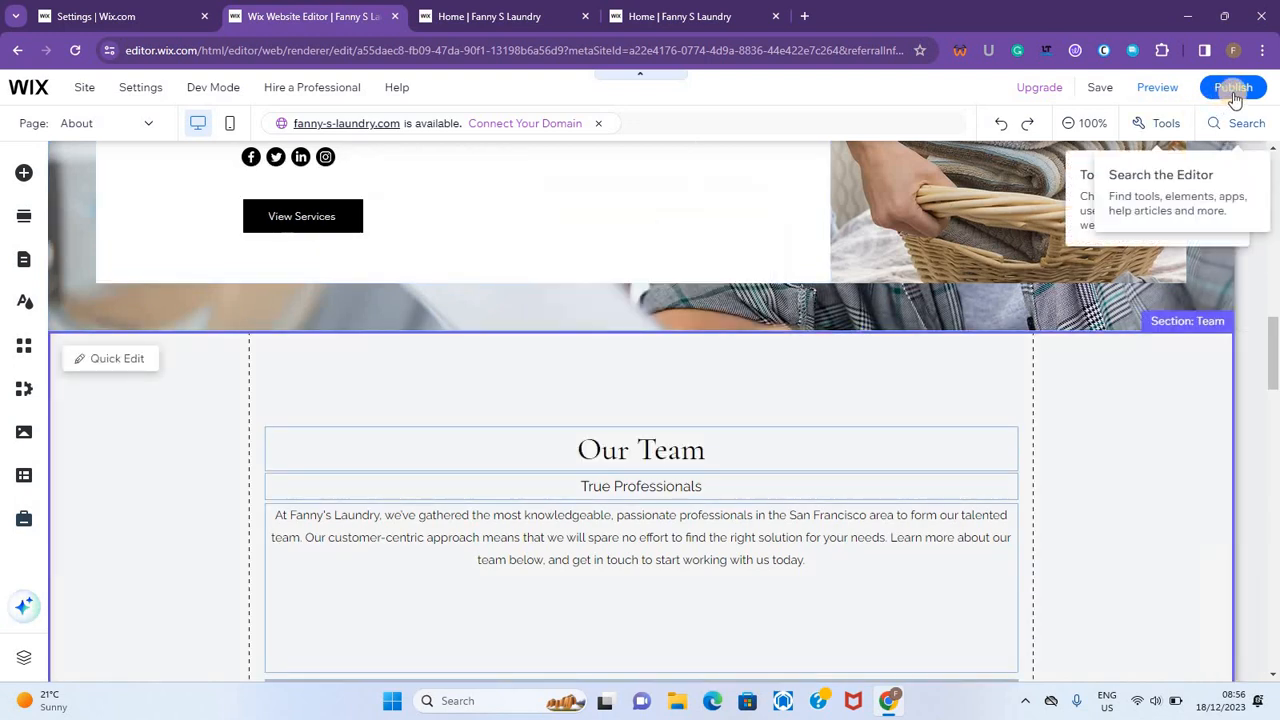
# - Publish the site updates, reload the live site in its browser tab and look through the home page
pyautogui.click(1233, 96)
pyautogui.click(680, 16)
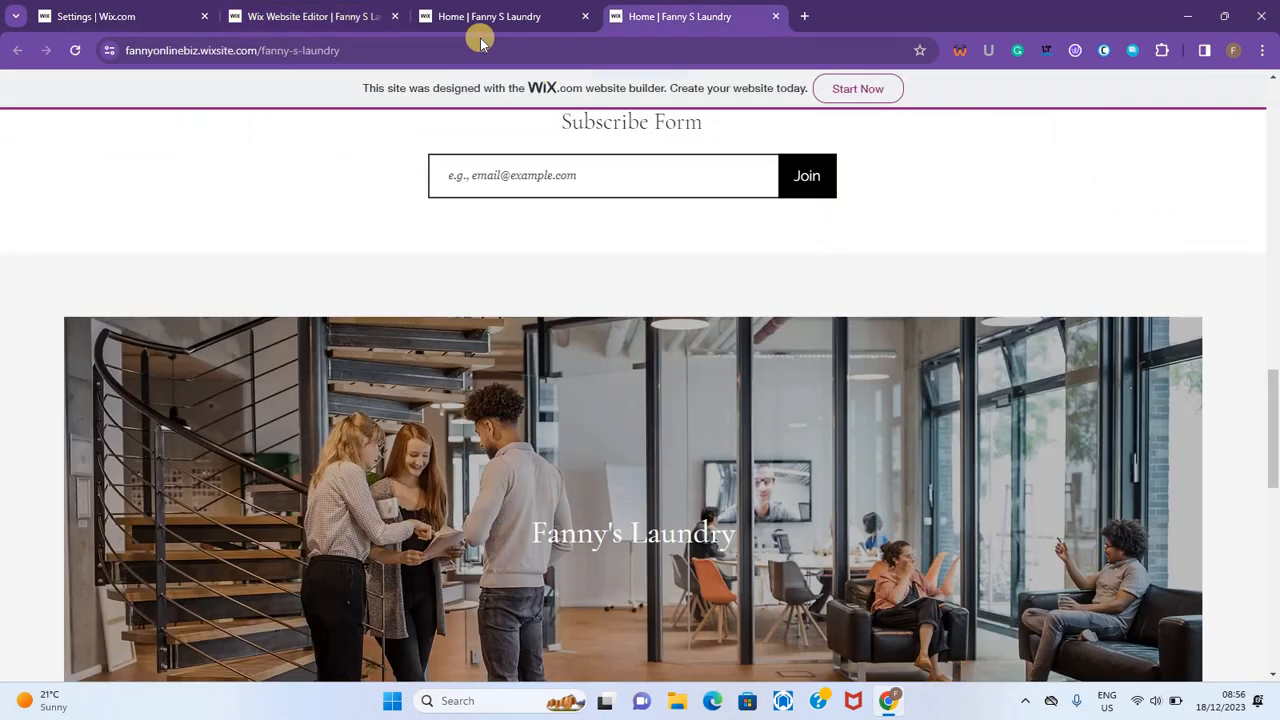
pyautogui.click(78, 53)
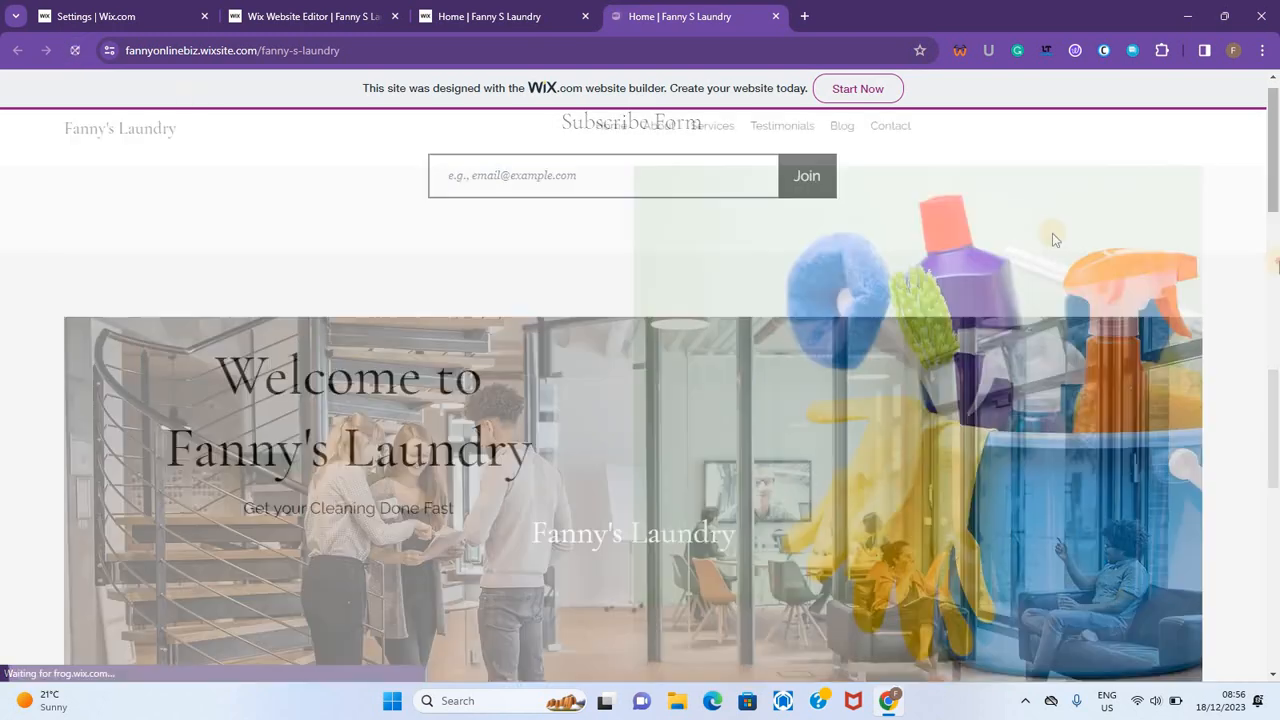
pyautogui.moveTo(1273, 157); pyautogui.dragTo(1276, 612)
pyautogui.moveTo(1277, 691); pyautogui.dragTo(1276, 98)
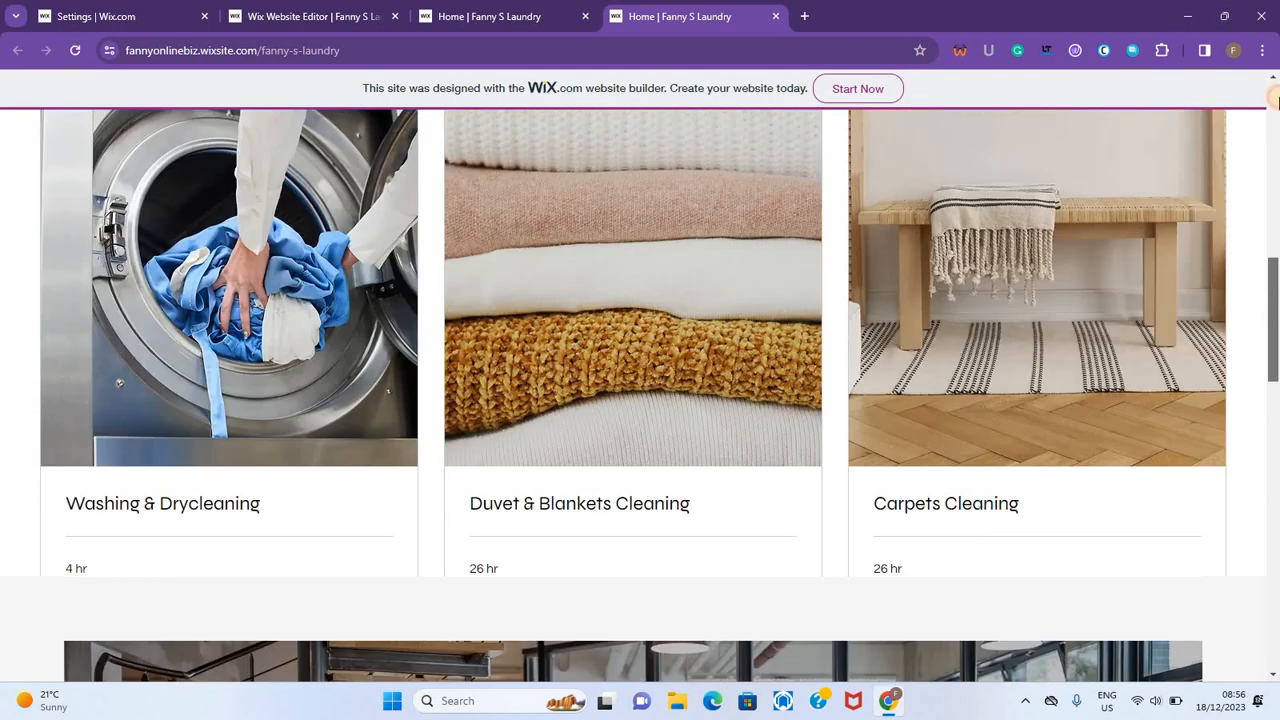
# - Review the content of the live site's About page, including the Our Laundry section, and its Services page
pyautogui.click(663, 157)
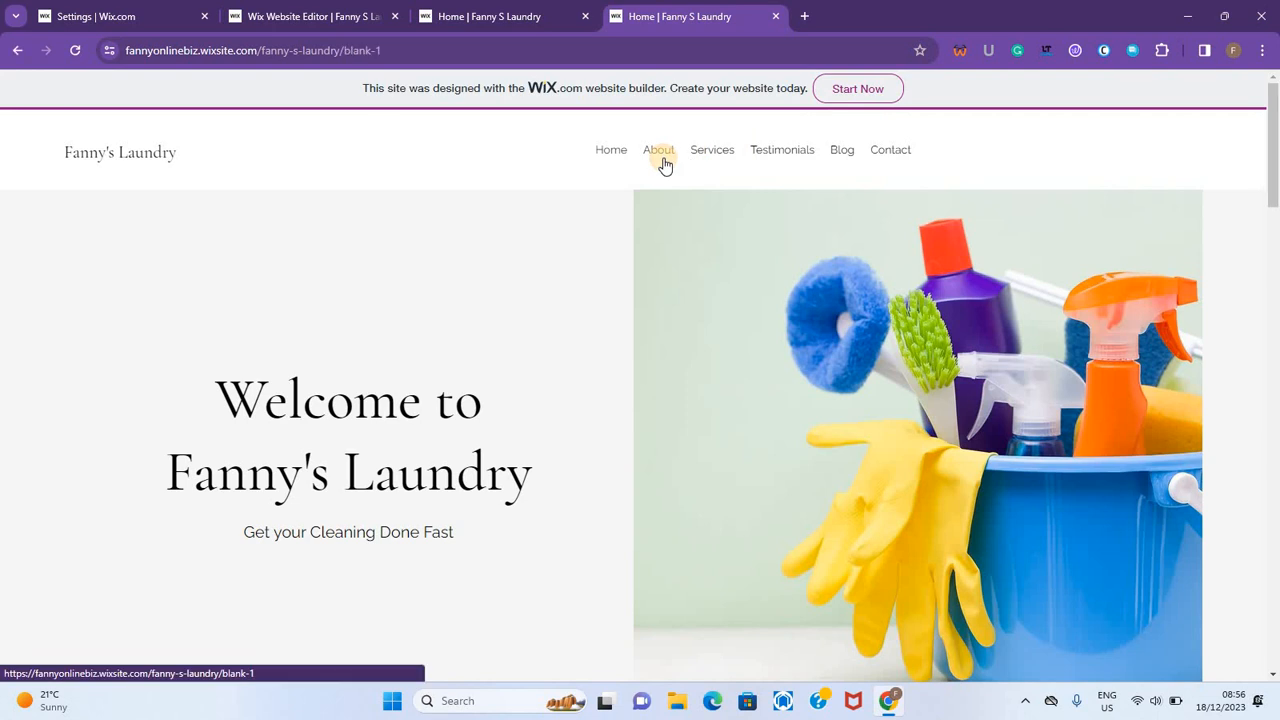
pyautogui.moveTo(1275, 320); pyautogui.dragTo(1275, 266)
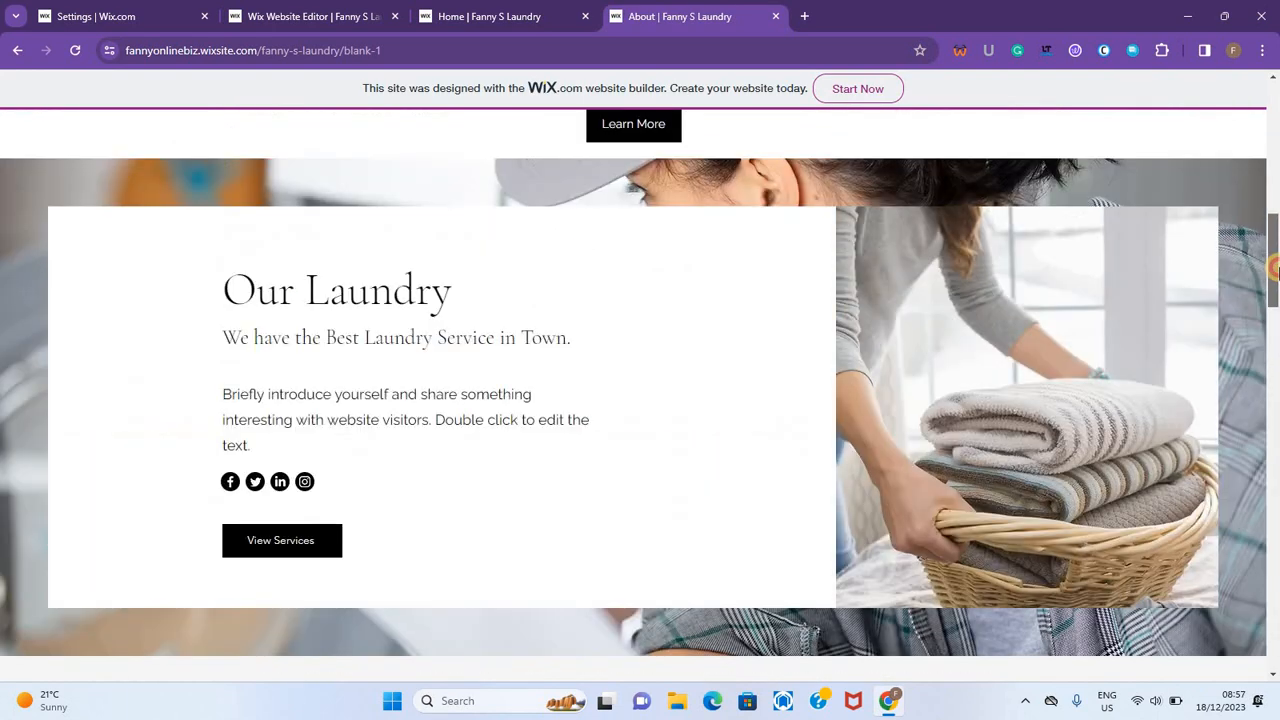
pyautogui.scroll(-10, 1275, 360)
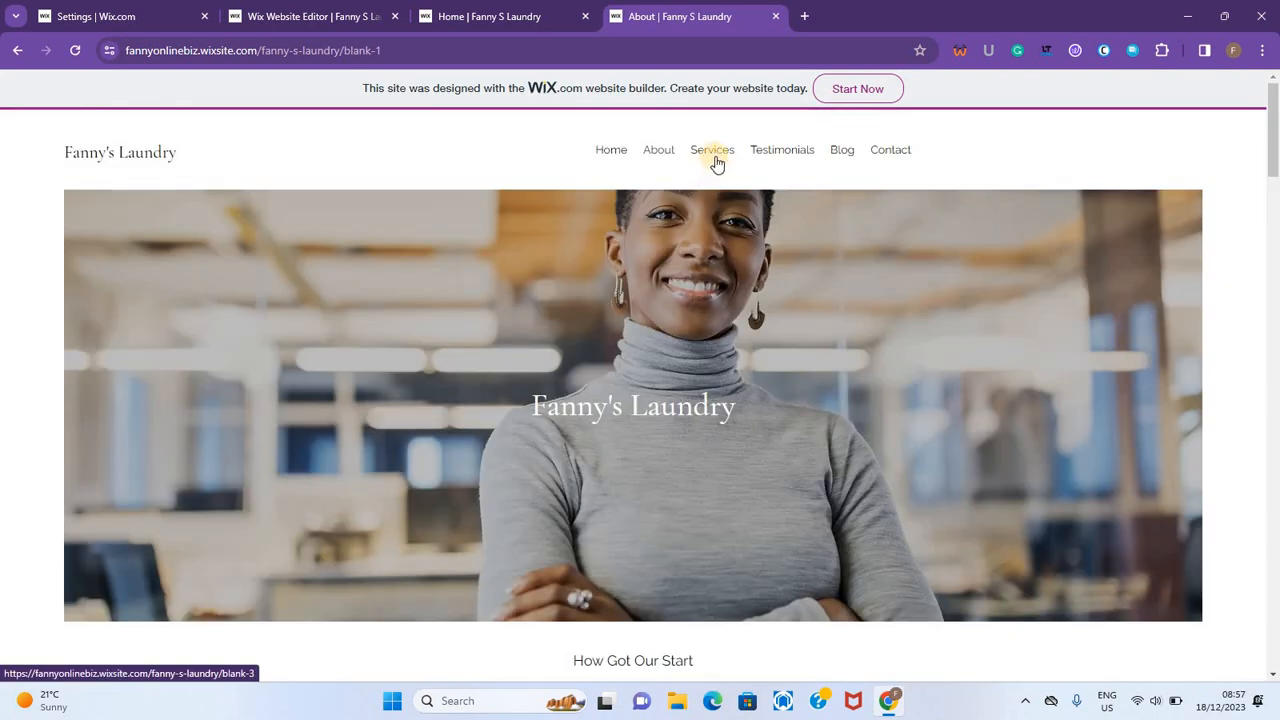
pyautogui.click(716, 163)
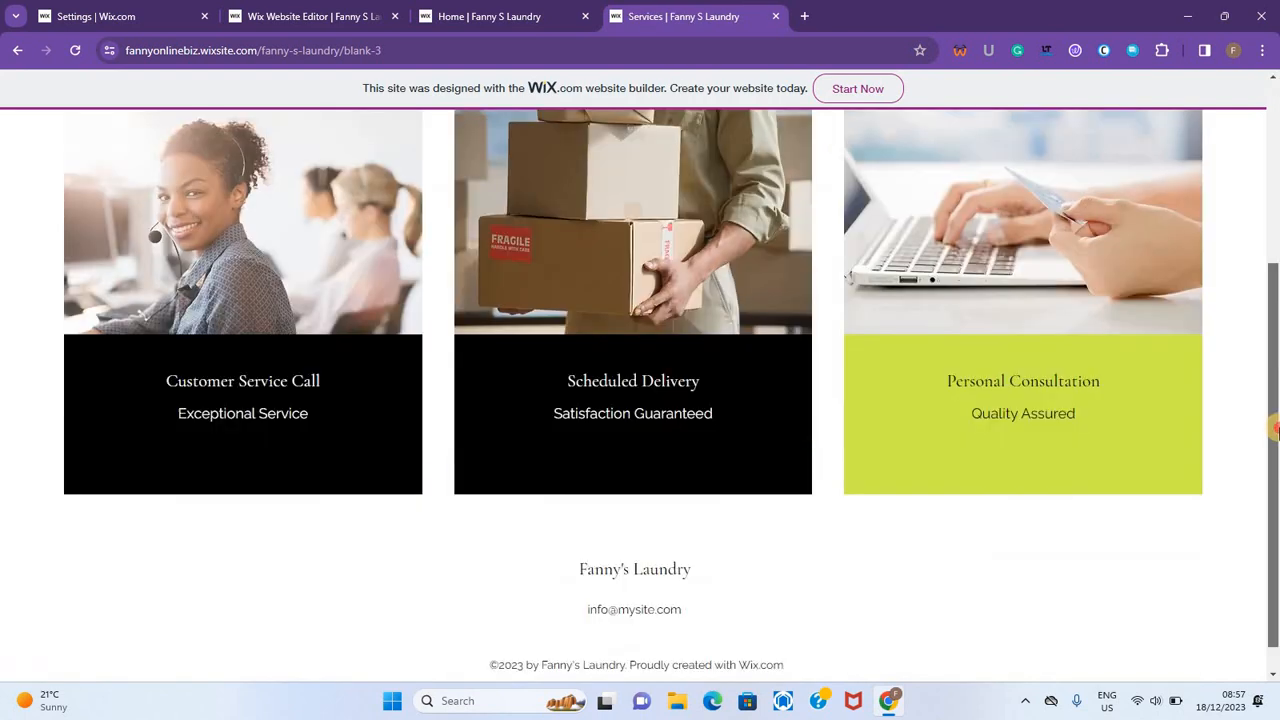
pyautogui.moveTo(1271, 166); pyautogui.dragTo(1275, 118)
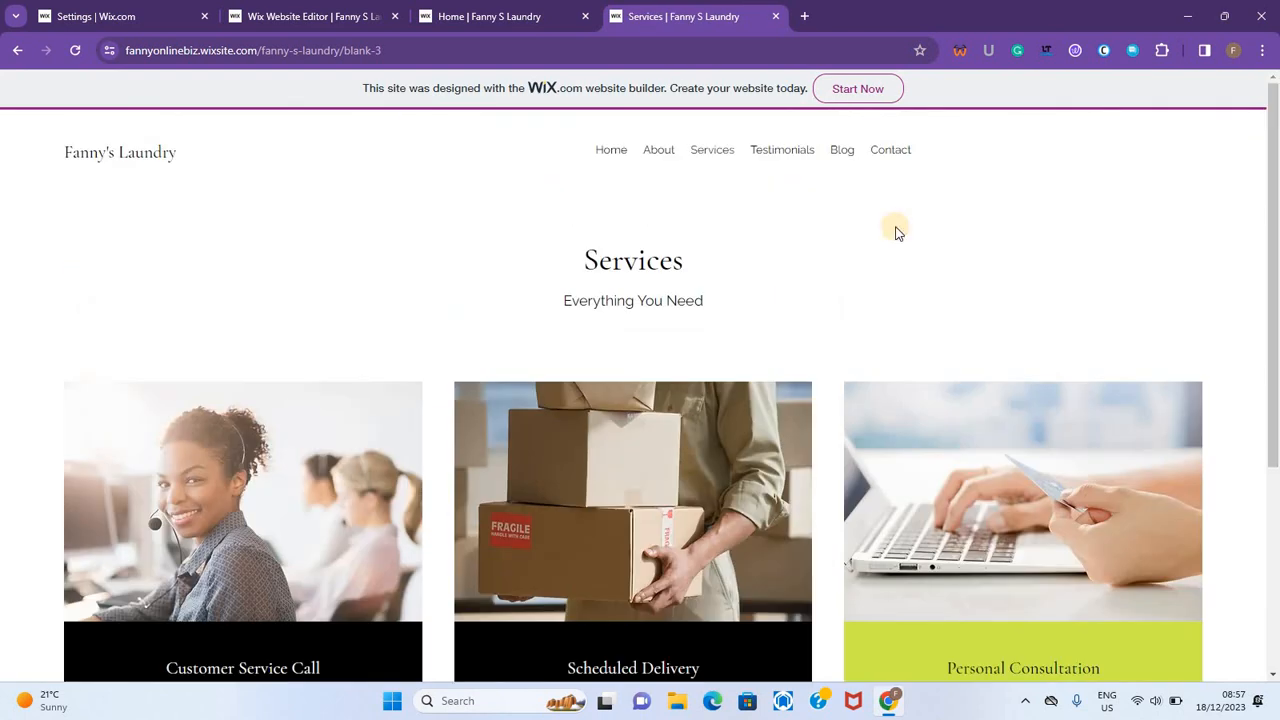